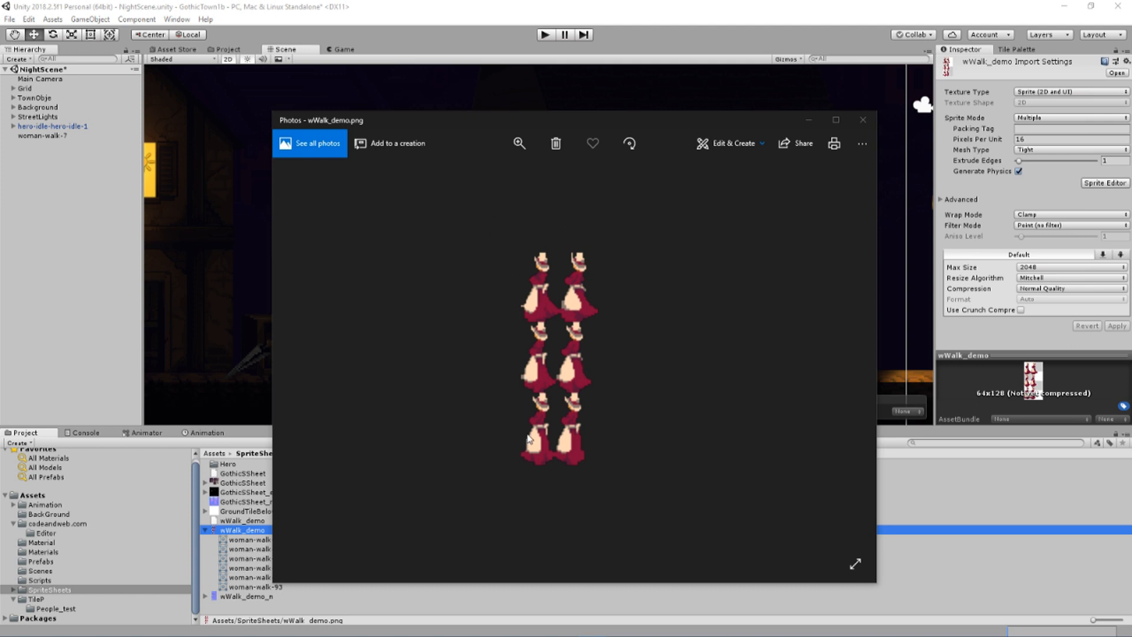
Close the sprite sheet preview, show the Animation timeline, and set the woman-walk-7 object's X scale to -1
{"action": "left_click", "coordinate": [863, 121]}
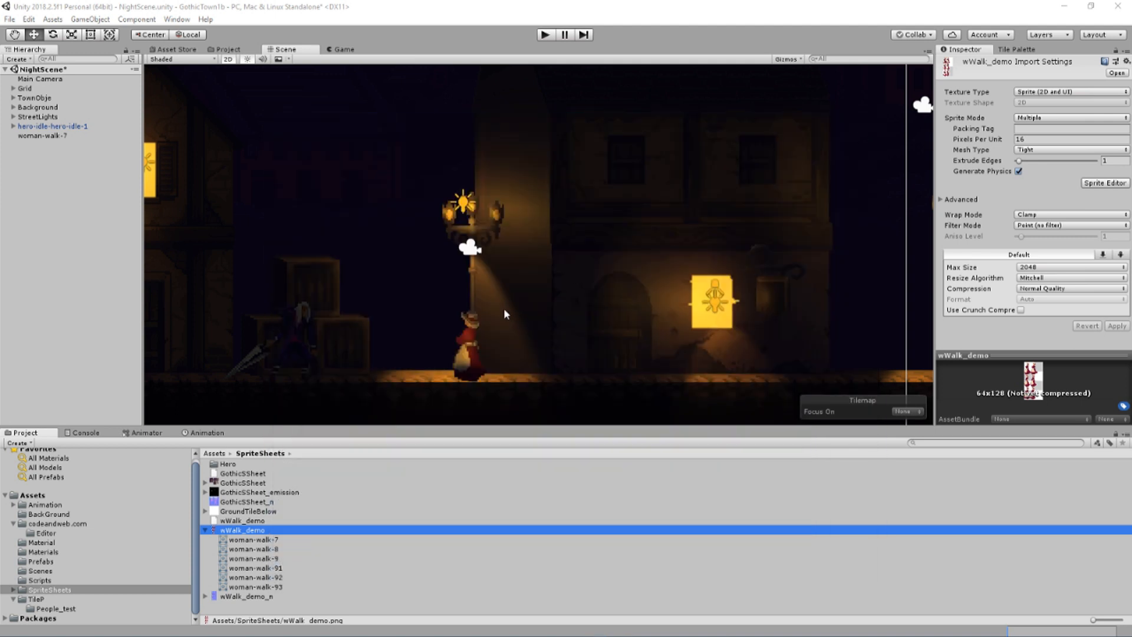
{"action": "left_click", "coordinate": [207, 433]}
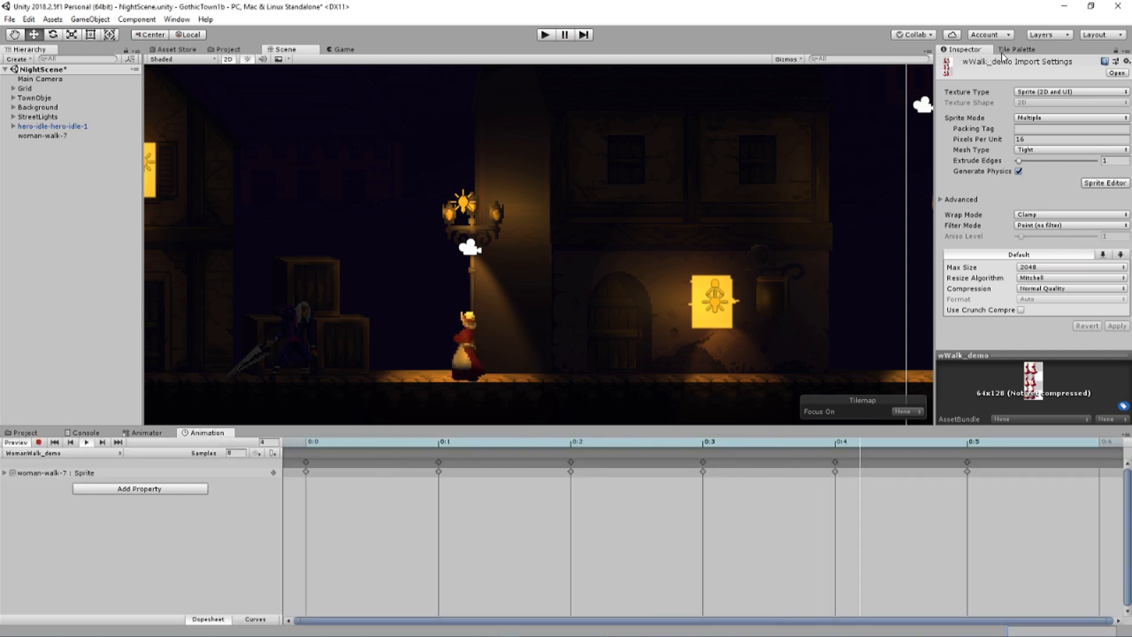
{"action": "left_click", "coordinate": [43, 136]}
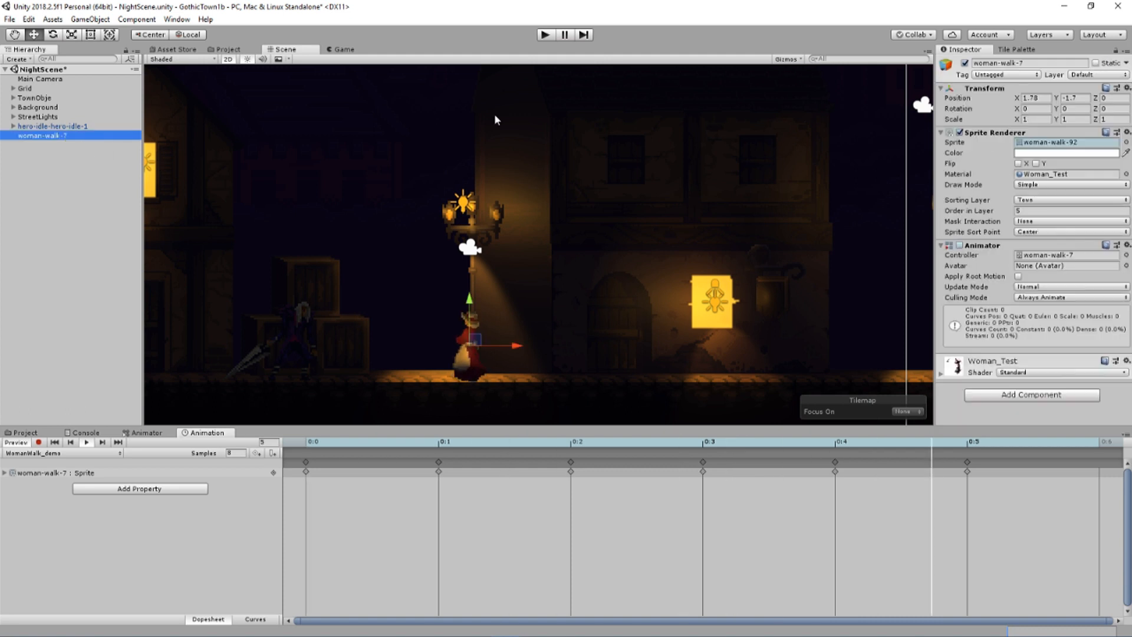
{"action": "left_click", "coordinate": [1047, 119]}
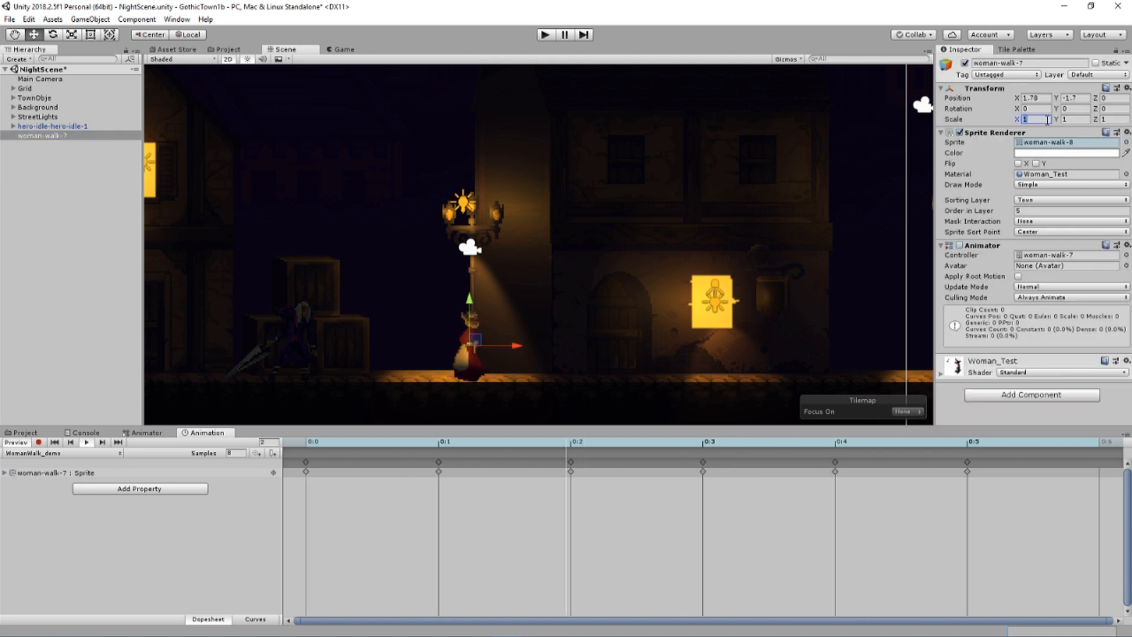
{"action": "type", "text": "-1"}
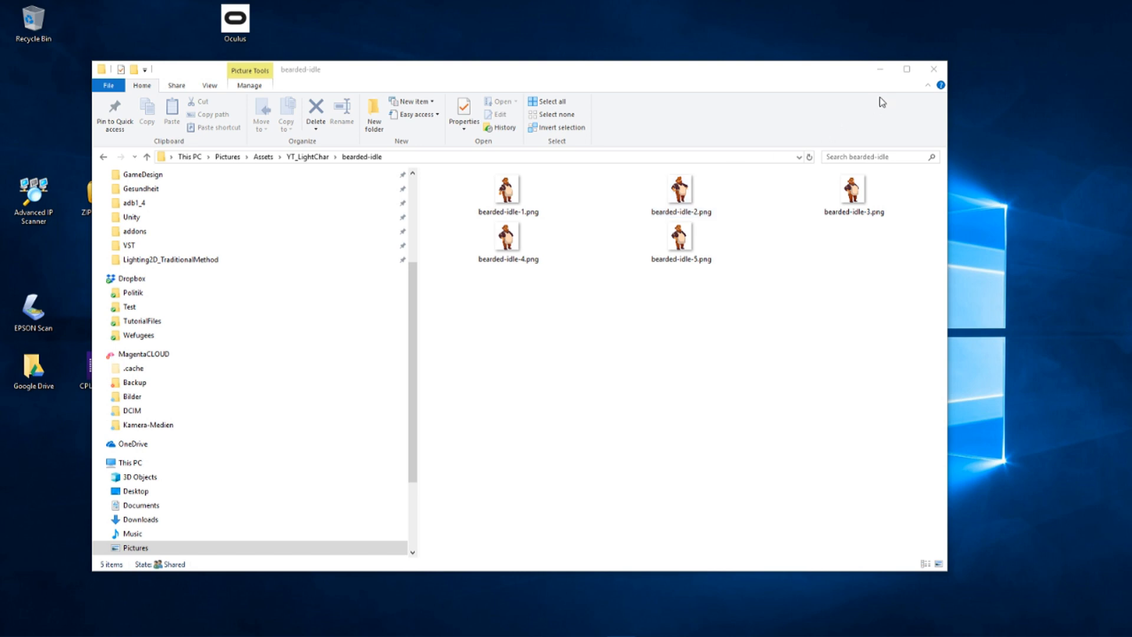
Switch to the web browser and look over the ImageMagick home page
{"action": "left_click", "coordinate": [477, 626]}
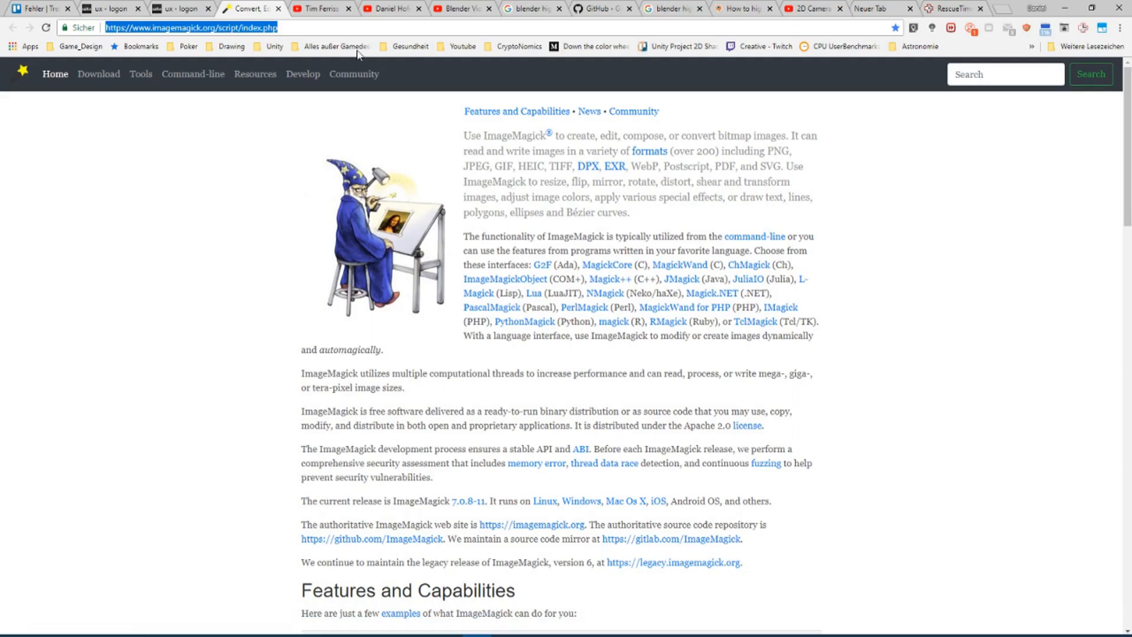
{"action": "left_click", "coordinate": [189, 27]}
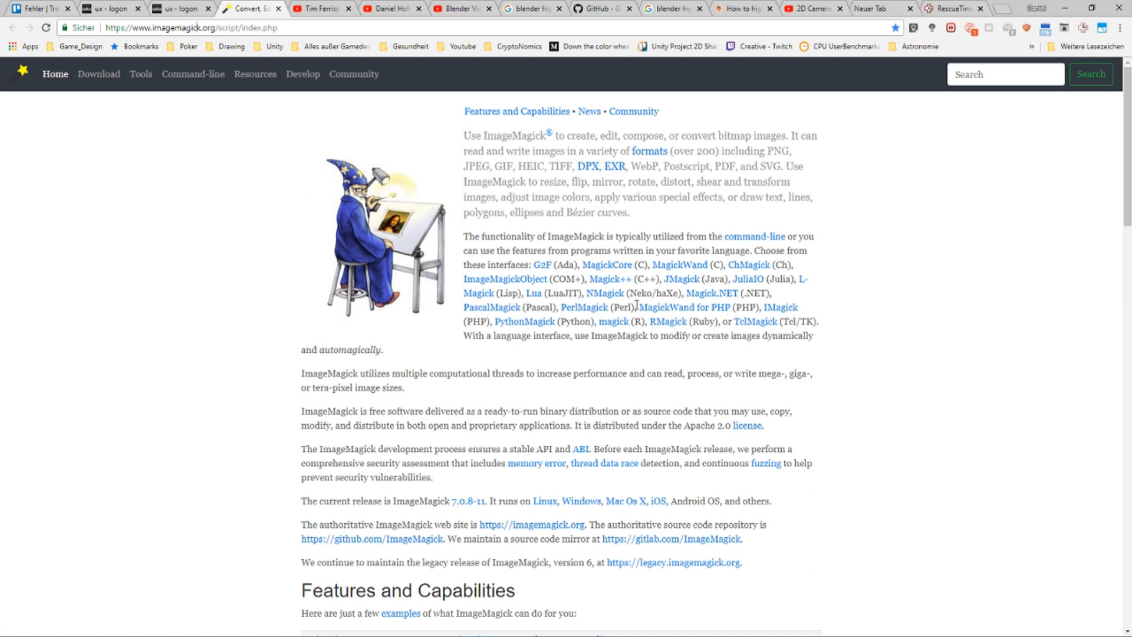
{"action": "scroll", "coordinate": [634, 297], "scroll_direction": "down", "scroll_amount": 19}
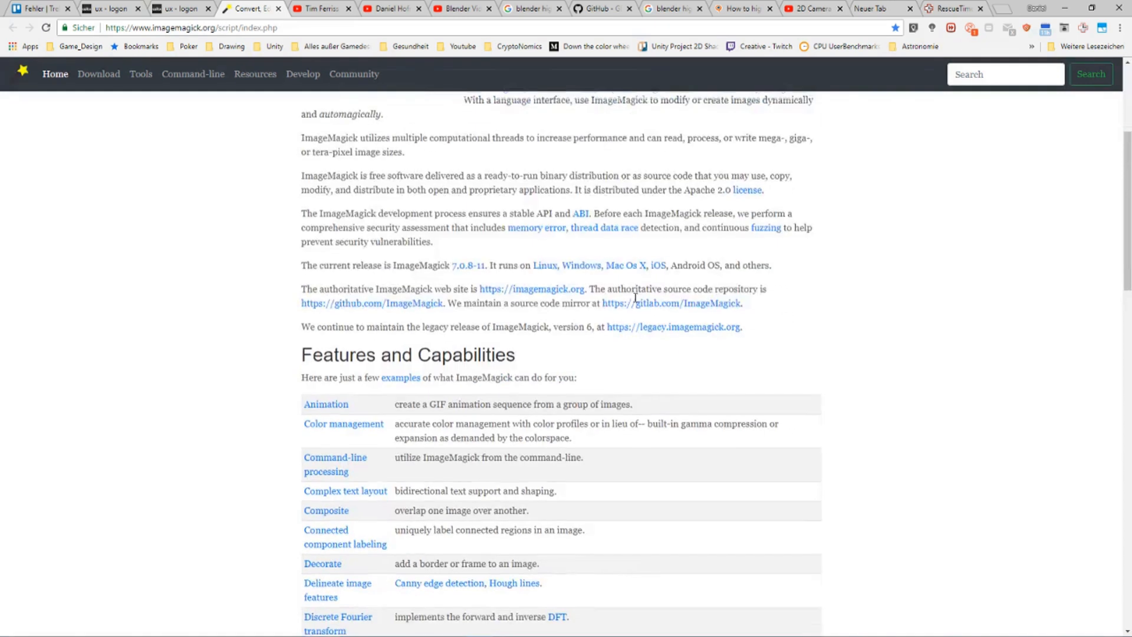
{"action": "scroll", "coordinate": [635, 297], "scroll_direction": "up", "scroll_amount": 18}
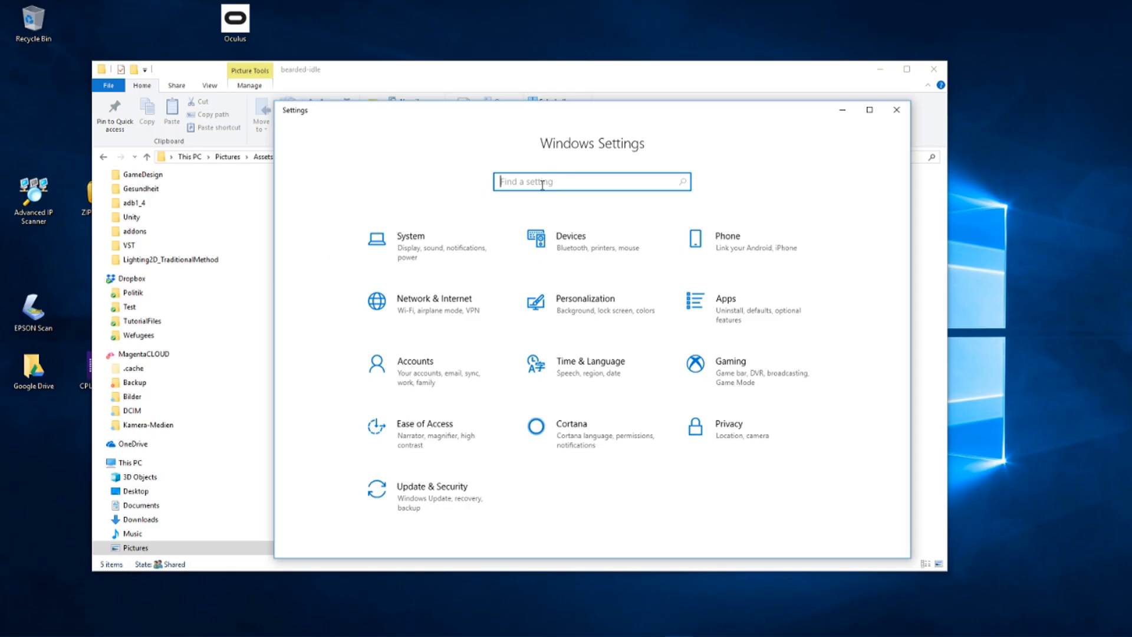
Find the Windows environment variables by searching for "var", examine the system Path variable, and close the dialog
{"action": "type", "text": "var"}
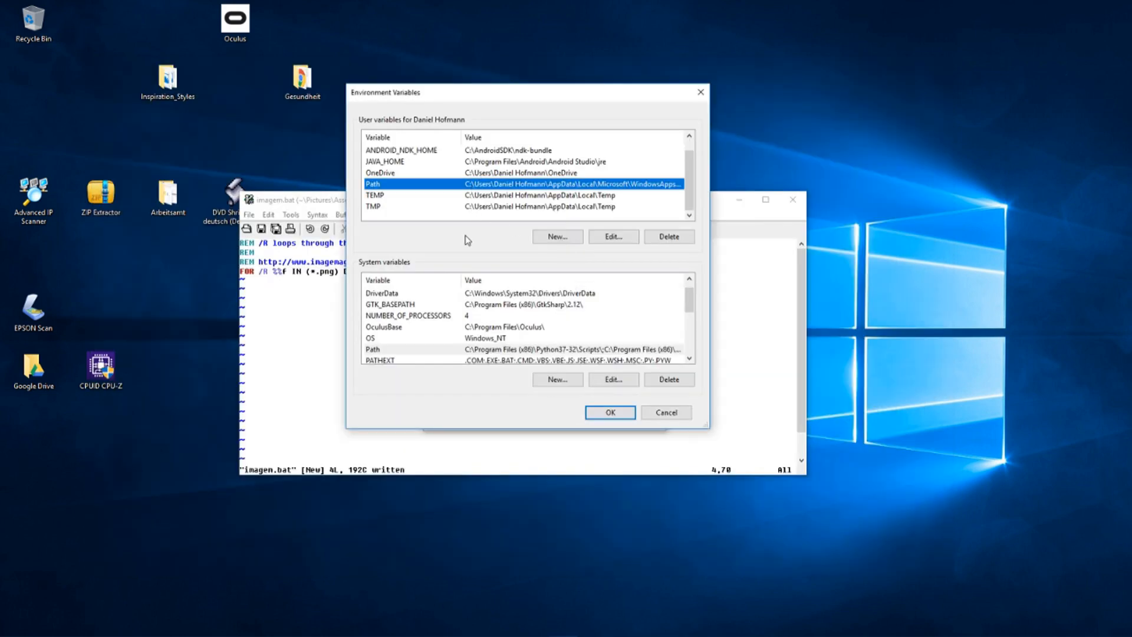
{"action": "left_click", "coordinate": [432, 351]}
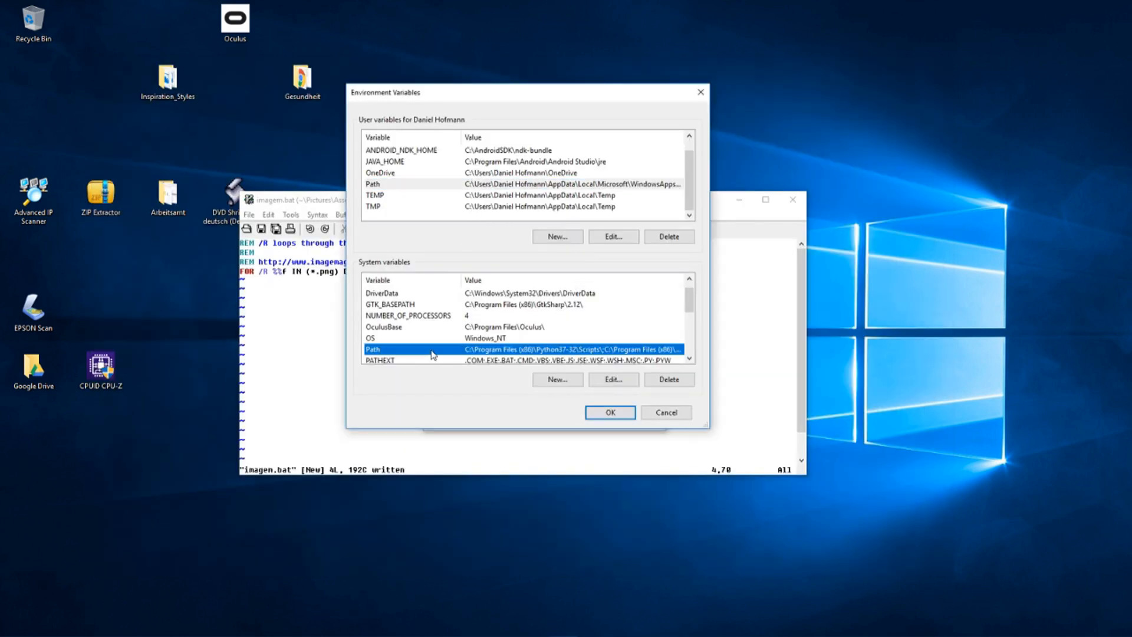
{"action": "left_click", "coordinate": [610, 412]}
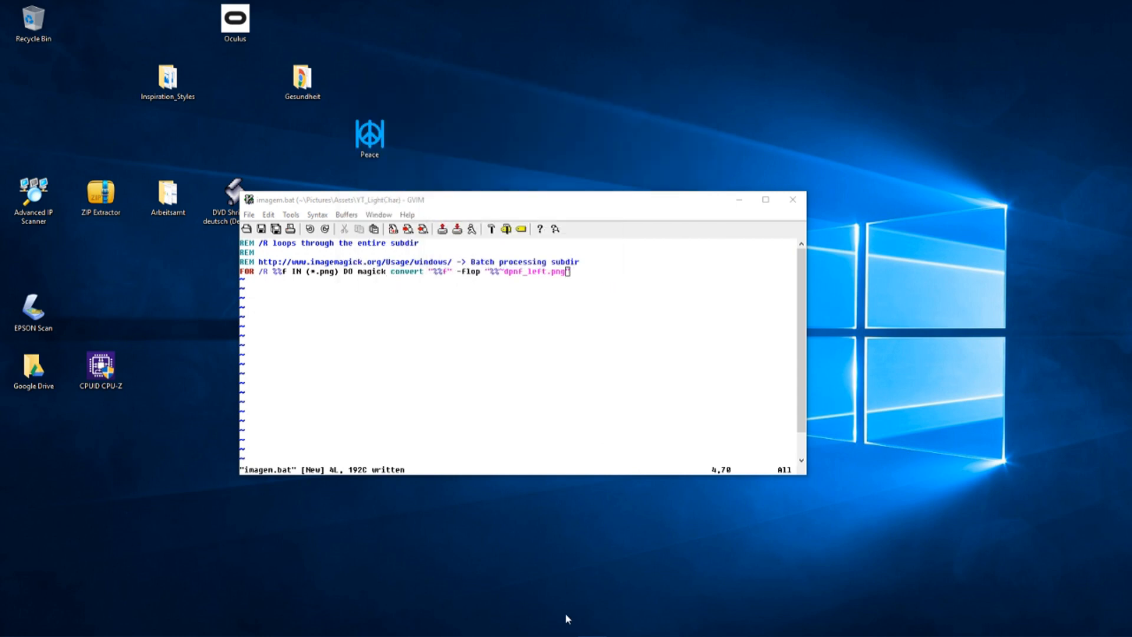
Review the magick convert -flop line in imagem.bat and run imagem.bat from the command prompt in the YT_LightChar folder
{"action": "left_click", "coordinate": [365, 262]}
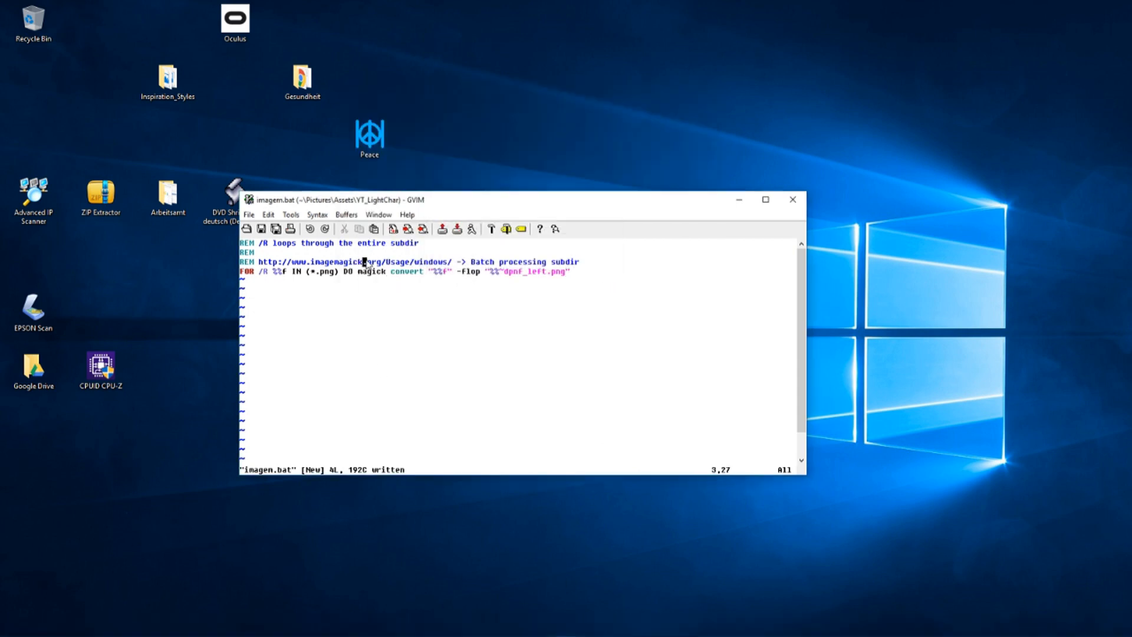
{"action": "left_click", "coordinate": [570, 272]}
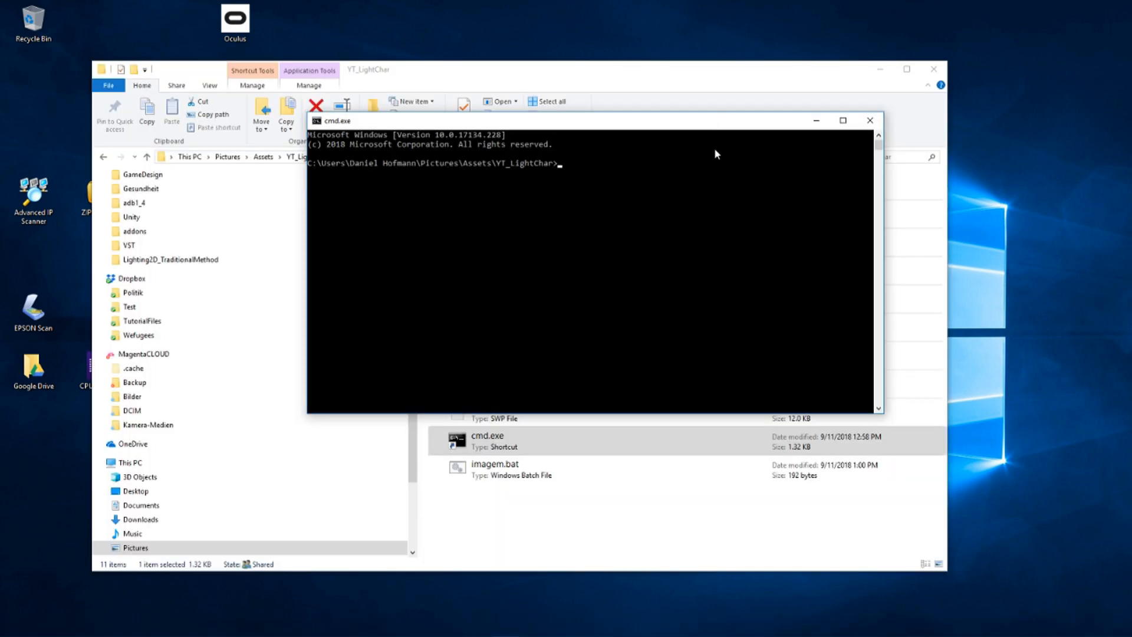
{"action": "left_click", "coordinate": [711, 163]}
{"action": "key", "text": "Escape"}
{"action": "type", "text": "imagem.bat"}
{"action": "key", "text": "Return"}
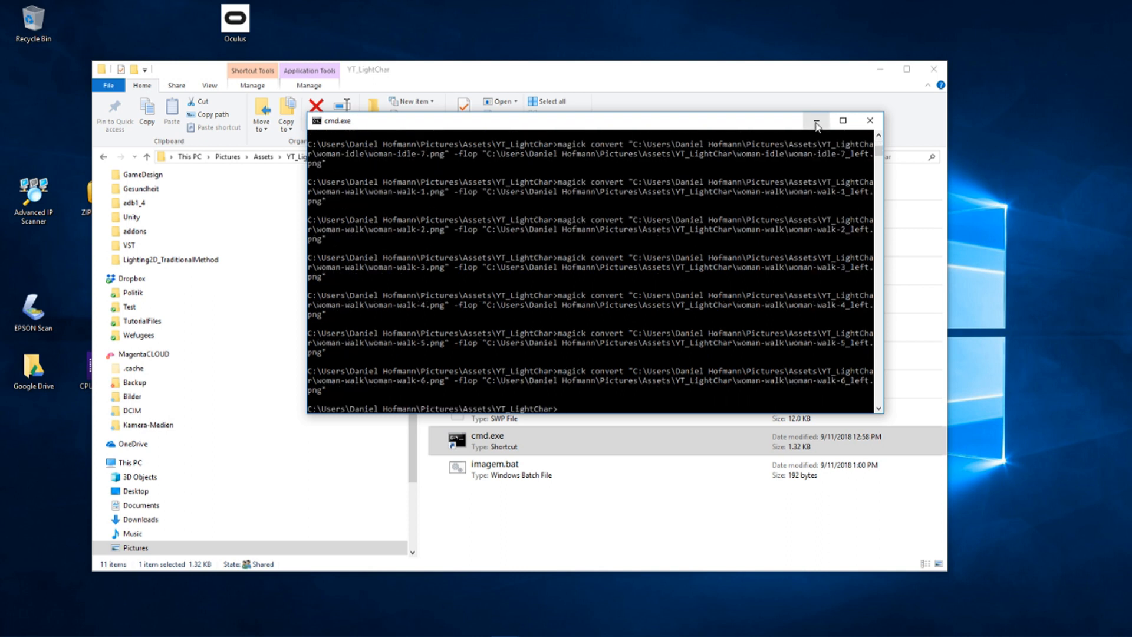
Minimise the command prompt and examine the converted images in the bearded-idle folder
{"action": "left_click", "coordinate": [816, 125]}
{"action": "double_click", "coordinate": [495, 183]}
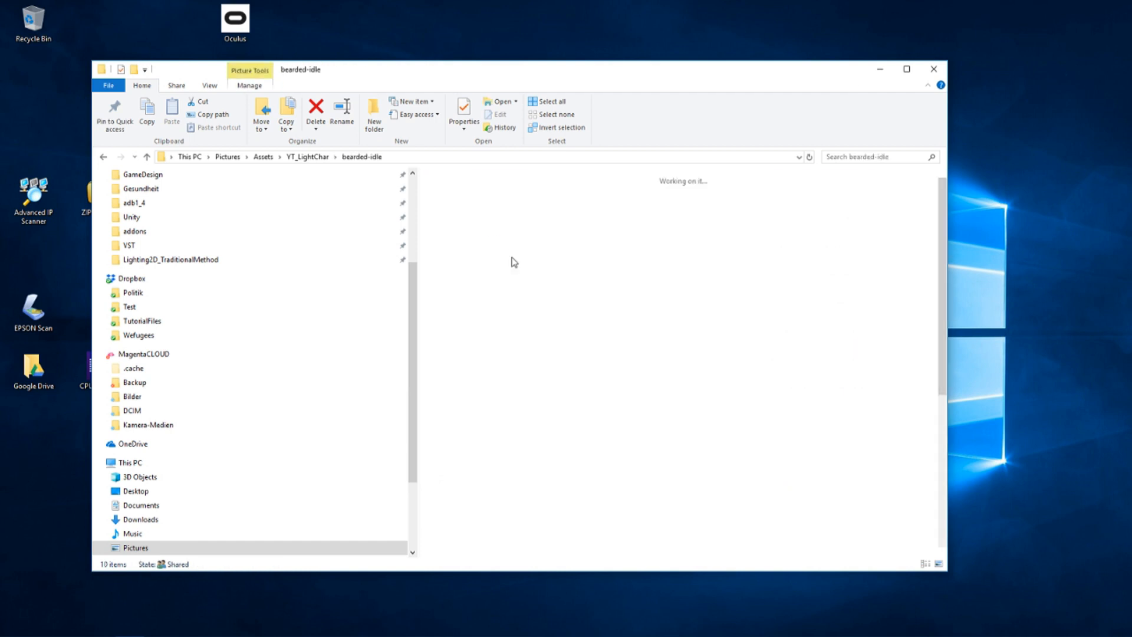
{"action": "scroll", "coordinate": [632, 331], "scroll_direction": "down", "scroll_amount": 5}
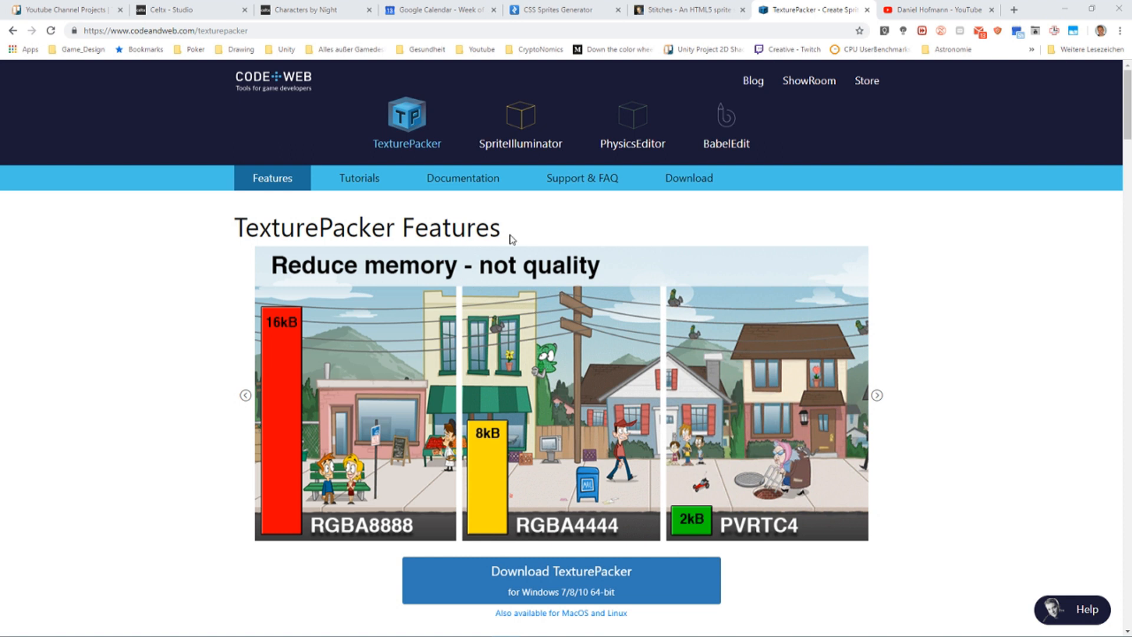
Switch from the TexturePacker website to TexturePacker and add the eight character folders, bearded-idle through woman-walk, as sprites
{"action": "left_click_drag", "start_coordinate": [511, 237], "coordinate": [234, 221]}
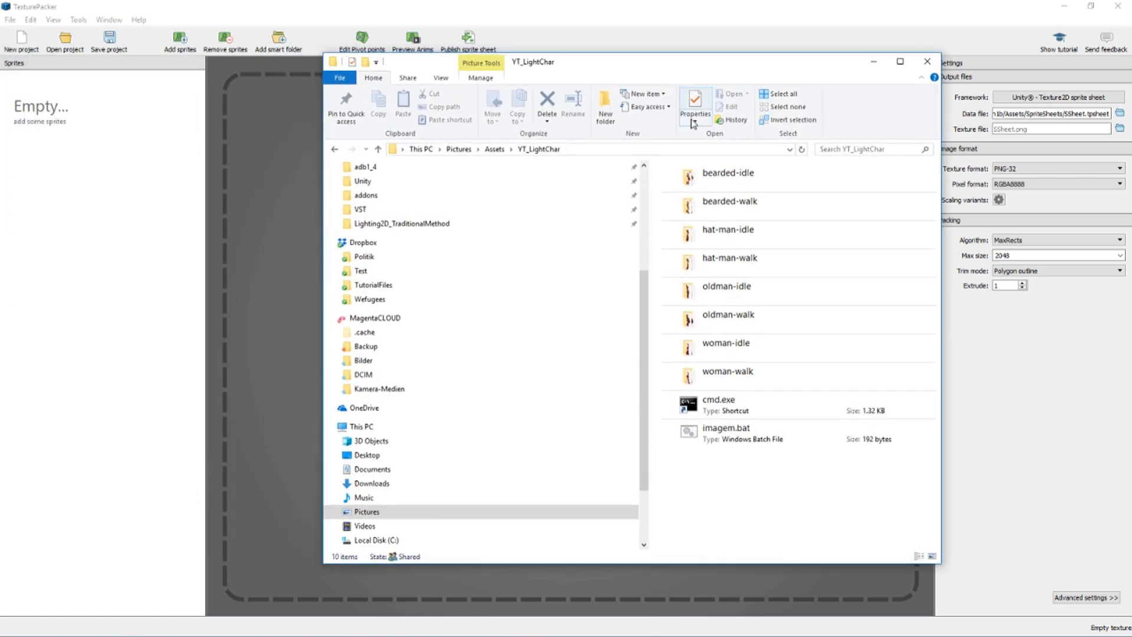
{"action": "left_click", "coordinate": [703, 188]}
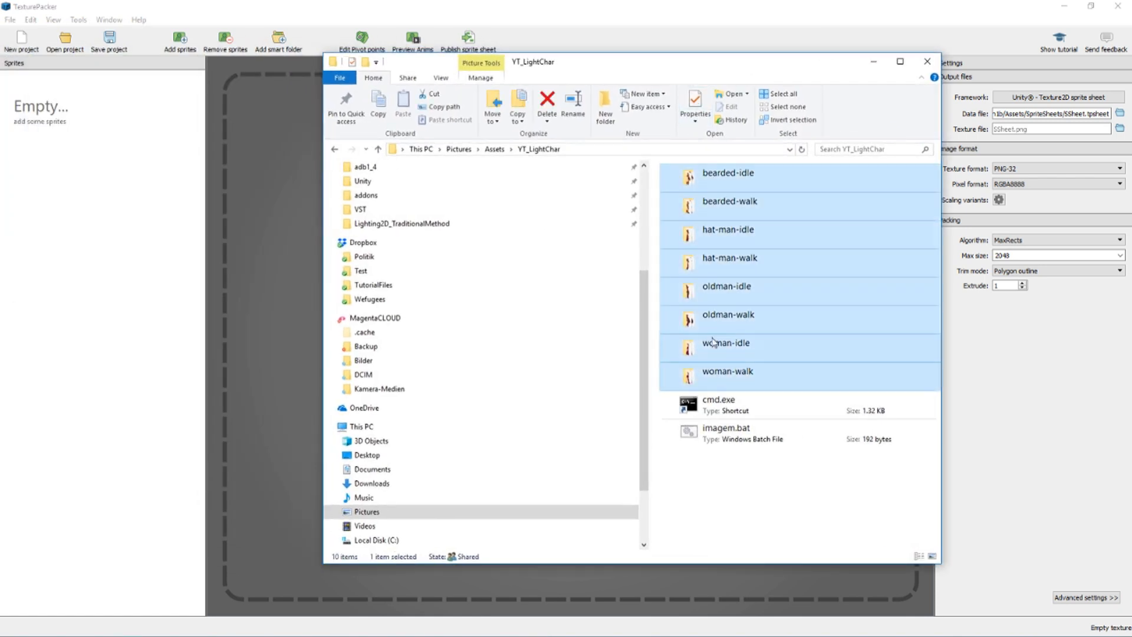
{"action": "left_click", "coordinate": [716, 377], "text": "shift"}
{"action": "left_click_drag", "start_coordinate": [768, 190], "coordinate": [56, 195]}
{"action": "left_click", "coordinate": [873, 61]}
{"action": "scroll", "coordinate": [656, 253], "scroll_direction": "up", "scroll_amount": 5, "text": "ctrl"}
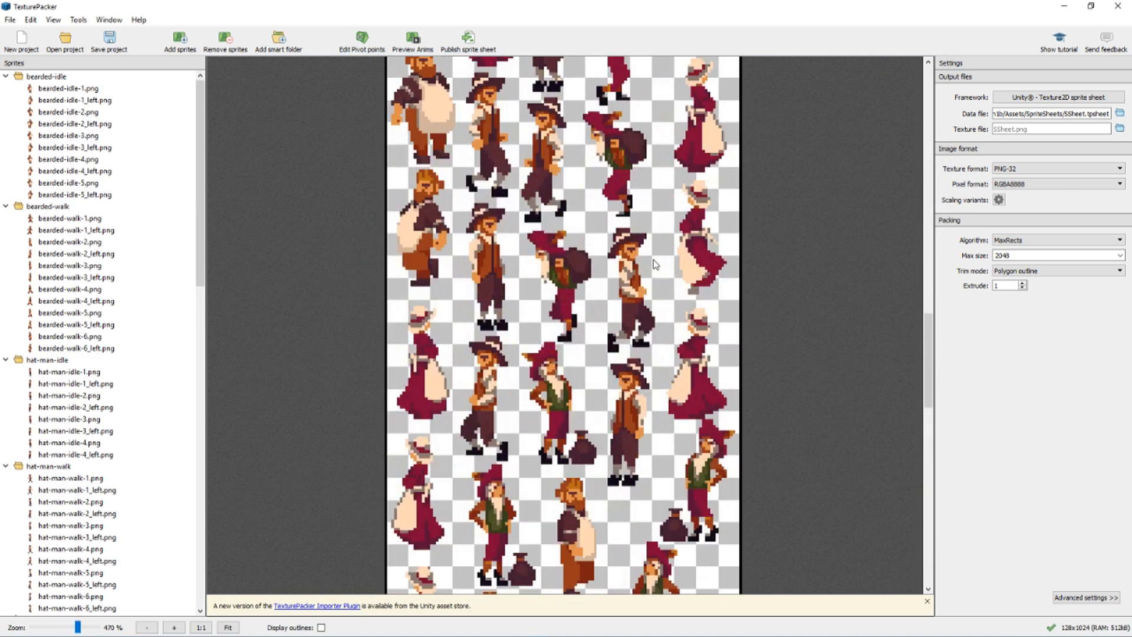
{"action": "scroll", "coordinate": [654, 253], "scroll_direction": "down", "scroll_amount": 1, "text": "ctrl"}
{"action": "scroll", "coordinate": [654, 251], "scroll_direction": "up", "scroll_amount": 4}
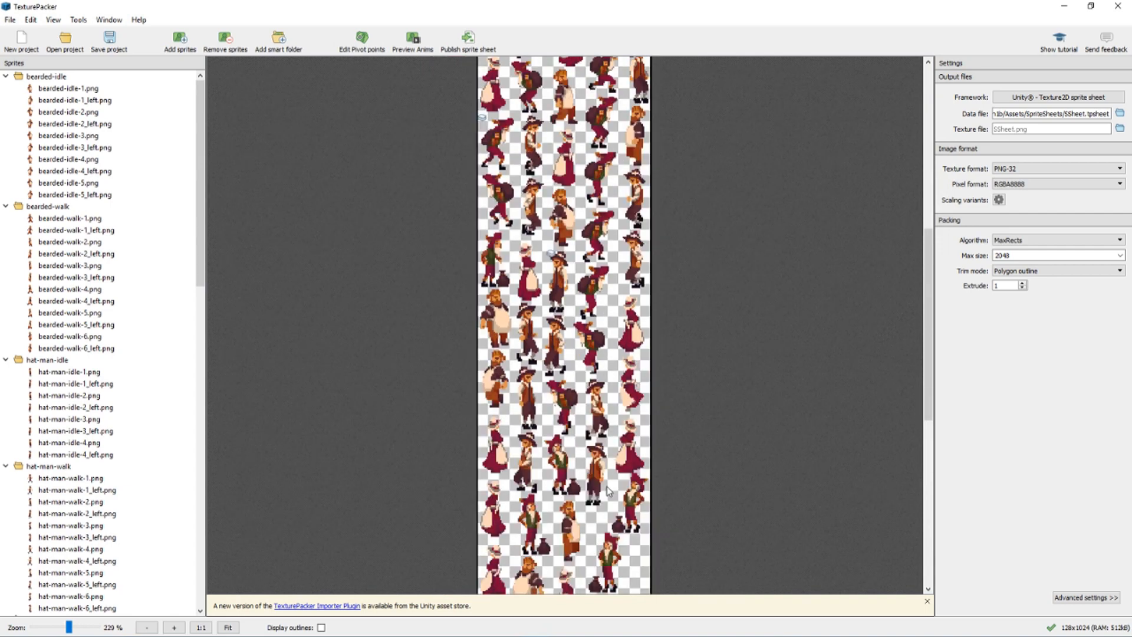
Check the SSheet.tpsheet data file and texture file settings, and publish the sprite sheet to the Unity project's SpriteSheets folder
{"action": "left_click", "coordinate": [564, 625]}
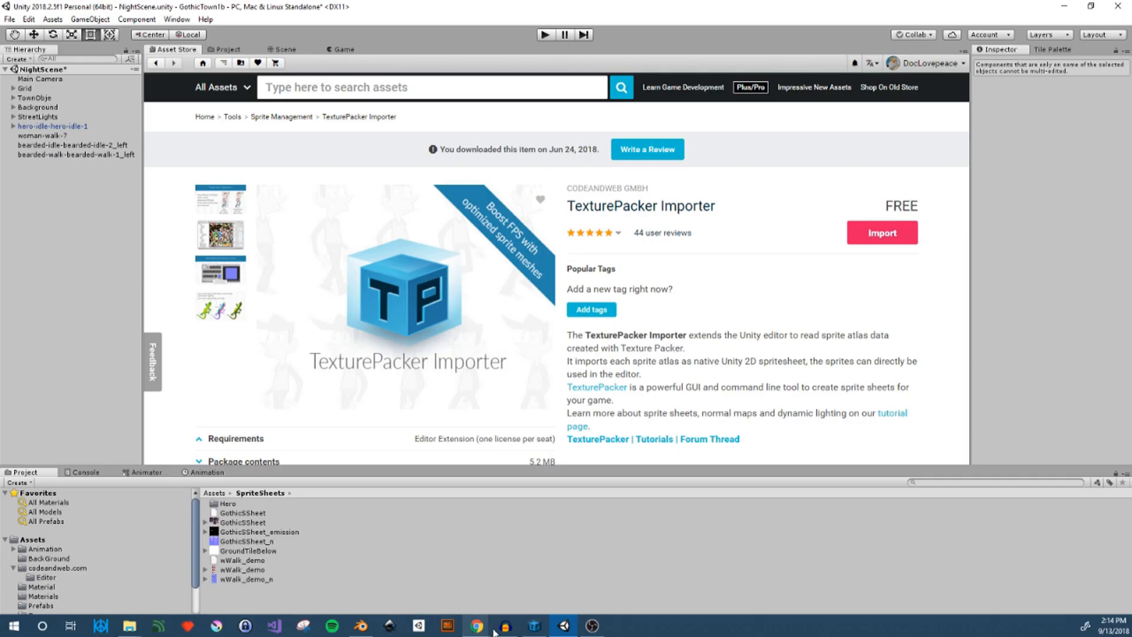
{"action": "left_click", "coordinate": [534, 626]}
{"action": "left_click", "coordinate": [1026, 112]}
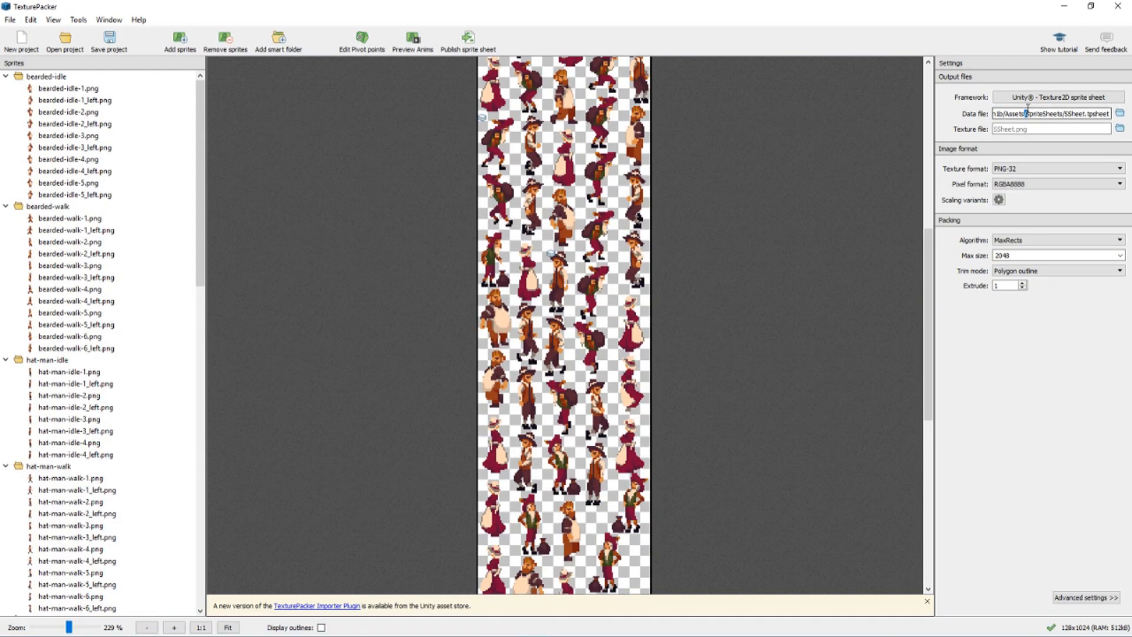
{"action": "left_click", "coordinate": [1030, 128]}
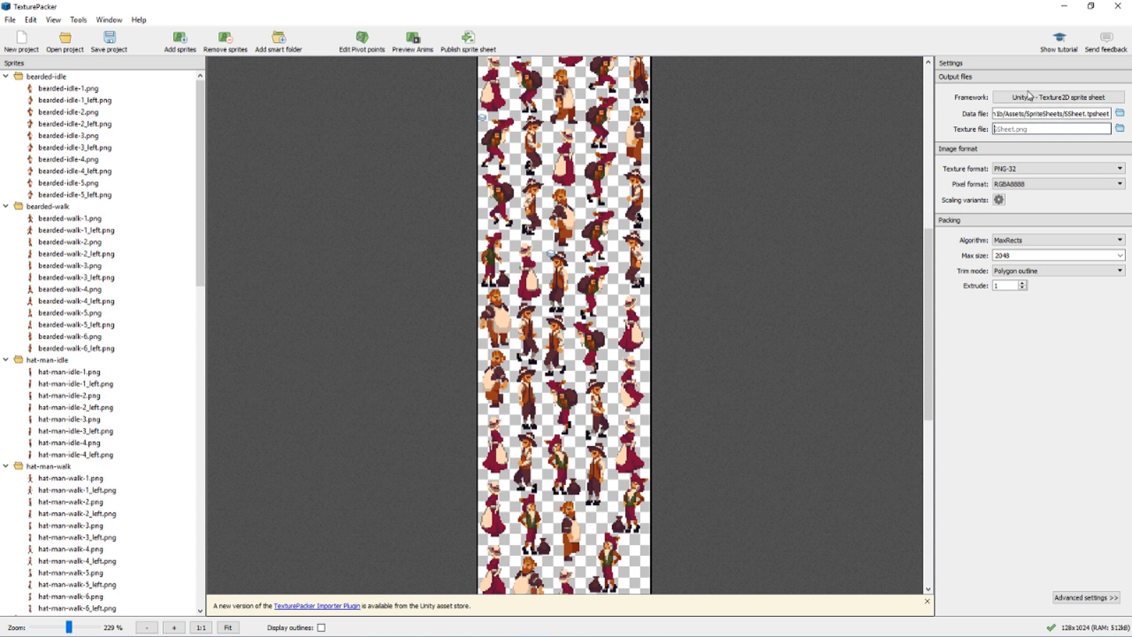
{"action": "left_click", "coordinate": [468, 40]}
Switch to Unity, enlarge the asset list, and inspect the imported SSheet sprites such as bearded-walk-4 and bearded-walk-1_left
{"action": "left_click", "coordinate": [559, 627]}
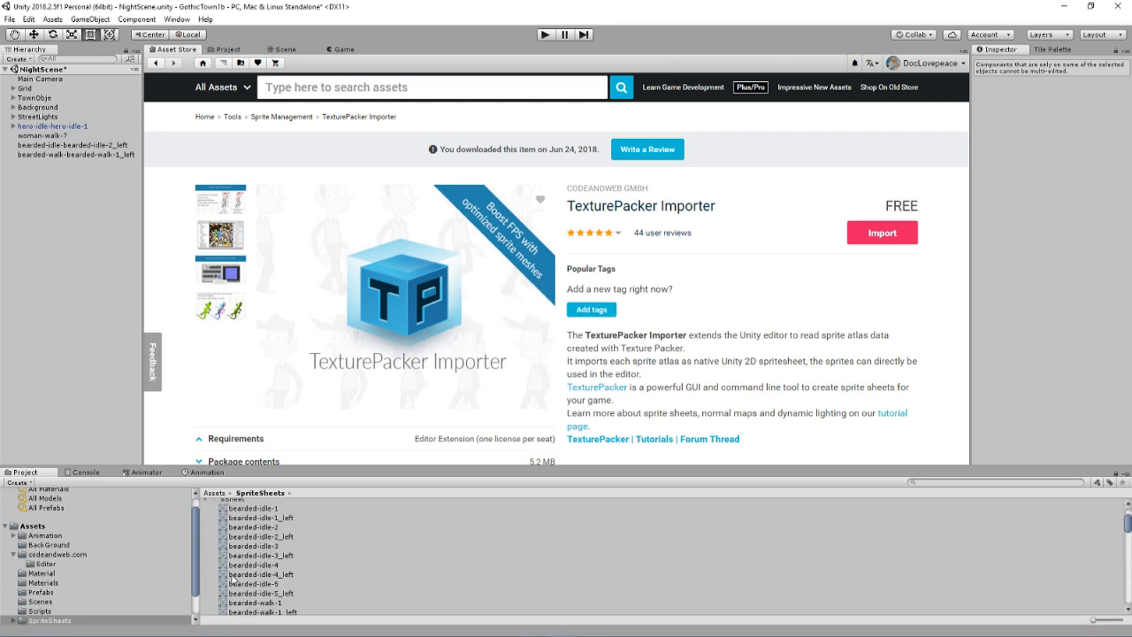
{"action": "left_click_drag", "start_coordinate": [320, 464], "coordinate": [315, 370]}
{"action": "left_click_drag", "start_coordinate": [248, 500], "coordinate": [246, 575]}
{"action": "left_click", "coordinate": [246, 566]}
{"action": "left_click_drag", "start_coordinate": [253, 507], "coordinate": [262, 437]}
{"action": "left_click_drag", "start_coordinate": [264, 434], "coordinate": [269, 429]}
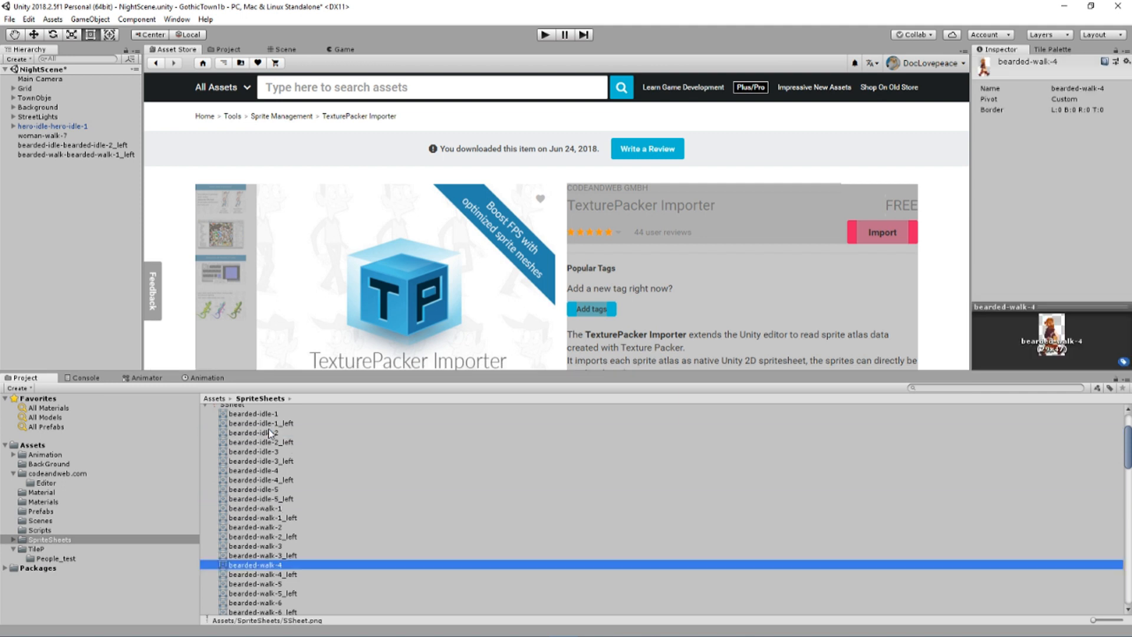
{"action": "left_click", "coordinate": [262, 517]}
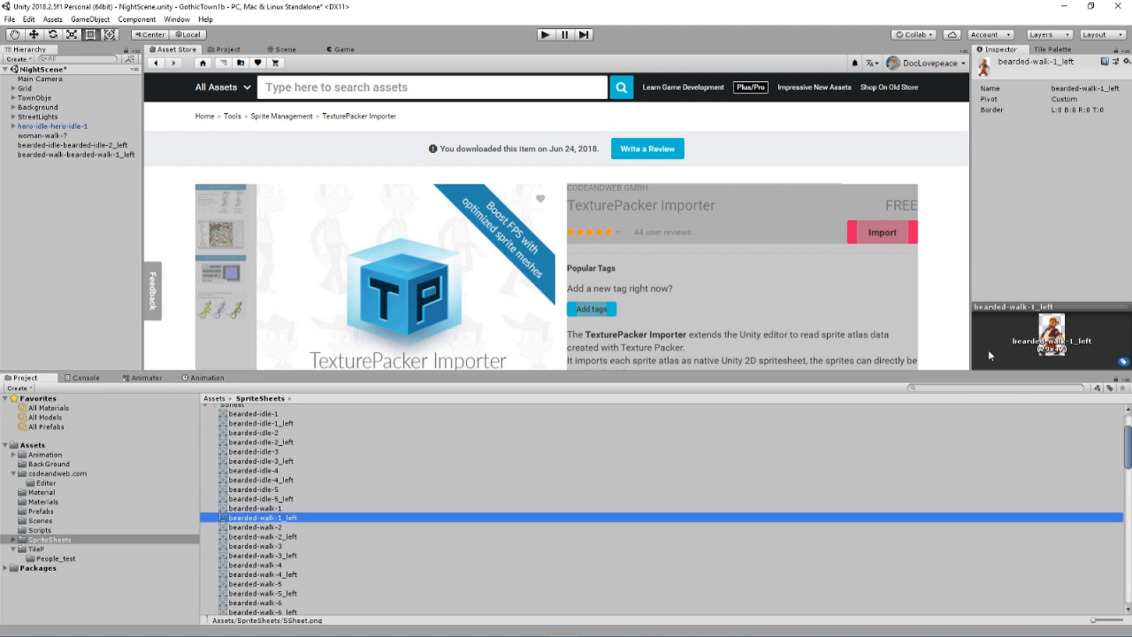
{"action": "scroll", "coordinate": [526, 498], "scroll_direction": "up", "scroll_amount": 3}
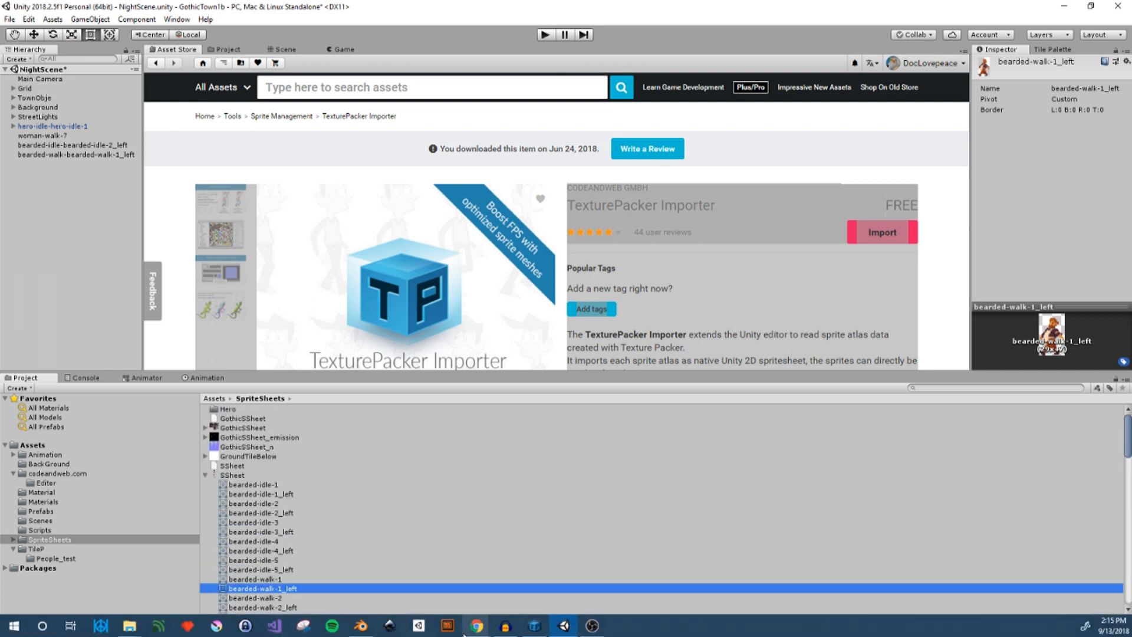
Switch to the web browser and look at the Stitches and Toptal CSS Sprites Generator pages as alternative sprite sheet tools
{"action": "mouse_move", "coordinate": [465, 634]}
{"action": "left_click", "coordinate": [523, 592]}
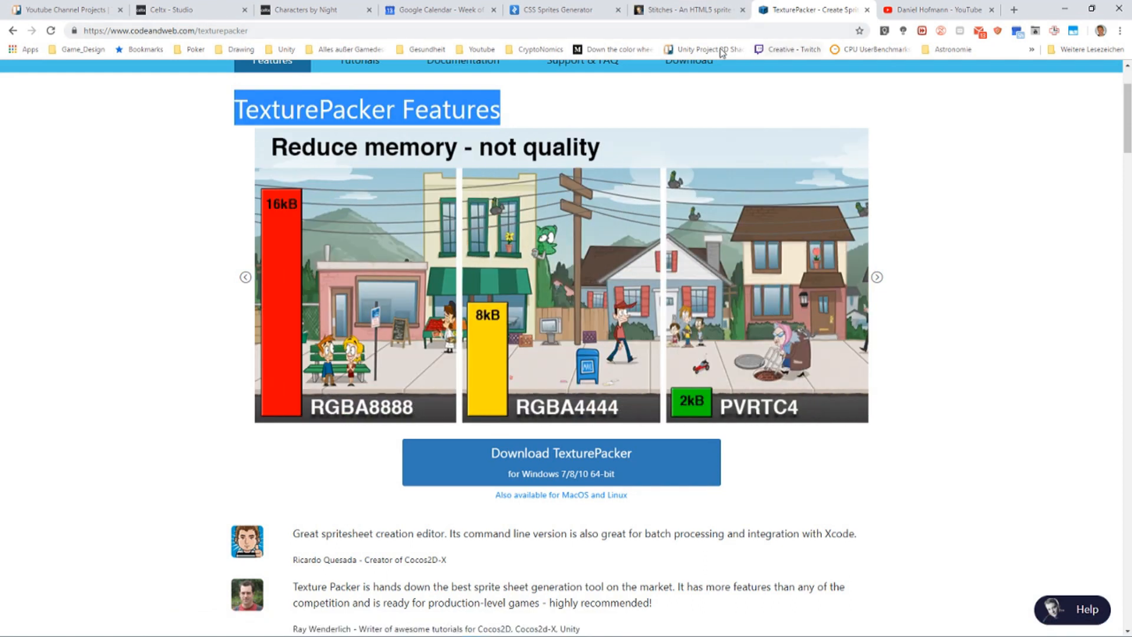
{"action": "left_click", "coordinate": [694, 10]}
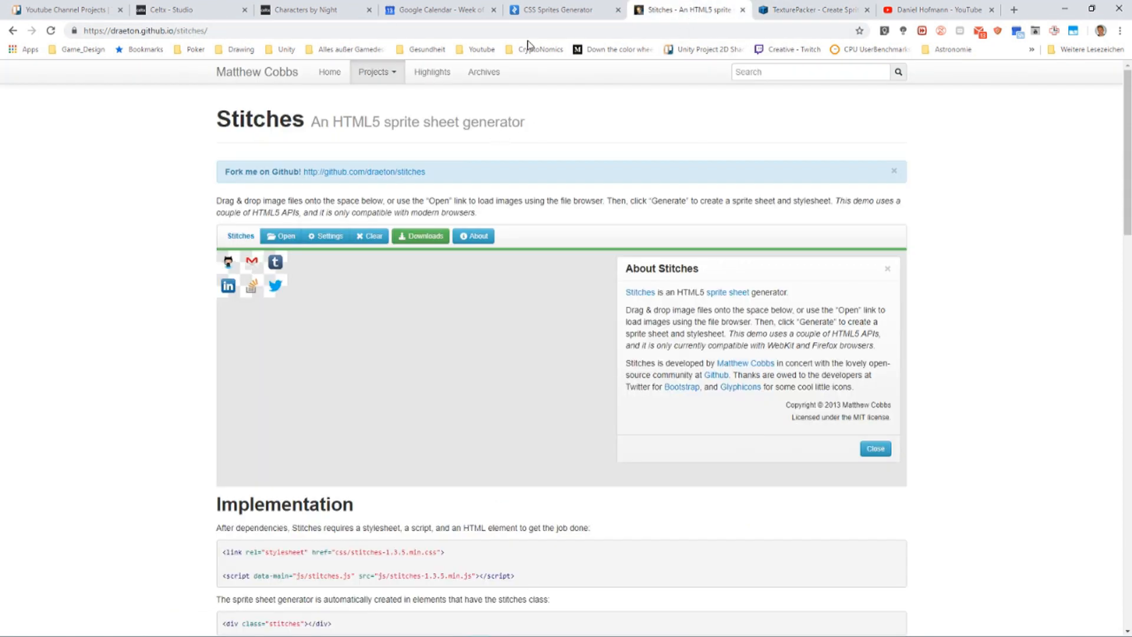
{"action": "left_click", "coordinate": [557, 10]}
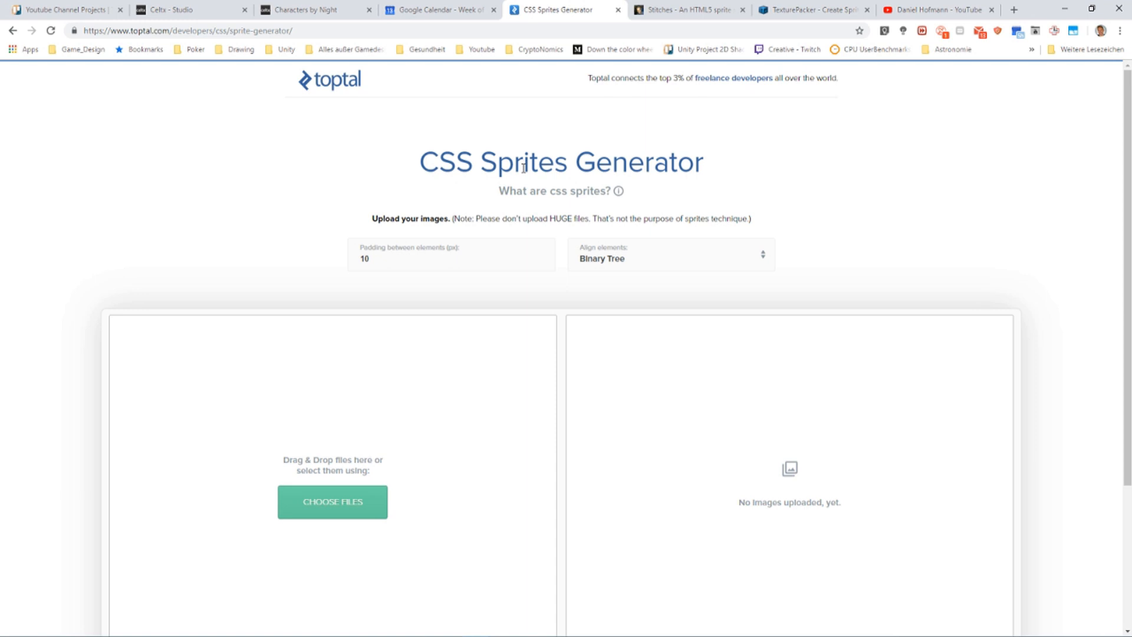
{"action": "scroll", "coordinate": [498, 237], "scroll_direction": "down", "scroll_amount": 2}
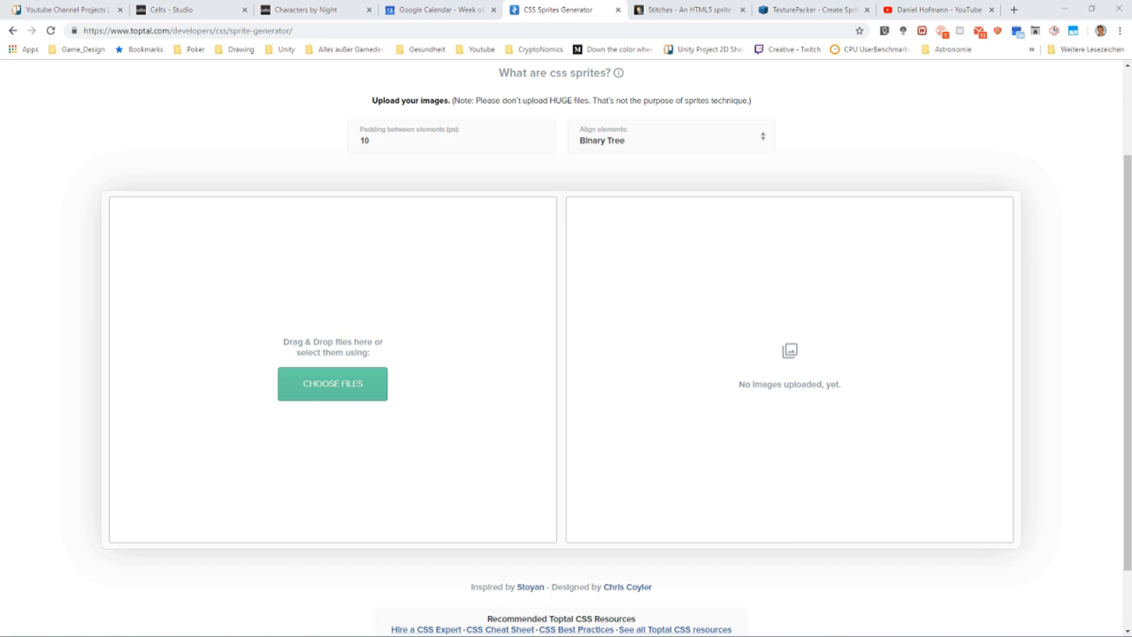
Switch to SpriteIlluminator and look over the lit character sprites on the SSheet sprite sheet
{"action": "mouse_move", "coordinate": [357, 613]}
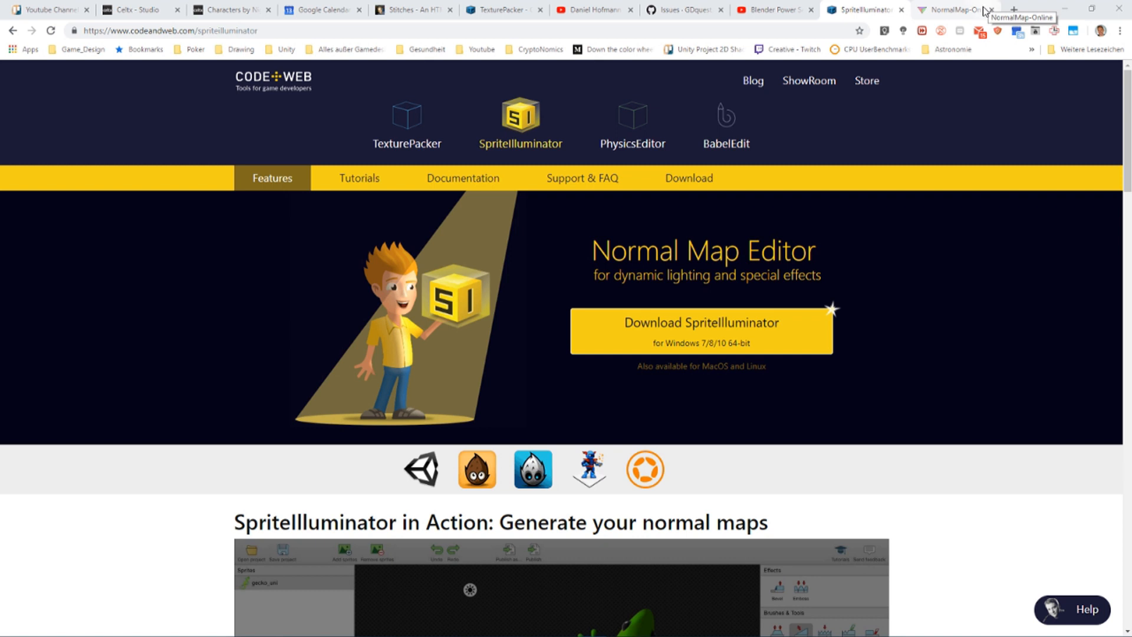
{"action": "left_click", "coordinate": [619, 575]}
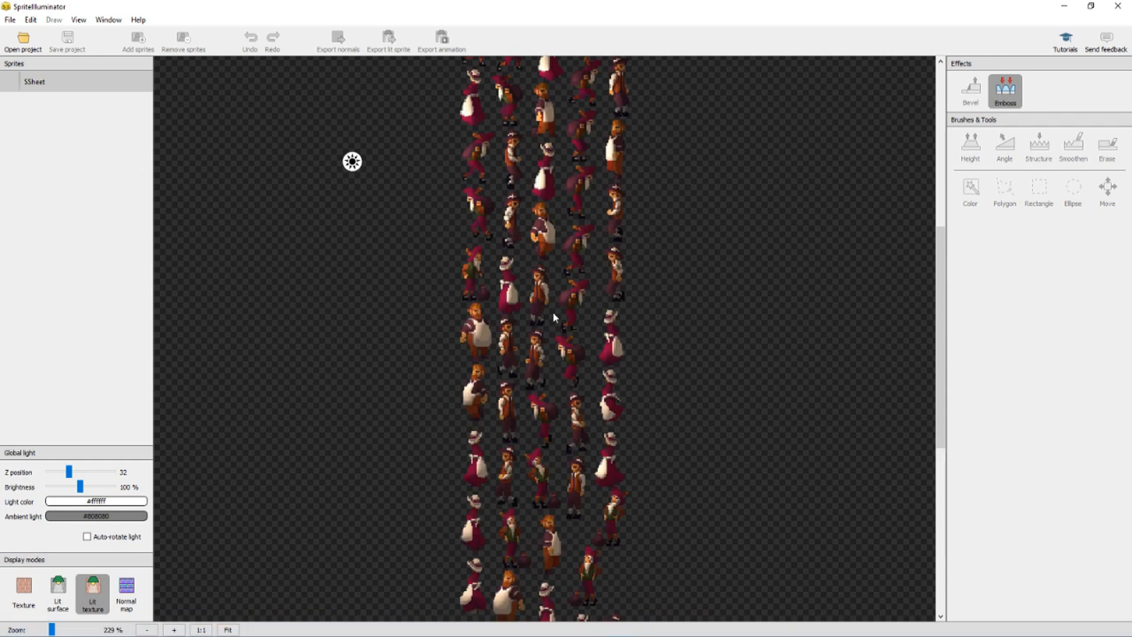
{"action": "scroll", "coordinate": [582, 277], "scroll_direction": "up", "scroll_amount": 5}
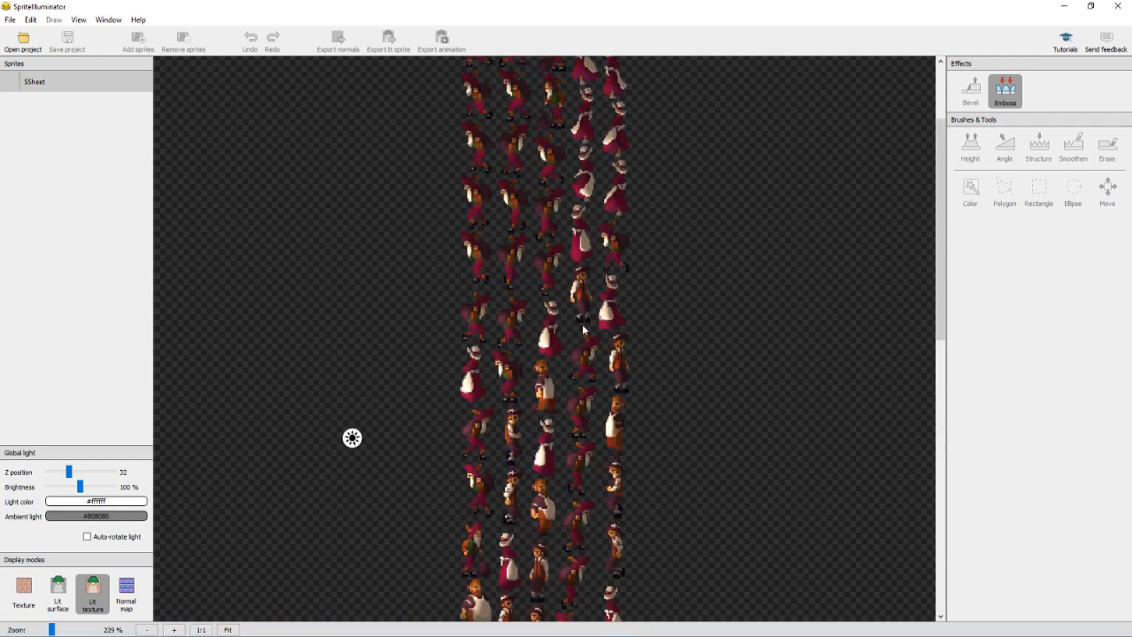
{"action": "scroll", "coordinate": [582, 324], "scroll_direction": "down", "scroll_amount": 6, "text": "ctrl"}
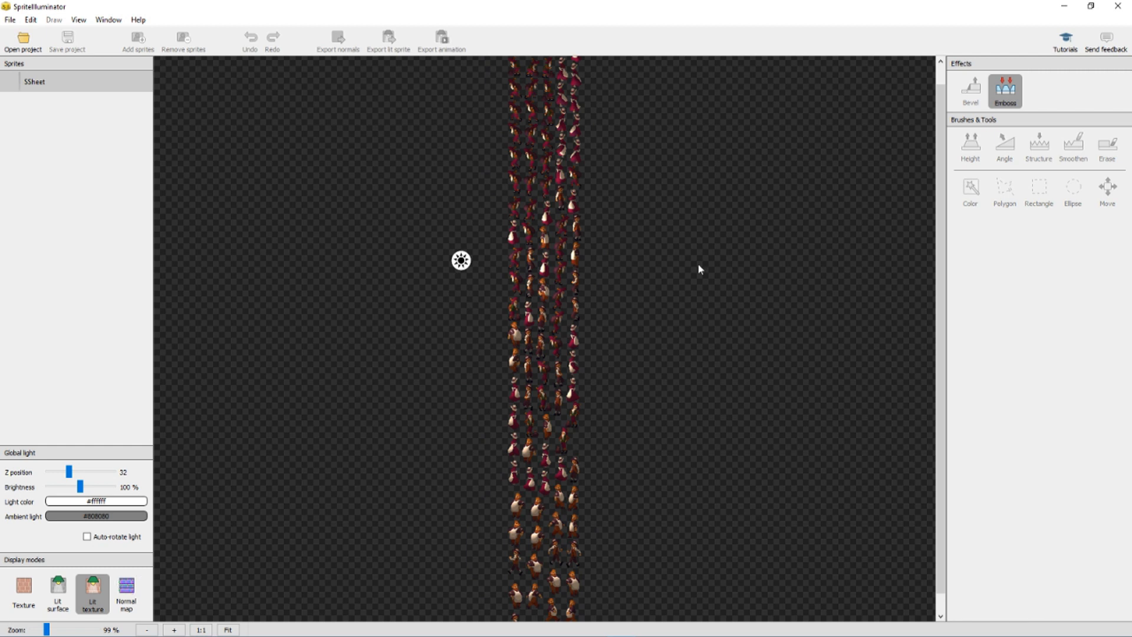
Apply an upward Emboss effect to SSheet with the light moved across to the sprites' other side, and display the resulting normal map
{"action": "left_click", "coordinate": [1003, 98]}
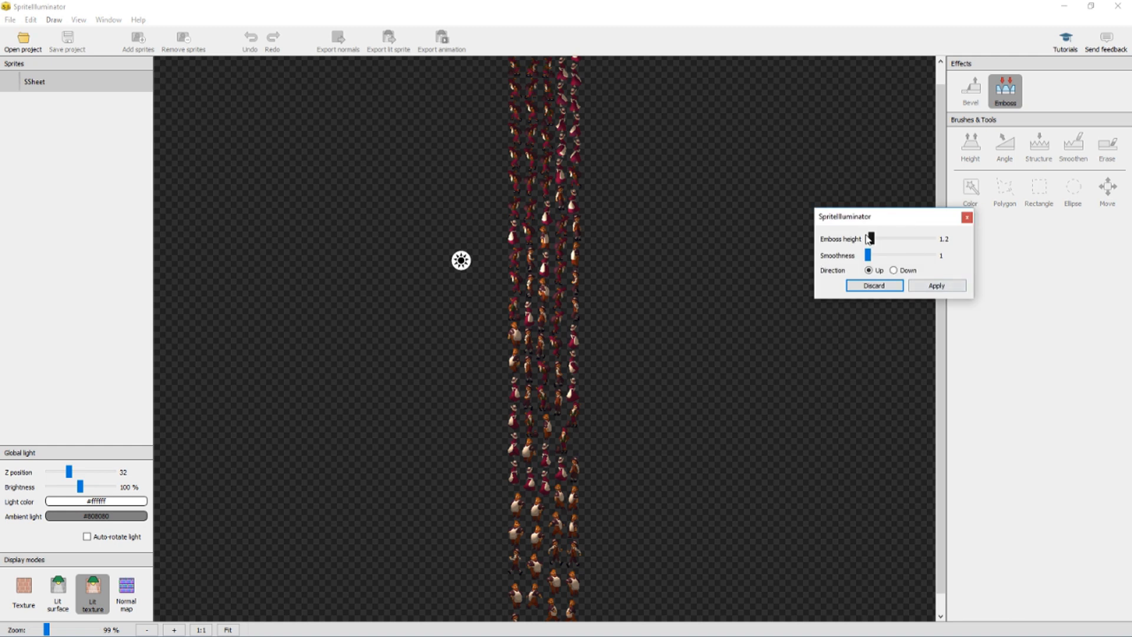
{"action": "left_click_drag", "start_coordinate": [462, 275], "coordinate": [610, 315]}
{"action": "left_click", "coordinate": [933, 286]}
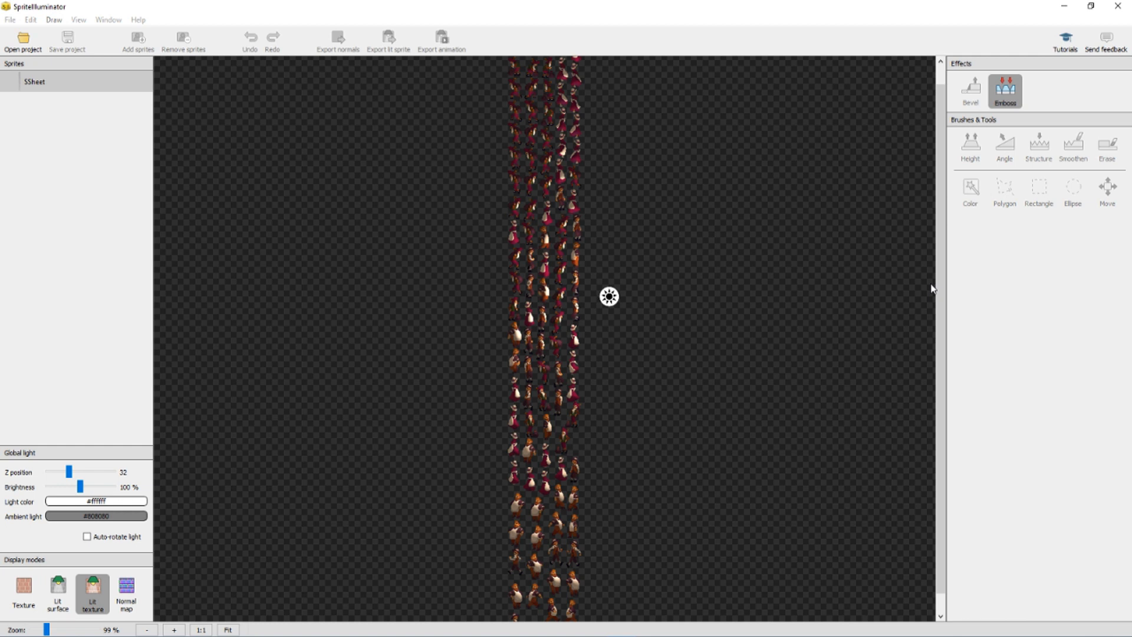
{"action": "left_click", "coordinate": [126, 593]}
{"action": "scroll", "coordinate": [567, 329], "scroll_direction": "up", "scroll_amount": 5}
{"action": "scroll", "coordinate": [568, 329], "scroll_direction": "down", "scroll_amount": 5}
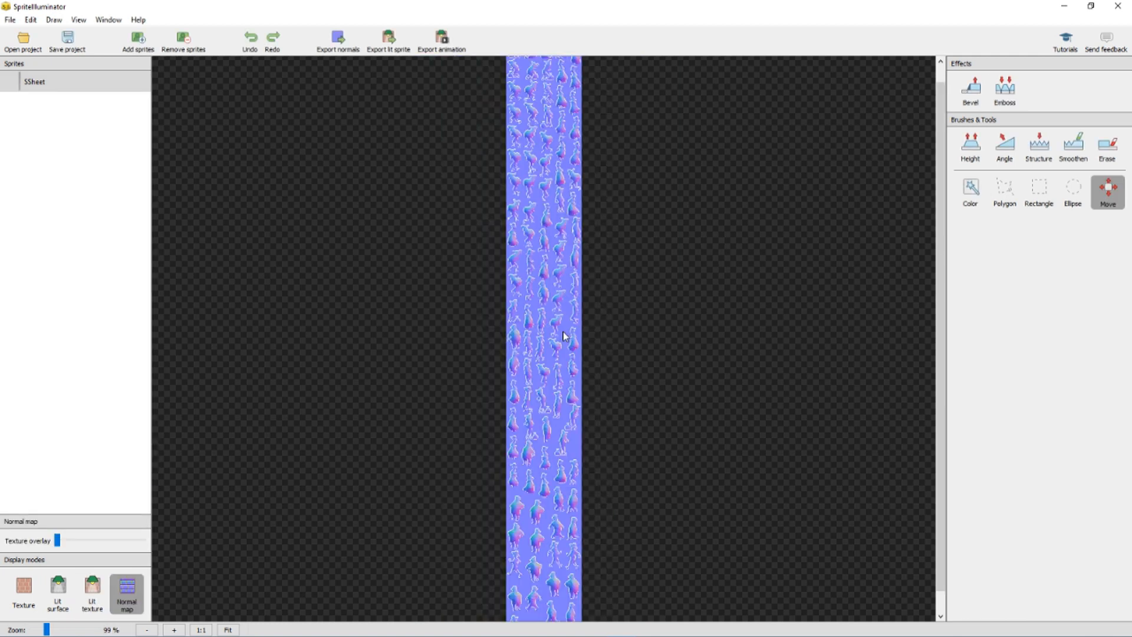
Switch to the browser's SmartNormal page and save the normal map generated with Invert R enabled
{"action": "mouse_move", "coordinate": [623, 634]}
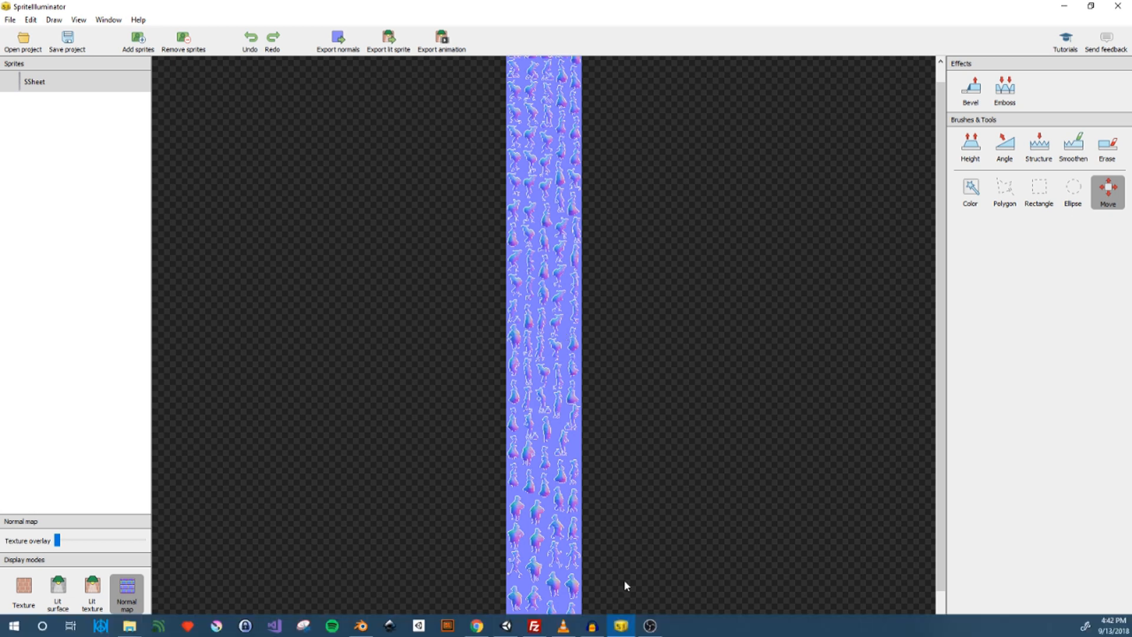
{"action": "left_click", "coordinate": [621, 627]}
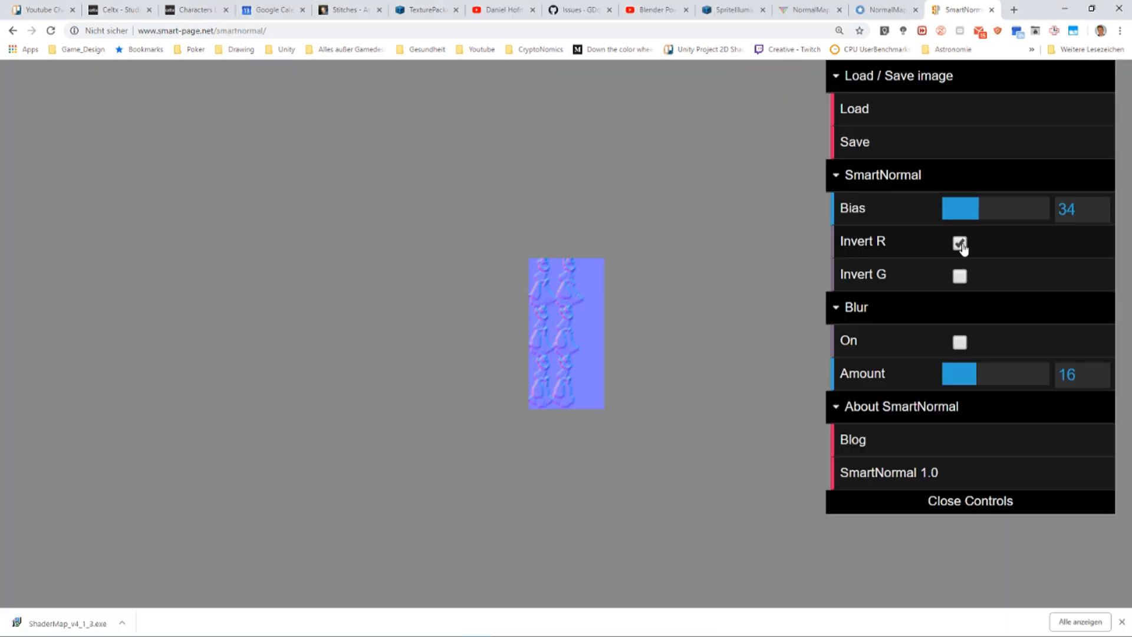
{"action": "left_click", "coordinate": [882, 143]}
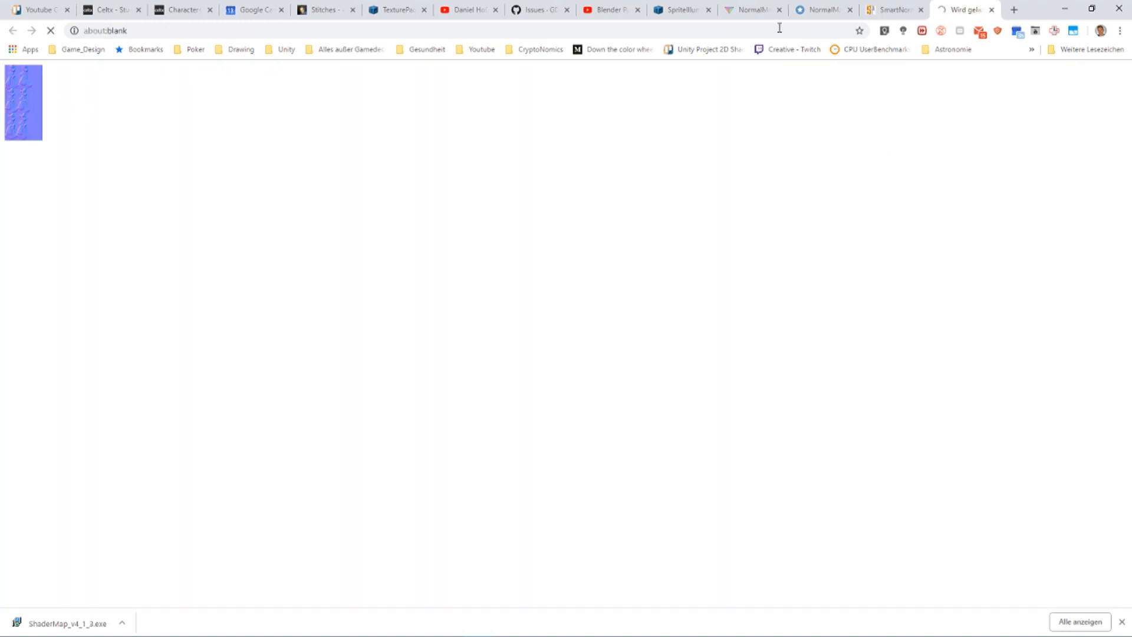
Switch to Unity and check the SSheet texture's import settings and its list of sprites
{"action": "left_click", "coordinate": [1064, 9]}
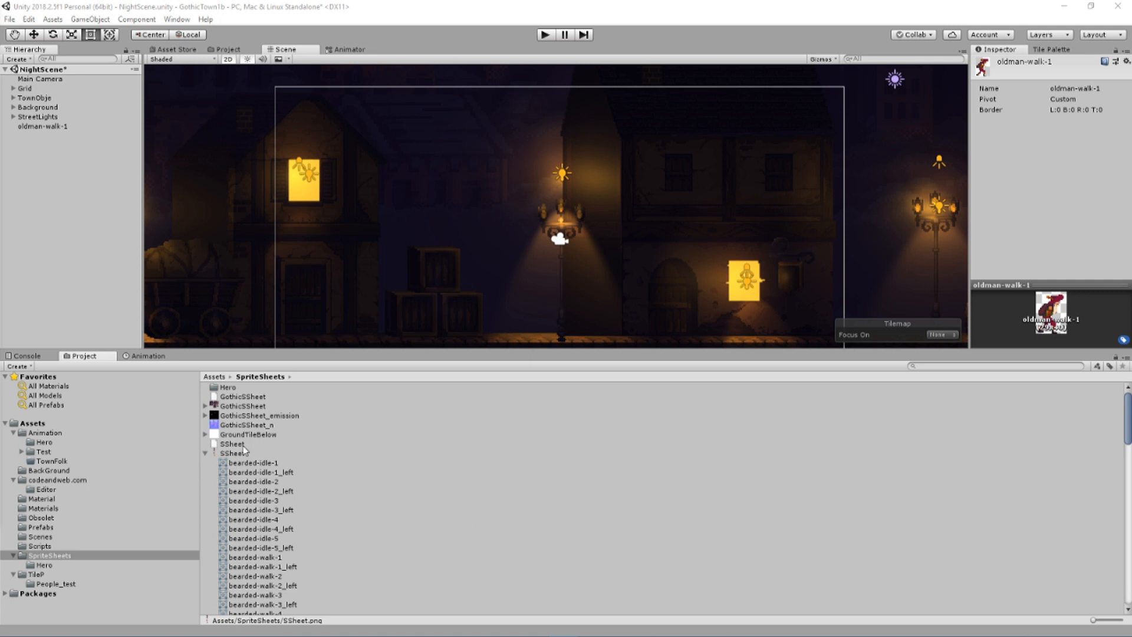
{"action": "left_click", "coordinate": [229, 454]}
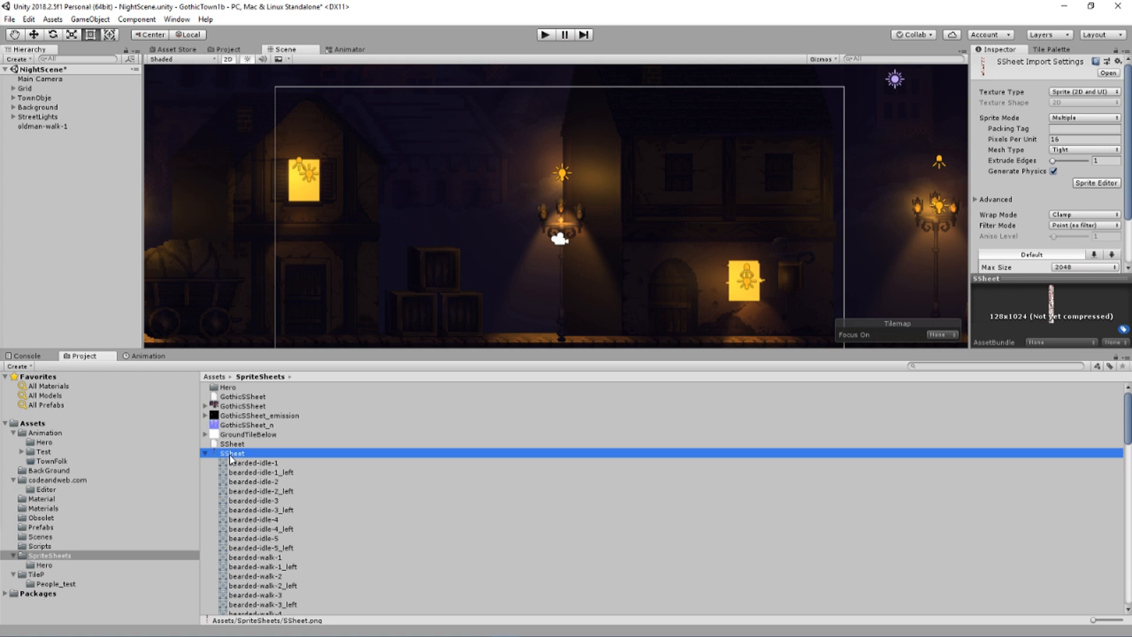
{"action": "scroll", "coordinate": [259, 479], "scroll_direction": "down", "scroll_amount": 5}
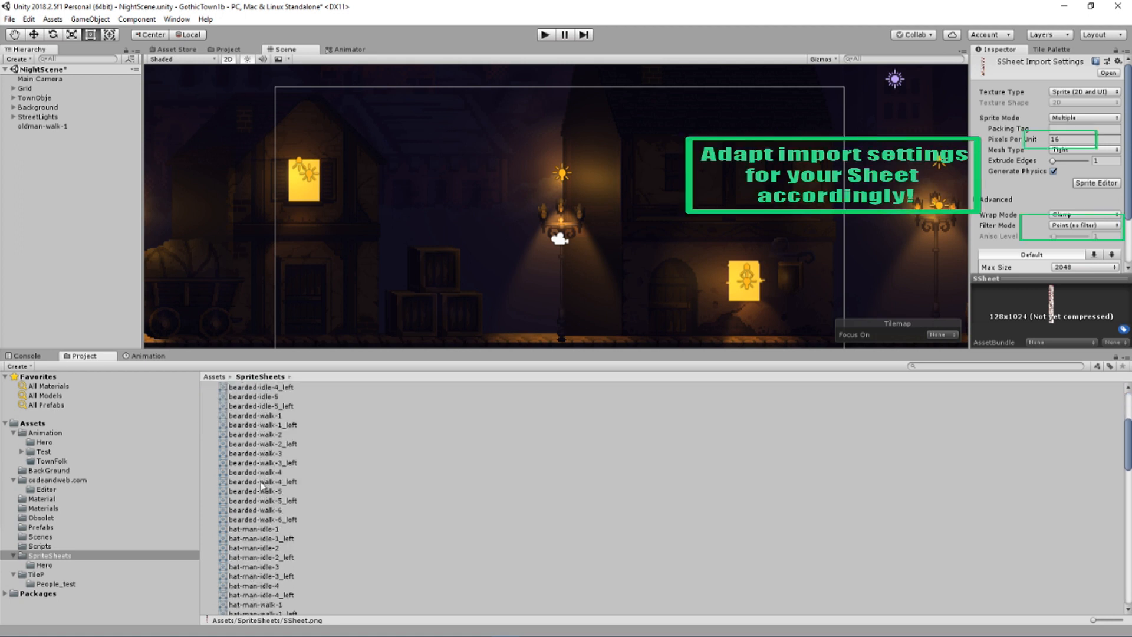
{"action": "scroll", "coordinate": [261, 487], "scroll_direction": "down", "scroll_amount": 12}
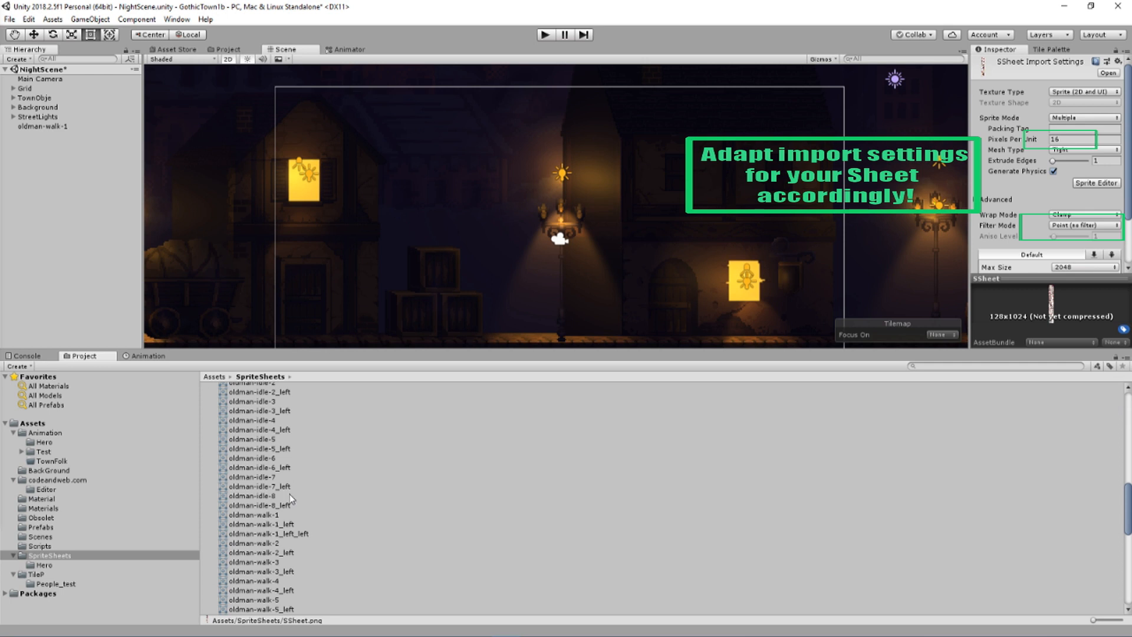
Add the right-facing sprites oldman-walk-1 through oldman-walk-12 to the scene together as one animated object
{"action": "left_click", "coordinate": [266, 515]}
{"action": "scroll", "coordinate": [272, 495], "scroll_direction": "down", "scroll_amount": 3}
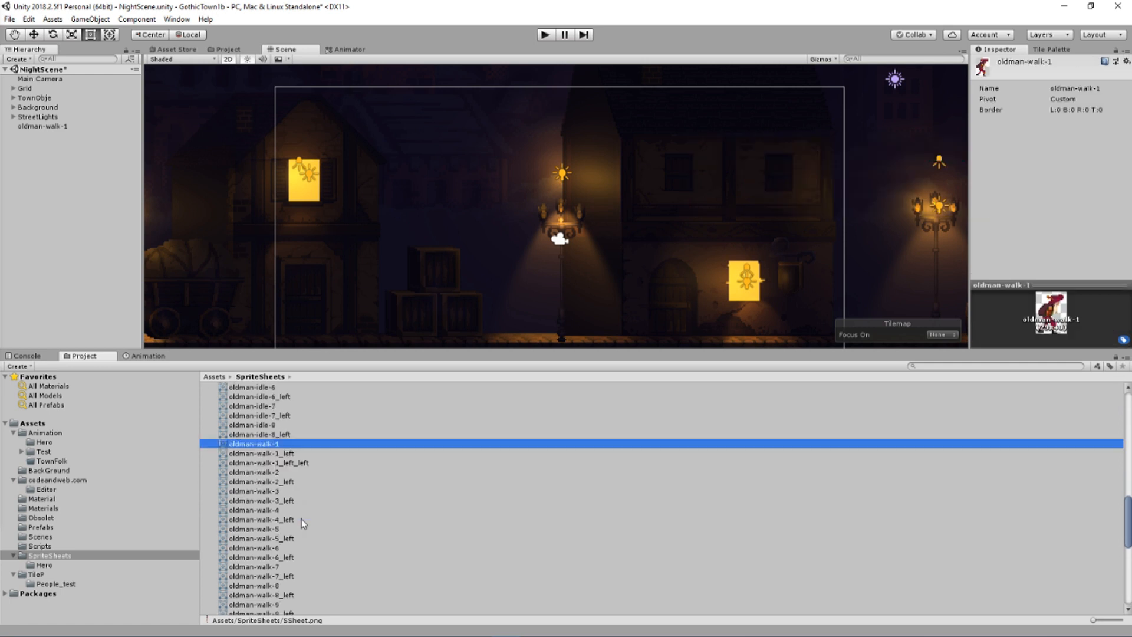
{"action": "left_click", "coordinate": [271, 473], "text": "ctrl"}
{"action": "left_click", "coordinate": [281, 492], "text": "ctrl"}
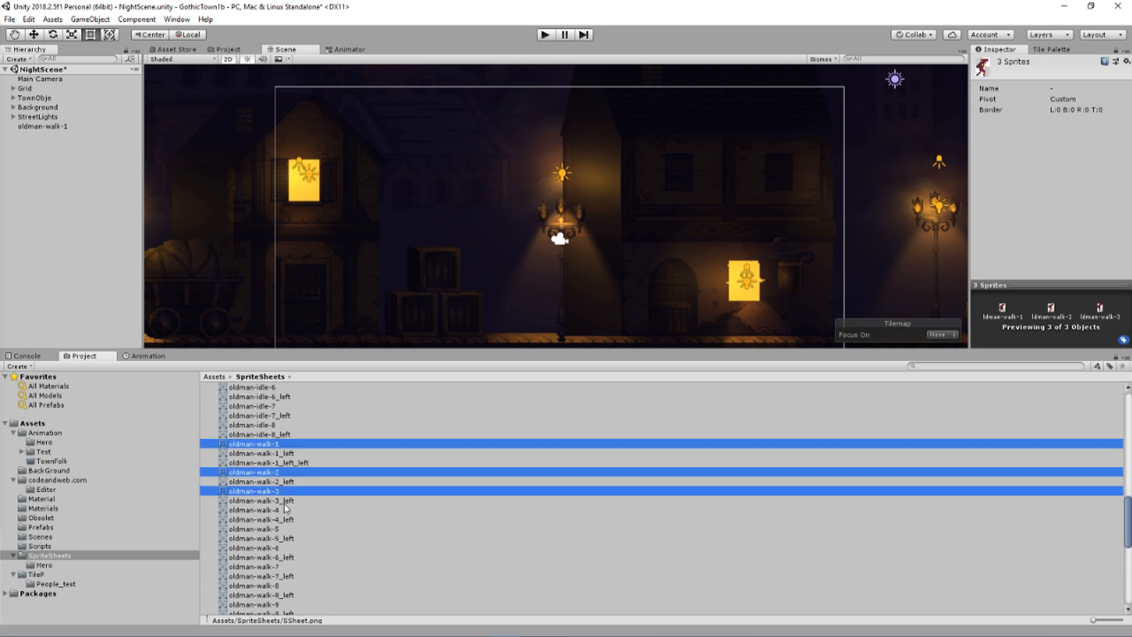
{"action": "left_click", "coordinate": [284, 510], "text": "ctrl"}
{"action": "left_click", "coordinate": [287, 529], "text": "ctrl"}
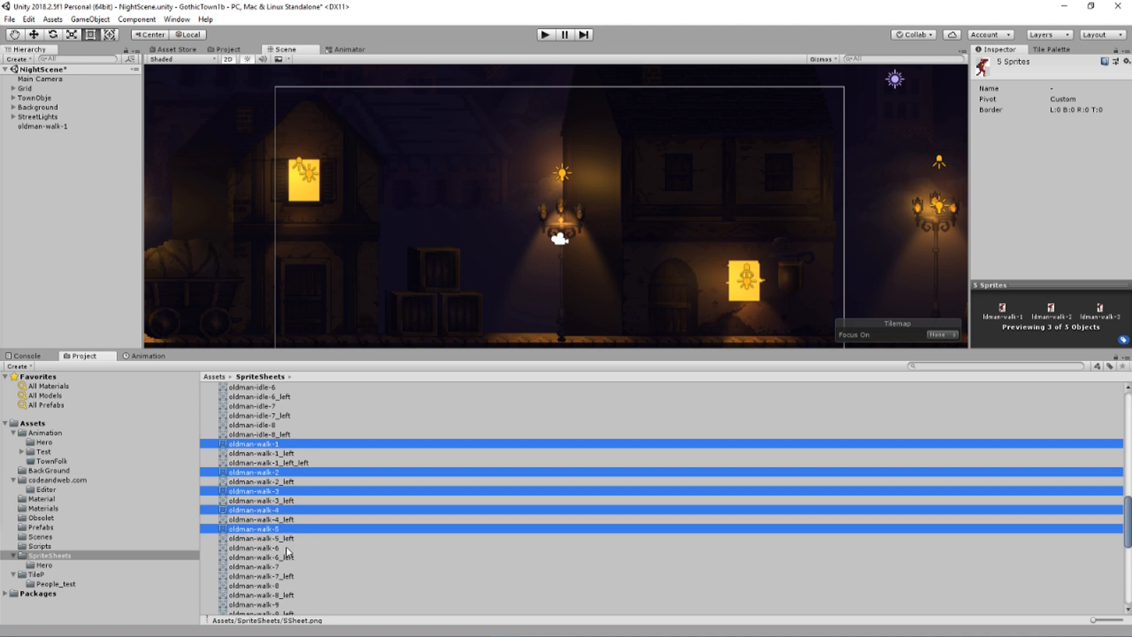
{"action": "left_click", "coordinate": [289, 549], "text": "ctrl"}
{"action": "left_click", "coordinate": [289, 567], "text": "ctrl"}
{"action": "left_click", "coordinate": [292, 586], "text": "ctrl"}
{"action": "scroll", "coordinate": [292, 586], "scroll_direction": "down", "scroll_amount": 3}
{"action": "left_click", "coordinate": [289, 533], "text": "ctrl"}
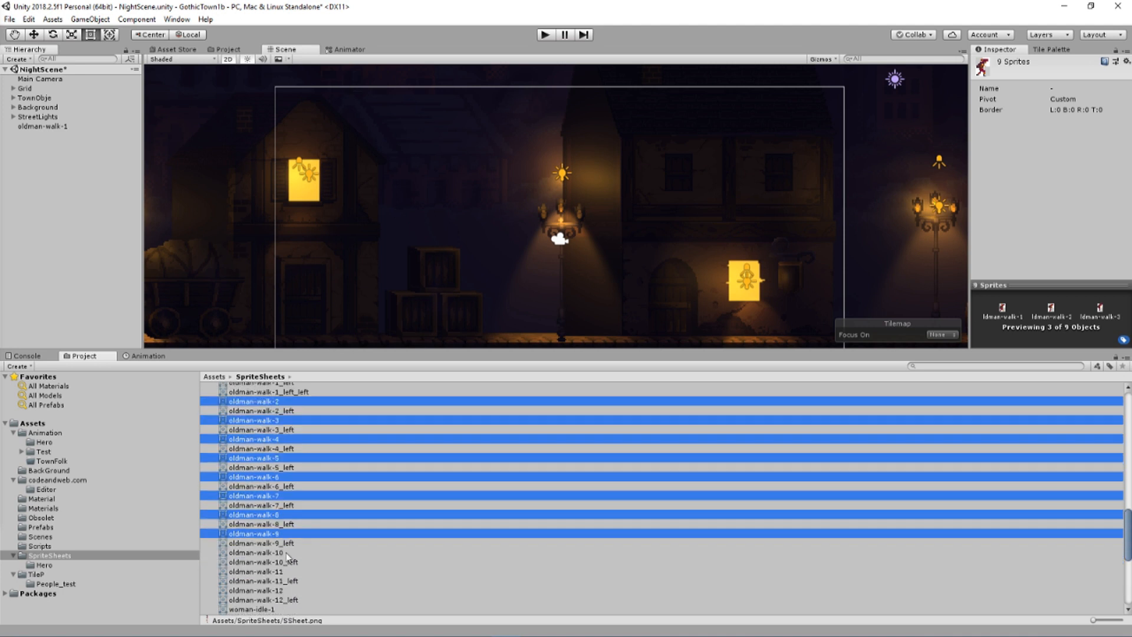
{"action": "left_click", "coordinate": [289, 552], "text": "ctrl"}
{"action": "left_click", "coordinate": [289, 570], "text": "ctrl"}
{"action": "left_click", "coordinate": [289, 590], "text": "ctrl"}
{"action": "left_click_drag", "start_coordinate": [295, 401], "coordinate": [318, 300]}
Save the new animation as OldMan_Walk_r.anim in the Animation/TownFolk folder
{"action": "left_click", "coordinate": [274, 54]}
{"action": "double_click", "coordinate": [201, 111]}
{"action": "double_click", "coordinate": [206, 139]}
{"action": "left_click", "coordinate": [203, 284]}
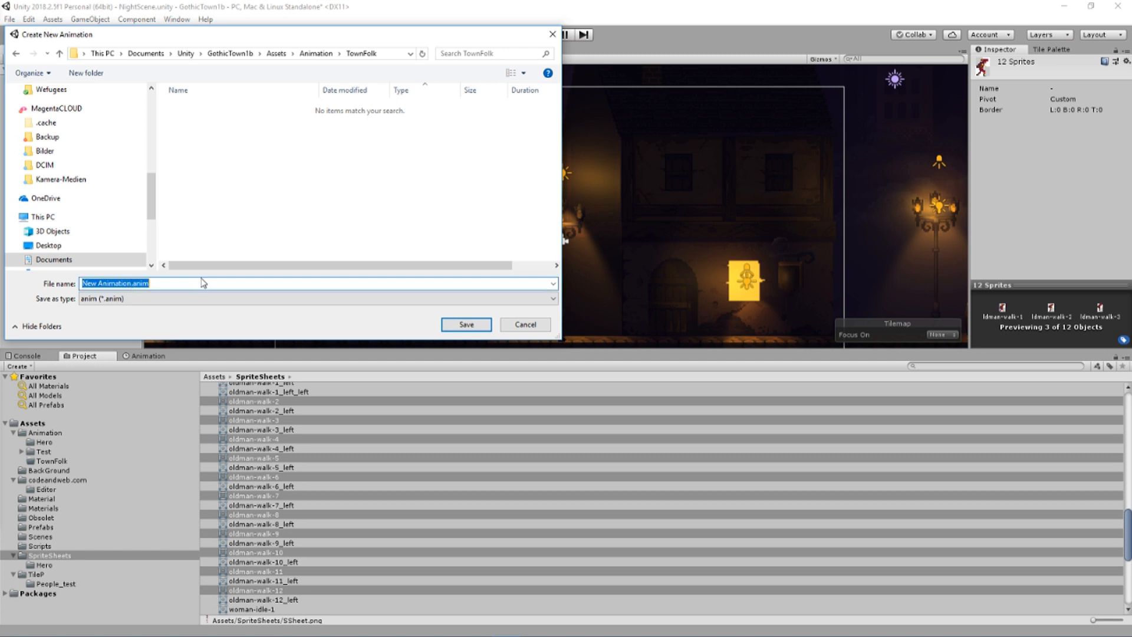
{"action": "left_click", "coordinate": [203, 284]}
{"action": "key", "text": "Left"}
{"action": "key", "text": "Left"}
{"action": "key", "text": "Left"}
{"action": "key", "text": "Left"}
{"action": "key", "text": "Left"}
{"action": "key", "text": "BackSpace"}
{"action": "key", "text": "BackSpace"}
{"action": "key", "text": "BackSpace"}
{"action": "key", "text": "BackSpace"}
{"action": "key", "text": "BackSpace"}
{"action": "key", "text": "BackSpace"}
{"action": "key", "text": "BackSpace"}
{"action": "key", "text": "BackSpace"}
{"action": "key", "text": "BackSpace"}
{"action": "key", "text": "BackSpace"}
{"action": "key", "text": "BackSpace"}
{"action": "key", "text": "BackSpace"}
{"action": "key", "text": "BackSpace"}
{"action": "type", "text": "OldMan_Walk_r"}
{"action": "key", "text": "Return"}
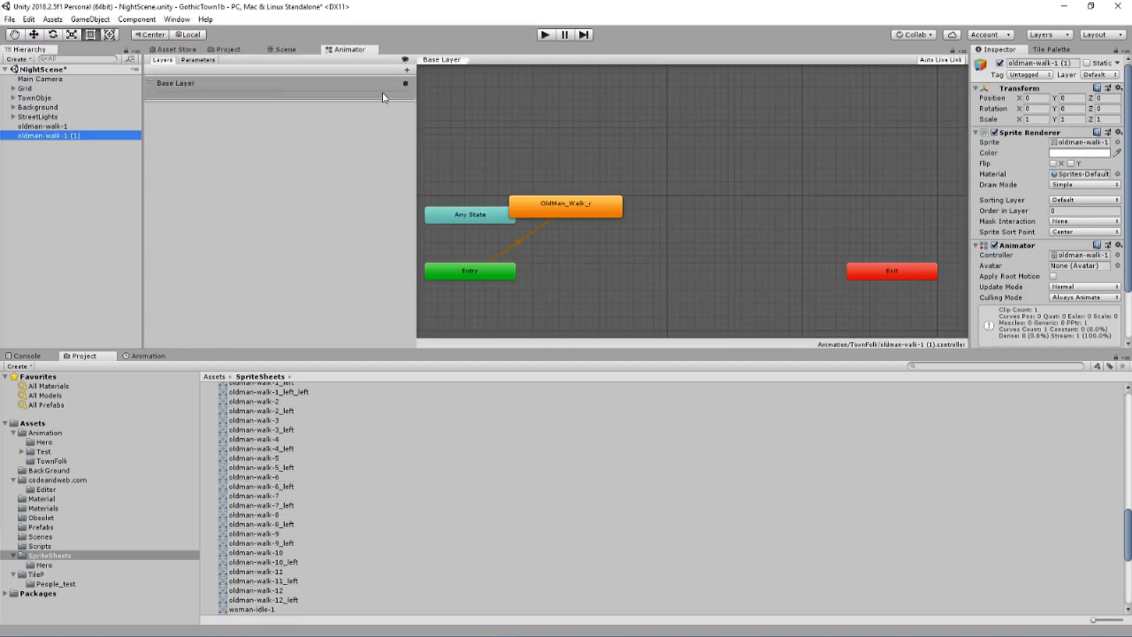
Create an animated object from the left-facing sprites oldman-walk-1_left through oldman-walk-10_left
{"action": "scroll", "coordinate": [265, 472], "scroll_direction": "up", "scroll_amount": 2}
{"action": "left_click", "coordinate": [289, 418], "text": "ctrl"}
{"action": "left_click", "coordinate": [289, 446], "text": "ctrl"}
{"action": "left_click", "coordinate": [292, 465], "text": "ctrl"}
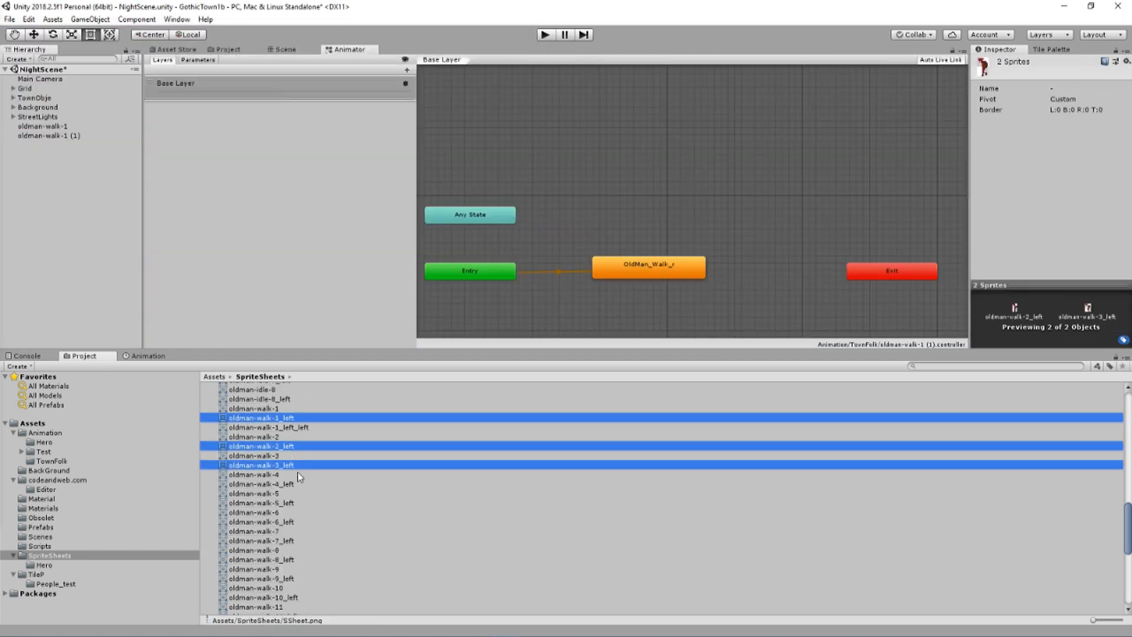
{"action": "left_click", "coordinate": [291, 484], "text": "ctrl"}
{"action": "left_click", "coordinate": [292, 503], "text": "ctrl"}
{"action": "left_click", "coordinate": [292, 522], "text": "ctrl"}
{"action": "left_click", "coordinate": [293, 549], "text": "ctrl"}
{"action": "left_click", "coordinate": [293, 541]}
{"action": "left_click", "coordinate": [293, 521], "text": "ctrl"}
{"action": "left_click", "coordinate": [293, 503], "text": "ctrl"}
{"action": "left_click", "coordinate": [293, 483], "text": "ctrl"}
{"action": "left_click", "coordinate": [293, 465], "text": "ctrl"}
{"action": "left_click", "coordinate": [292, 446], "text": "ctrl"}
{"action": "left_click", "coordinate": [292, 418], "text": "ctrl"}
{"action": "left_click", "coordinate": [292, 559], "text": "ctrl"}
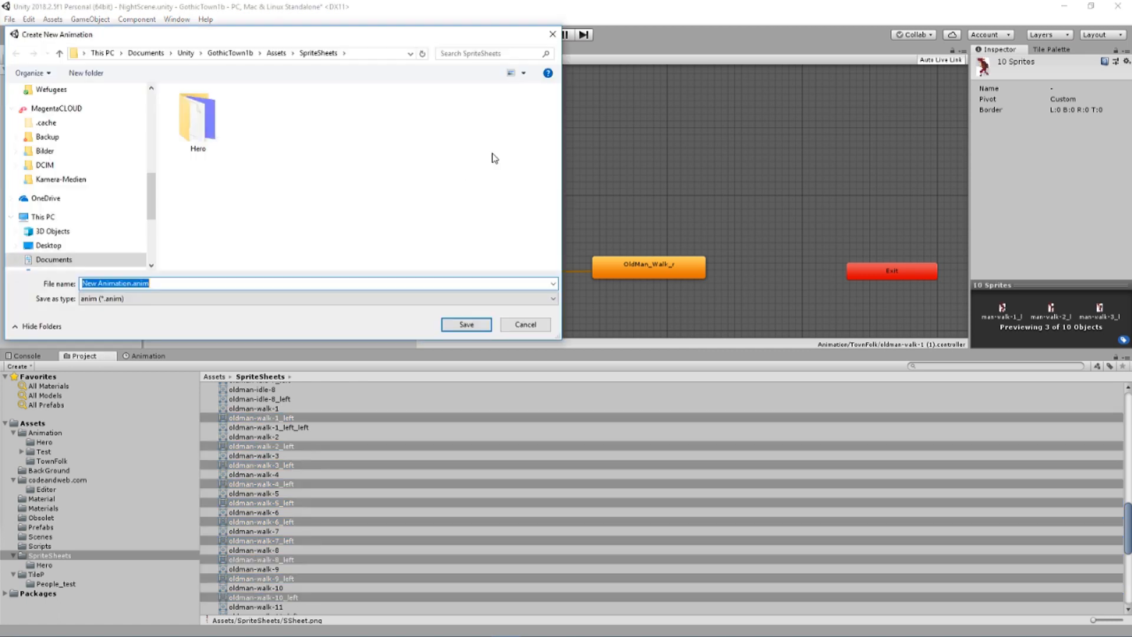
Save the left-facing walk animation in Animation/TownFolk under the name OldMan_Walk_l
{"action": "left_click_drag", "start_coordinate": [133, 283], "coordinate": [78, 284]}
{"action": "type", "text": "Old"}
{"action": "double_click", "coordinate": [196, 132]}
{"action": "left_click", "coordinate": [203, 107]}
{"action": "left_click", "coordinate": [134, 284]}
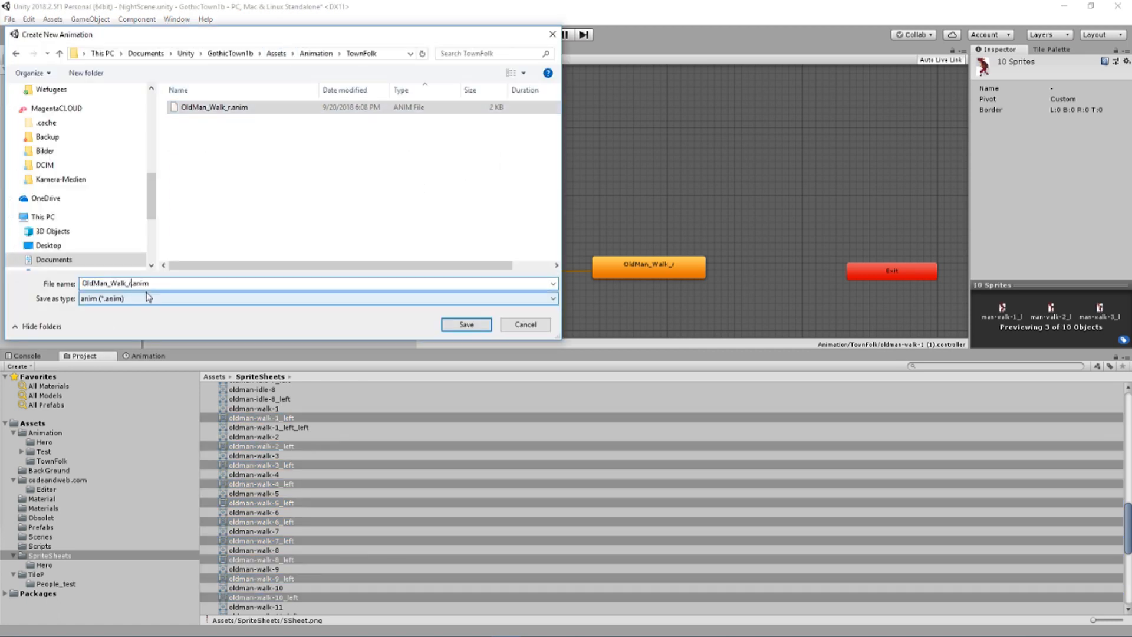
{"action": "key", "text": "BackSpace"}
{"action": "type", "text": "l"}
{"action": "key", "text": "Return"}
Create an animated object from the right-facing sprites woman-idle-1 through woman-idle-7
{"action": "scroll", "coordinate": [284, 444], "scroll_direction": "down", "scroll_amount": 6}
{"action": "left_click", "coordinate": [282, 432]}
{"action": "left_click", "coordinate": [280, 451], "text": "ctrl"}
{"action": "left_click", "coordinate": [279, 470], "text": "ctrl"}
{"action": "left_click", "coordinate": [277, 490], "text": "ctrl"}
{"action": "left_click", "coordinate": [277, 507], "text": "ctrl"}
{"action": "left_click", "coordinate": [279, 527], "text": "ctrl"}
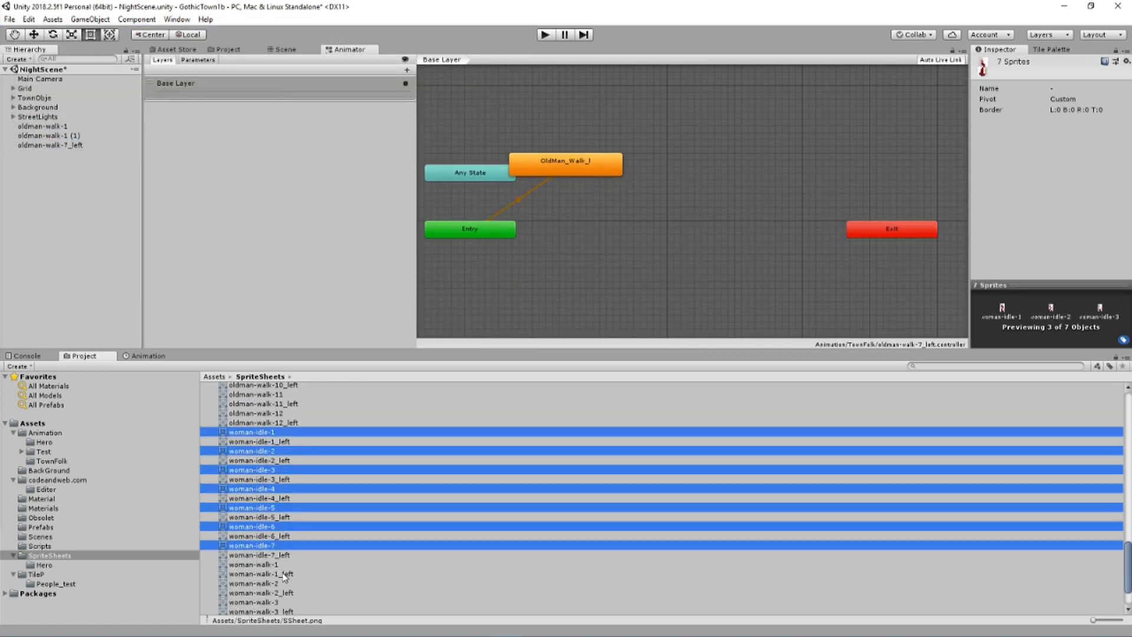
{"action": "left_click_drag", "start_coordinate": [322, 434], "coordinate": [52, 211]}
Enter OldMan_Walk_r as the animation's file name in the Animation/TownFolk folder and save it
{"action": "double_click", "coordinate": [214, 132]}
{"action": "left_click_drag", "start_coordinate": [133, 283], "coordinate": [77, 284]}
{"action": "type", "text": "Woman"}
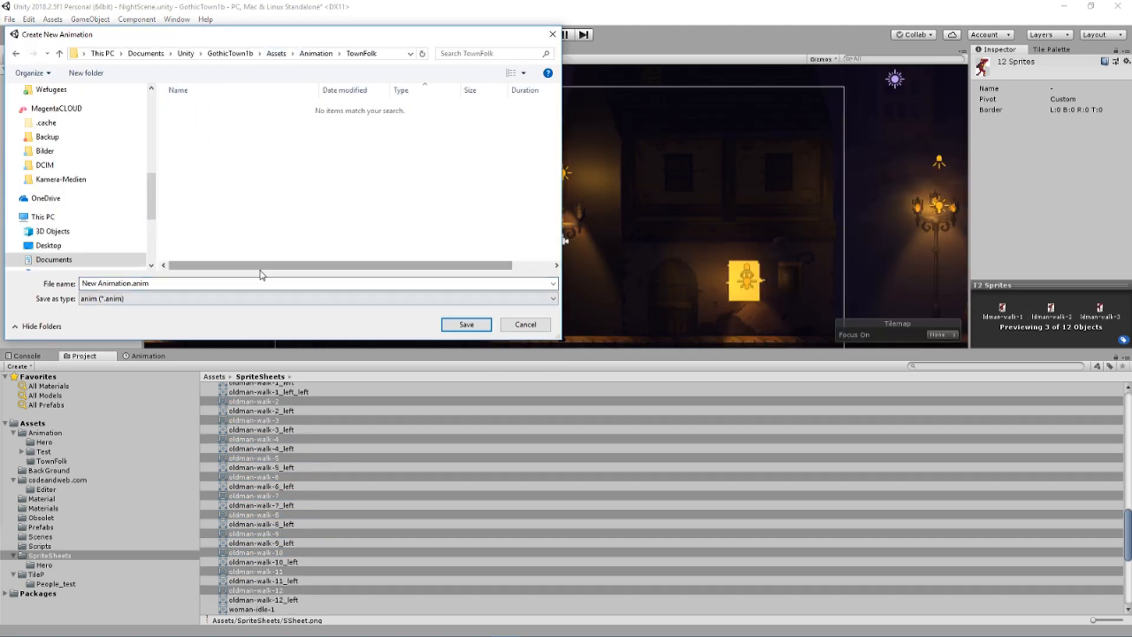
{"action": "left_click_drag", "start_coordinate": [133, 283], "coordinate": [81, 284]}
{"action": "type", "text": "OldMan_Walk_r"}
{"action": "key", "text": "Return"}
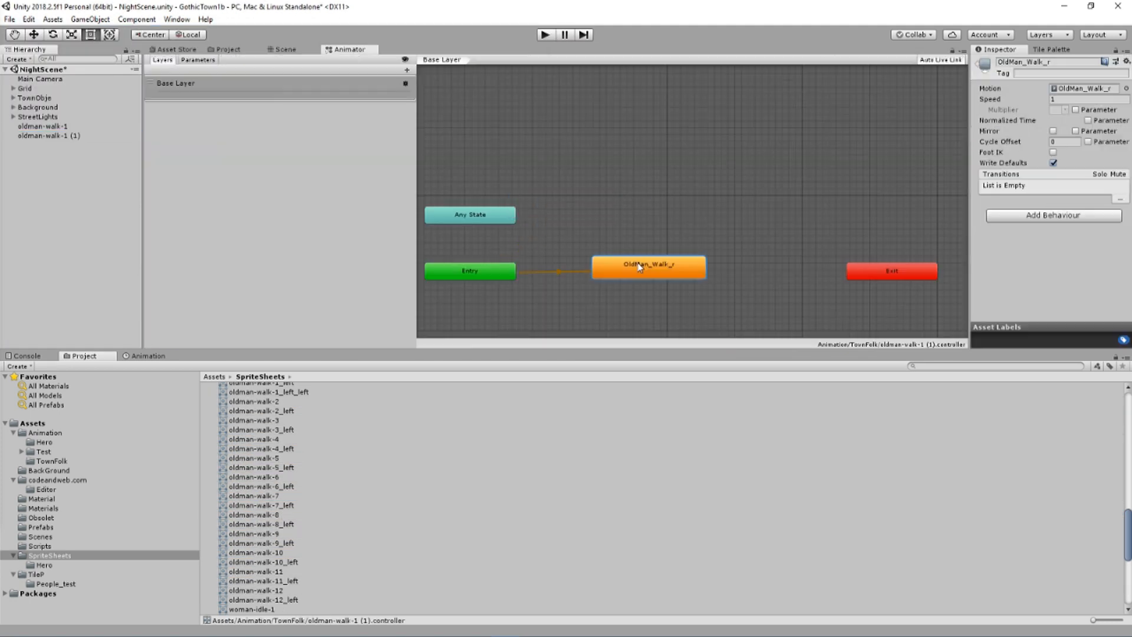
Add the left-facing sprites oldman-walk-1_left through oldman-walk-10_left, without oldman-walk-1_left_left, to the scene as one animated object
{"action": "scroll", "coordinate": [295, 442], "scroll_direction": "up", "scroll_amount": 1}
{"action": "left_click", "coordinate": [293, 418]}
{"action": "left_click", "coordinate": [293, 446], "text": "ctrl"}
{"action": "left_click", "coordinate": [292, 465], "text": "ctrl"}
{"action": "left_click", "coordinate": [293, 484], "text": "ctrl"}
{"action": "left_click", "coordinate": [293, 503], "text": "ctrl"}
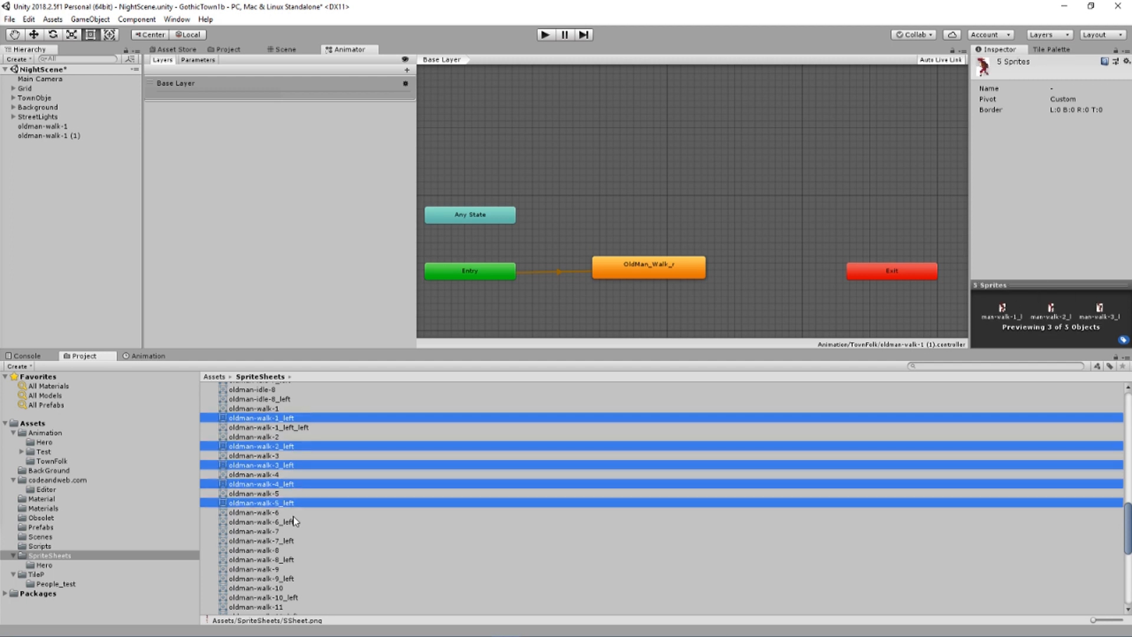
{"action": "left_click", "coordinate": [293, 521], "text": "ctrl"}
{"action": "left_click", "coordinate": [293, 541]}
{"action": "left_click", "coordinate": [293, 484], "text": "ctrl"}
{"action": "left_click", "coordinate": [293, 446], "text": "ctrl"}
{"action": "left_click", "coordinate": [293, 417], "text": "ctrl"}
{"action": "left_click", "coordinate": [292, 578], "text": "ctrl"}
{"action": "left_click", "coordinate": [294, 597], "text": "ctrl"}
{"action": "left_click_drag", "start_coordinate": [294, 597], "coordinate": [648, 177]}
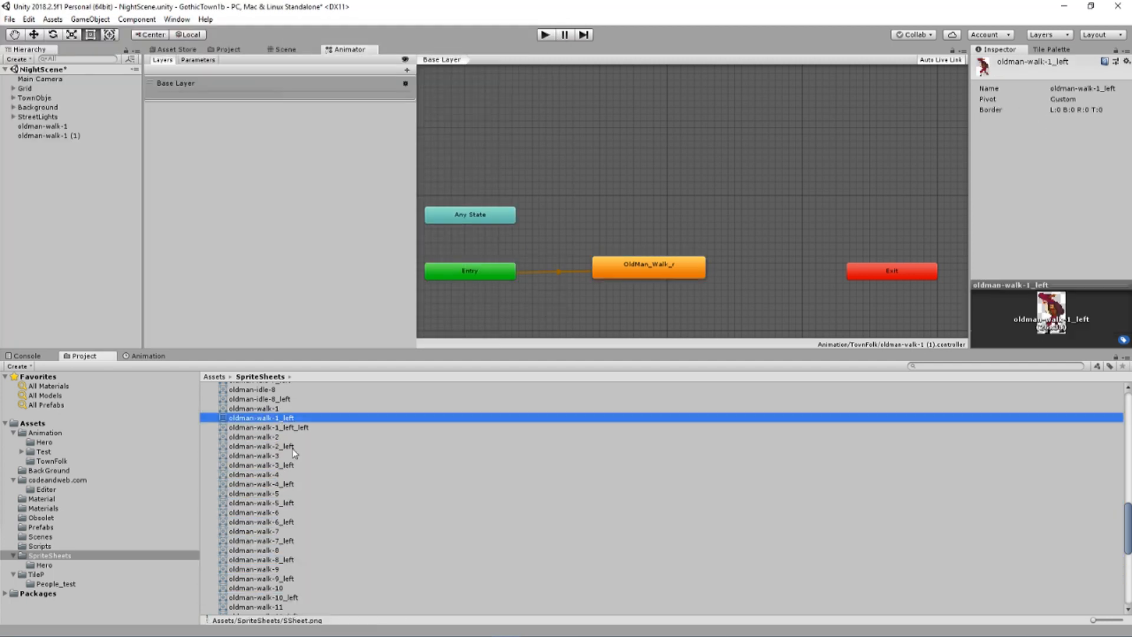
{"action": "left_click", "coordinate": [293, 446], "text": "ctrl"}
{"action": "left_click", "coordinate": [293, 465]}
{"action": "left_click", "coordinate": [293, 484], "text": "ctrl"}
{"action": "left_click", "coordinate": [292, 503], "text": "ctrl"}
{"action": "left_click", "coordinate": [293, 522], "text": "ctrl"}
{"action": "left_click", "coordinate": [292, 541], "text": "ctrl"}
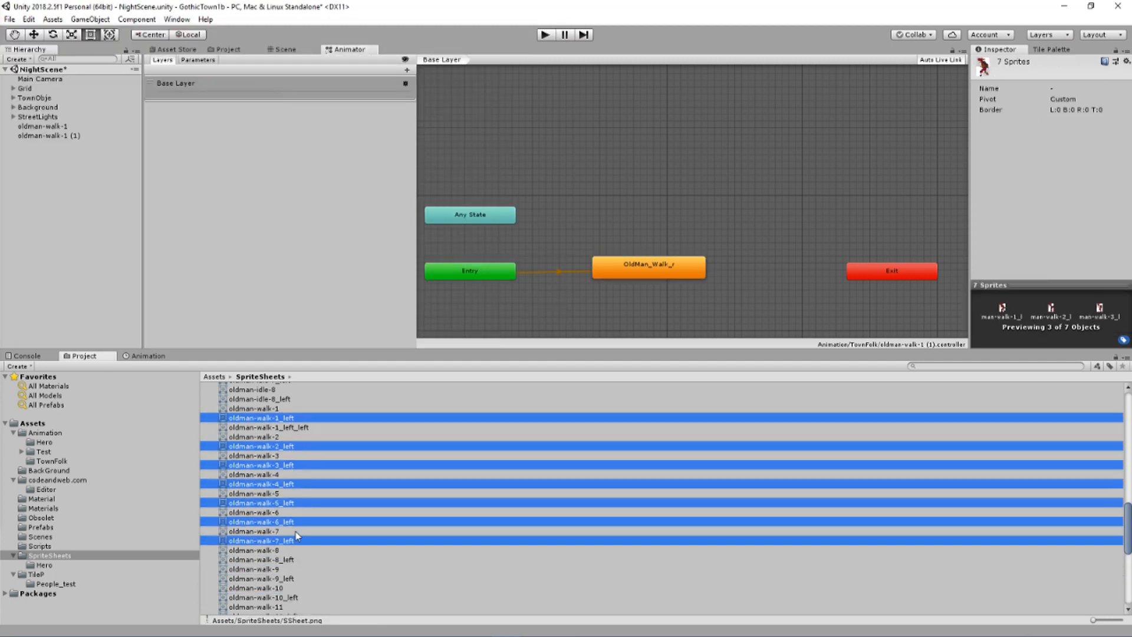
{"action": "left_click", "coordinate": [295, 597], "text": "ctrl"}
{"action": "left_click_drag", "start_coordinate": [295, 597], "coordinate": [494, 158]}
Save the left-facing walk animation as OldMan_Walk_l.anim in the Animation/TownFolk folder
{"action": "left_click", "coordinate": [276, 53]}
{"action": "double_click", "coordinate": [196, 107]}
{"action": "double_click", "coordinate": [197, 131]}
{"action": "left_click", "coordinate": [215, 107]}
{"action": "left_click", "coordinate": [128, 283]}
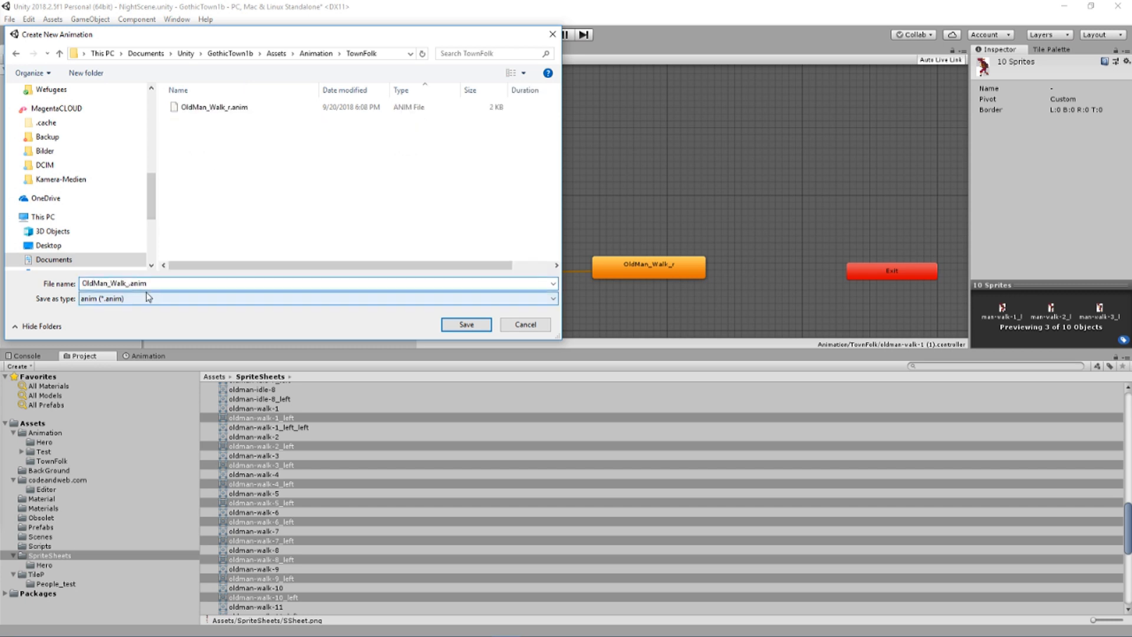
{"action": "type", "text": "l"}
{"action": "key", "text": "Return"}
Add the sprites woman-idle-1 through woman-idle-7 to the scene together as one animated object
{"action": "scroll", "coordinate": [298, 471], "scroll_direction": "down", "scroll_amount": 3}
{"action": "scroll", "coordinate": [299, 466], "scroll_direction": "down", "scroll_amount": 3}
{"action": "left_click", "coordinate": [277, 432]}
{"action": "left_click", "coordinate": [277, 451], "text": "ctrl"}
{"action": "left_click", "coordinate": [277, 470], "text": "ctrl"}
{"action": "left_click", "coordinate": [277, 488], "text": "ctrl"}
{"action": "left_click", "coordinate": [278, 508], "text": "ctrl"}
{"action": "left_click", "coordinate": [277, 527], "text": "ctrl"}
{"action": "left_click", "coordinate": [277, 546], "text": "ctrl"}
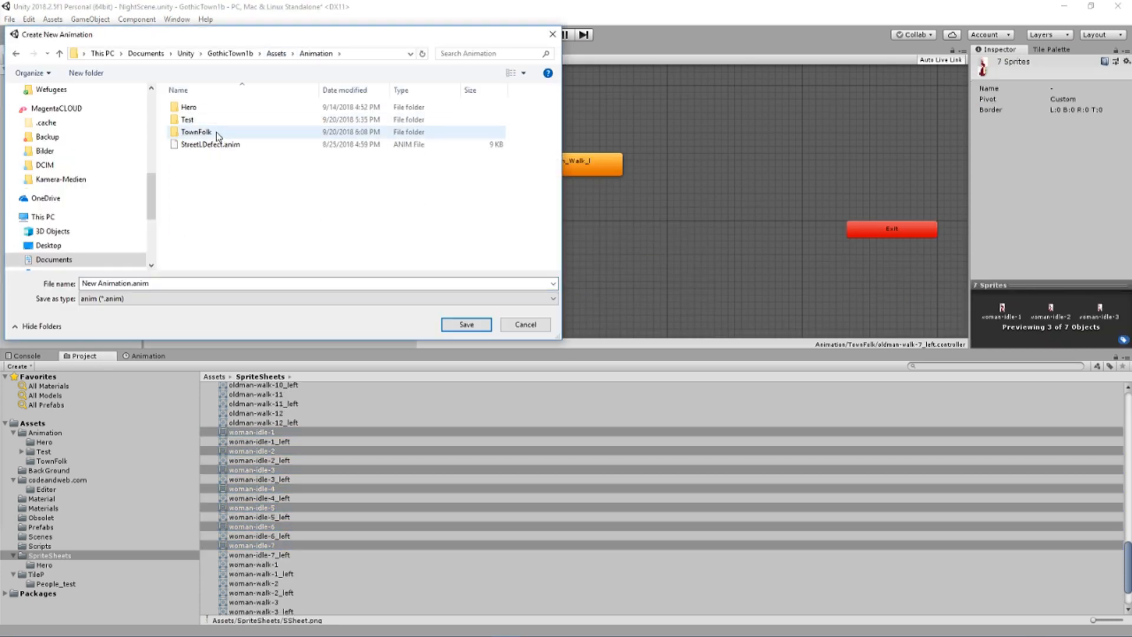
Save the idle animation as OldMan_Idle.anim in the Animation/TownFolk folder
{"action": "key", "text": "Right"}
{"action": "key", "text": "BackSpace"}
{"action": "key", "text": "BackSpace"}
{"action": "key", "text": "BackSpace"}
{"action": "key", "text": "BackSpace"}
{"action": "key", "text": "BackSpace"}
{"action": "key", "text": "BackSpace"}
{"action": "key", "text": "BackSpace"}
{"action": "key", "text": "BackSpace"}
{"action": "key", "text": "BackSpace"}
{"action": "key", "text": "BackSpace"}
{"action": "key", "text": "BackSpace"}
{"action": "key", "text": "BackSpace"}
{"action": "key", "text": "BackSpace"}
{"action": "type", "text": "OldMan_Idle"}
{"action": "key", "text": "Return"}
Create an animated object from the left-facing oldman-idle sprites and save its animation as OldMan_Idle_l in Animation/TownFolk
{"action": "scroll", "coordinate": [286, 460], "scroll_direction": "up", "scroll_amount": 10}
{"action": "left_click", "coordinate": [291, 409]}
{"action": "left_click", "coordinate": [291, 427], "text": "ctrl"}
{"action": "left_click", "coordinate": [291, 447], "text": "ctrl"}
{"action": "left_click", "coordinate": [291, 465], "text": "ctrl"}
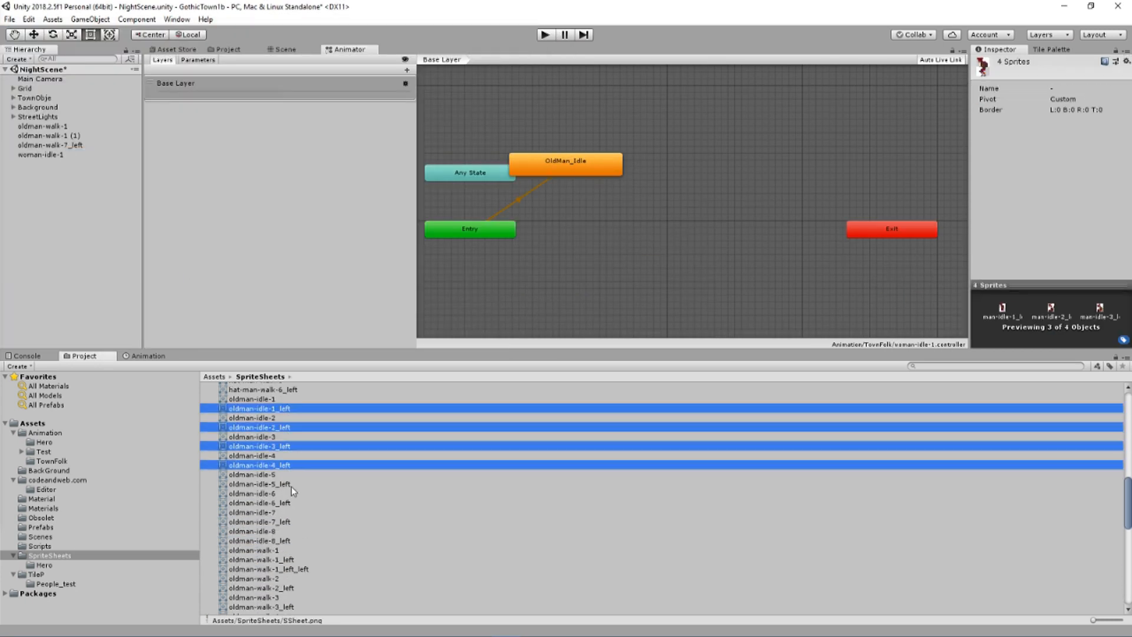
{"action": "left_click", "coordinate": [276, 53]}
{"action": "double_click", "coordinate": [196, 108]}
{"action": "double_click", "coordinate": [213, 135]}
{"action": "left_click", "coordinate": [215, 108]}
{"action": "left_click", "coordinate": [122, 283]}
{"action": "type", "text": "_l"}
{"action": "key", "text": "Return"}
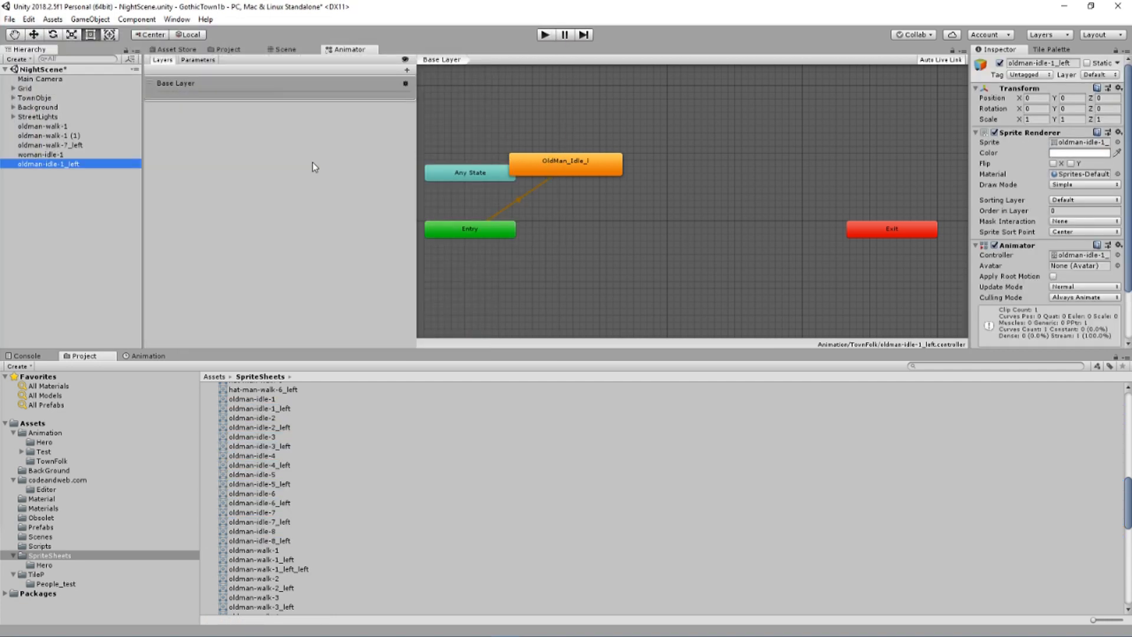
Move the OldMan_Idle_l state level with Entry, and delete the controllers oldman-walk-1 (1) and oldman-walk-7_left from the TownFolk folder
{"action": "left_click_drag", "start_coordinate": [602, 167], "coordinate": [659, 226]}
{"action": "left_click", "coordinate": [49, 460]}
{"action": "left_click", "coordinate": [262, 406]}
{"action": "left_click", "coordinate": [262, 397]}
{"action": "left_click", "coordinate": [262, 406], "text": "ctrl"}
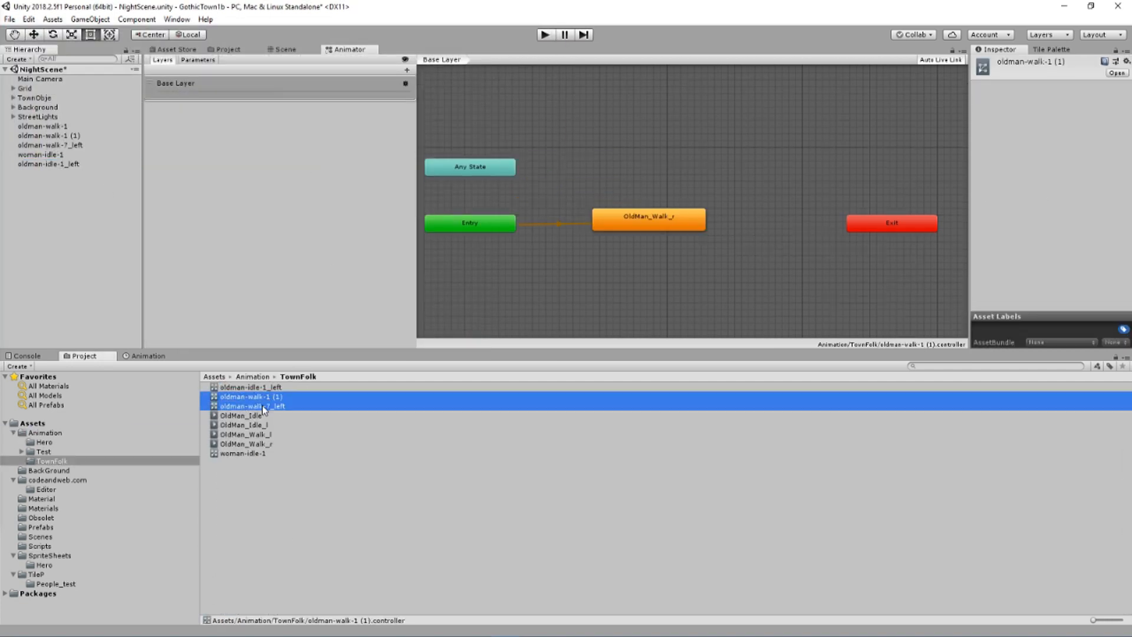
{"action": "key", "text": "Delete"}
{"action": "left_click", "coordinate": [603, 352]}
Rename the oldman-idle-1_left animator controller in the TownFolk folder as oldman_controller
{"action": "left_click", "coordinate": [379, 388]}
{"action": "key", "text": "BackSpace"}
{"action": "key", "text": "BackSpace"}
{"action": "key", "text": "BackSpace"}
{"action": "key", "text": "BackSpace"}
{"action": "key", "text": "BackSpace"}
{"action": "key", "text": "BackSpace"}
{"action": "key", "text": "BackSpace"}
{"action": "key", "text": "BackSpace"}
{"action": "key", "text": "BackSpace"}
{"action": "key", "text": "BackSpace"}
{"action": "key", "text": "BackSpace"}
{"action": "key", "text": "BackSpace"}
{"action": "type", "text": "_controller"}
Rename the OldMan_Idle animation as OldMan_Idle_r and delete the woman-idle-1 controller from the TownFolk folder
{"action": "left_click", "coordinate": [262, 397]}
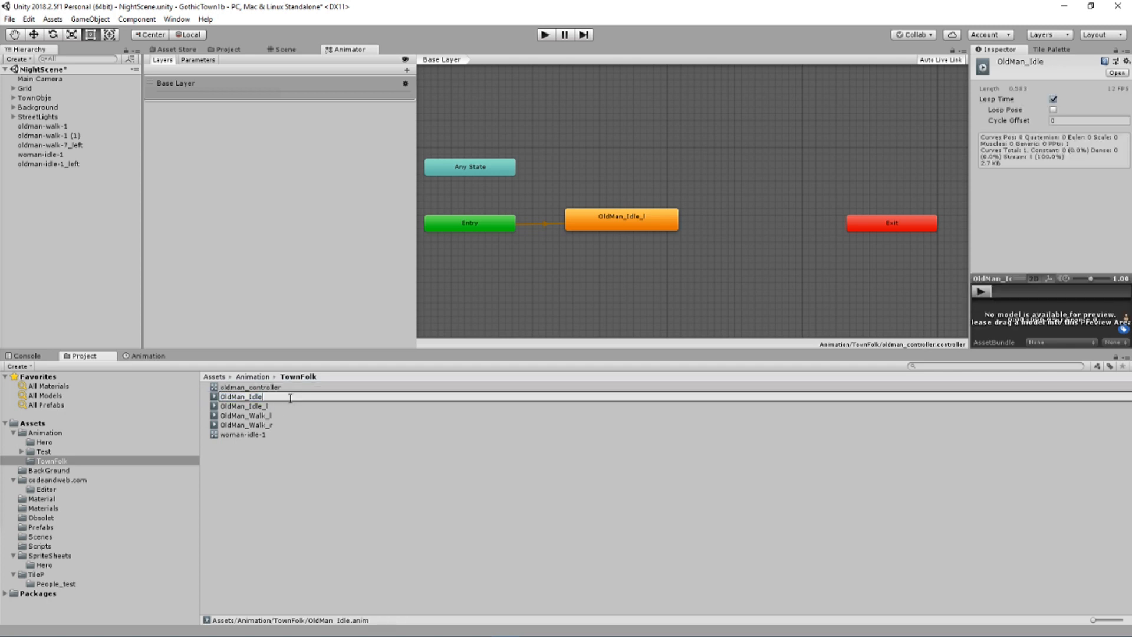
{"action": "type", "text": "_r"}
{"action": "left_click", "coordinate": [261, 437]}
{"action": "key", "text": "Delete"}
{"action": "key", "text": "Return"}
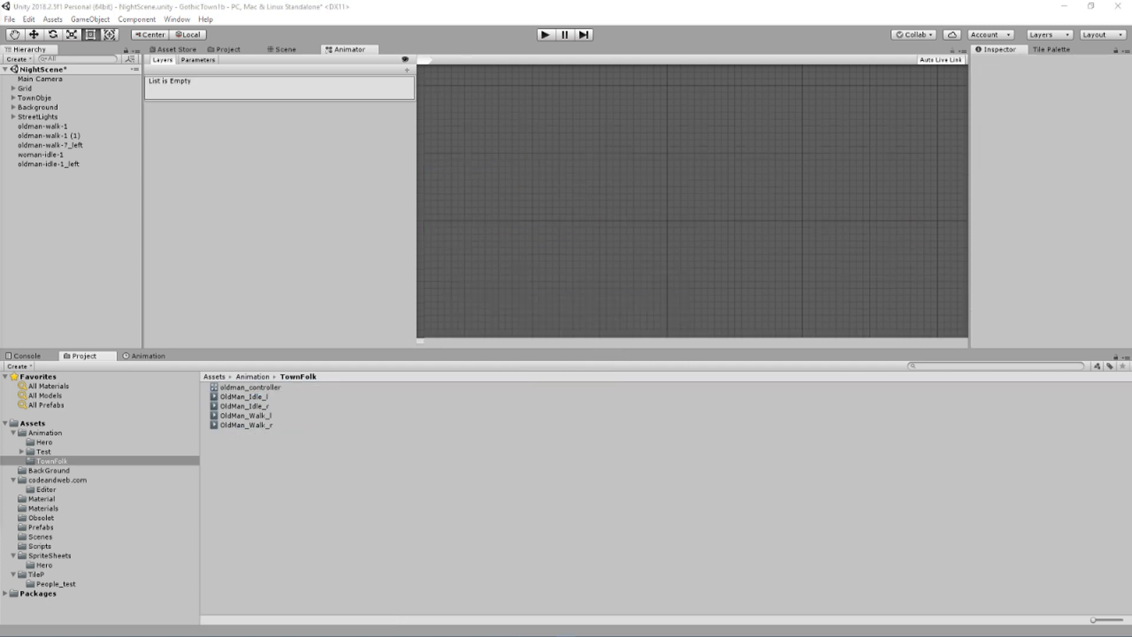
Open oldman_controller and add OldMan_Idle_r, OldMan_Walk_l and OldMan_Walk_r to its base layer as states
{"action": "double_click", "coordinate": [250, 387]}
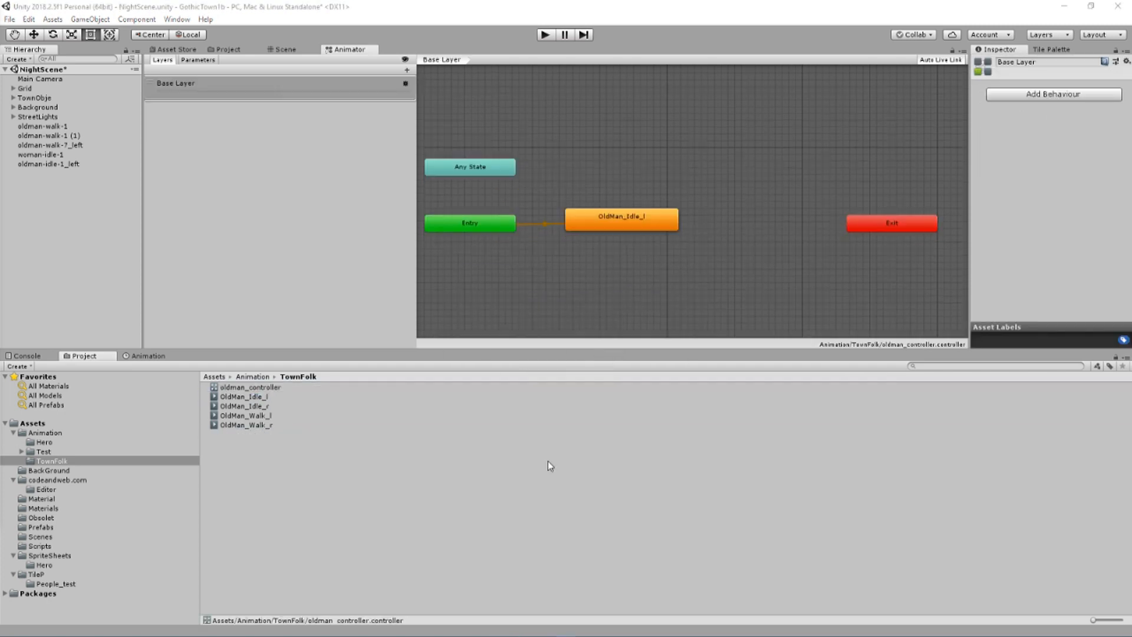
{"action": "left_click_drag", "start_coordinate": [255, 408], "coordinate": [677, 180]}
{"action": "left_click_drag", "start_coordinate": [750, 138], "coordinate": [750, 138]}
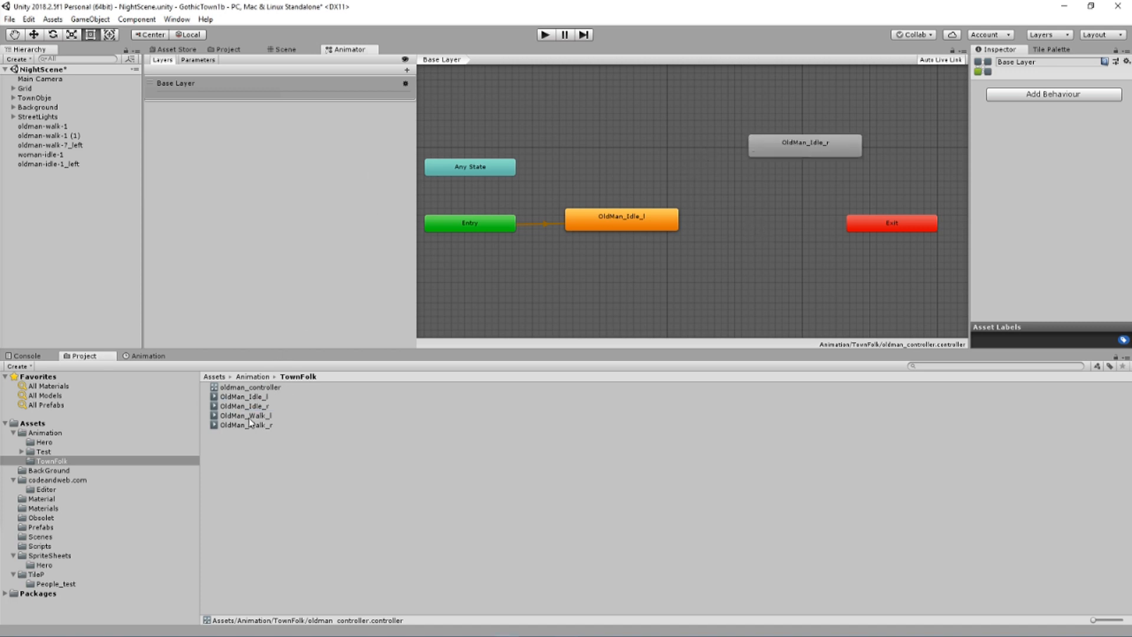
{"action": "left_click_drag", "start_coordinate": [249, 416], "coordinate": [607, 272]}
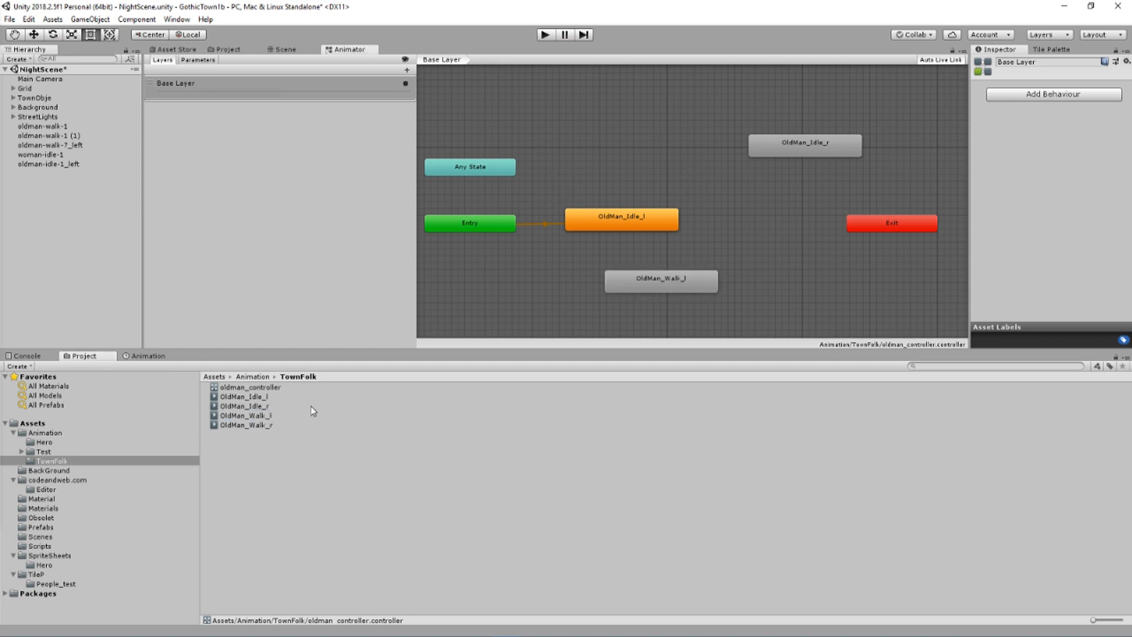
{"action": "left_click_drag", "start_coordinate": [250, 425], "coordinate": [633, 142]}
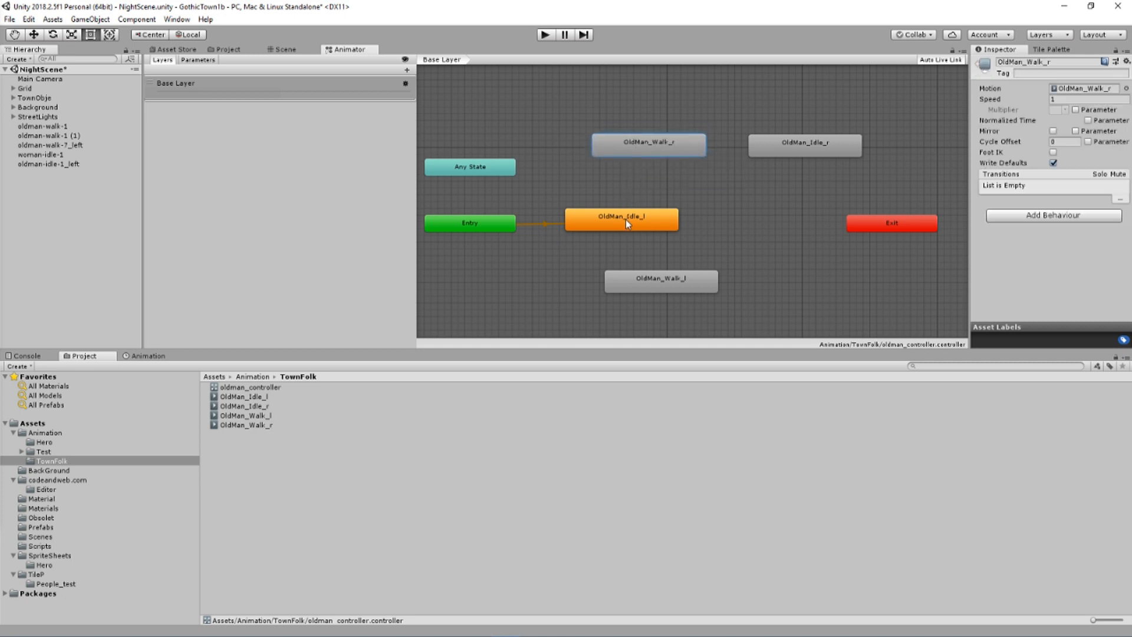
Make OldMan_Walk_r the layer default state and place OldMan_Idle_l to the right of OldMan_Walk_l
{"action": "right_click", "coordinate": [631, 144]}
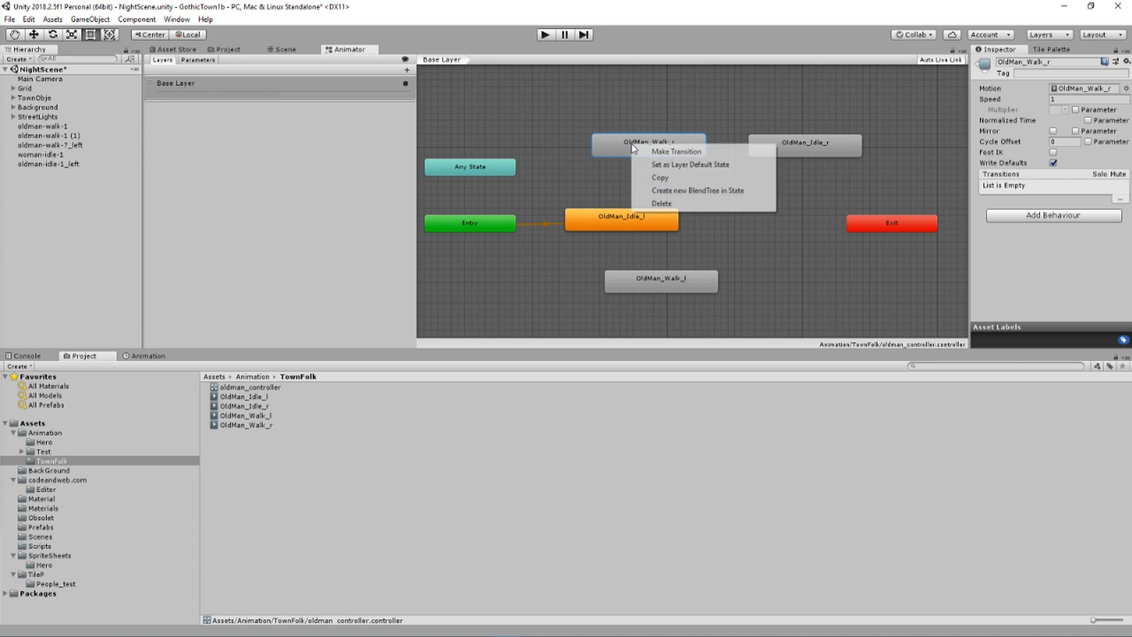
{"action": "left_click", "coordinate": [657, 168]}
{"action": "left_click_drag", "start_coordinate": [642, 221], "coordinate": [771, 262]}
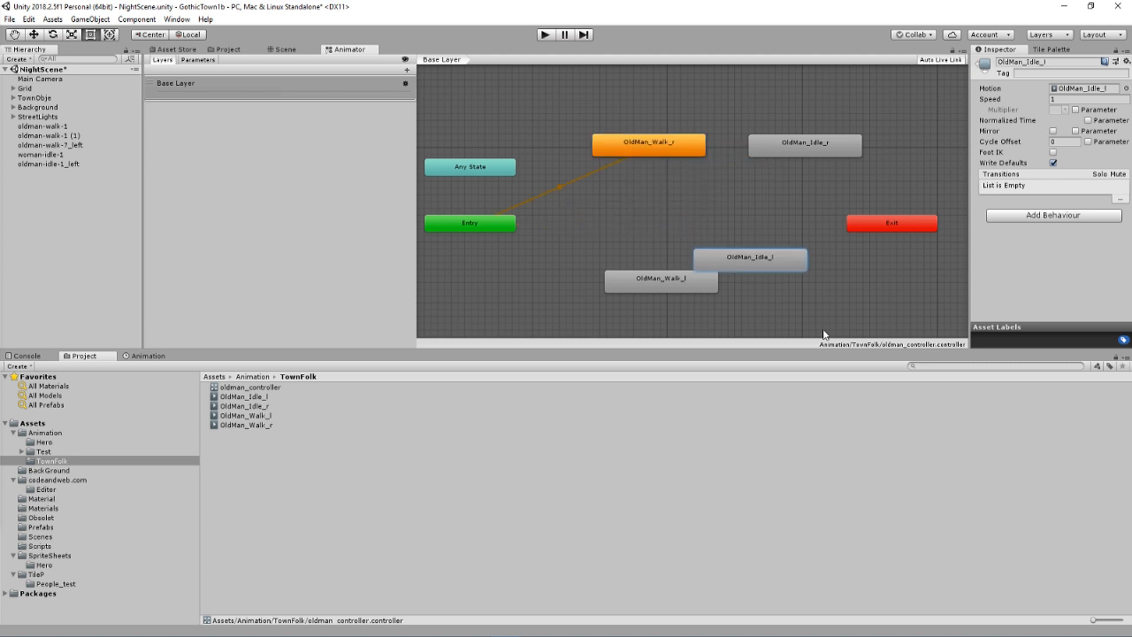
{"action": "left_click_drag", "start_coordinate": [823, 334], "coordinate": [852, 289]}
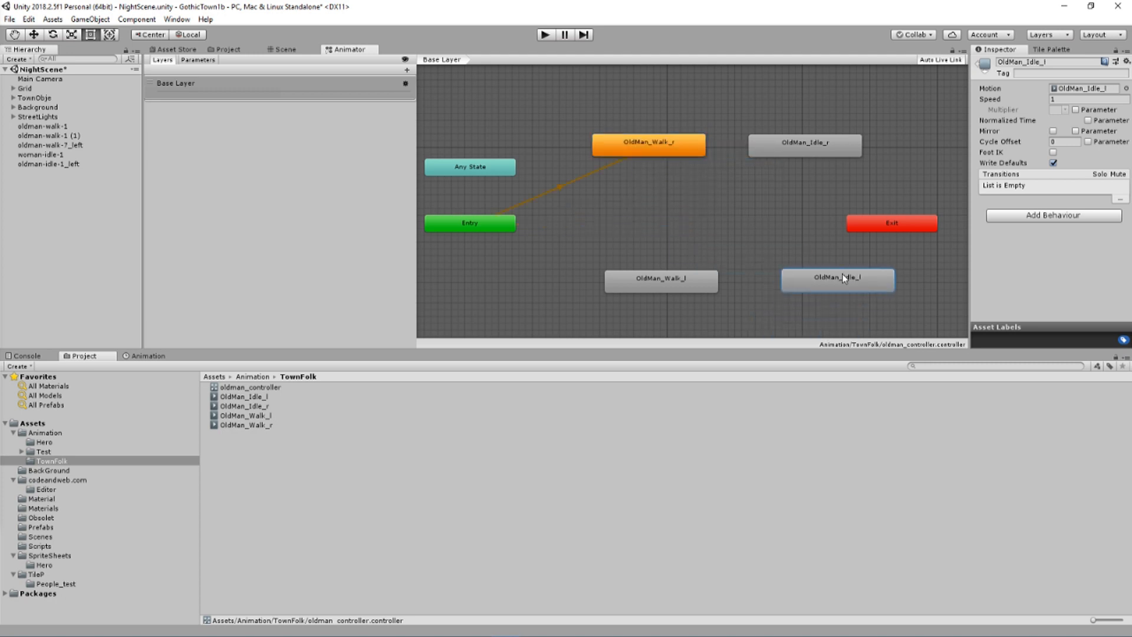
Create transitions in both directions between the OldMan_Walk_r and OldMan_Walk_l states
{"action": "left_click", "coordinate": [668, 144]}
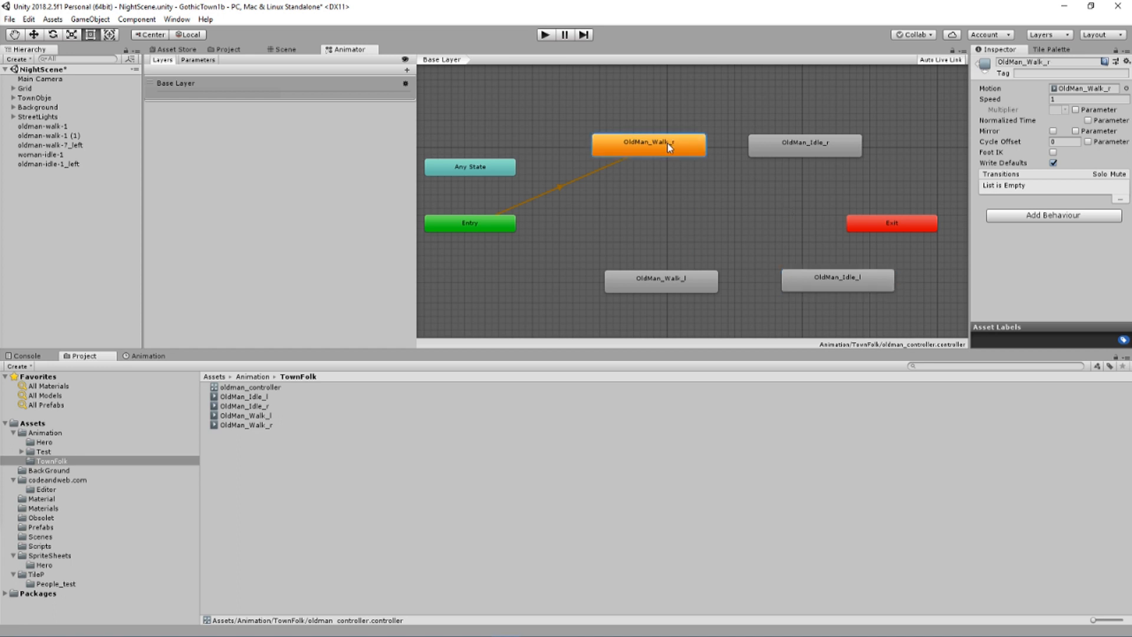
{"action": "right_click", "coordinate": [668, 144]}
{"action": "left_click", "coordinate": [702, 151]}
{"action": "left_click", "coordinate": [650, 274]}
{"action": "right_click", "coordinate": [675, 277]}
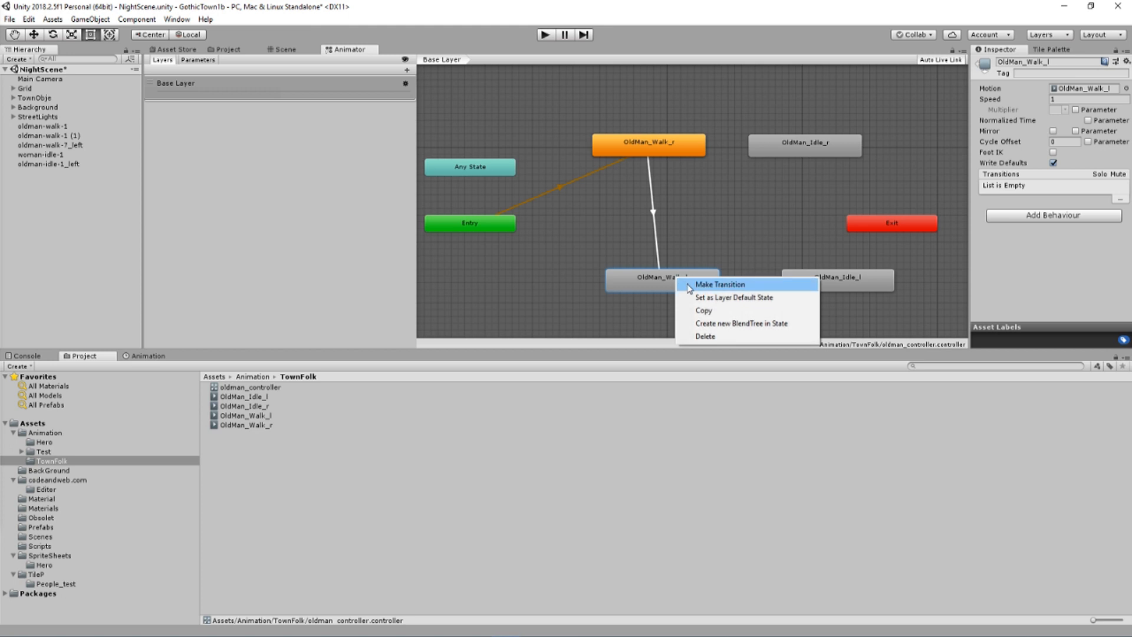
{"action": "left_click", "coordinate": [720, 284]}
{"action": "left_click", "coordinate": [703, 153]}
Create transitions in both directions between the OldMan_Walk_r and OldMan_Idle_r states
{"action": "left_click", "coordinate": [702, 150]}
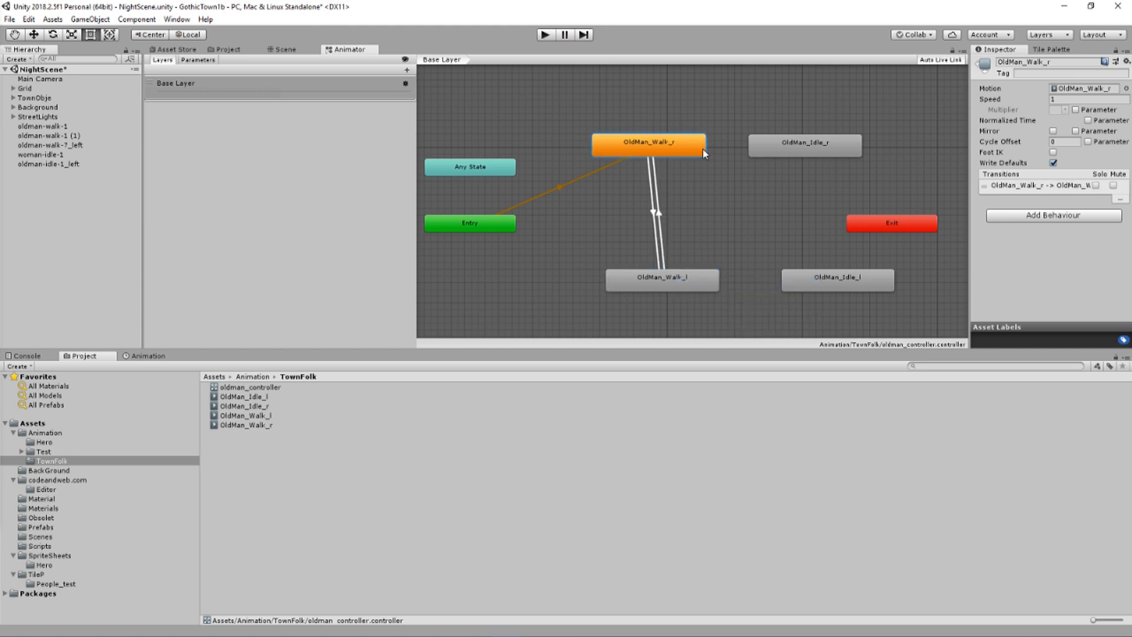
{"action": "right_click", "coordinate": [702, 149]}
{"action": "left_click", "coordinate": [716, 157]}
{"action": "left_click", "coordinate": [768, 154]}
{"action": "right_click", "coordinate": [768, 155]}
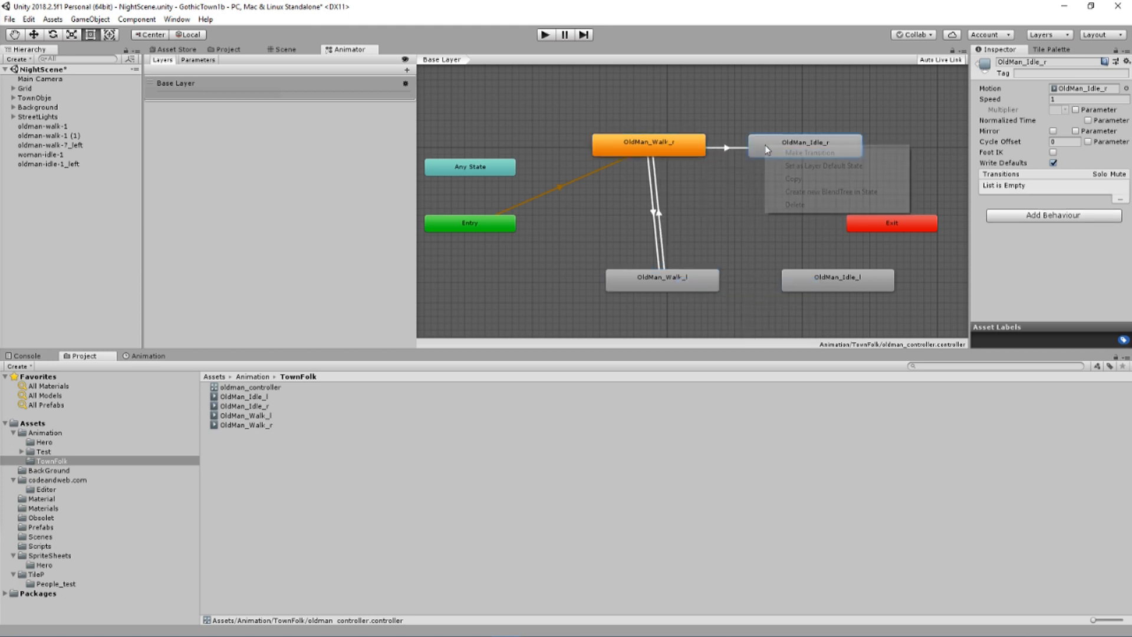
{"action": "left_click", "coordinate": [787, 160]}
{"action": "left_click", "coordinate": [692, 149]}
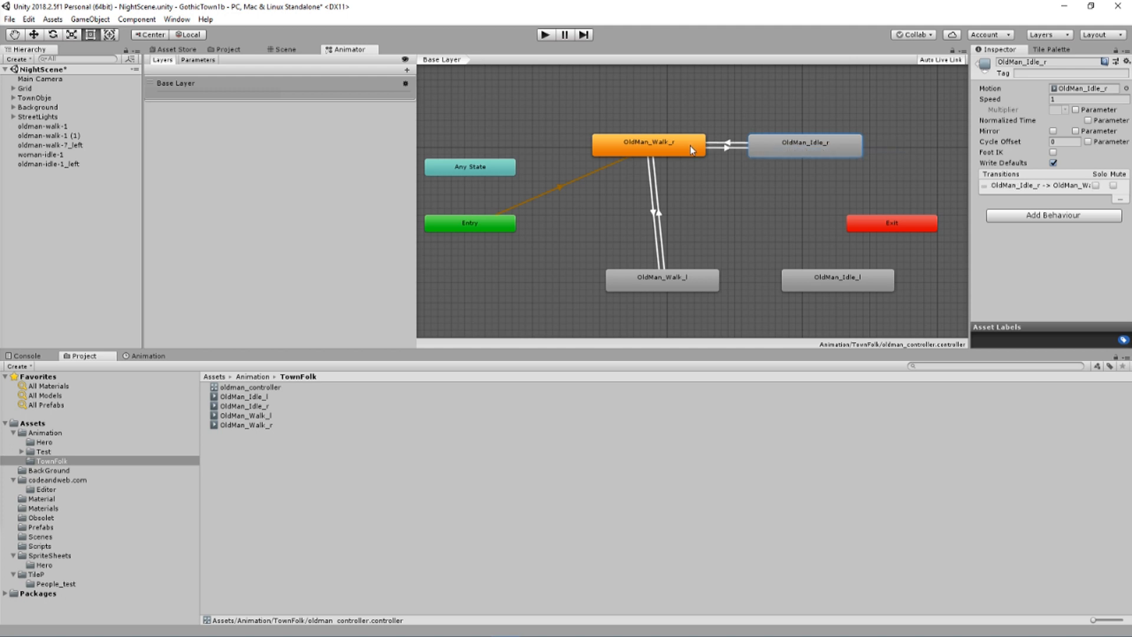
Create transitions in both directions between the OldMan_Walk_l and OldMan_Idle_l states
{"action": "right_click", "coordinate": [703, 284]}
{"action": "left_click", "coordinate": [719, 291]}
{"action": "left_click", "coordinate": [801, 285]}
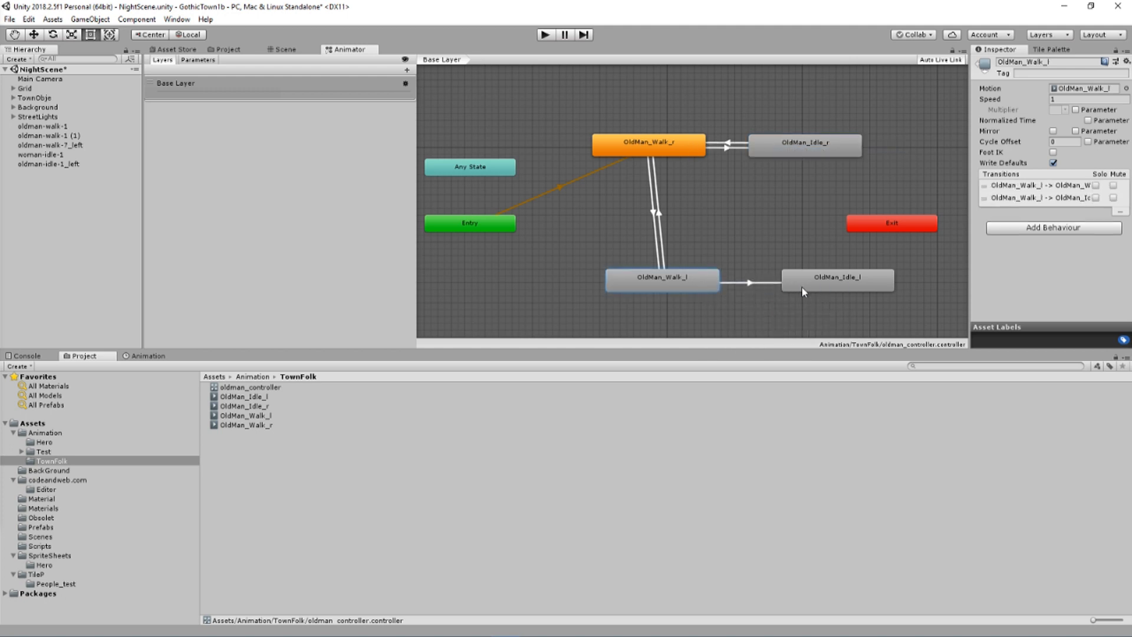
{"action": "right_click", "coordinate": [801, 285]}
{"action": "left_click", "coordinate": [819, 290]}
{"action": "left_click", "coordinate": [705, 277]}
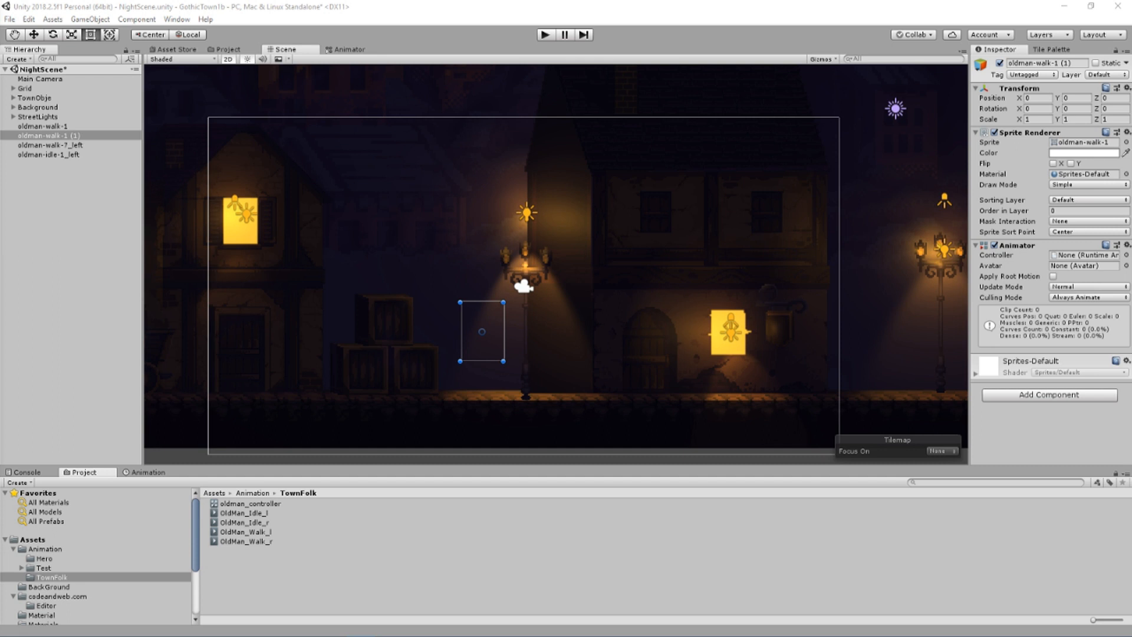
Add a new sorting layer named Characters after the Town layer
{"action": "scroll", "coordinate": [609, 338], "scroll_direction": "down", "scroll_amount": 3}
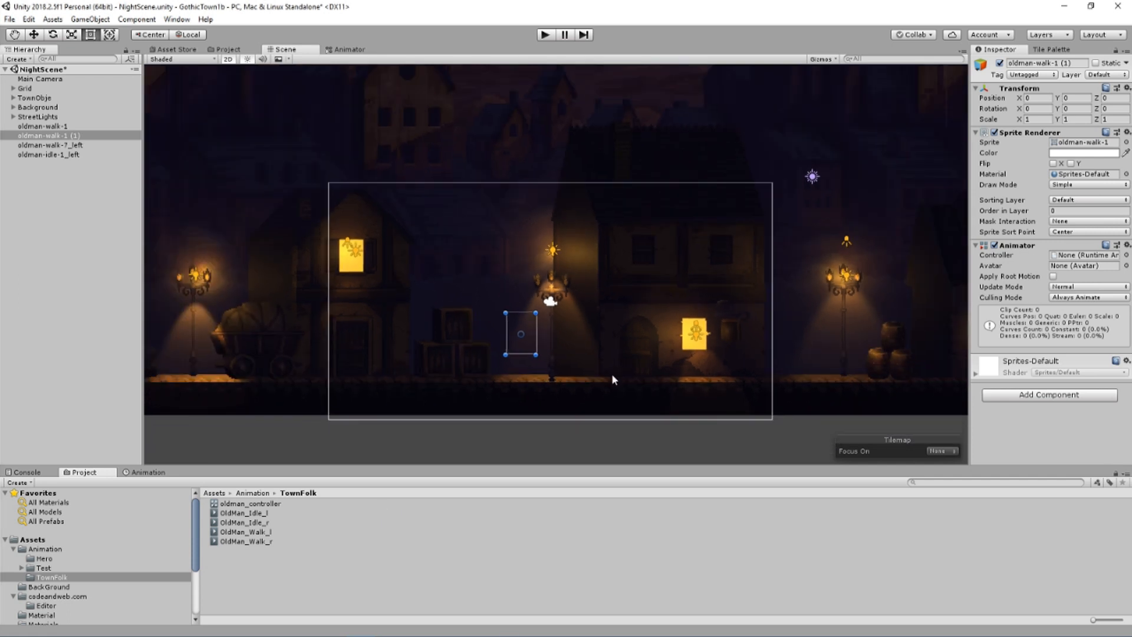
{"action": "middle_click_drag", "start_coordinate": [612, 371], "coordinate": [622, 386]}
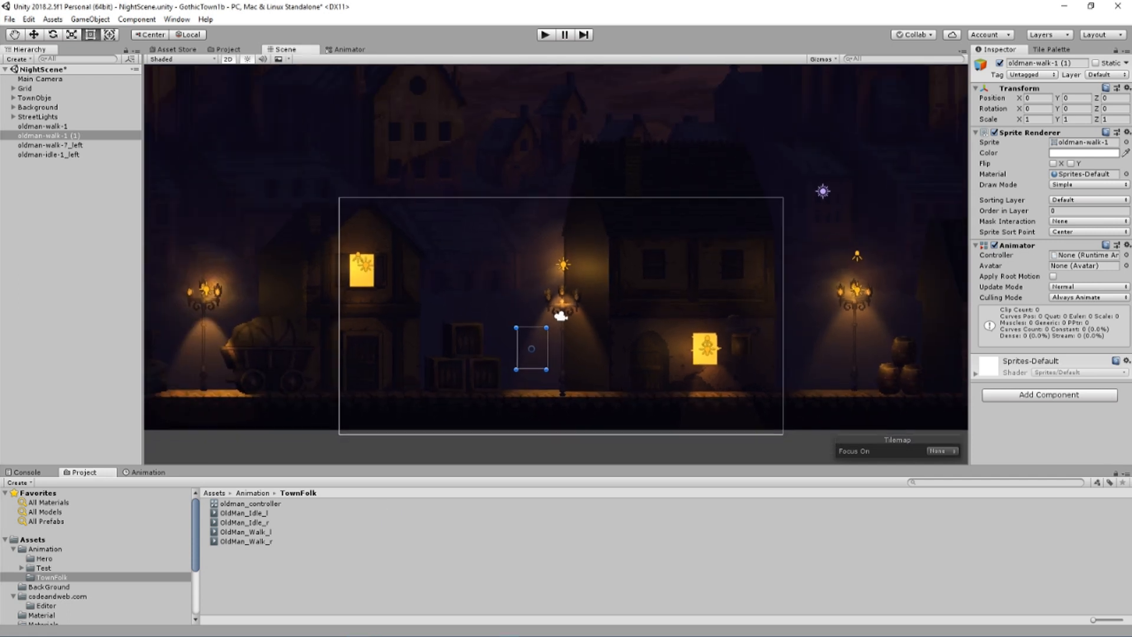
{"action": "left_click", "coordinate": [1067, 200]}
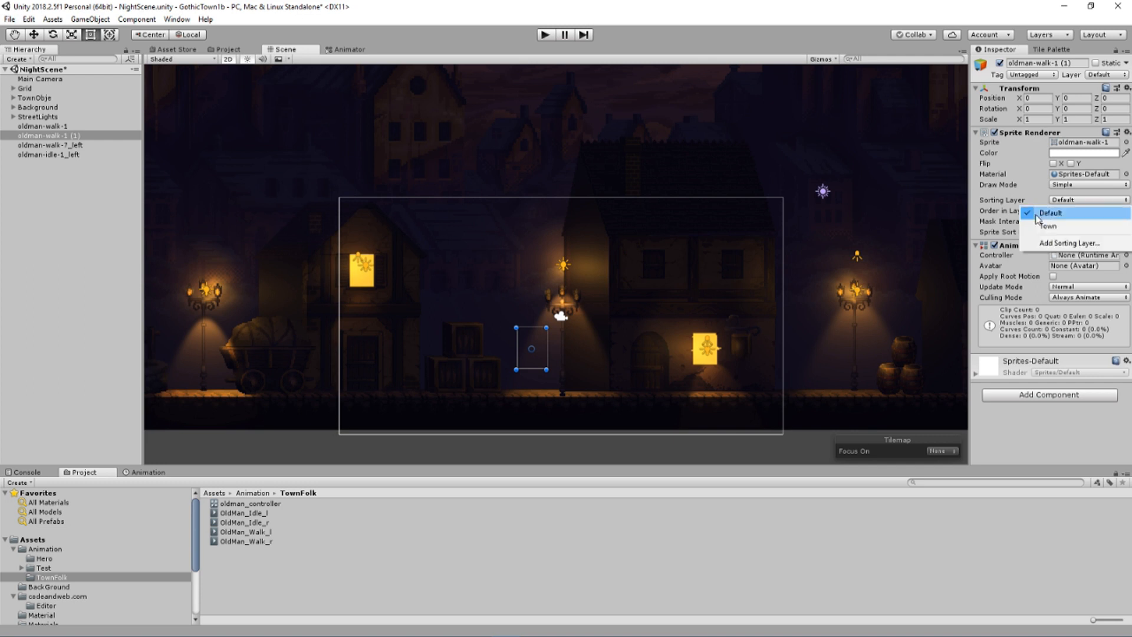
{"action": "left_click", "coordinate": [1030, 179]}
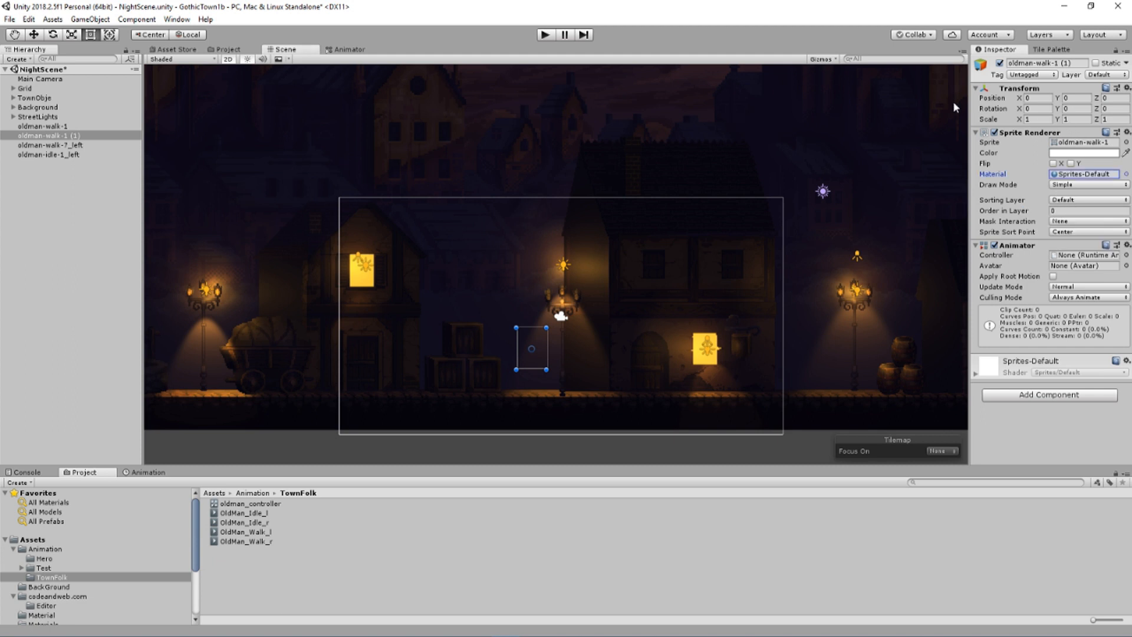
{"action": "left_click", "coordinate": [1048, 34]}
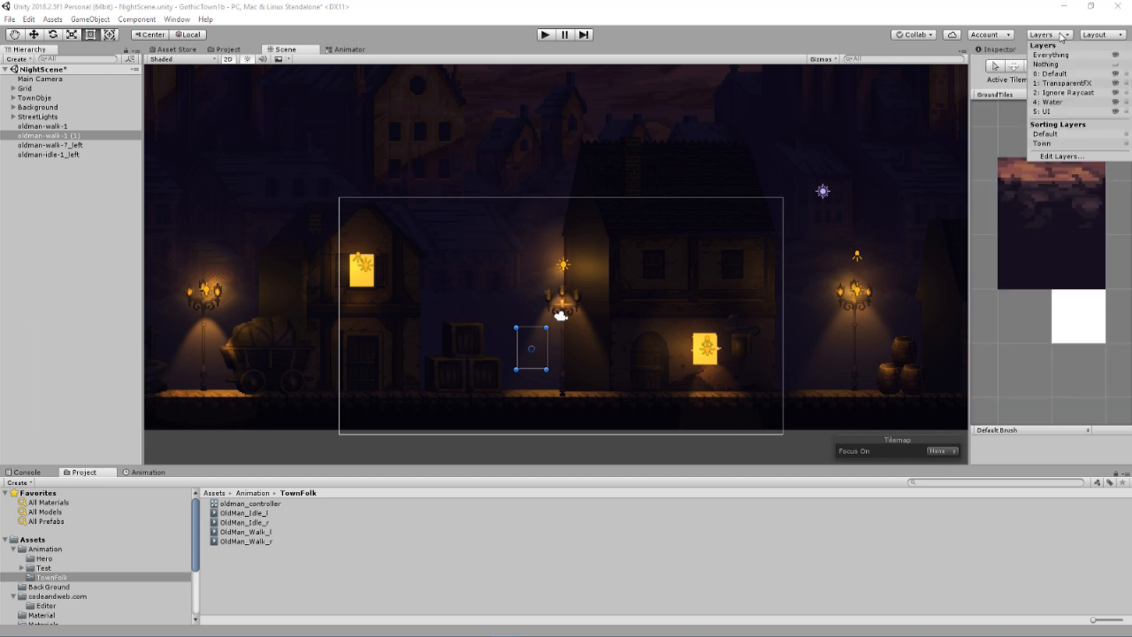
{"action": "left_click", "coordinate": [1049, 156]}
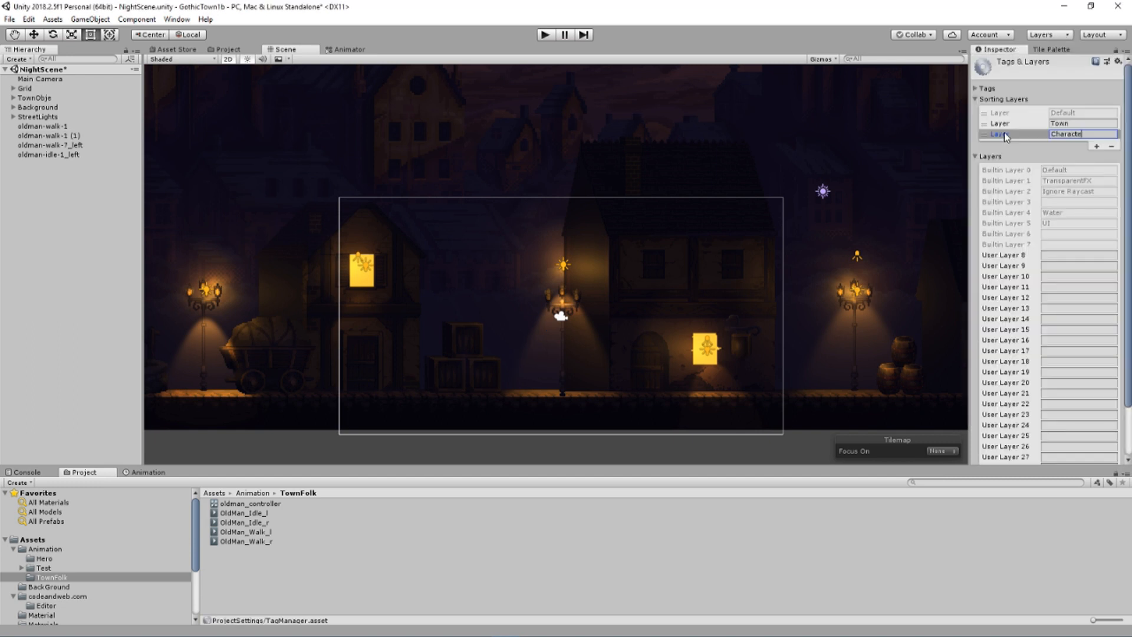
{"action": "type", "text": "rs"}
Delete the oldman-walk-1, oldman-walk-1 (1) and oldman-walk-7_left objects from the scene
{"action": "left_click", "coordinate": [37, 126]}
{"action": "left_click", "coordinate": [79, 136], "text": "shift"}
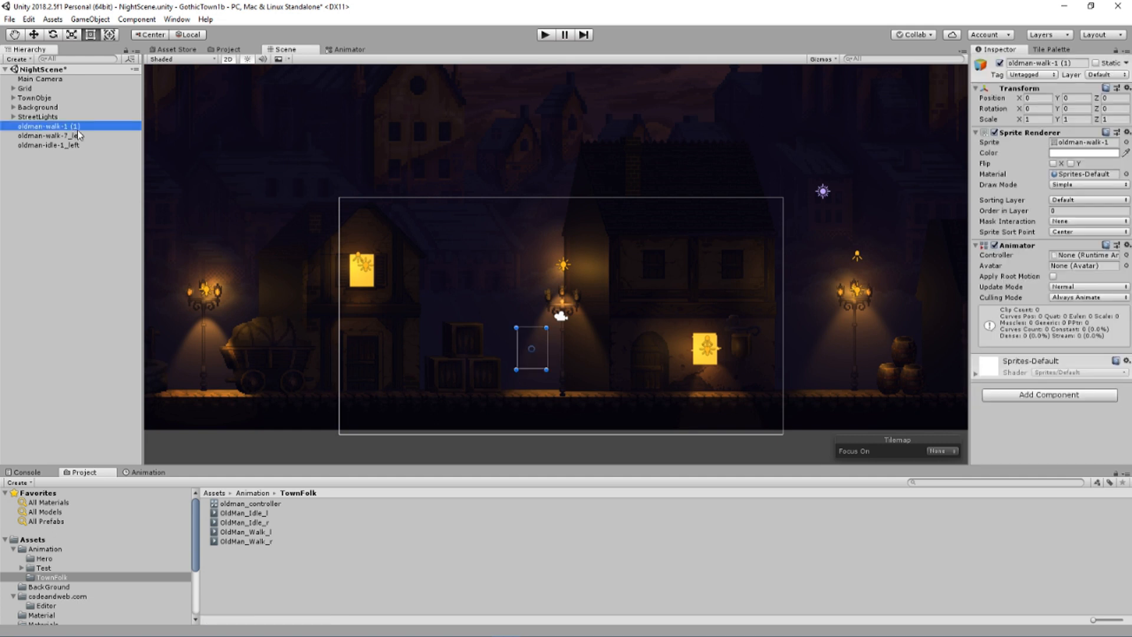
{"action": "key", "text": "Delete"}
{"action": "left_click", "coordinate": [79, 127]}
{"action": "key", "text": "Delete"}
Set the sorting layer of the oldman-idle-1_left object to Characters
{"action": "left_click", "coordinate": [61, 126]}
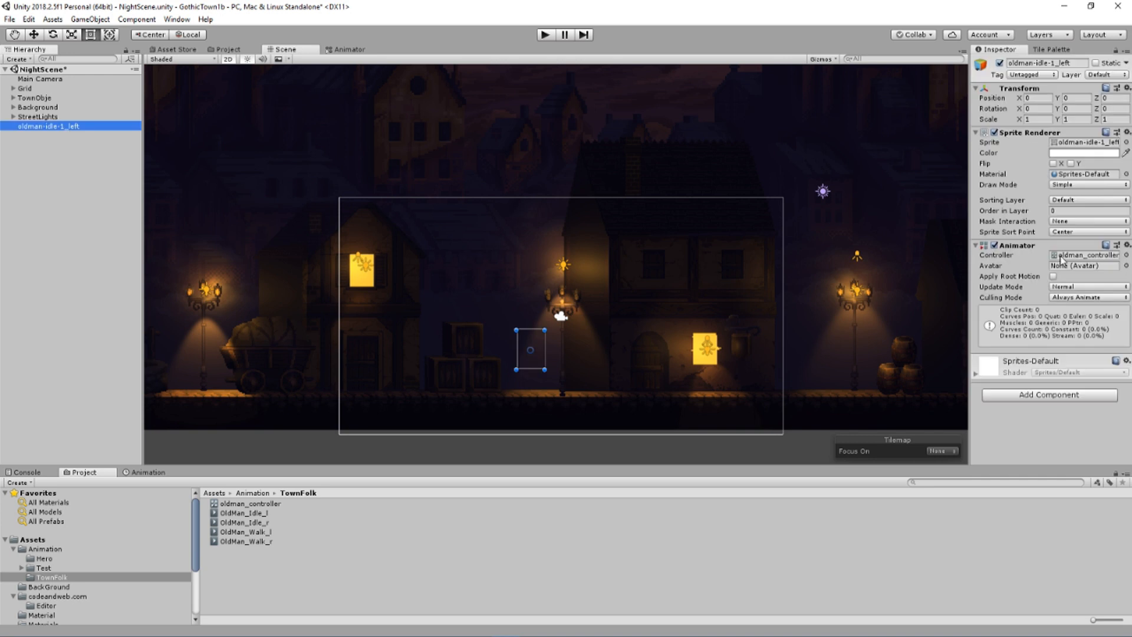
{"action": "left_click", "coordinate": [1077, 199]}
{"action": "left_click", "coordinate": [1068, 239]}
{"action": "left_click", "coordinate": [64, 154]}
{"action": "left_click", "coordinate": [58, 126]}
{"action": "left_click", "coordinate": [1081, 199]}
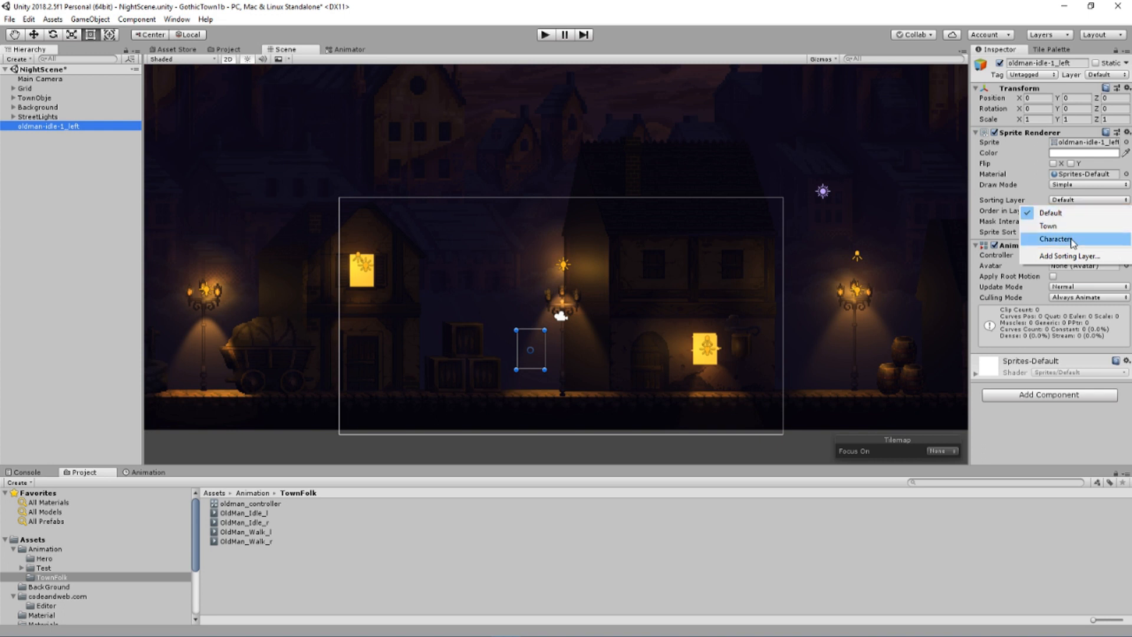
{"action": "left_click", "coordinate": [1068, 238]}
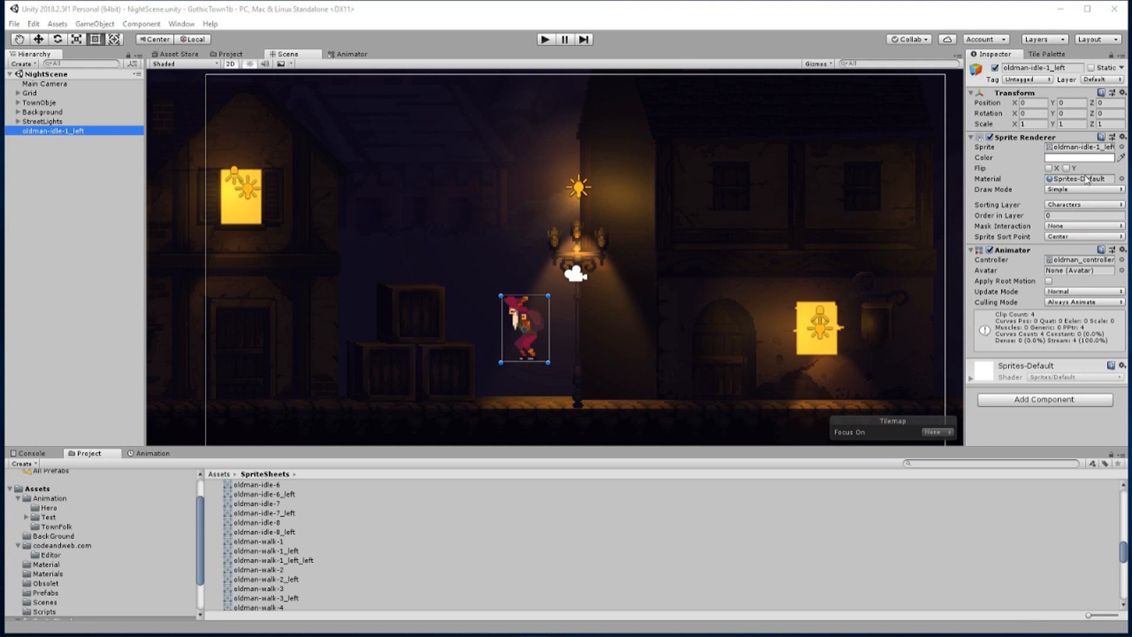
Change the sprite of the oldman-idle-1_left object to oldman-walk-1
{"action": "left_click", "coordinate": [1121, 148]}
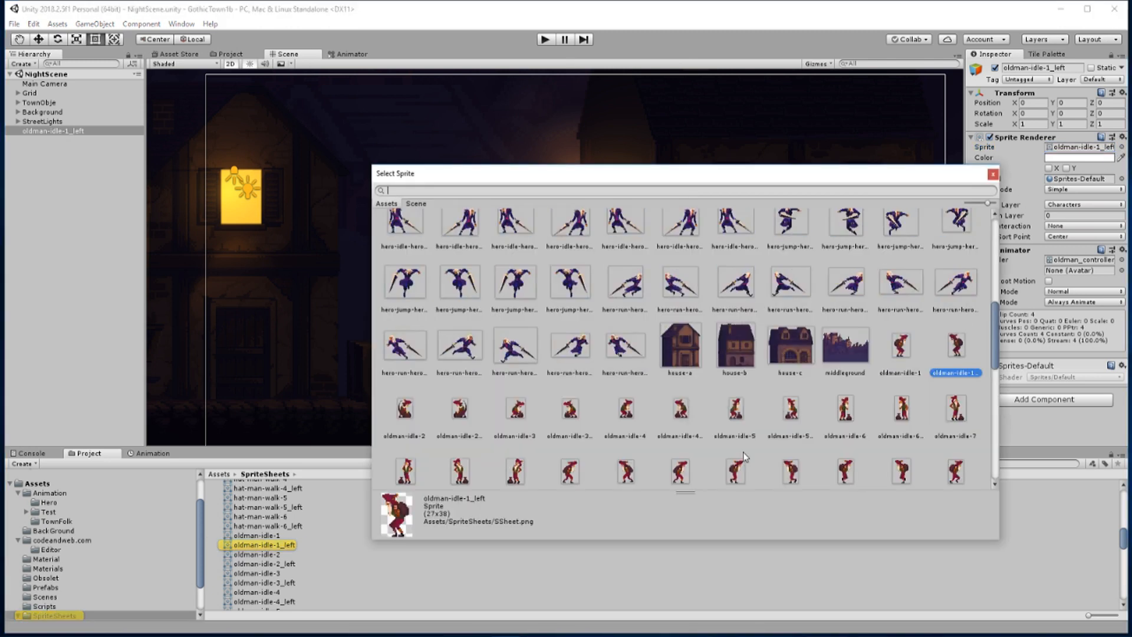
{"action": "scroll", "coordinate": [684, 449], "scroll_direction": "down", "scroll_amount": 2}
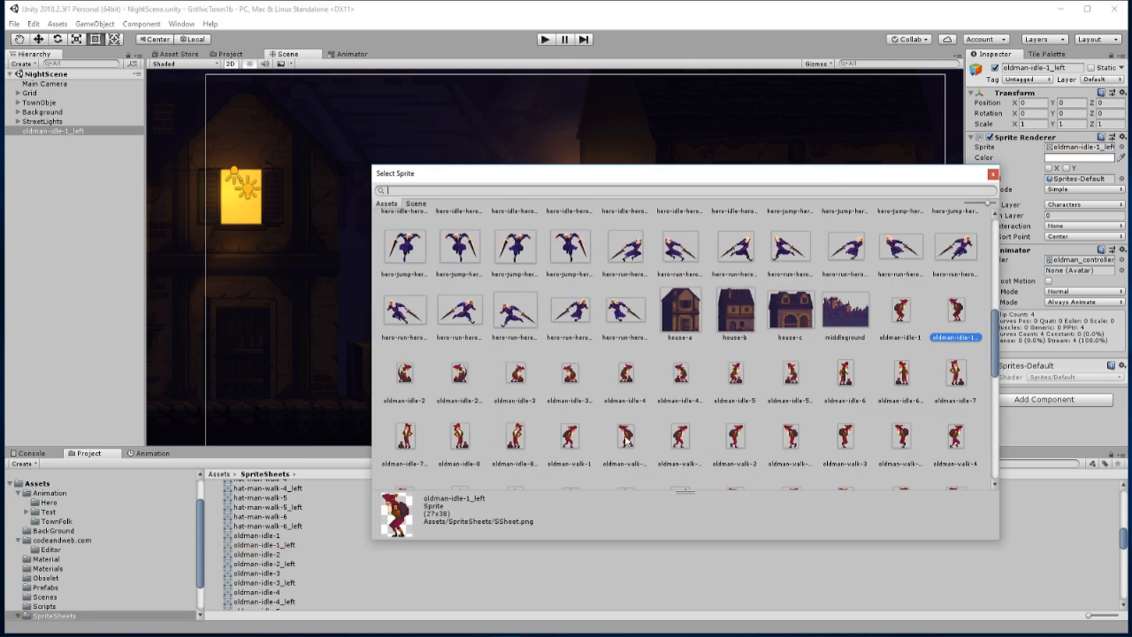
{"action": "double_click", "coordinate": [569, 439]}
Rename the old man object as OldMan and move it onto the street under the middle lamp, about X 2.05, Y -1.48
{"action": "type", "text": "ol"}
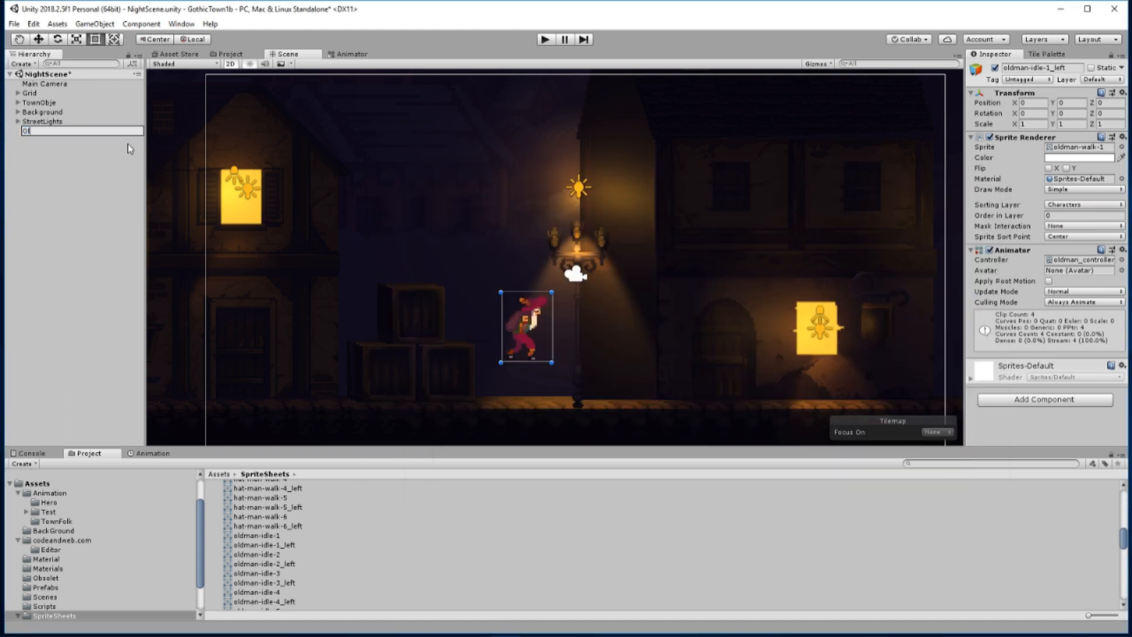
{"action": "key", "text": "Return"}
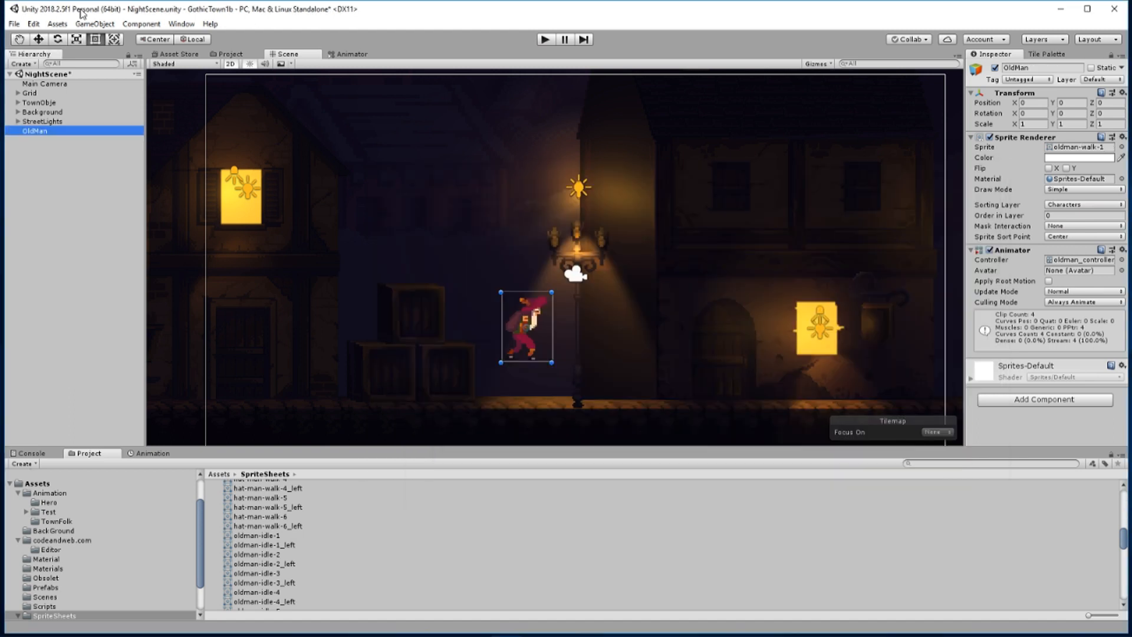
{"action": "left_click", "coordinate": [39, 40]}
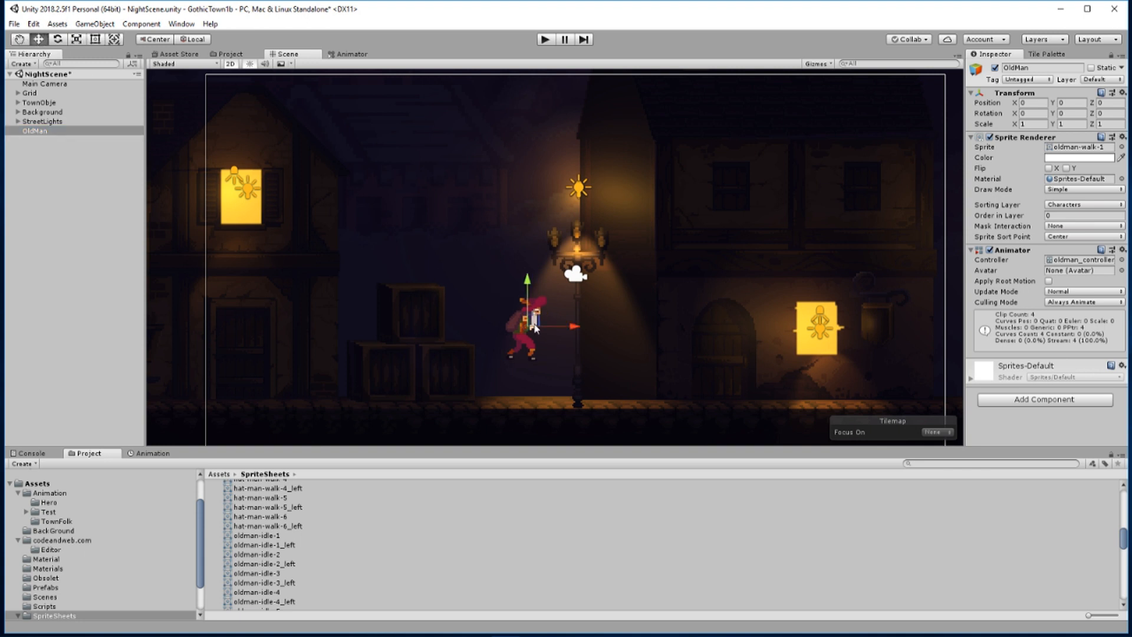
{"action": "mouse_move", "coordinate": [574, 328]}
{"action": "left_mouse_down"}
{"action": "mouse_move", "coordinate": [776, 328]}
{"action": "mouse_move", "coordinate": [393, 327]}
{"action": "mouse_move", "coordinate": [630, 324]}
{"action": "mouse_move", "coordinate": [587, 288]}
{"action": "mouse_move", "coordinate": [585, 324]}
{"action": "left_mouse_up"}
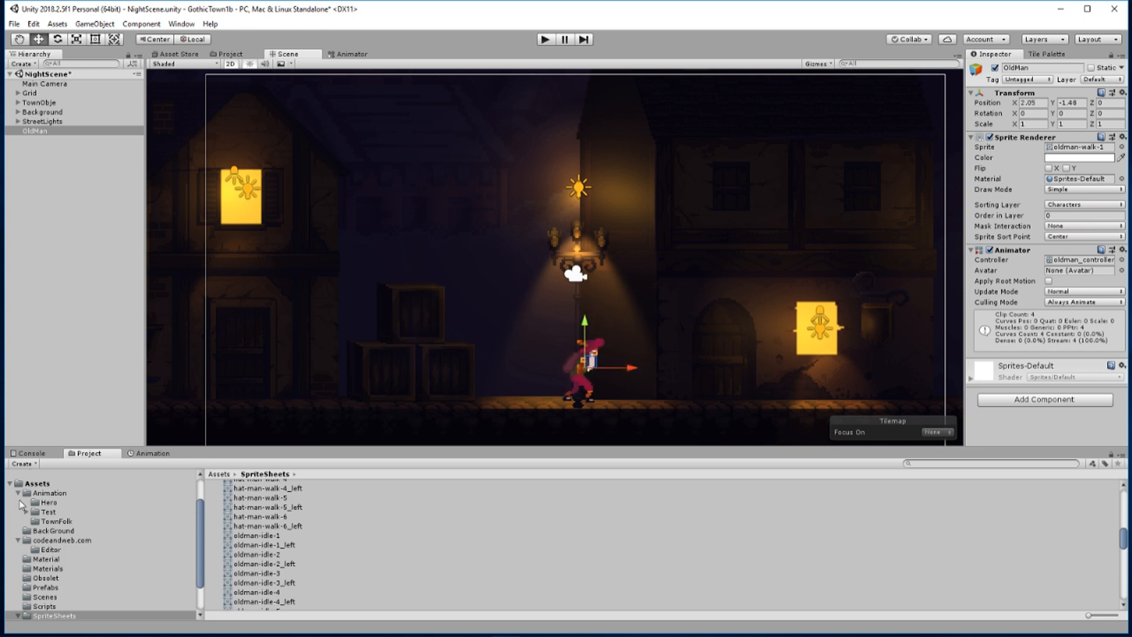
Create a new material named CharacterMat in the Material folder
{"action": "left_click", "coordinate": [34, 485]}
{"action": "double_click", "coordinate": [249, 513]}
{"action": "right_click", "coordinate": [326, 554]}
{"action": "mouse_move", "coordinate": [381, 277]}
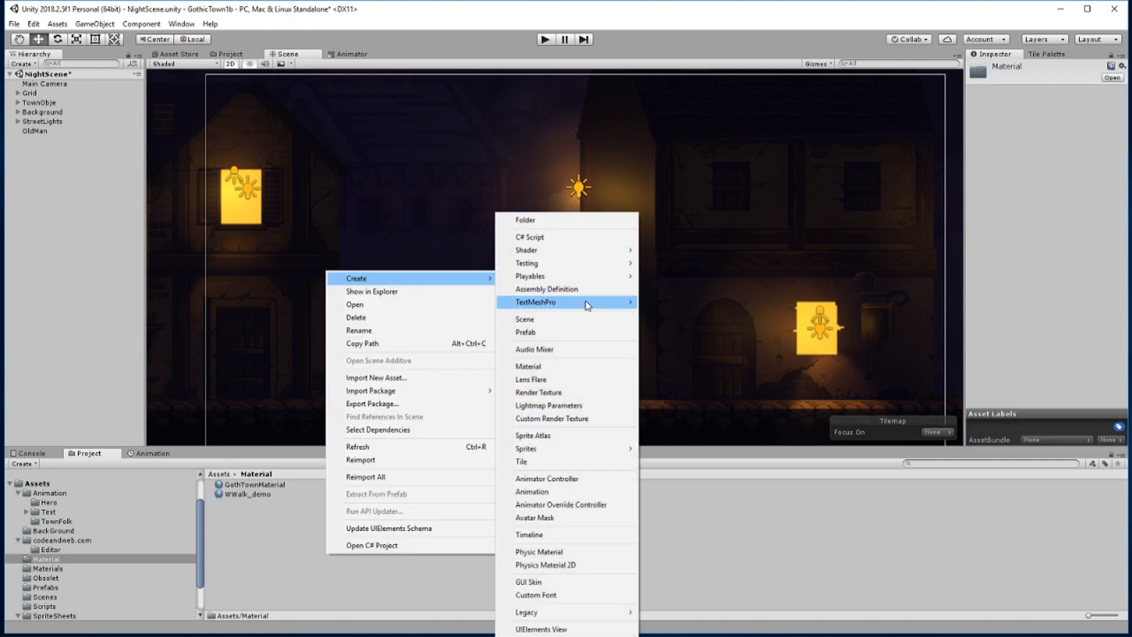
{"action": "left_click", "coordinate": [572, 366]}
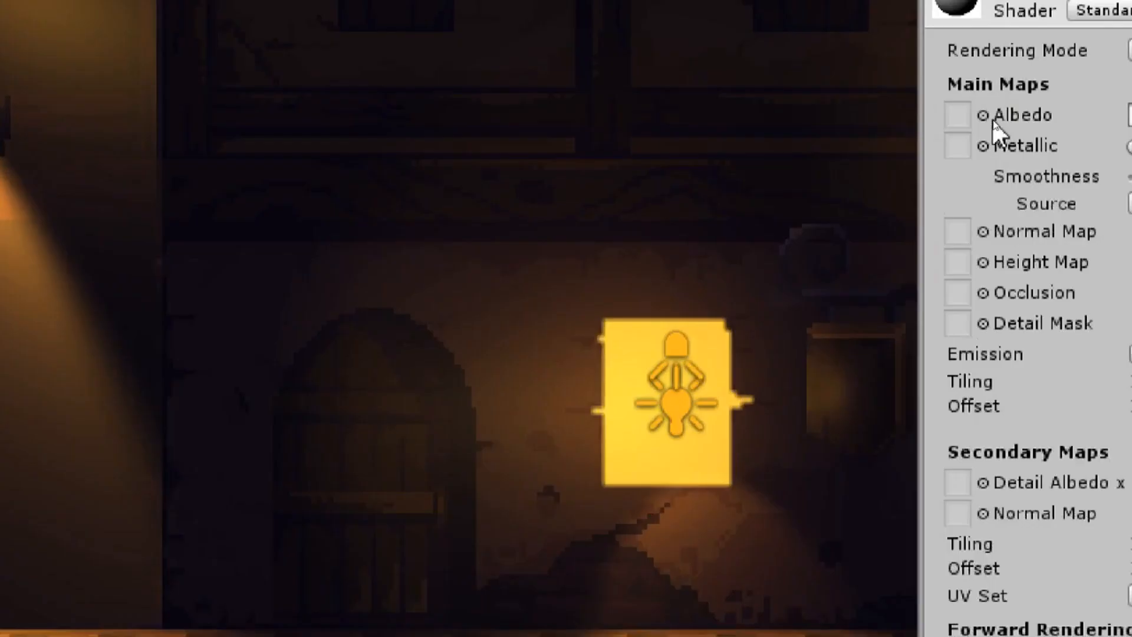
Assign the SSheet texture as CharacterMat's albedo and SSheet_n as its normal map
{"action": "left_click", "coordinate": [988, 118]}
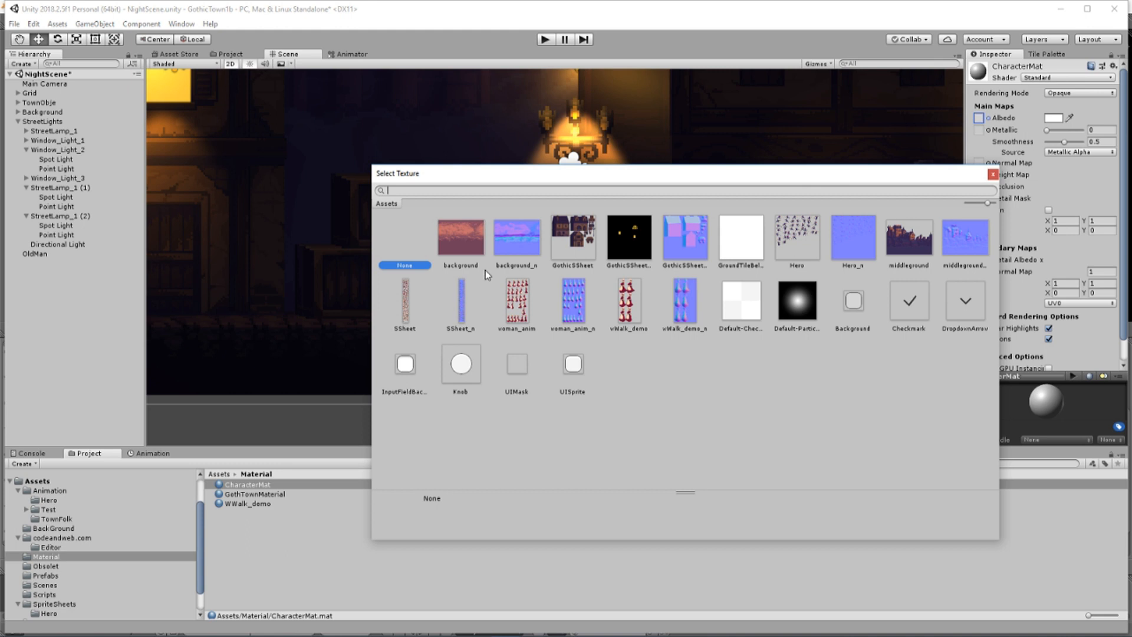
{"action": "double_click", "coordinate": [408, 306]}
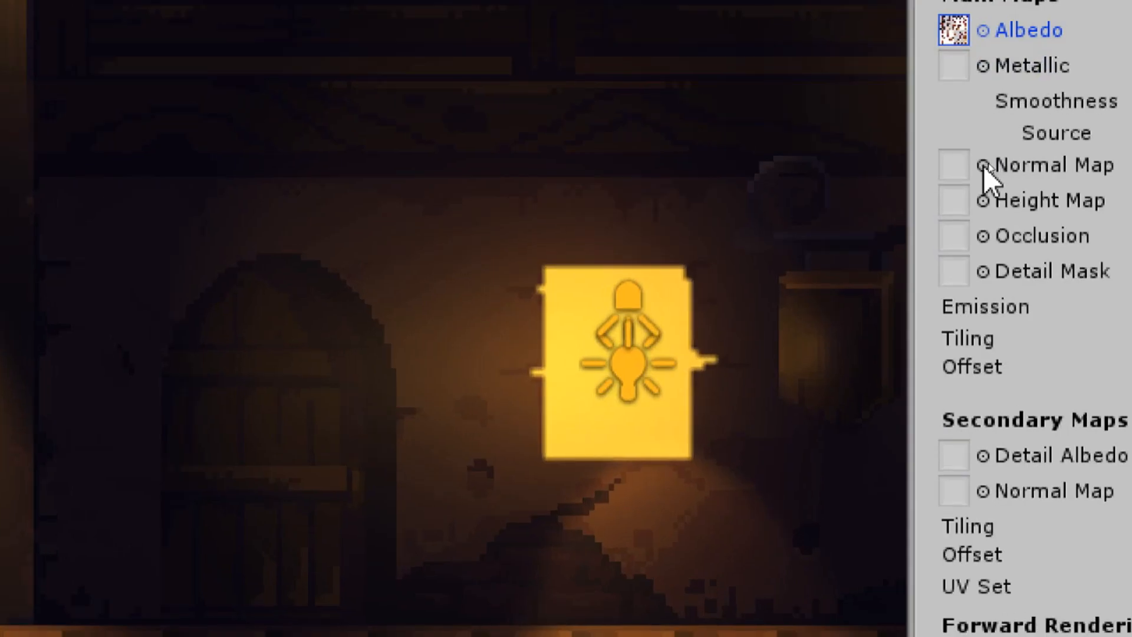
{"action": "left_click", "coordinate": [988, 163]}
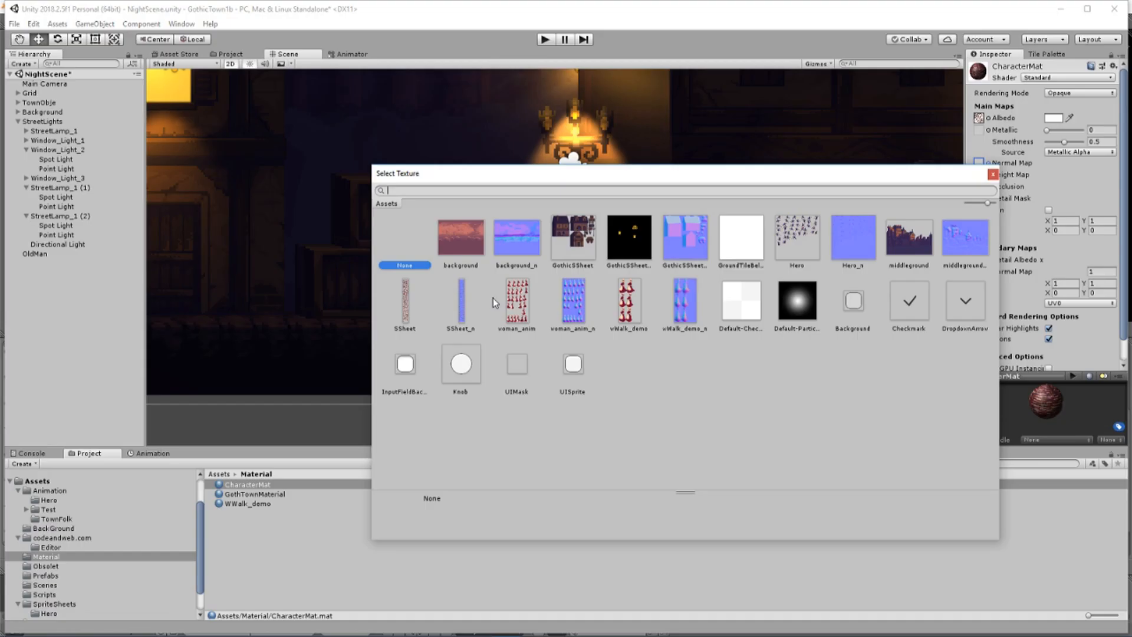
{"action": "double_click", "coordinate": [463, 304]}
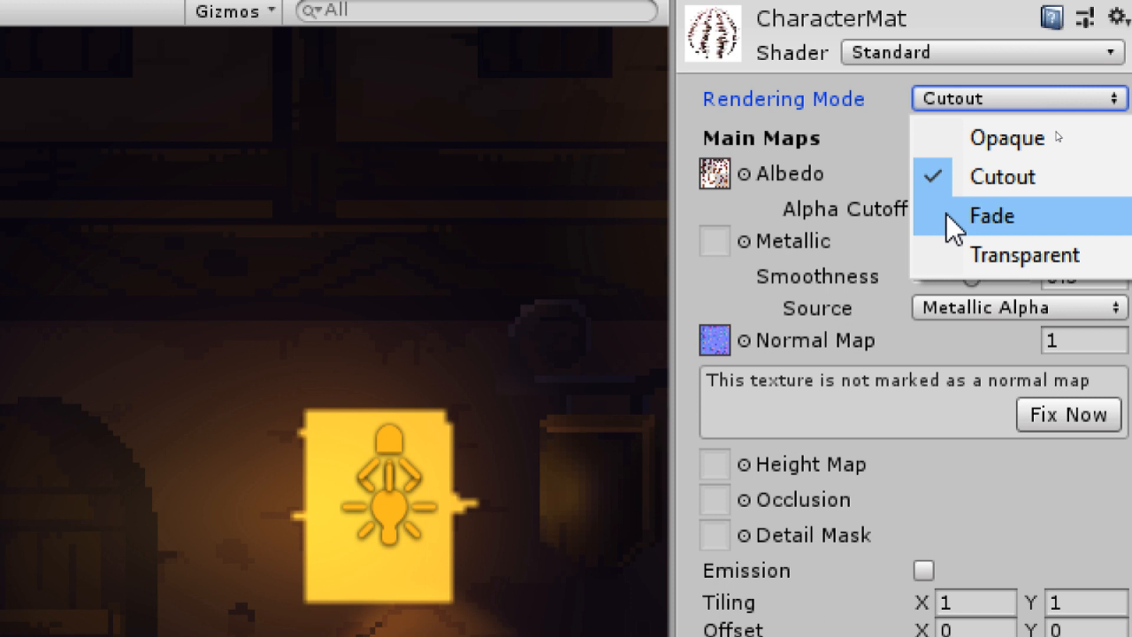
Set CharacterMat's rendering mode to Fade and apply the material to the OldMan object
{"action": "left_click", "coordinate": [946, 213]}
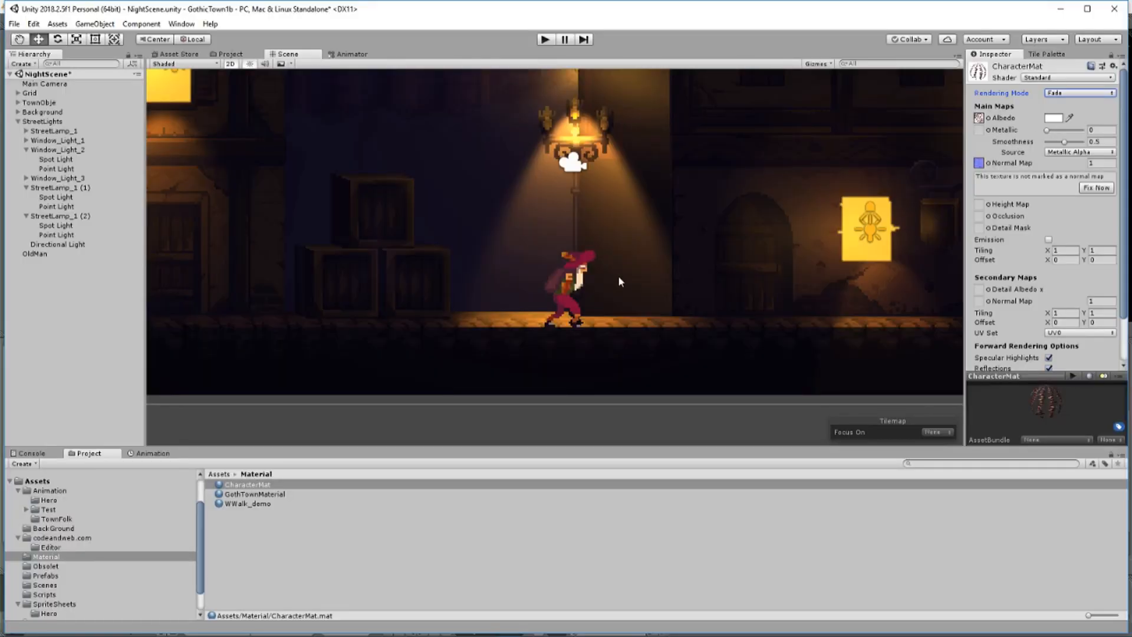
{"action": "left_click", "coordinate": [256, 484]}
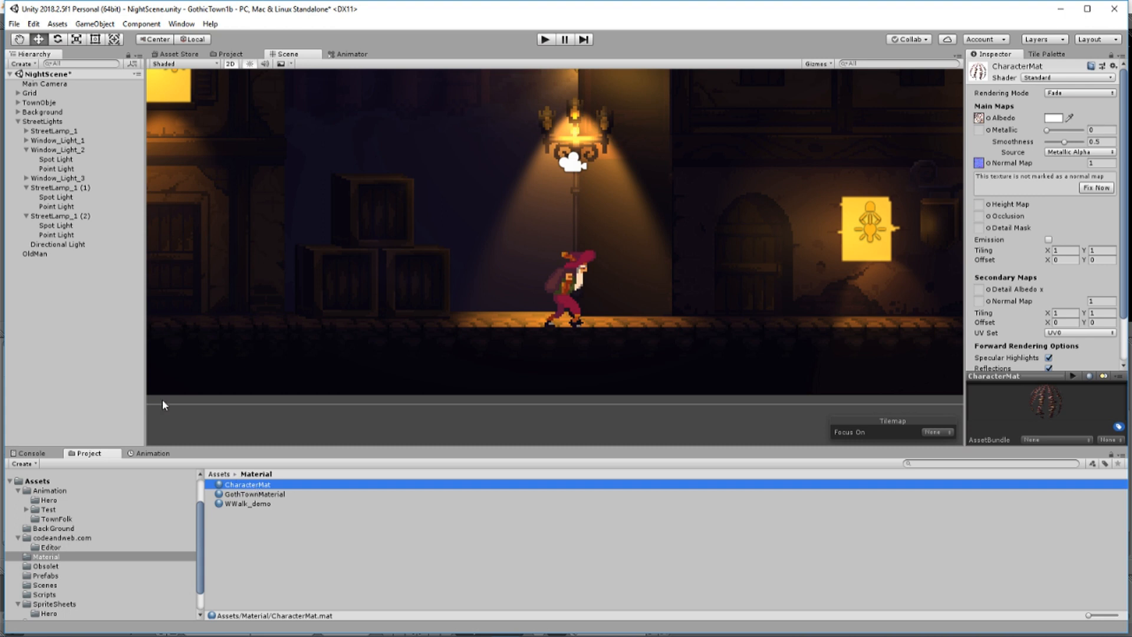
{"action": "left_click", "coordinate": [93, 336]}
{"action": "left_click_drag", "start_coordinate": [42, 272], "coordinate": [38, 259]}
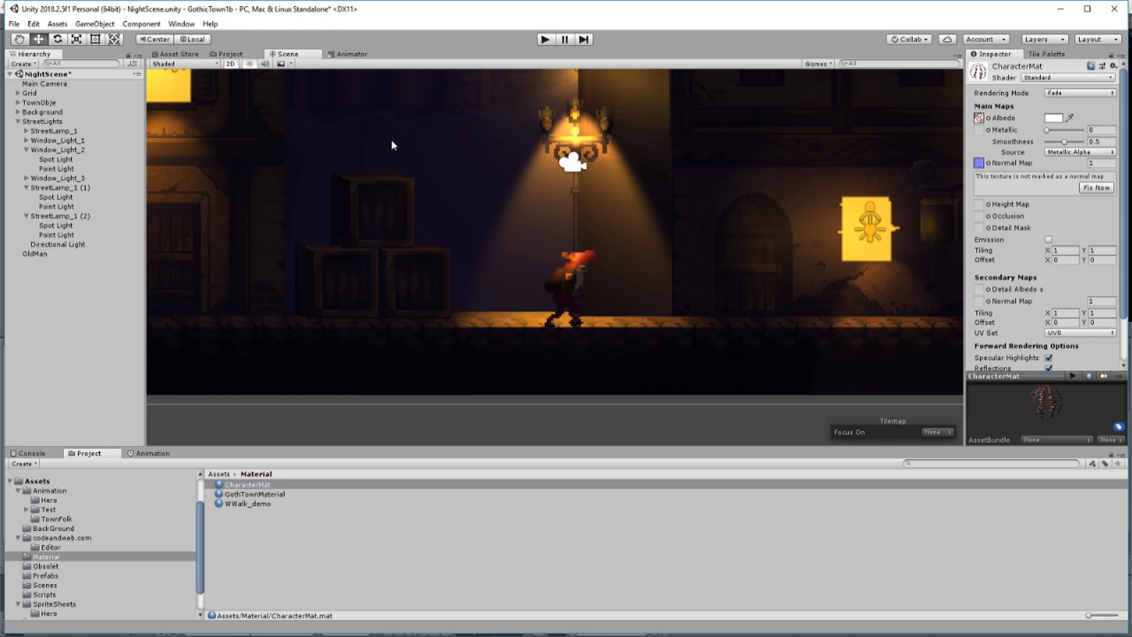
{"action": "scroll", "coordinate": [391, 139], "scroll_direction": "down", "scroll_amount": 5}
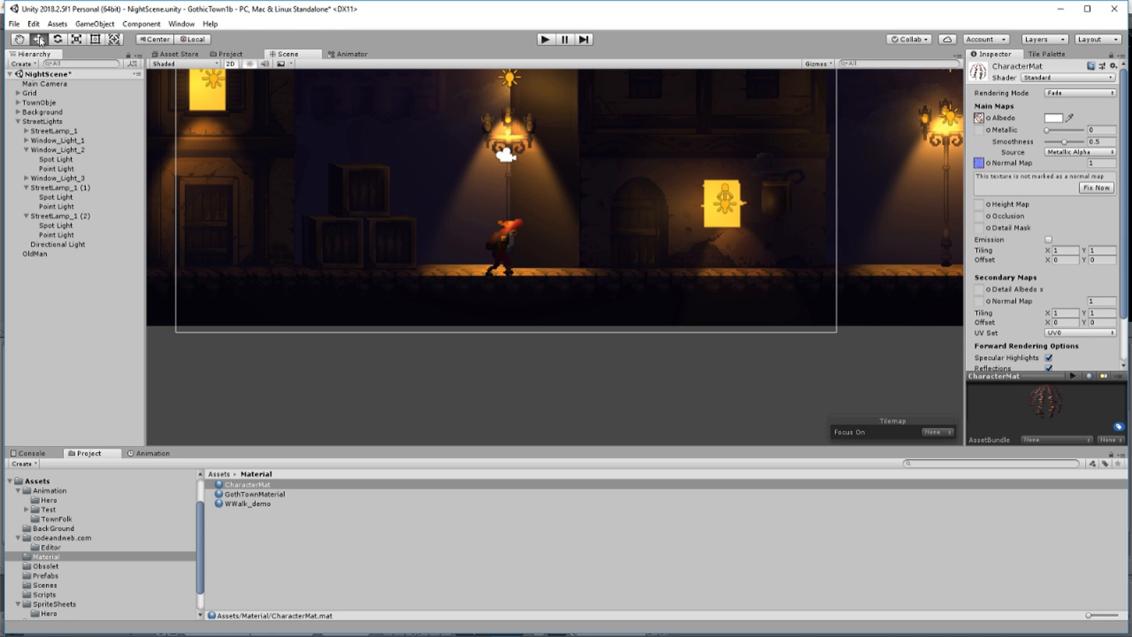
{"action": "left_click", "coordinate": [504, 238]}
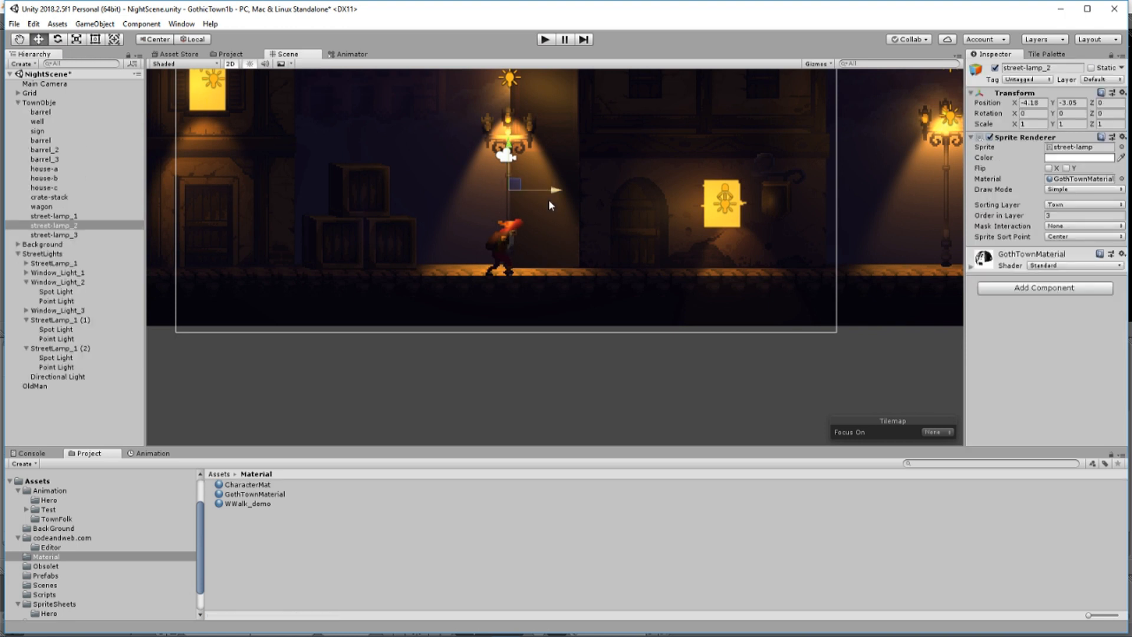
{"action": "scroll", "coordinate": [545, 205], "scroll_direction": "down", "scroll_amount": 6}
{"action": "left_click_drag", "start_coordinate": [610, 233], "coordinate": [331, 238]}
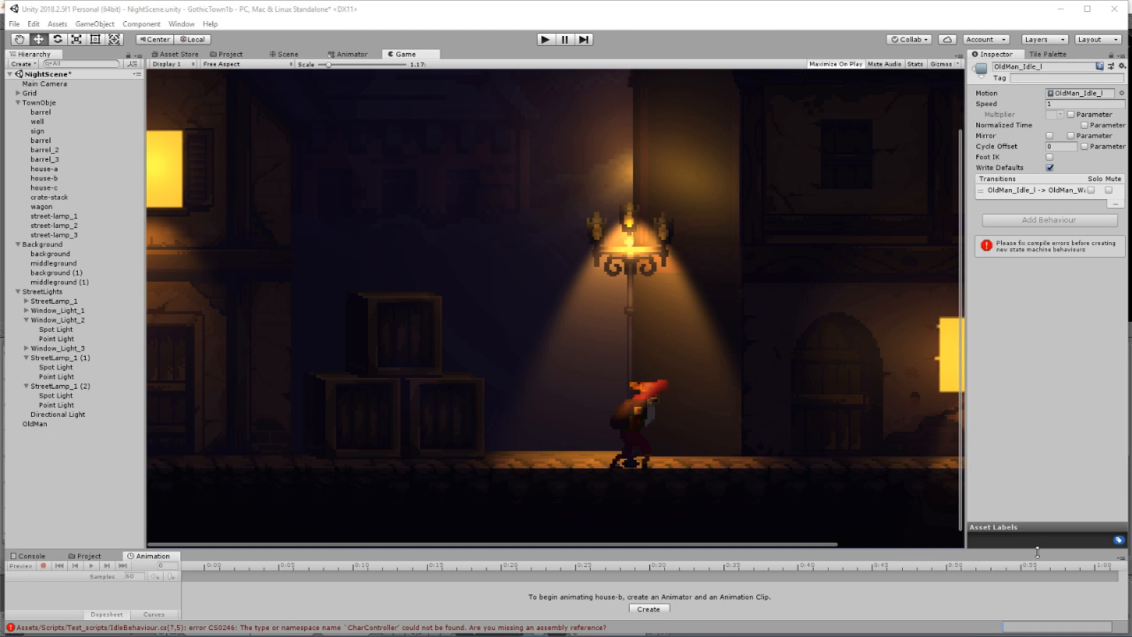
Create a C# script named CharacterController in the Scripts folder
{"action": "mouse_move", "coordinate": [1035, 636]}
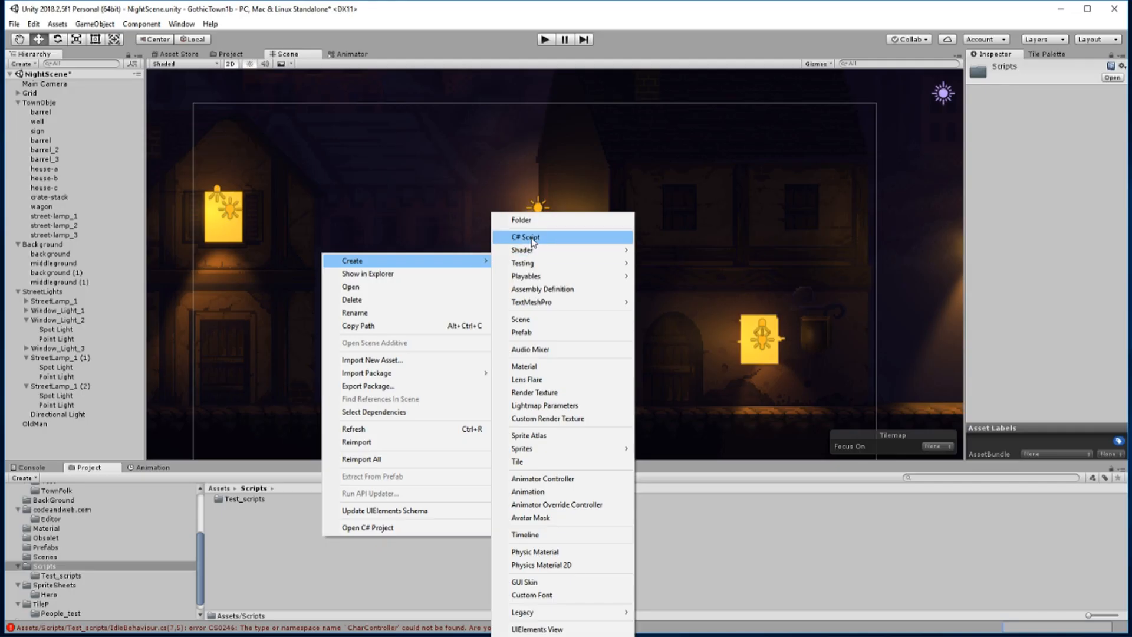
{"action": "left_click", "coordinate": [533, 235]}
{"action": "type", "text": "Cha"}
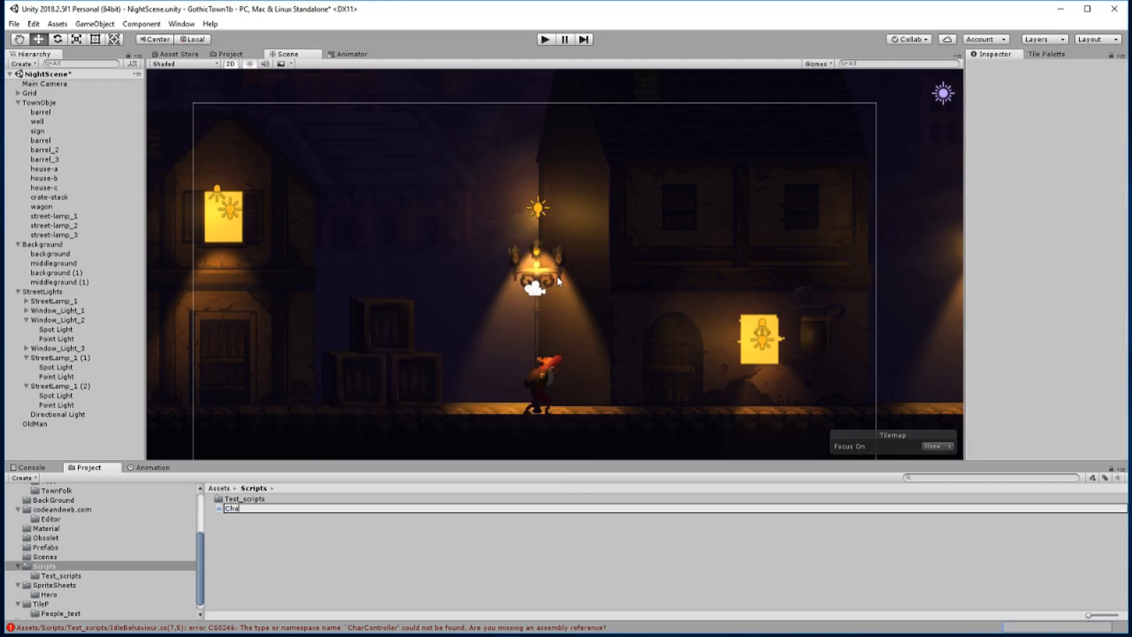
{"action": "type", "text": "racterController"}
{"action": "key", "text": "Return"}
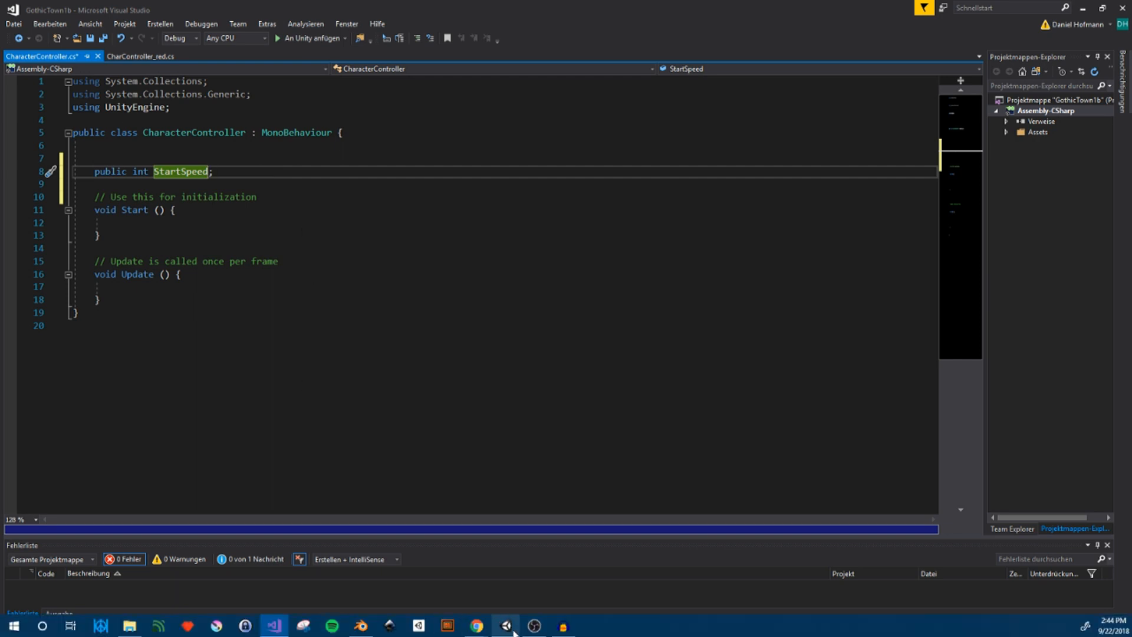
Switch to Unity and examine the OldMan_Walk_r and OldMan_Walk_l animator states and the old man's animation timeline
{"action": "left_click", "coordinate": [506, 626]}
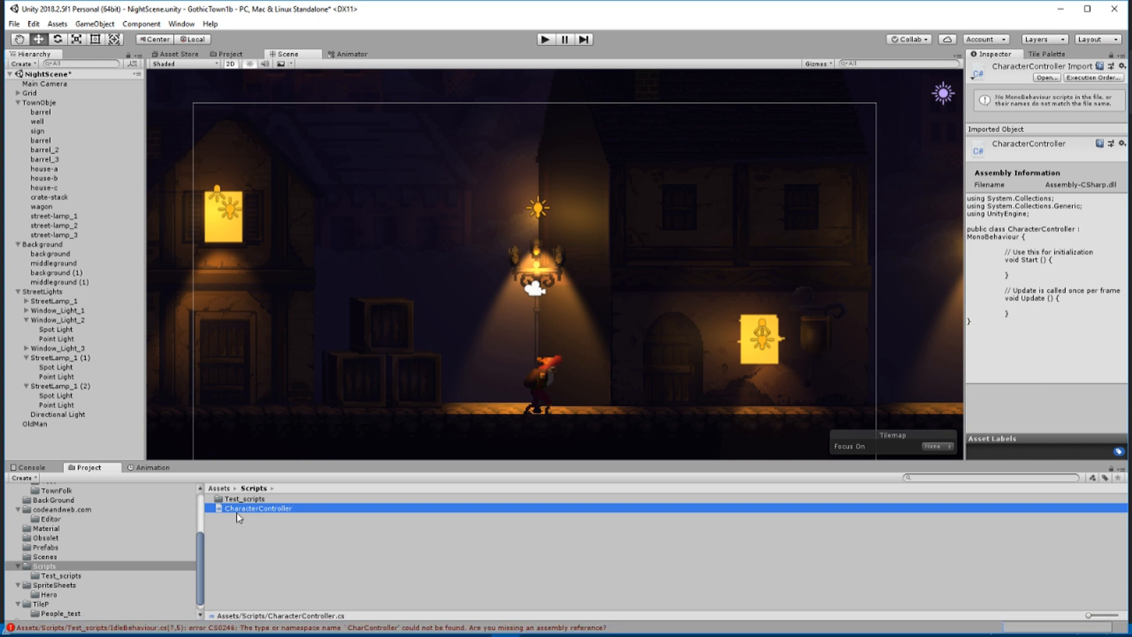
{"action": "left_click", "coordinate": [352, 54]}
{"action": "left_click", "coordinate": [570, 172]}
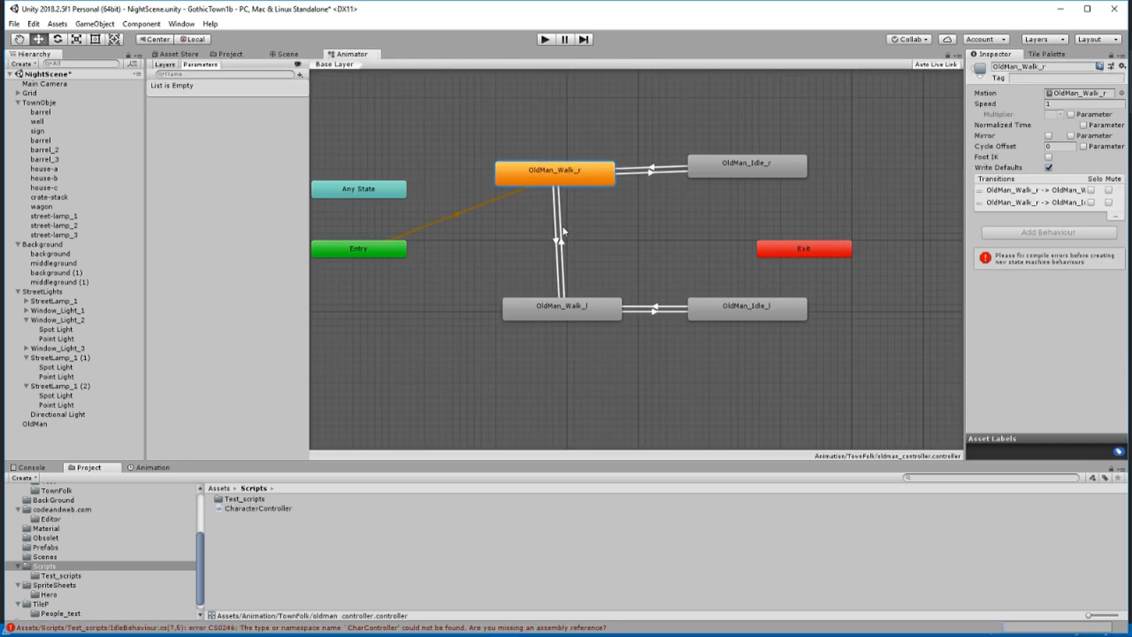
{"action": "left_click", "coordinate": [565, 304]}
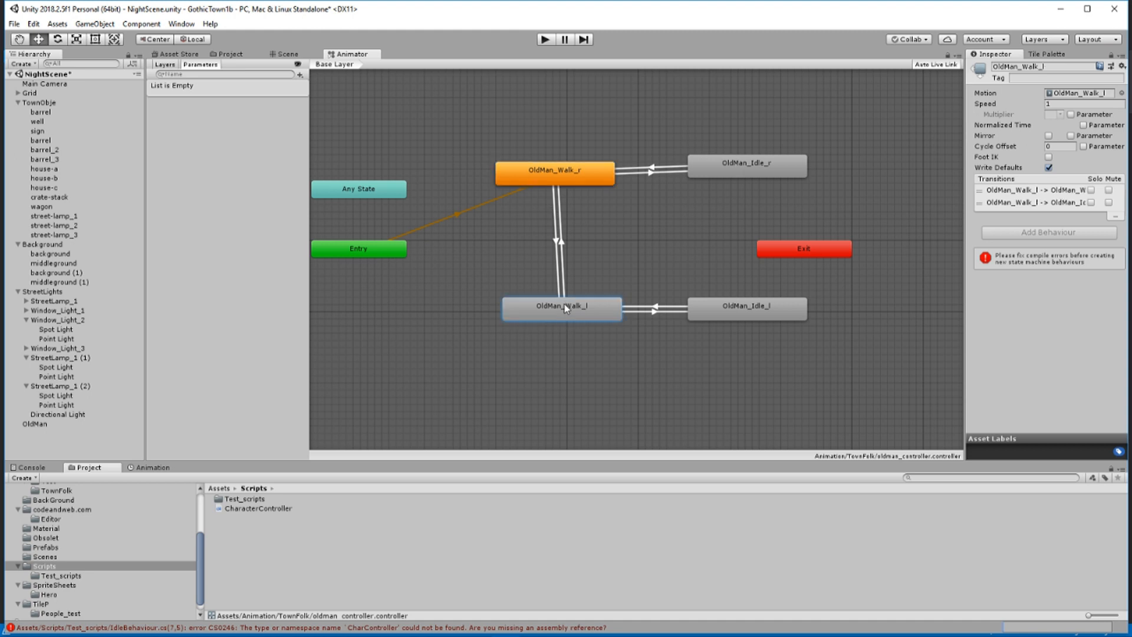
{"action": "left_click", "coordinate": [167, 469]}
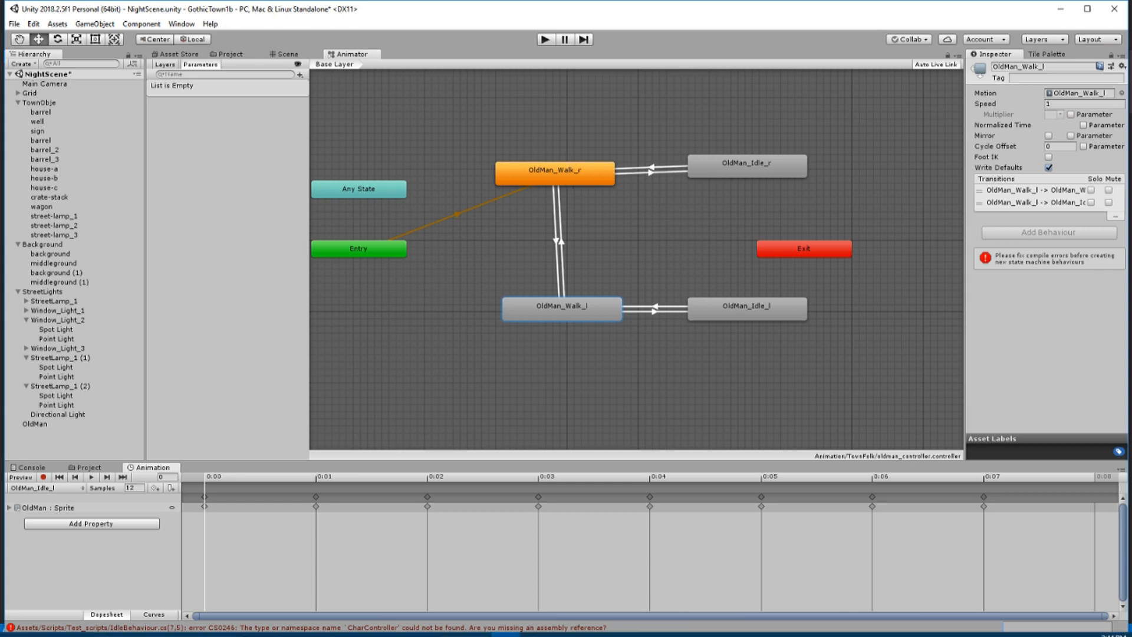
Switch to Visual Studio and declare a public bool face_right initialized to true below StartSpeed in the CharacterController class
{"action": "mouse_move", "coordinate": [535, 625]}
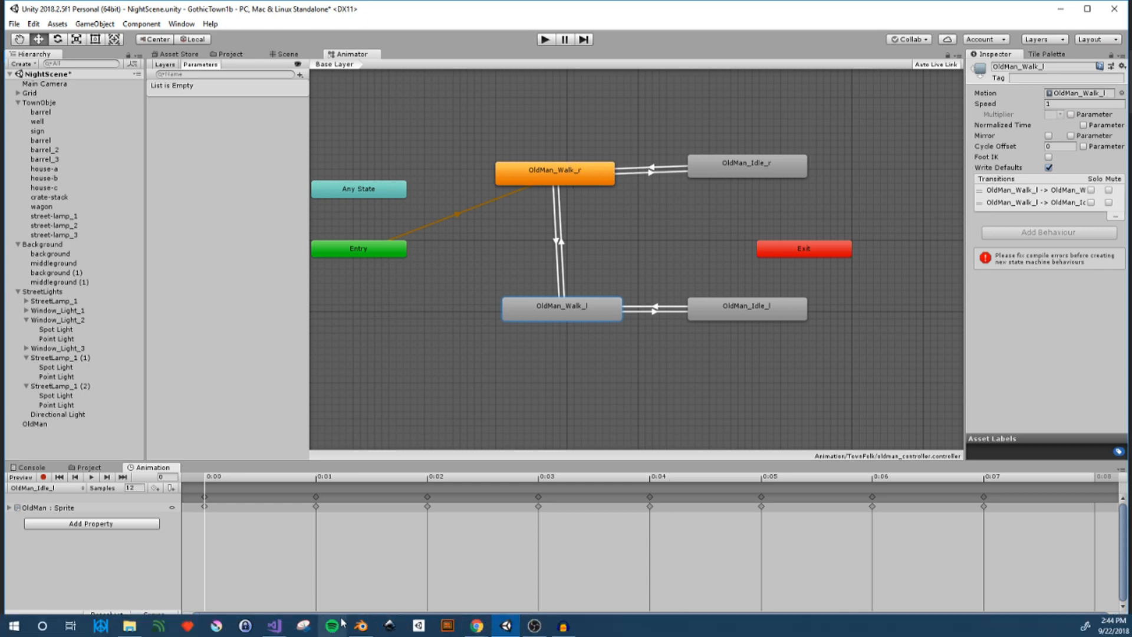
{"action": "left_click", "coordinate": [274, 626]}
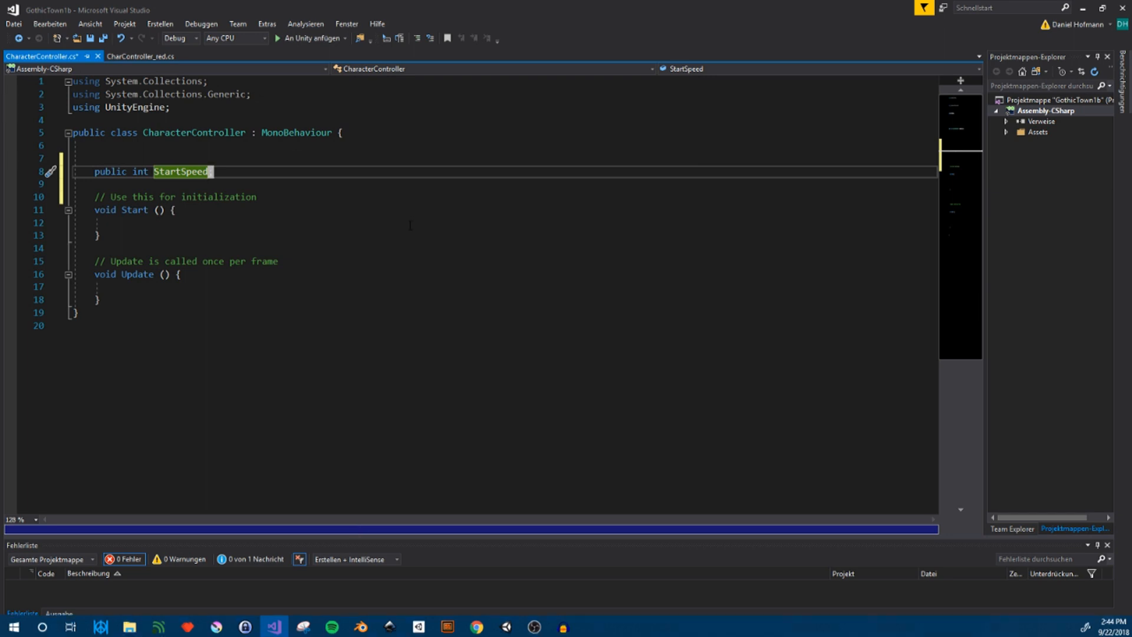
{"action": "key", "text": "o"}
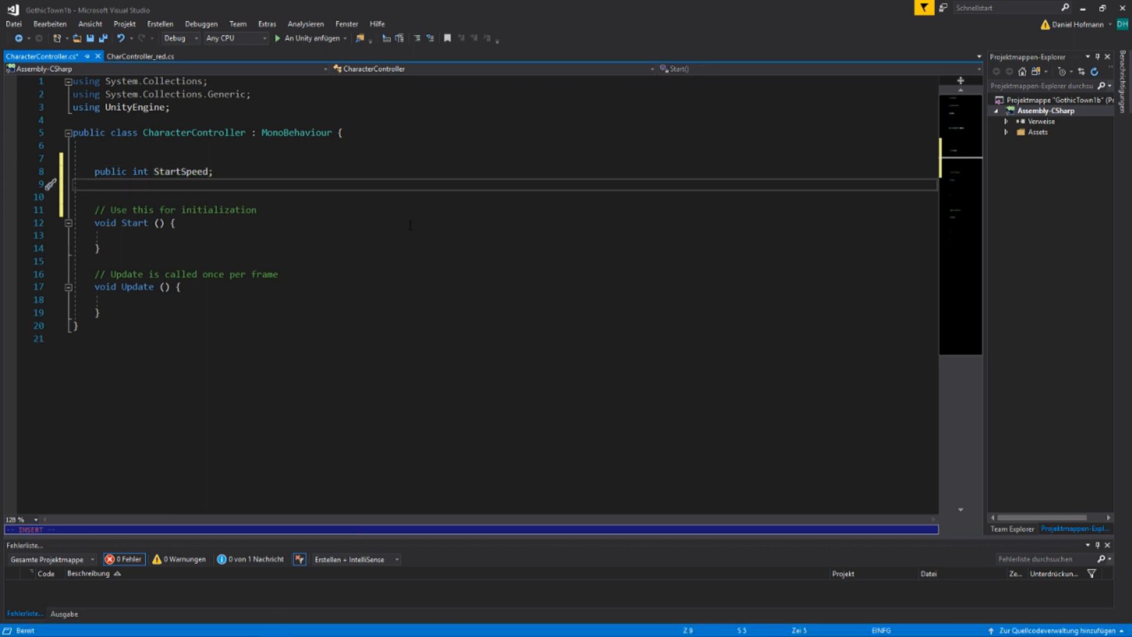
{"action": "type", "text": "publi"}
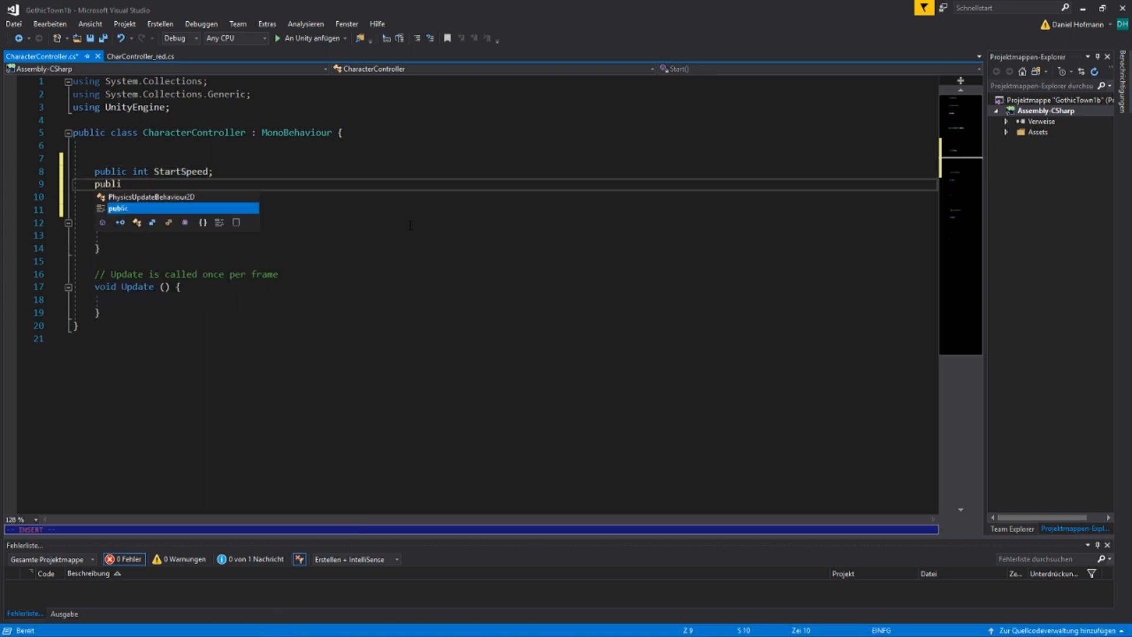
{"action": "type", "text": "c bool "}
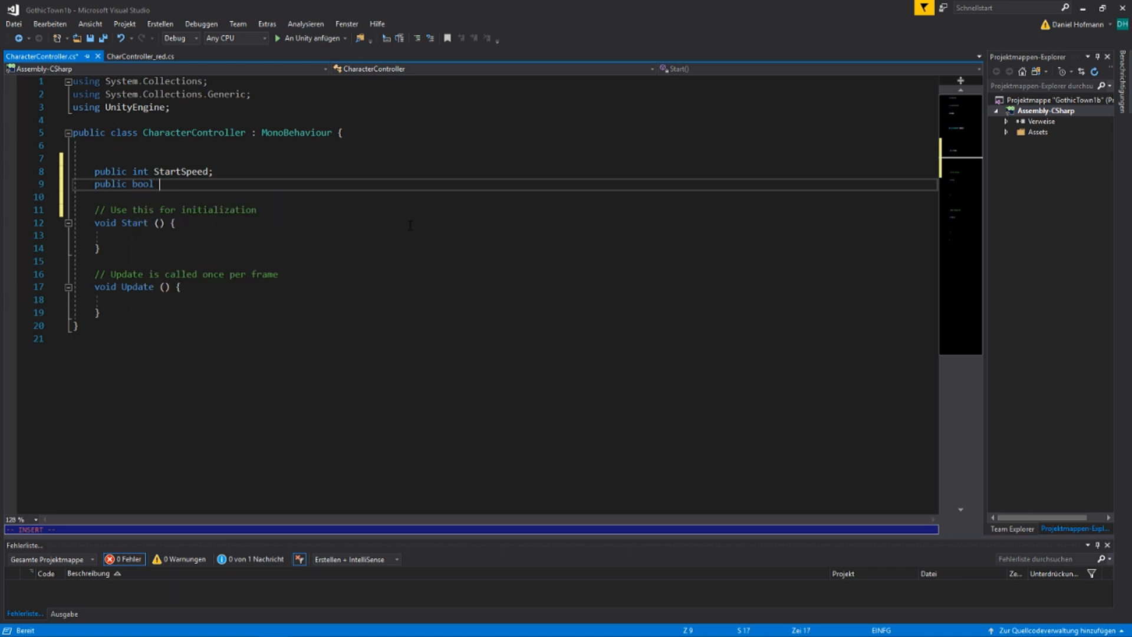
{"action": "type", "text": "face_r"}
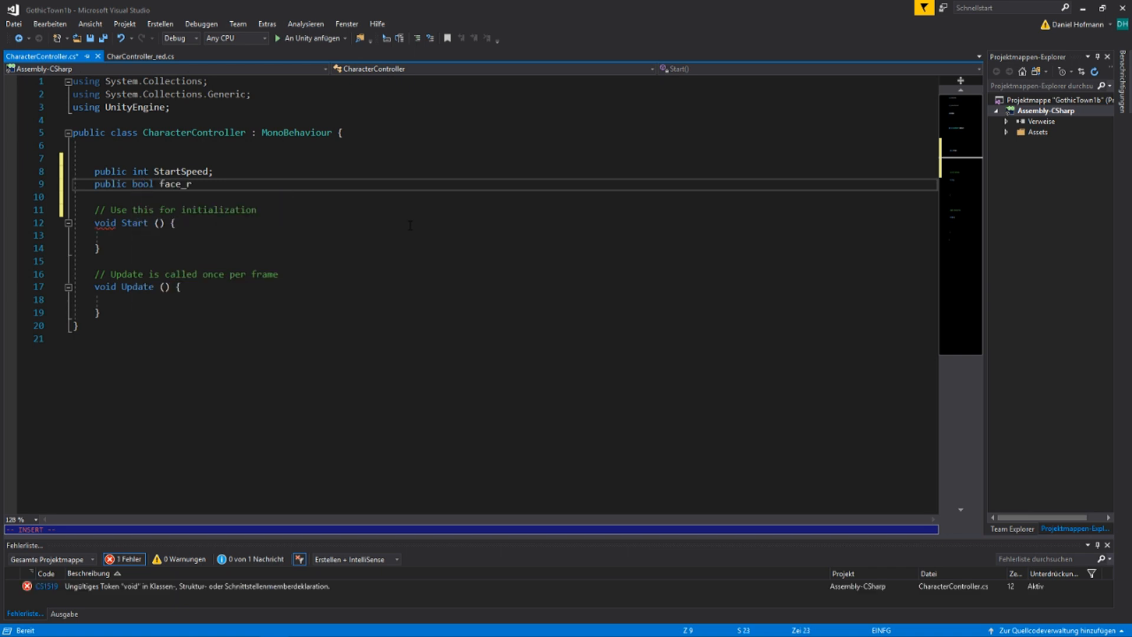
{"action": "type", "text": "ight = true;"}
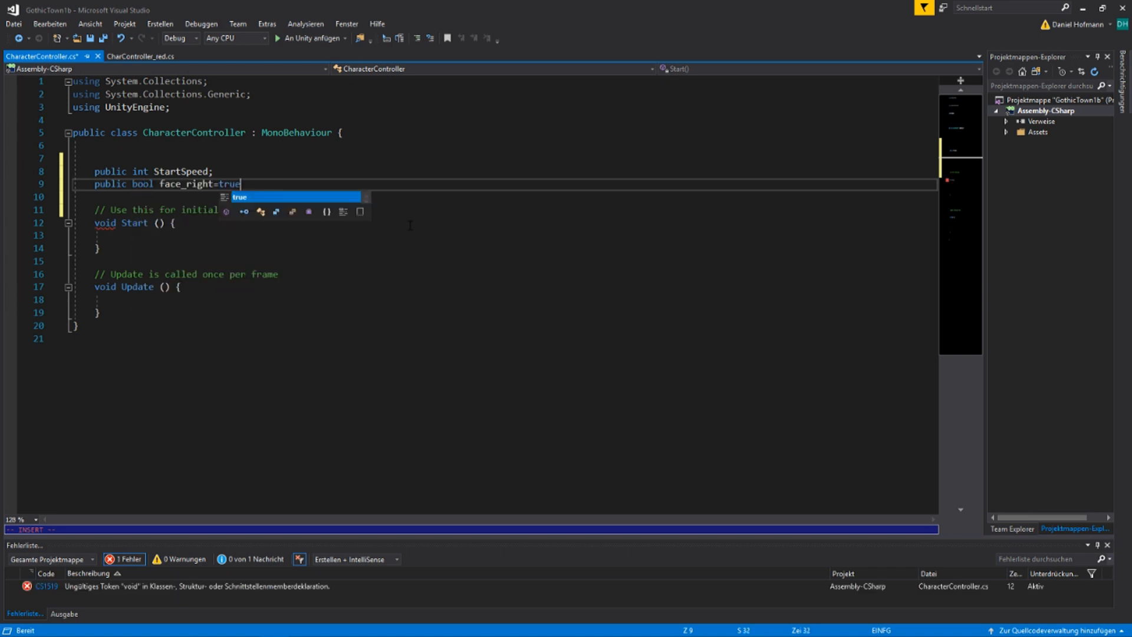
{"action": "key", "text": "Escape"}
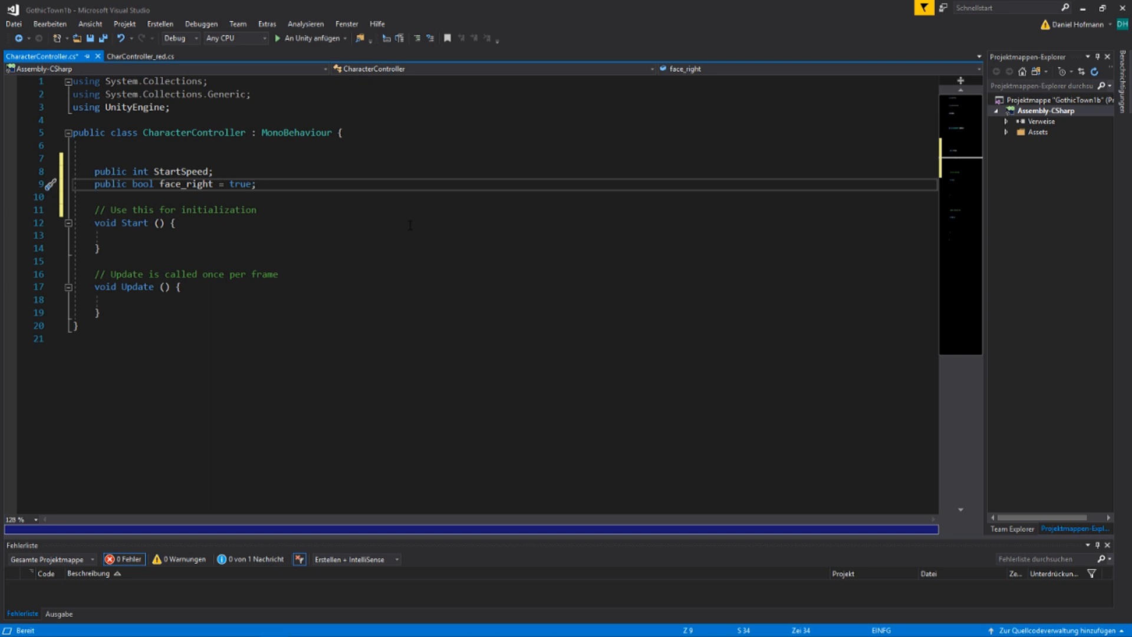
Declare a public int named Speed below face_right, separated by blank lines
{"action": "key", "text": "End"}
{"action": "key", "text": "Return"}
{"action": "key", "text": "Return"}
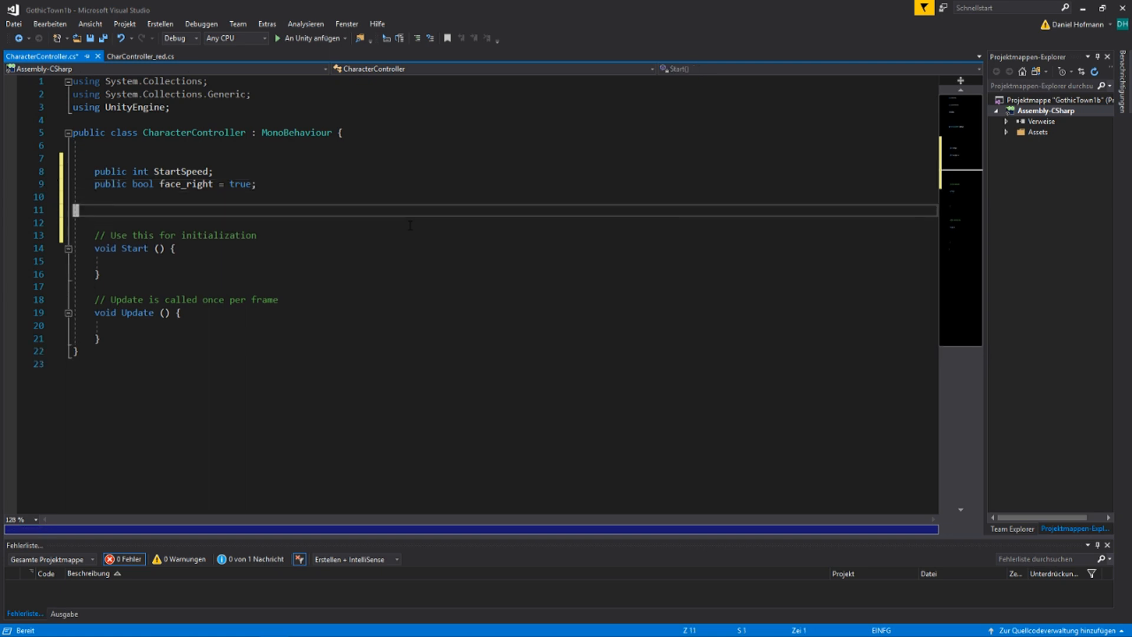
{"action": "key", "text": "k"}
{"action": "key", "text": "o"}
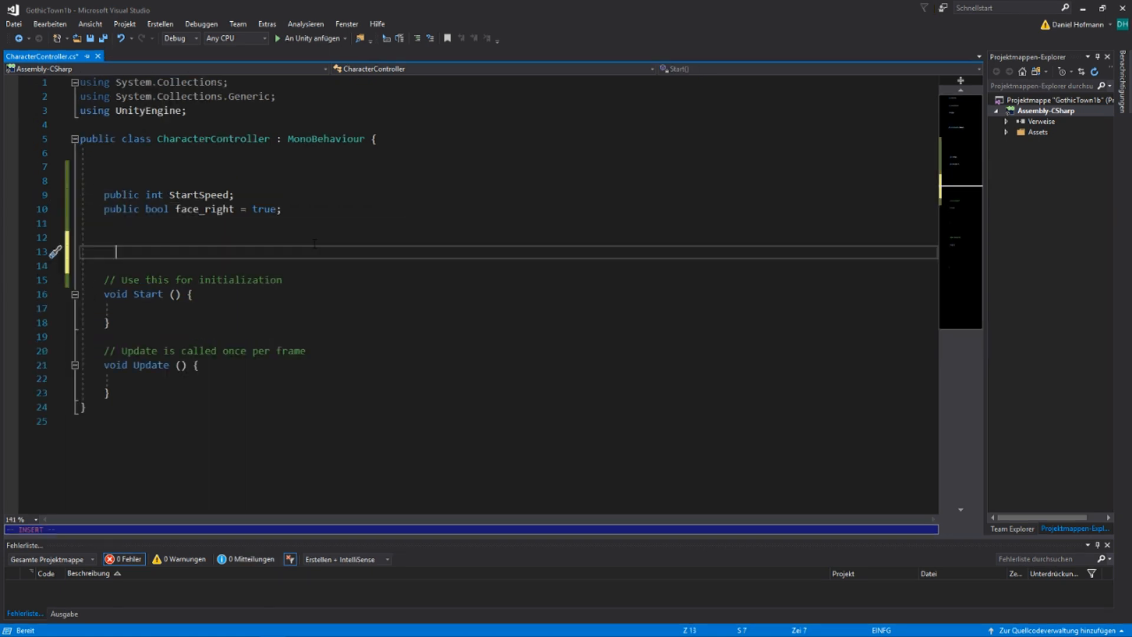
{"action": "type", "text": "public int SPeed;"}
{"action": "key", "text": "Escape"}
{"action": "key", "text": "h"}
{"action": "key", "text": "h"}
{"action": "key", "text": "h"}
{"action": "key", "text": "h"}
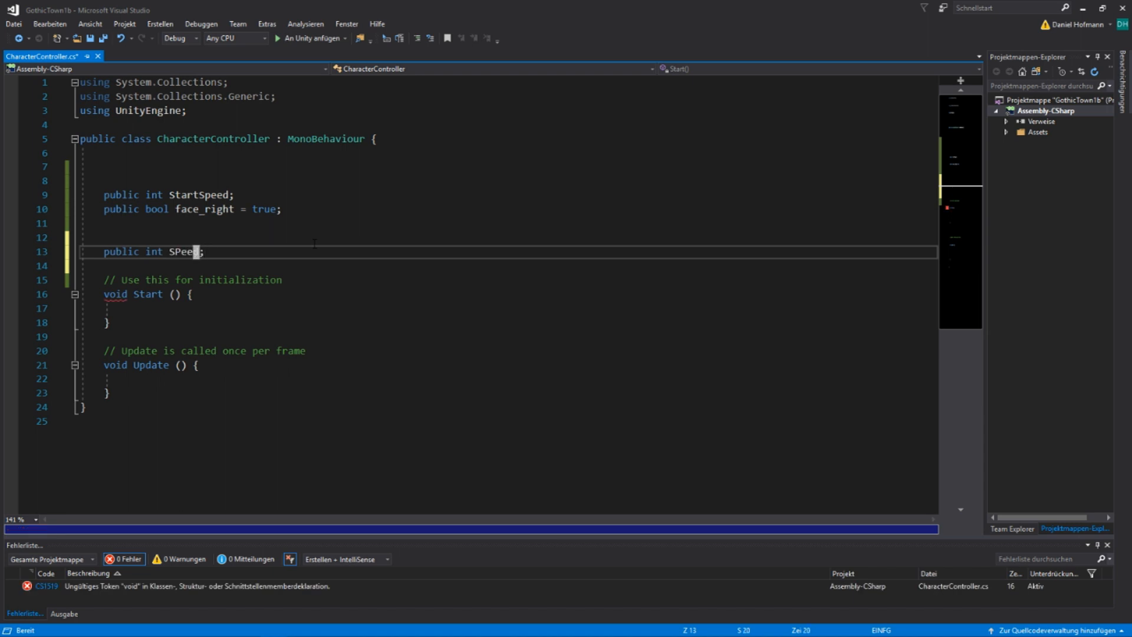
{"action": "type", "text": "rpk"}
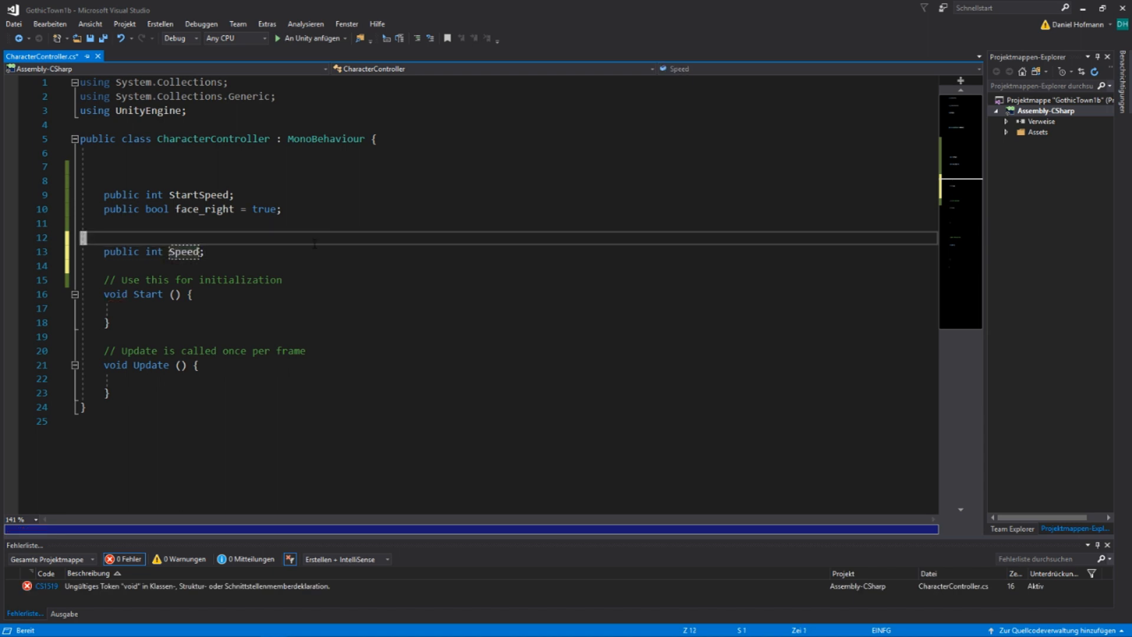
{"action": "type", "text": "o"}
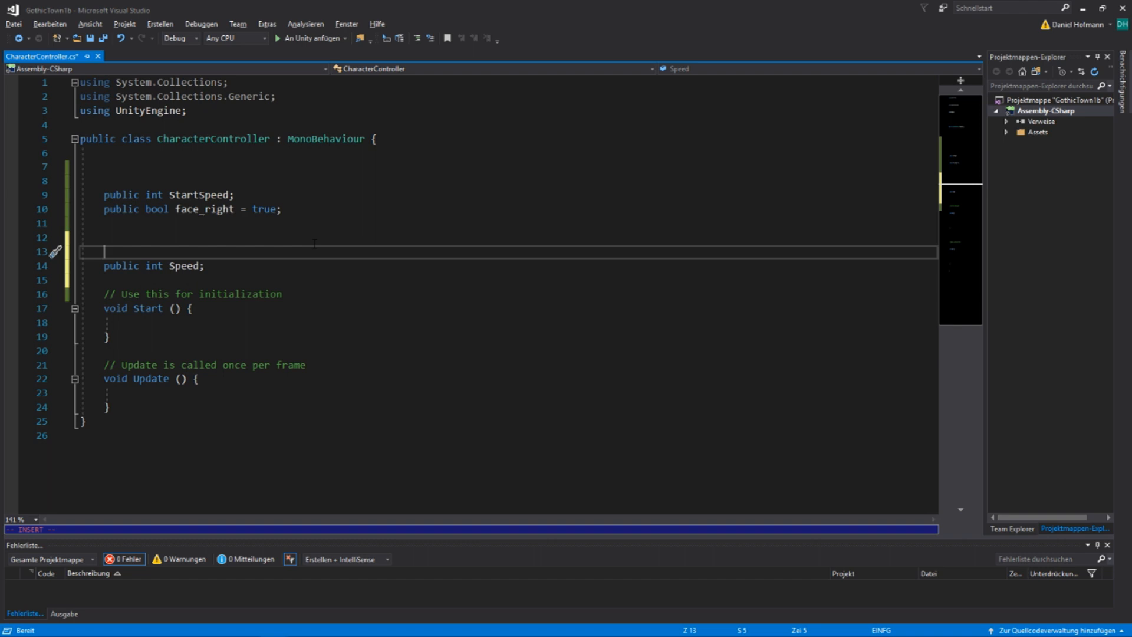
{"action": "type", "text": "[Hide"}
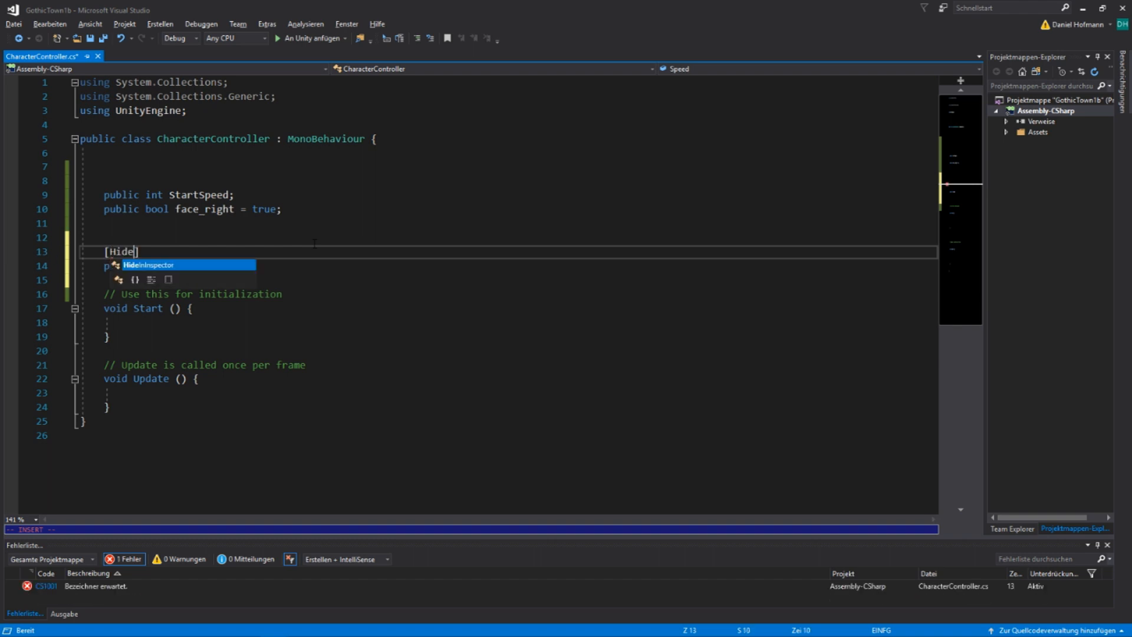
Add a [HideInInspector] attribute on its own line above the Speed declaration
{"action": "key", "text": "Tab"}
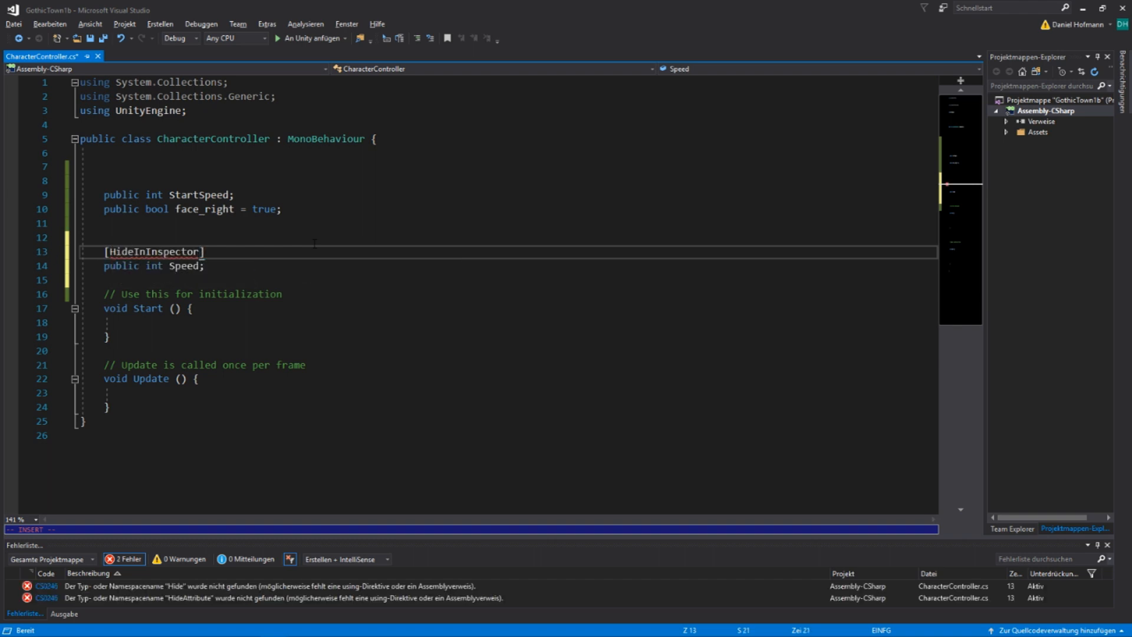
{"action": "key", "text": "Escape"}
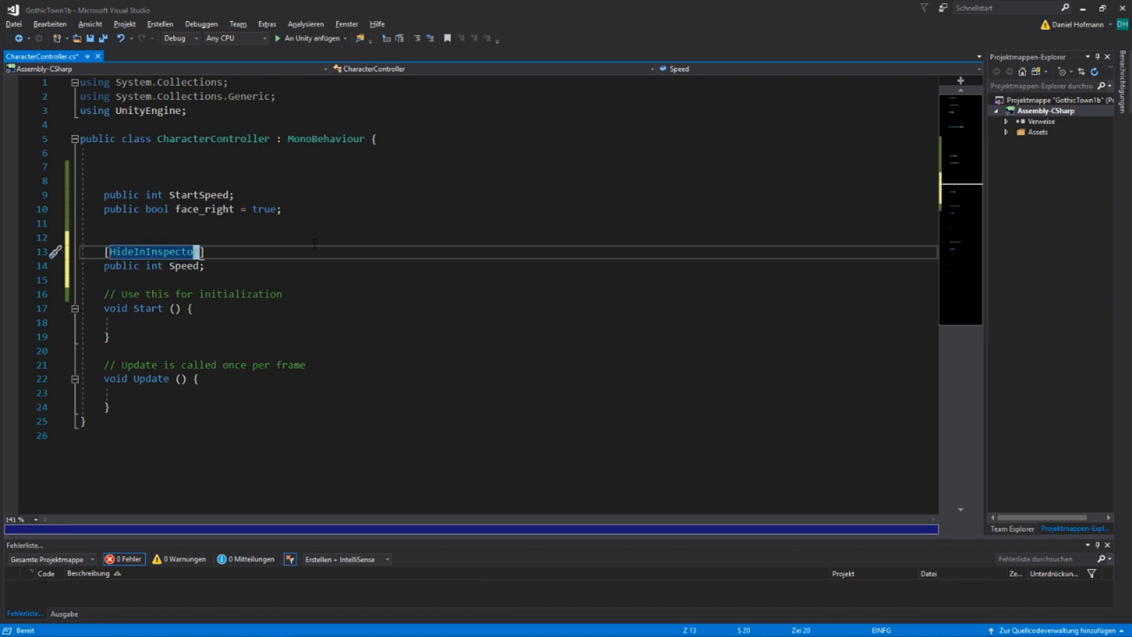
Declare a private Animator field named MyAnimator below the Speed declaration, separated by a blank line
{"action": "key", "text": "j"}
{"action": "key", "text": "o"}
{"action": "key", "text": "Return"}
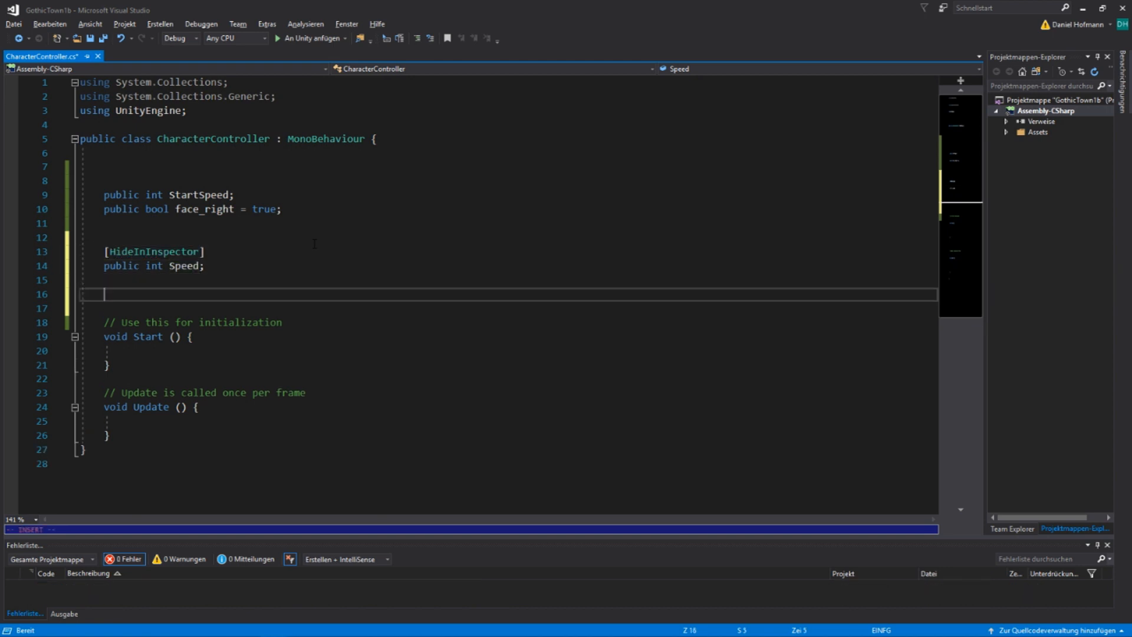
{"action": "type", "text": "p"}
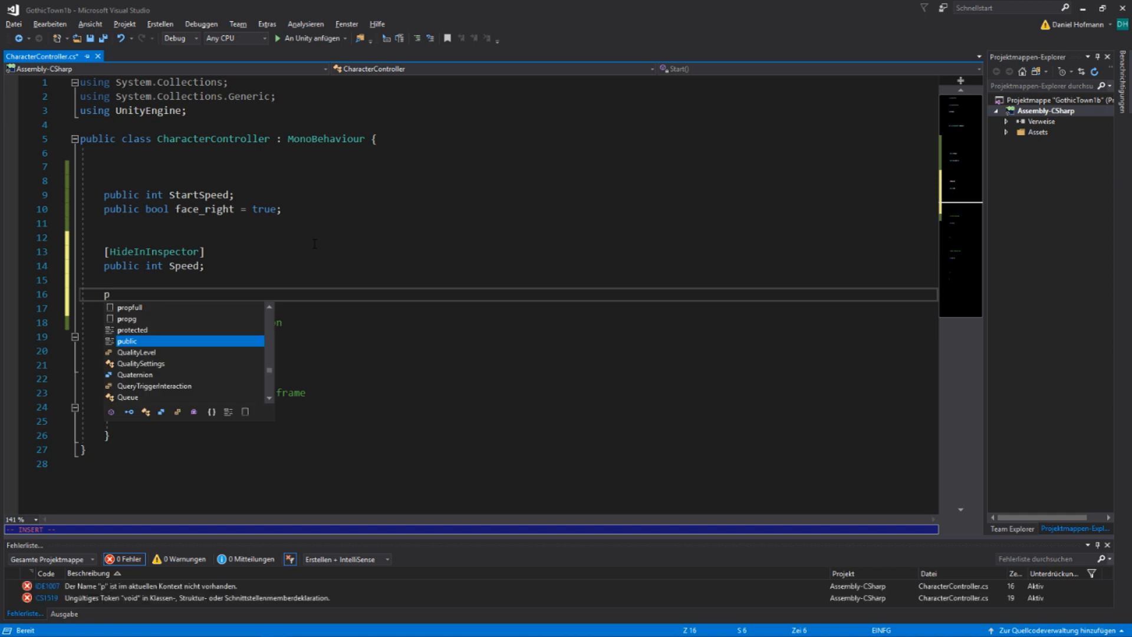
{"action": "type", "text": "rivate ANimator"}
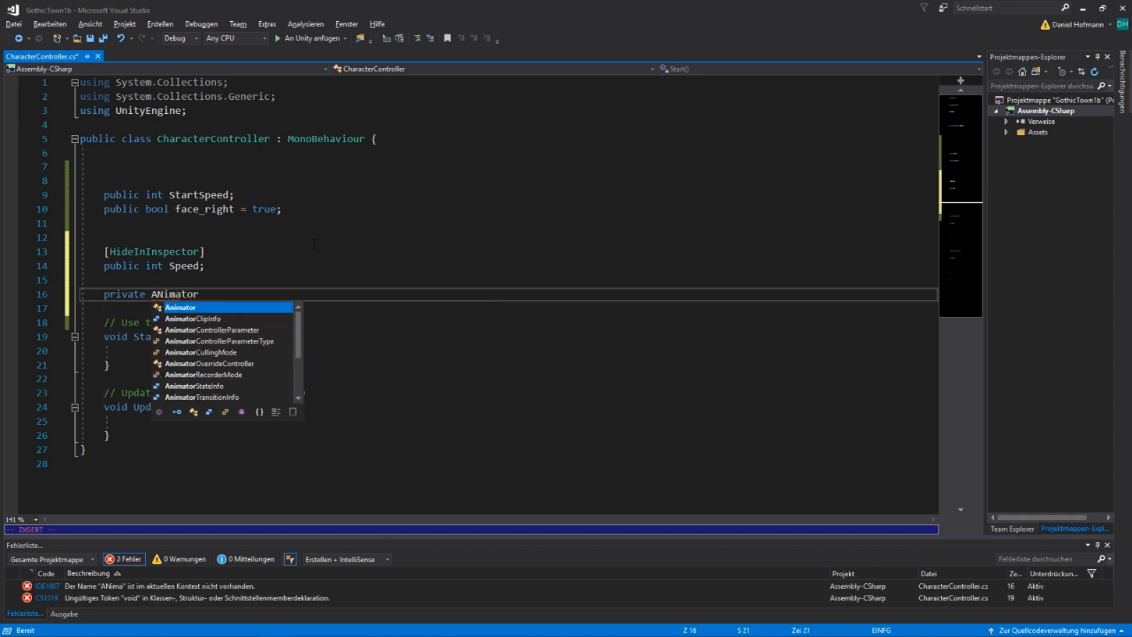
{"action": "type", "text": " MyA"}
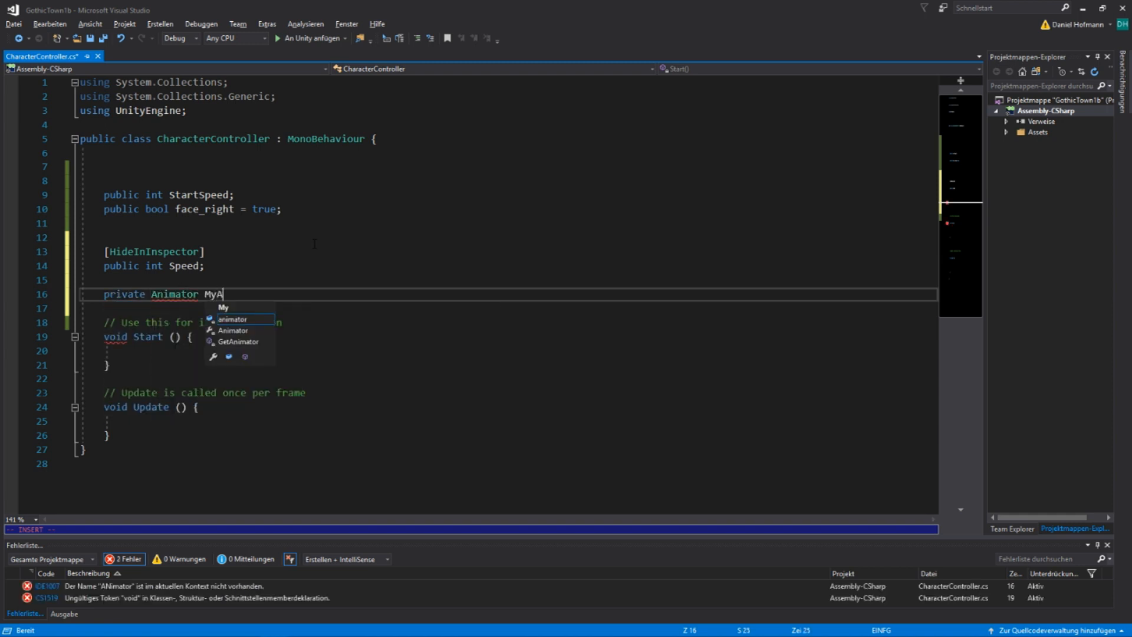
{"action": "type", "text": "nimator;"}
{"action": "key", "text": "Escape"}
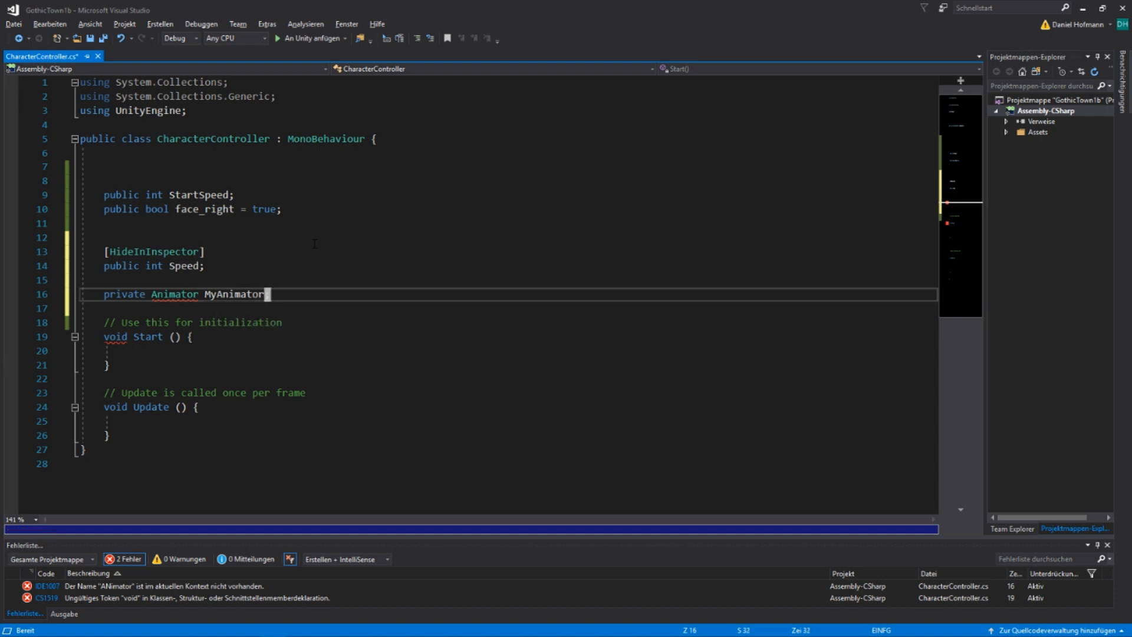
Assign StartSpeed to Speed inside the Start method
{"action": "key", "text": "j"}
{"action": "key", "text": "j"}
{"action": "key", "text": "j"}
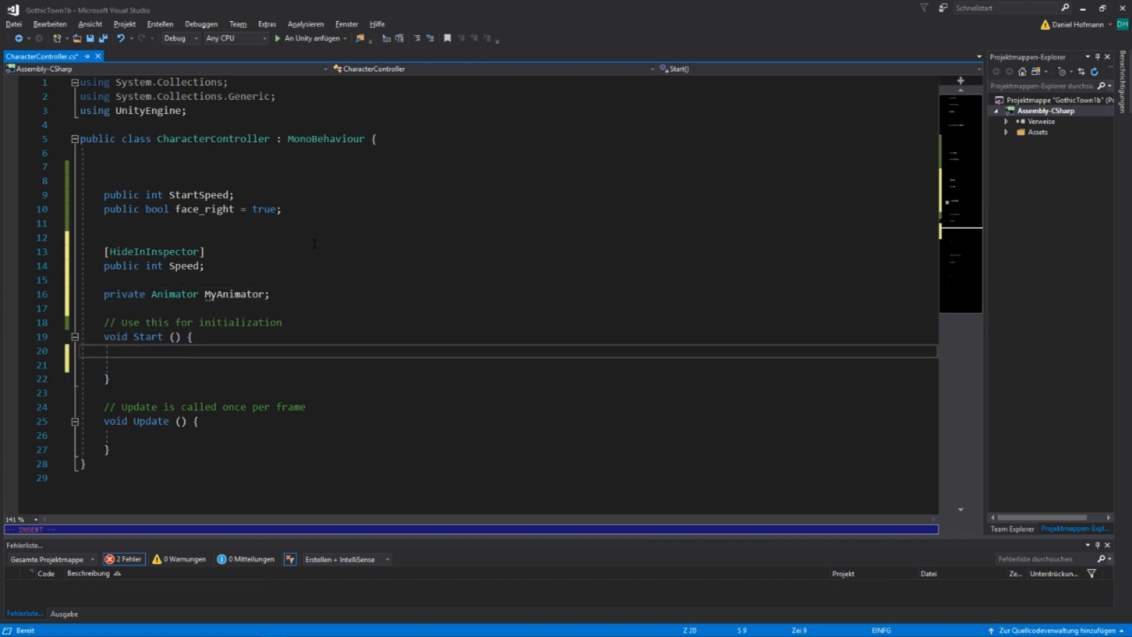
{"action": "type", "text": "SPe"}
{"action": "key", "text": "BackSpace"}
{"action": "key", "text": "BackSpace"}
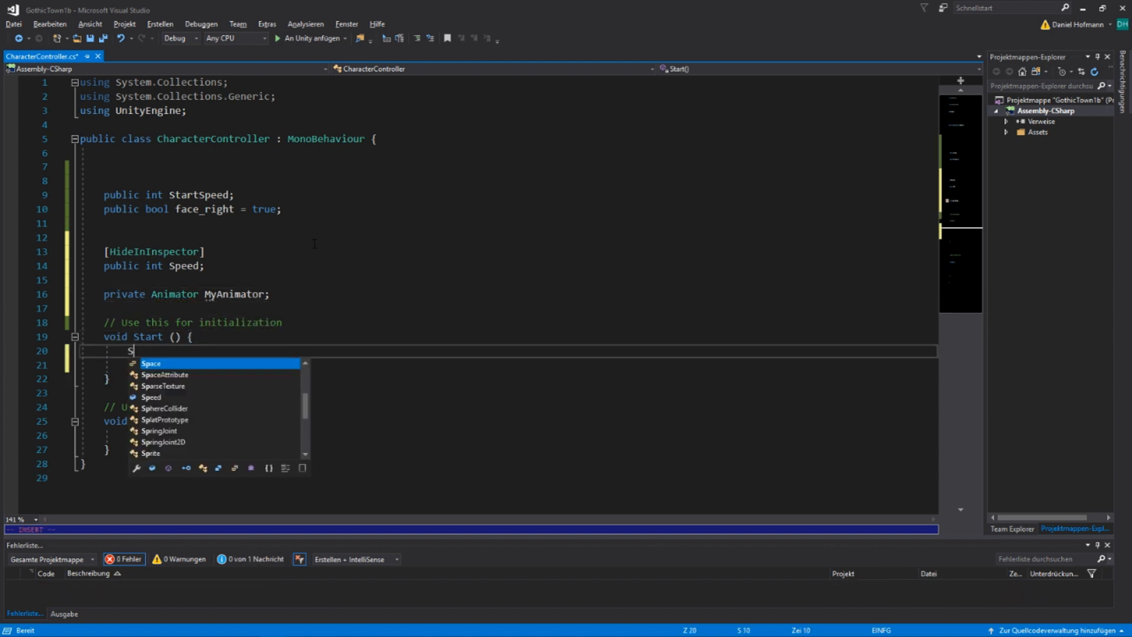
{"action": "type", "text": "ped"}
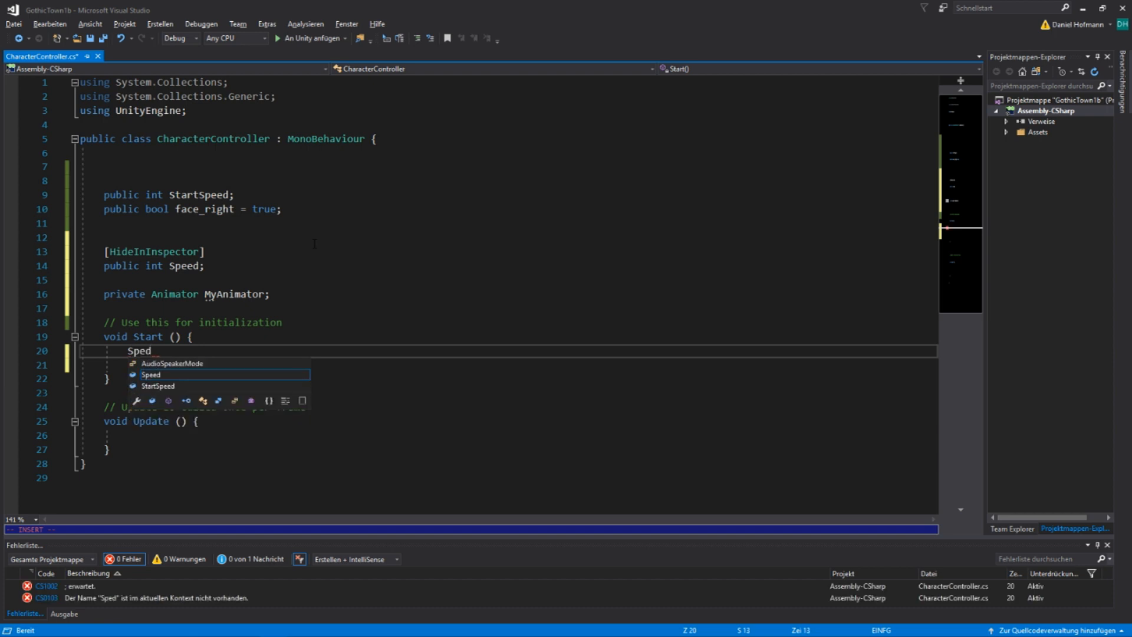
{"action": "key", "text": "Tab"}
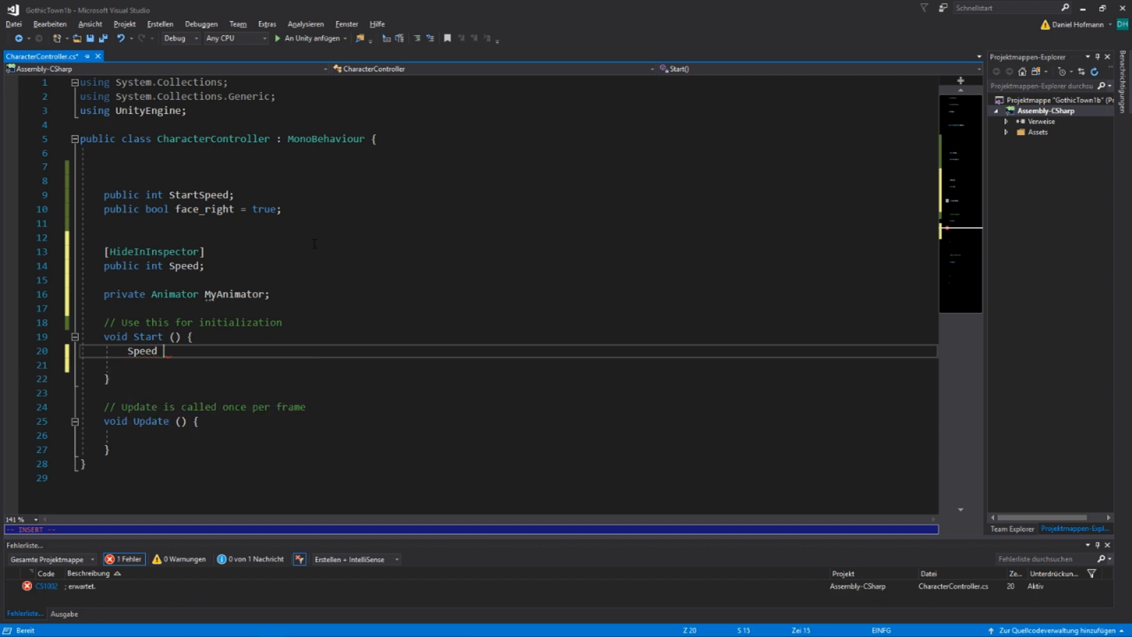
{"action": "type", "text": "= Startsp"}
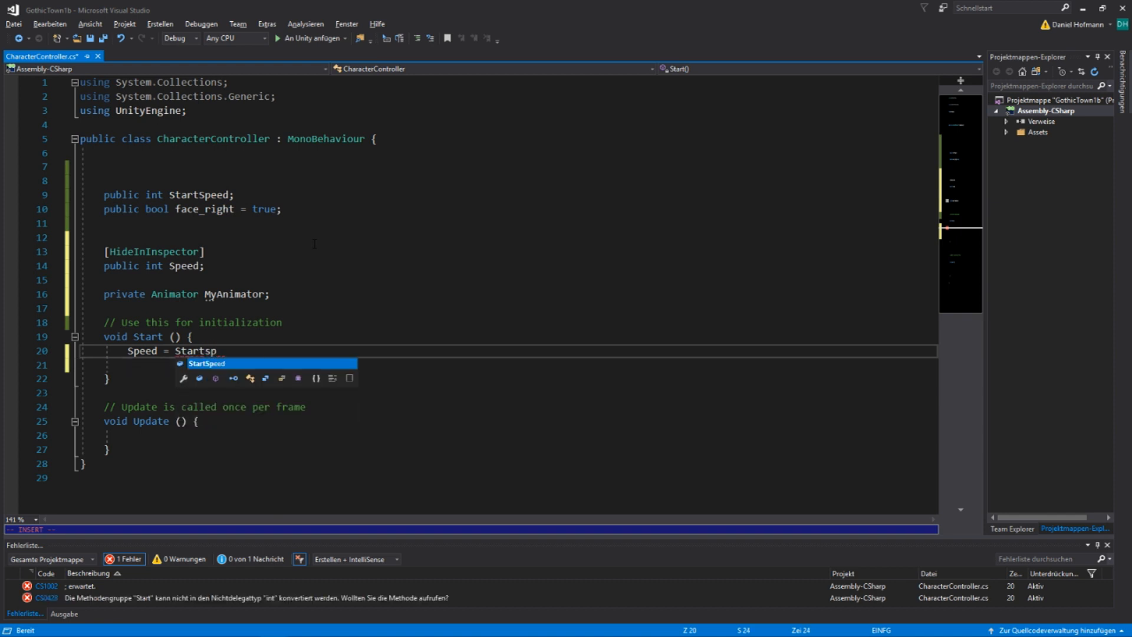
{"action": "key", "text": "Tab"}
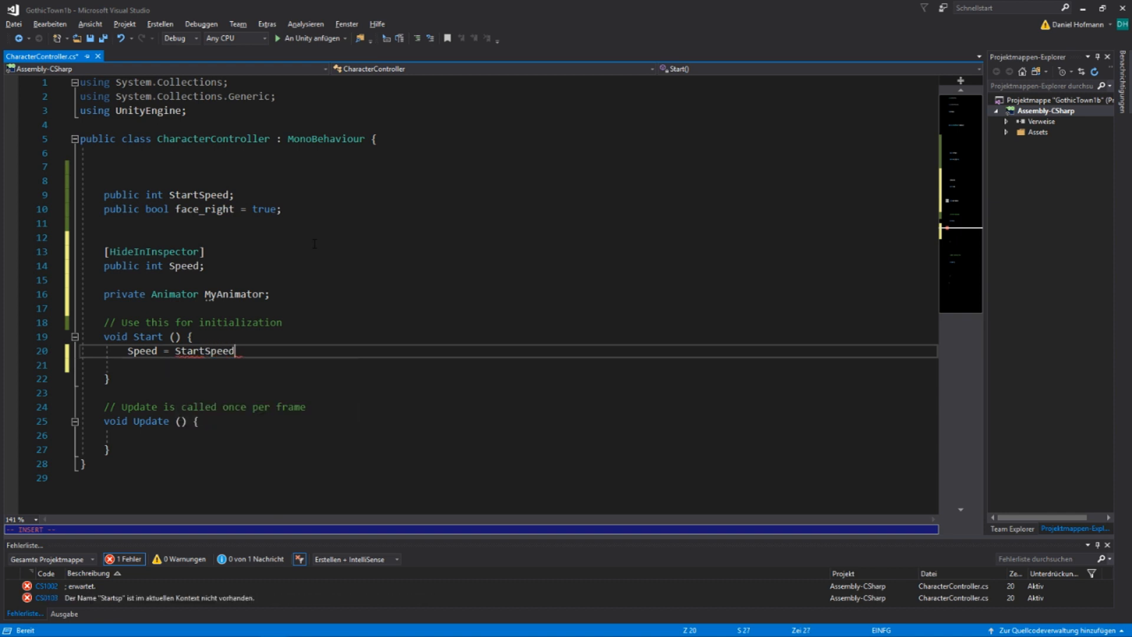
{"action": "type", "text": ";"}
Assign GetComponent<Animator>() to MyAnimator on the line below the Speed assignment in Start
{"action": "key", "text": "Return"}
{"action": "type", "text": "Myn"}
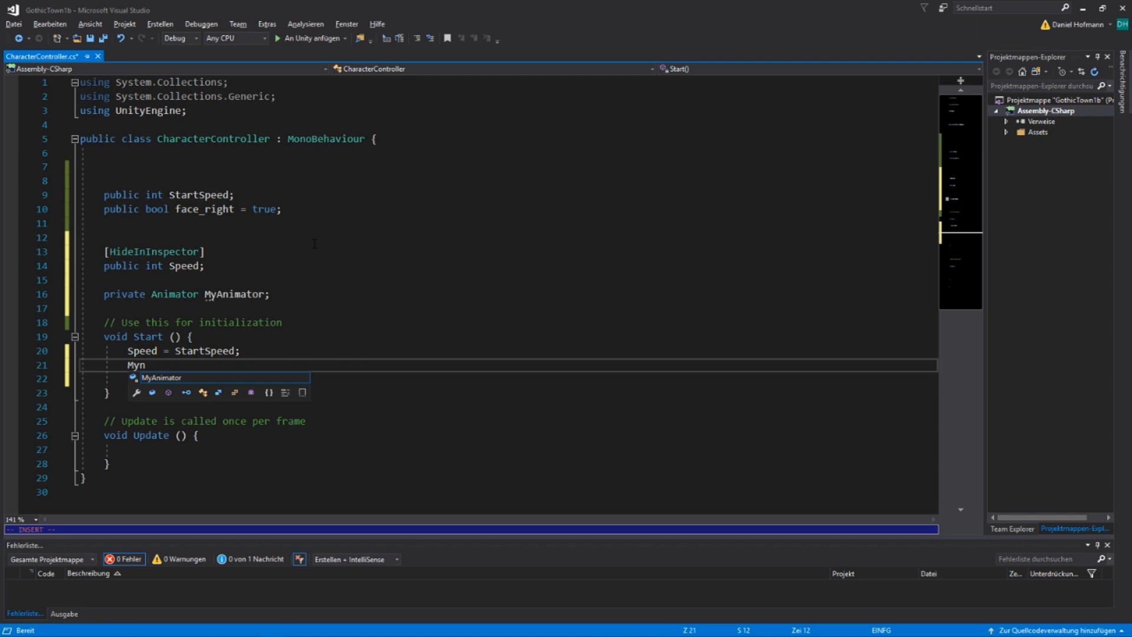
{"action": "key", "text": "Tab"}
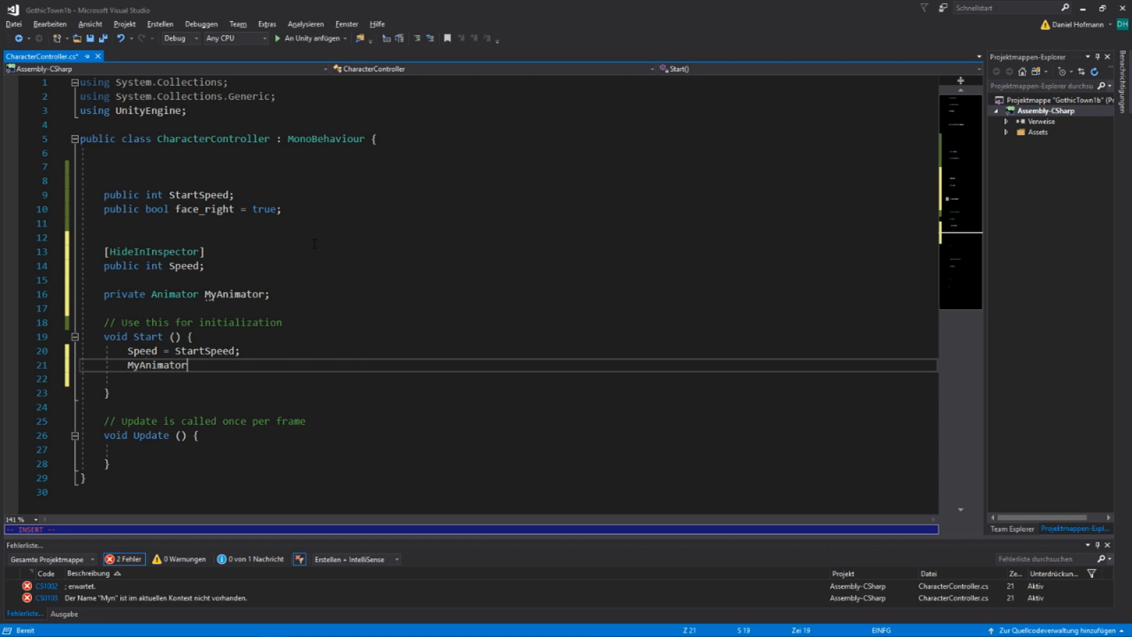
{"action": "type", "text": "= Getco"}
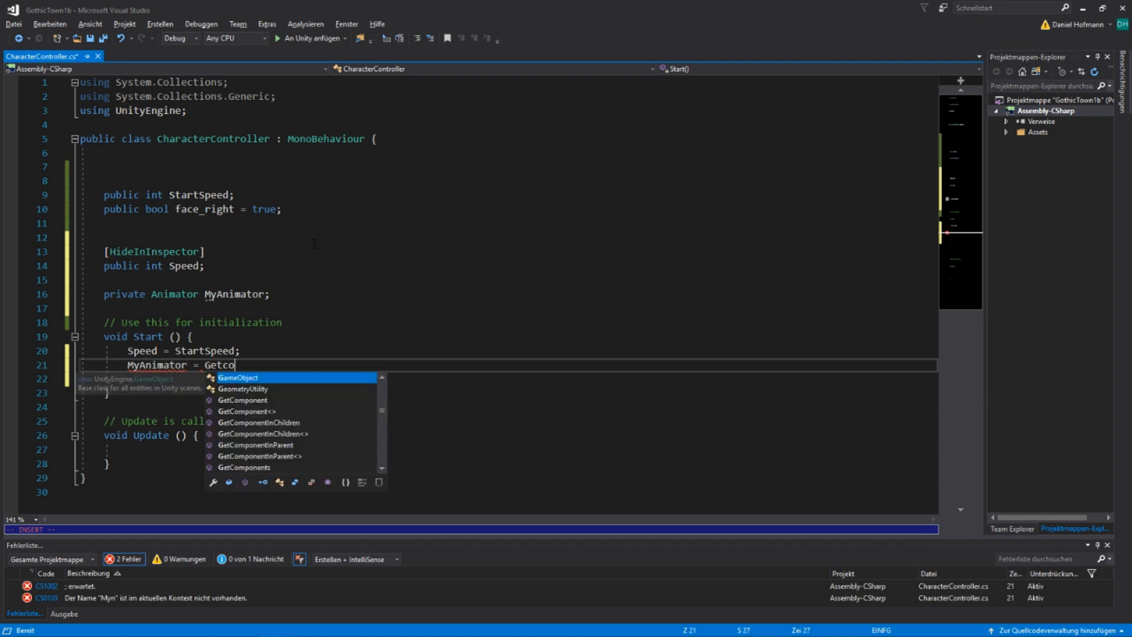
{"action": "key", "text": "Tab"}
{"action": "type", "text": "<"}
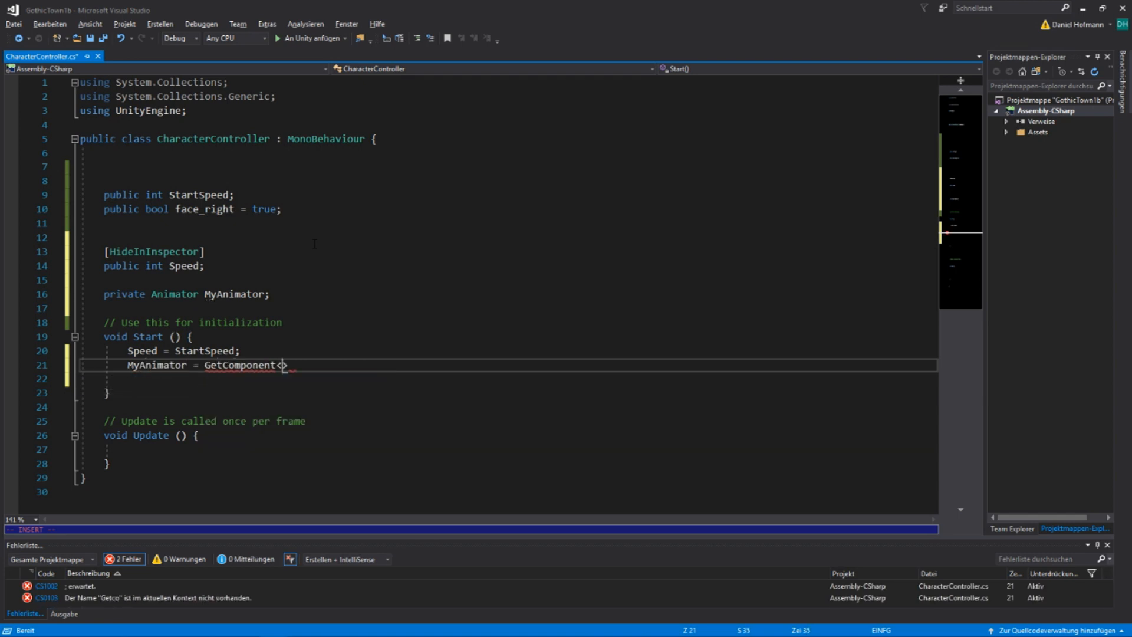
{"action": "type", "text": "Animat"}
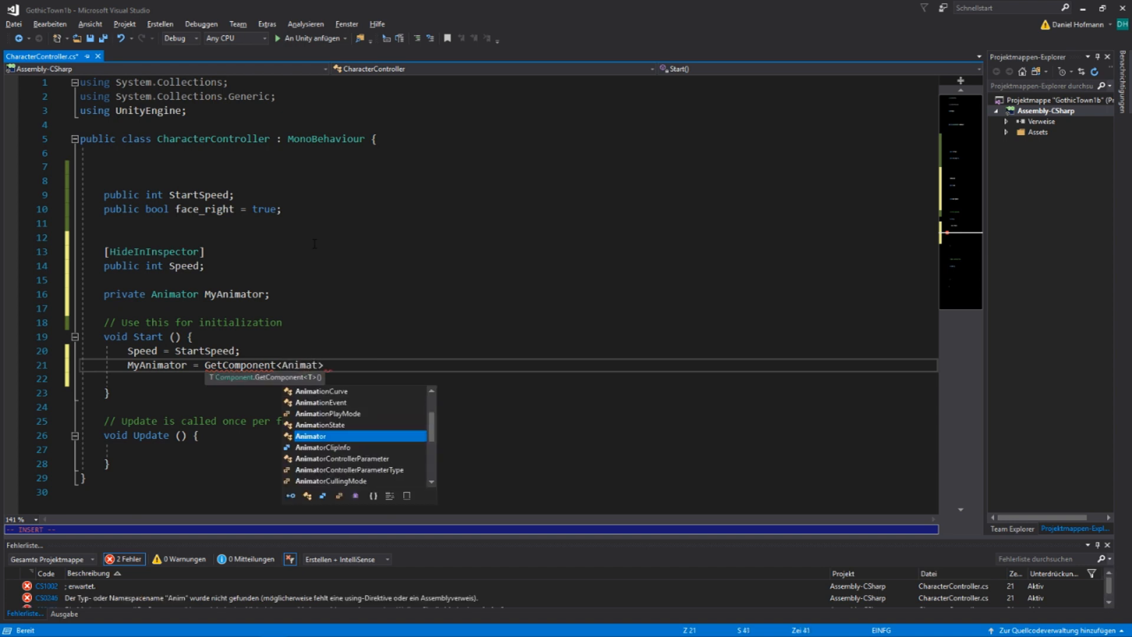
{"action": "key", "text": "Tab"}
{"action": "type", "text": ">("}
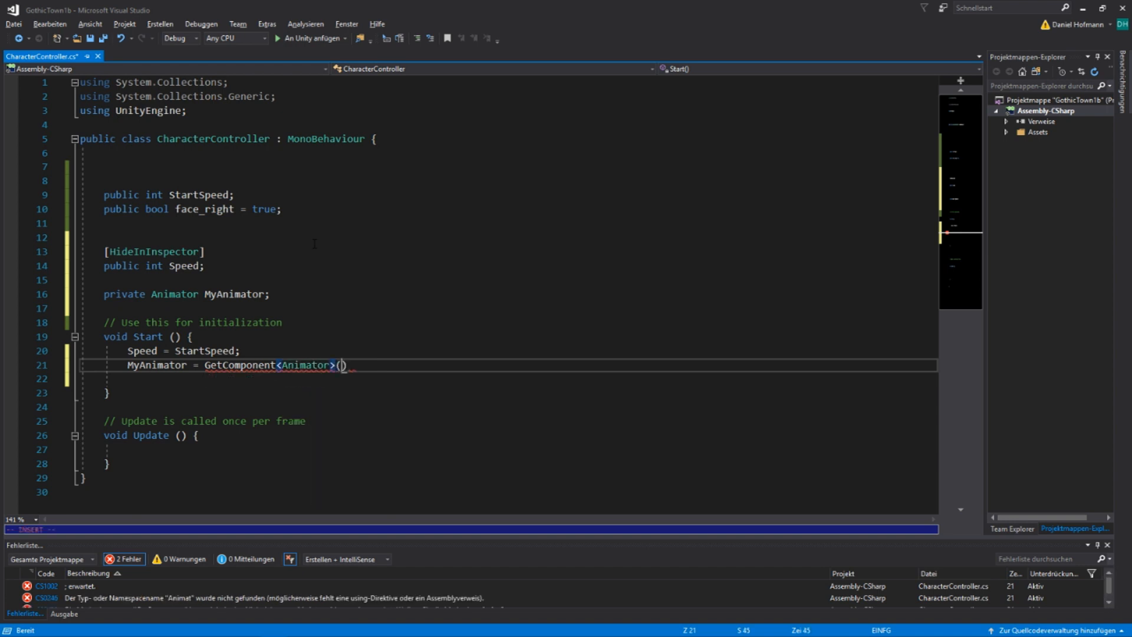
{"action": "type", "text": ");"}
{"action": "key", "text": "Escape"}
Insert an if block with the condition !face_right inside the Update method
{"action": "key", "text": "j"}
{"action": "key", "text": "j"}
{"action": "key", "text": "j"}
{"action": "key", "text": "j"}
{"action": "key", "text": "j"}
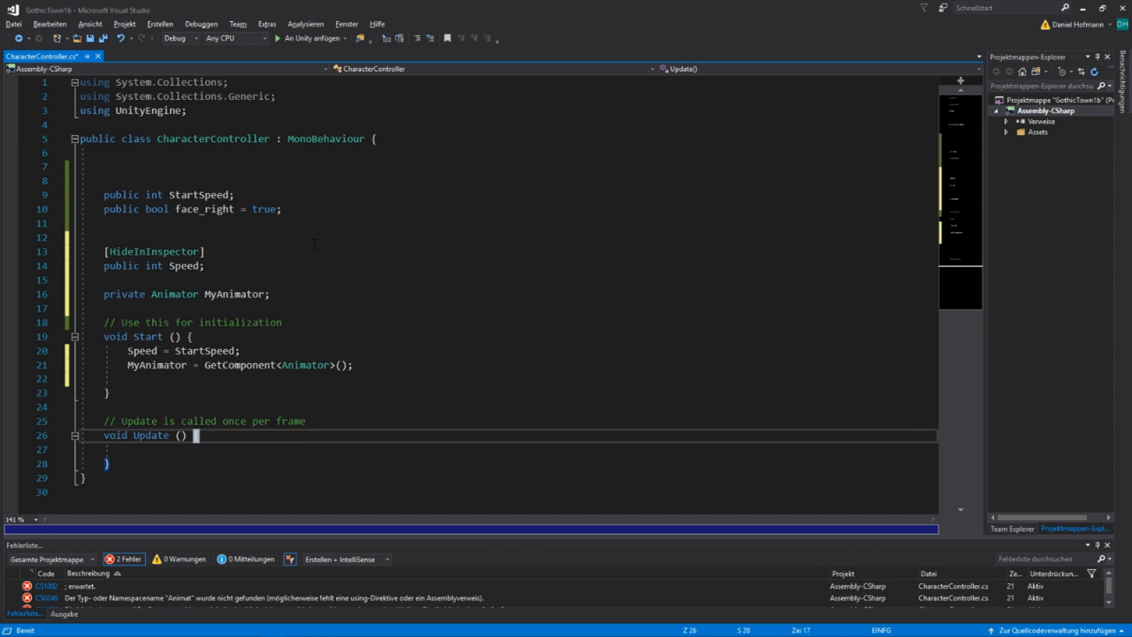
{"action": "key", "text": "z"}
{"action": "key", "text": "z"}
{"action": "type", "text": "oif"}
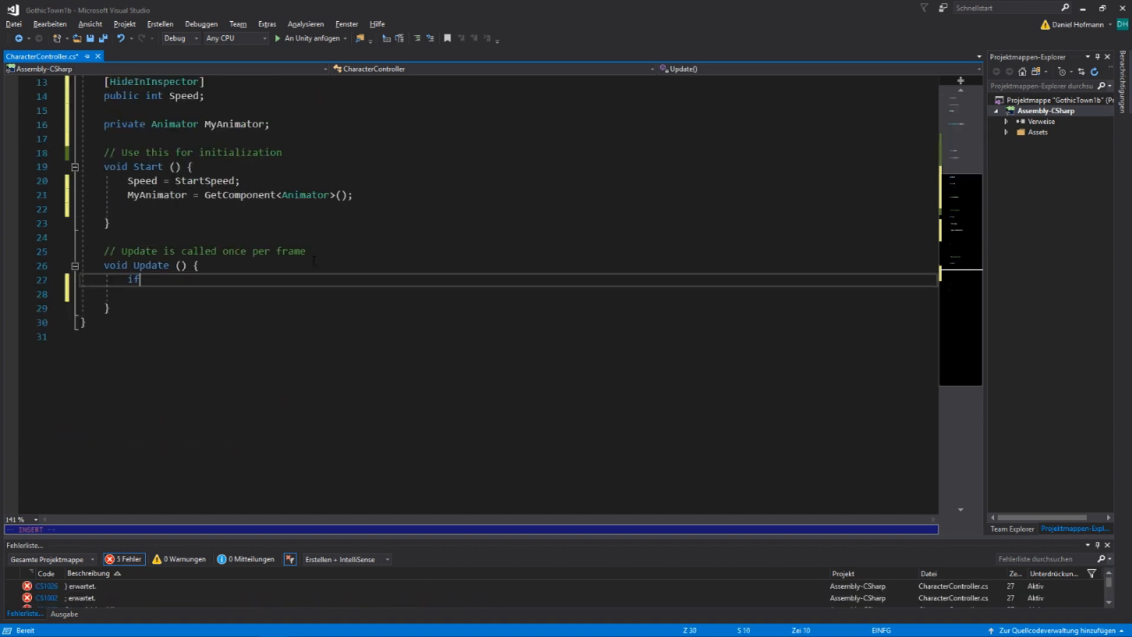
{"action": "key", "text": "Tab"}
{"action": "type", "text": "!"}
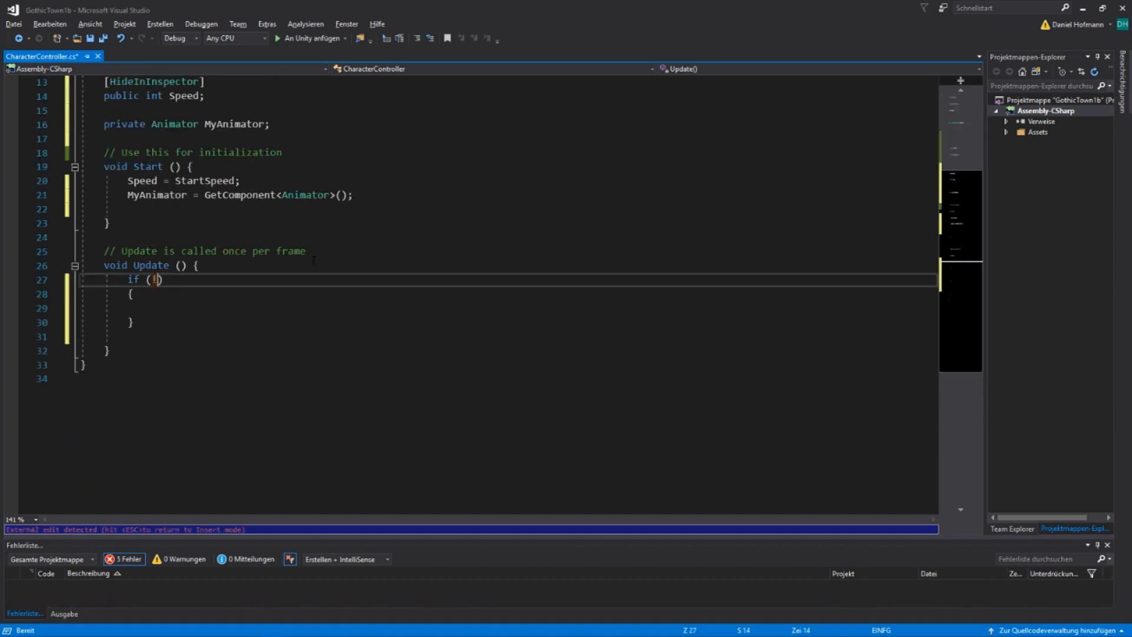
{"action": "type", "text": "face_right"}
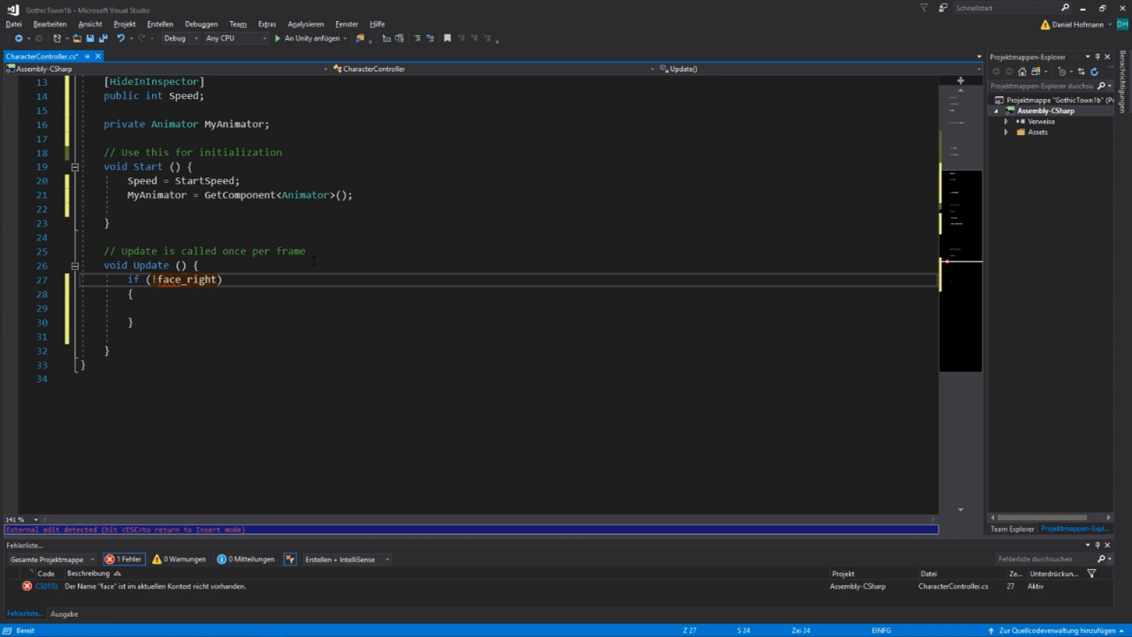
Set Speed to -StartSpeed inside the !face_right block, ending the statement with a semicolon
{"action": "key", "text": "Escape"}
{"action": "key", "text": "Down"}
{"action": "key", "text": "Return"}
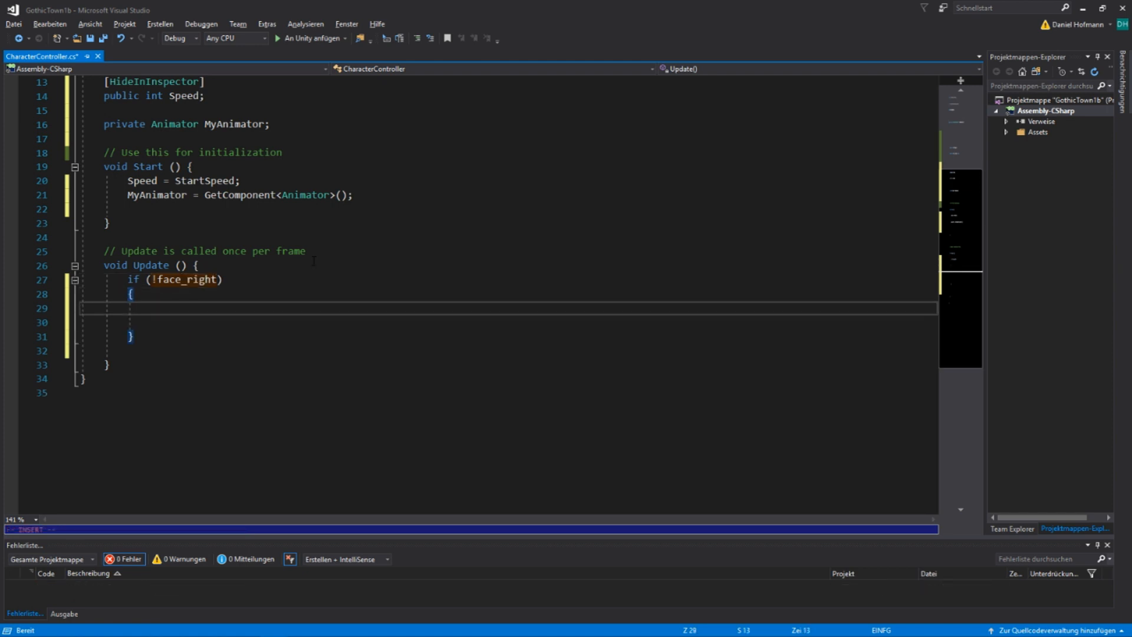
{"action": "type", "text": "Speed = "}
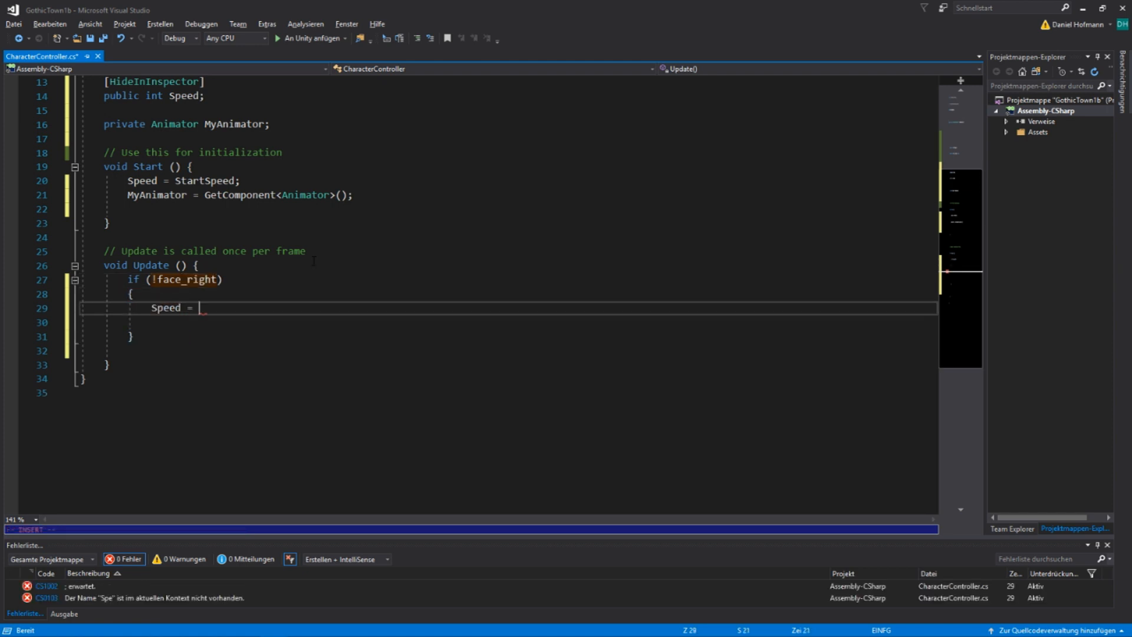
{"action": "type", "text": "-"}
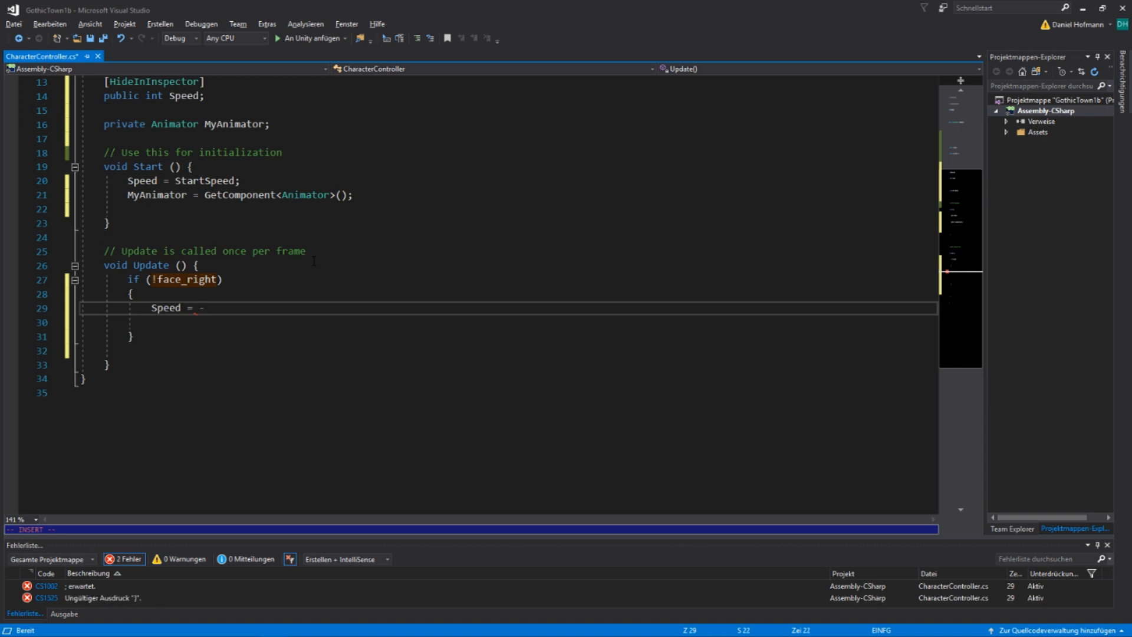
{"action": "type", "text": "StartSpeed ^;"}
{"action": "key", "text": "Return"}
{"action": "key", "text": "Escape"}
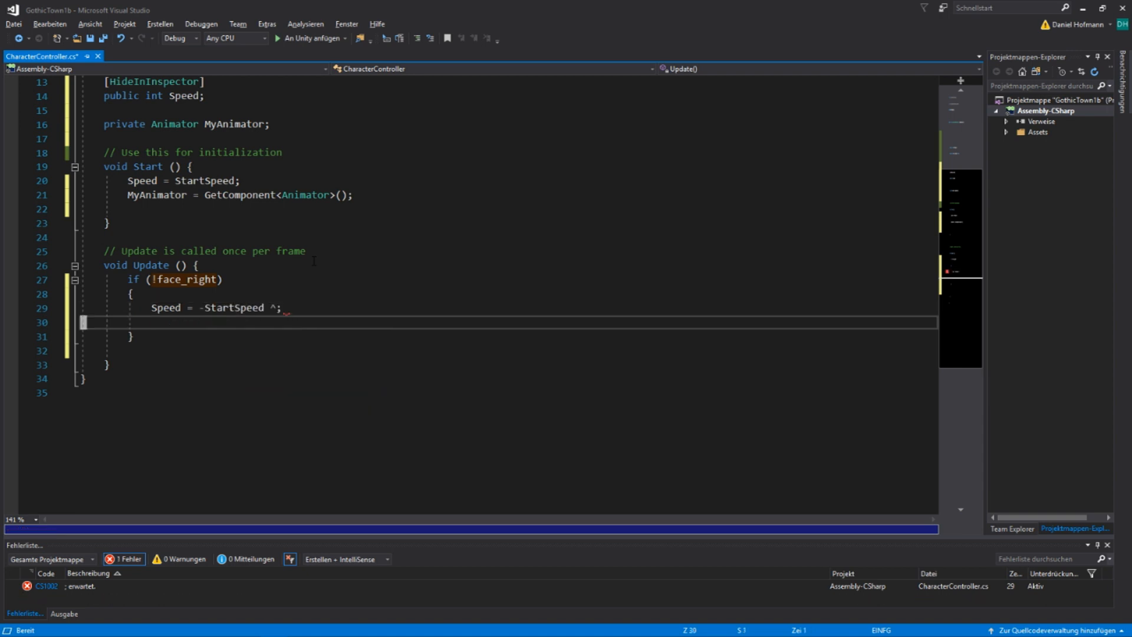
{"action": "key", "text": "Left"}
{"action": "key", "text": "Left"}
{"action": "key", "text": "BackSpace"}
{"action": "key", "text": "Down"}
{"action": "key", "text": "Down"}
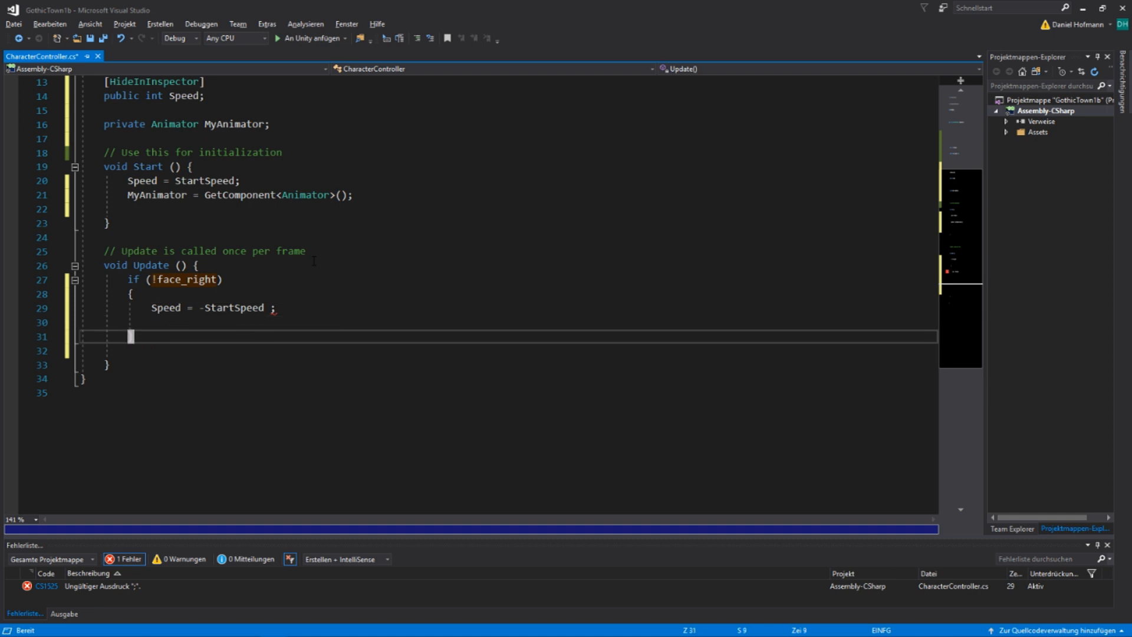
Add an else block with braces after the !face_right block and begin a Speed statement in it
{"action": "type", "text": "i"}
{"action": "type", "text": "}"}
{"action": "key", "text": "Return"}
{"action": "type", "text": "else"}
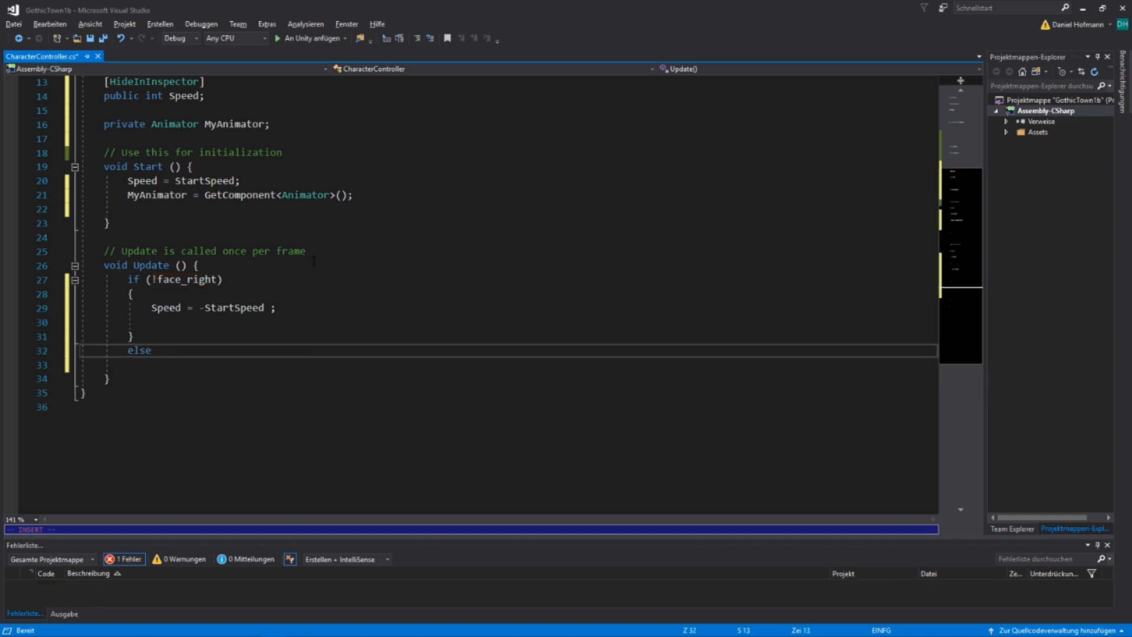
{"action": "key", "text": "Return"}
{"action": "type", "text": "{"}
{"action": "key", "text": "Return"}
{"action": "type", "text": "Sp"}
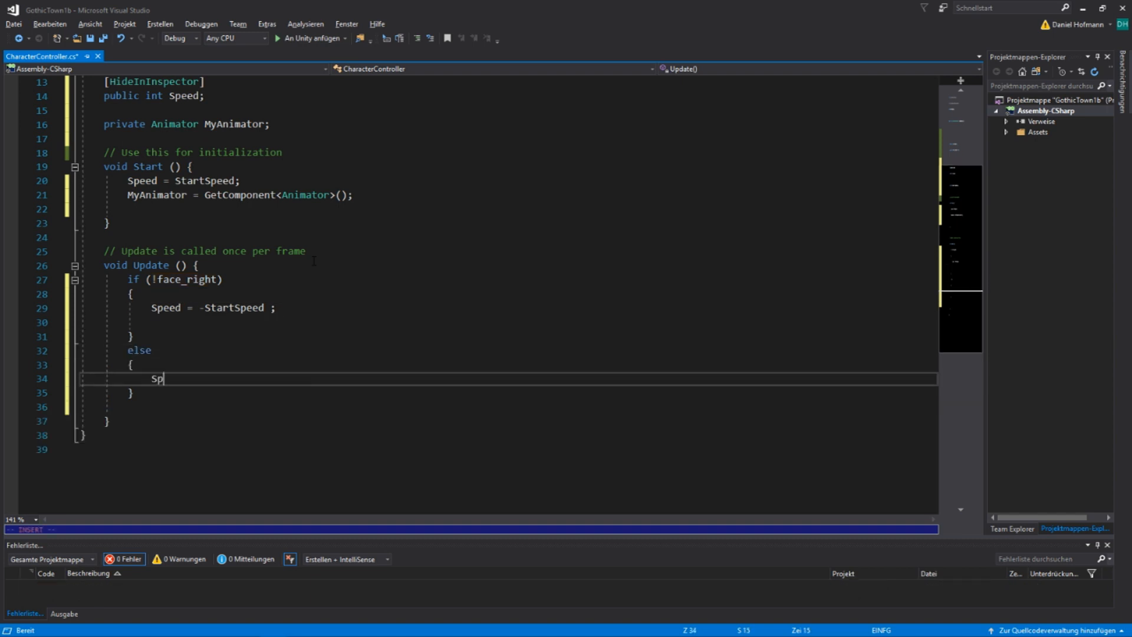
Complete the else block's statement so that Speed is assigned Mathf.Abs(StartSpeed)
{"action": "key", "text": "Tab"}
{"action": "type", "text": "= Ma"}
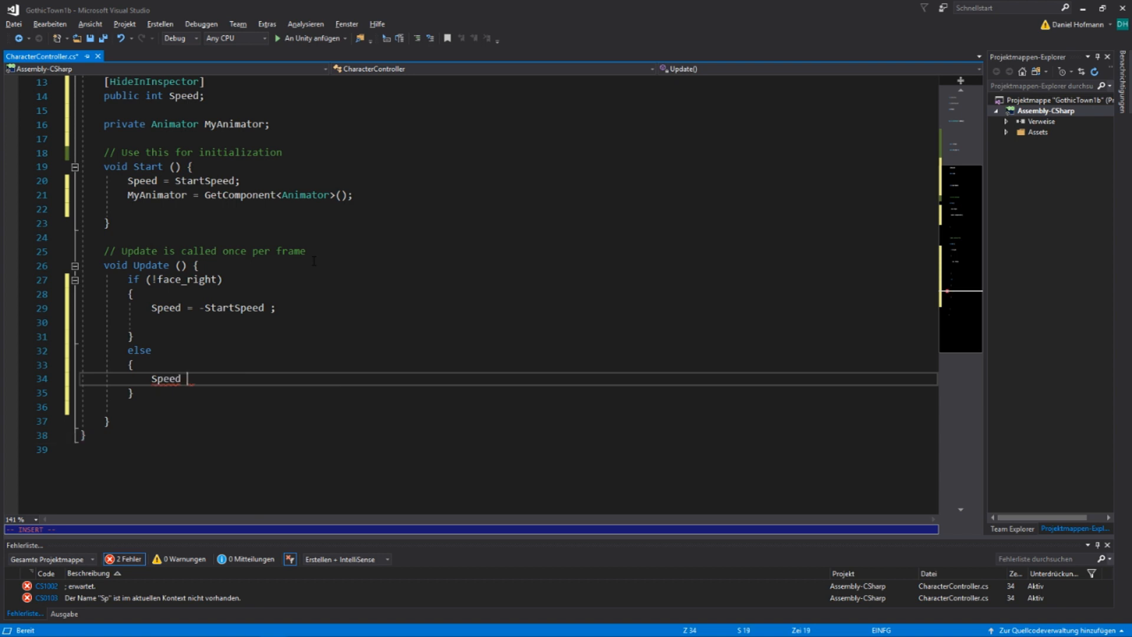
{"action": "type", "text": "thf."}
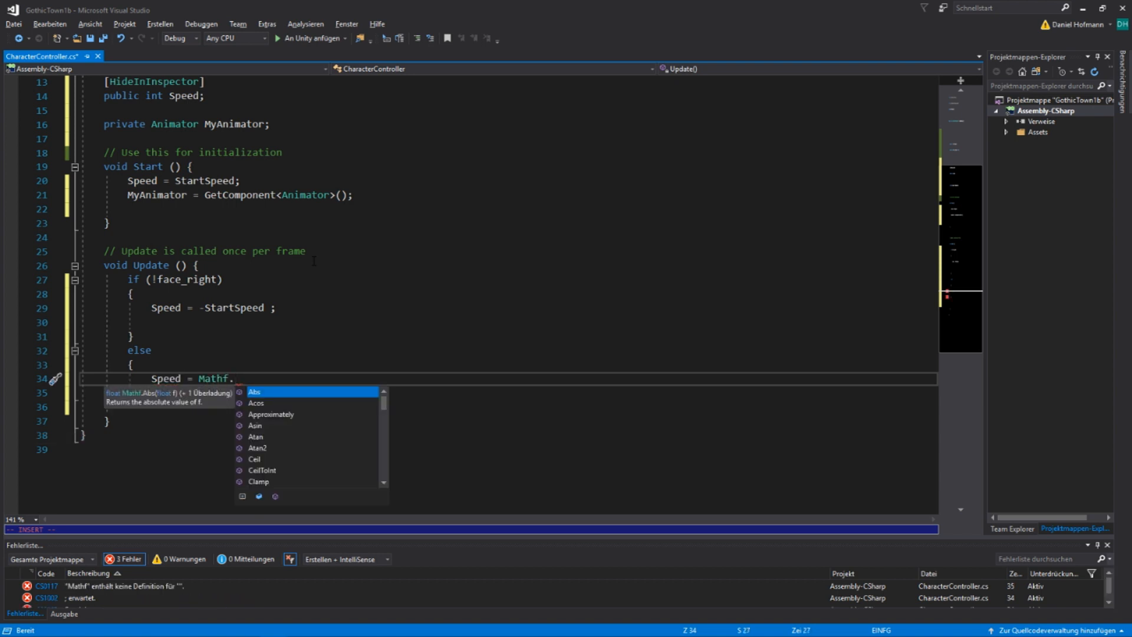
{"action": "key", "text": "Tab"}
{"action": "type", "text": "("}
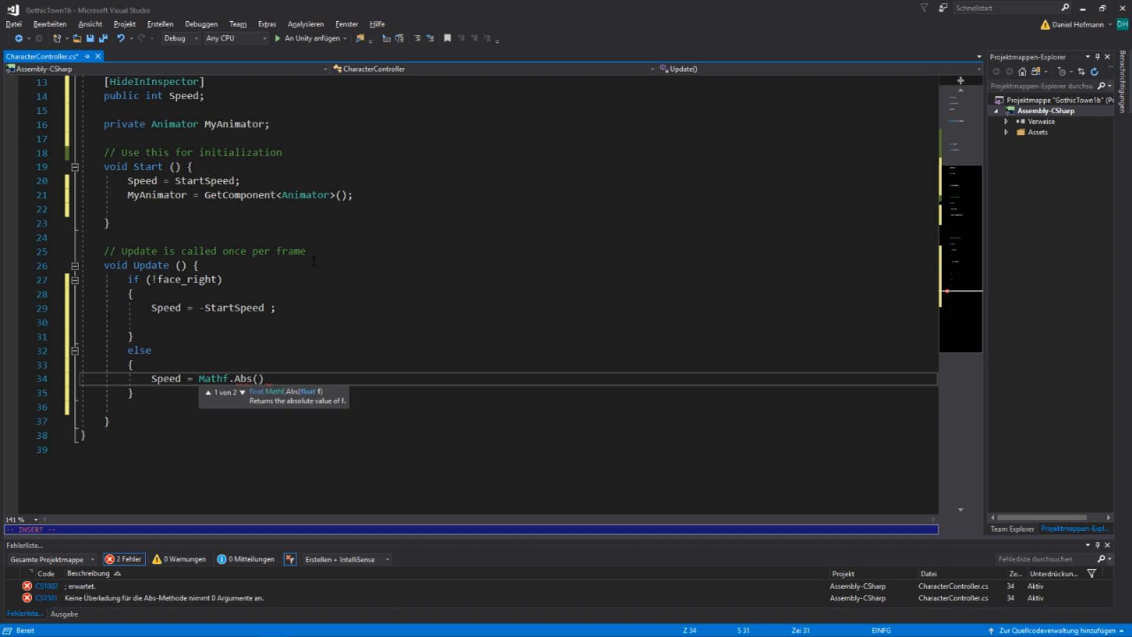
{"action": "type", "text": "StartSpeed);"}
{"action": "key", "text": "Escape"}
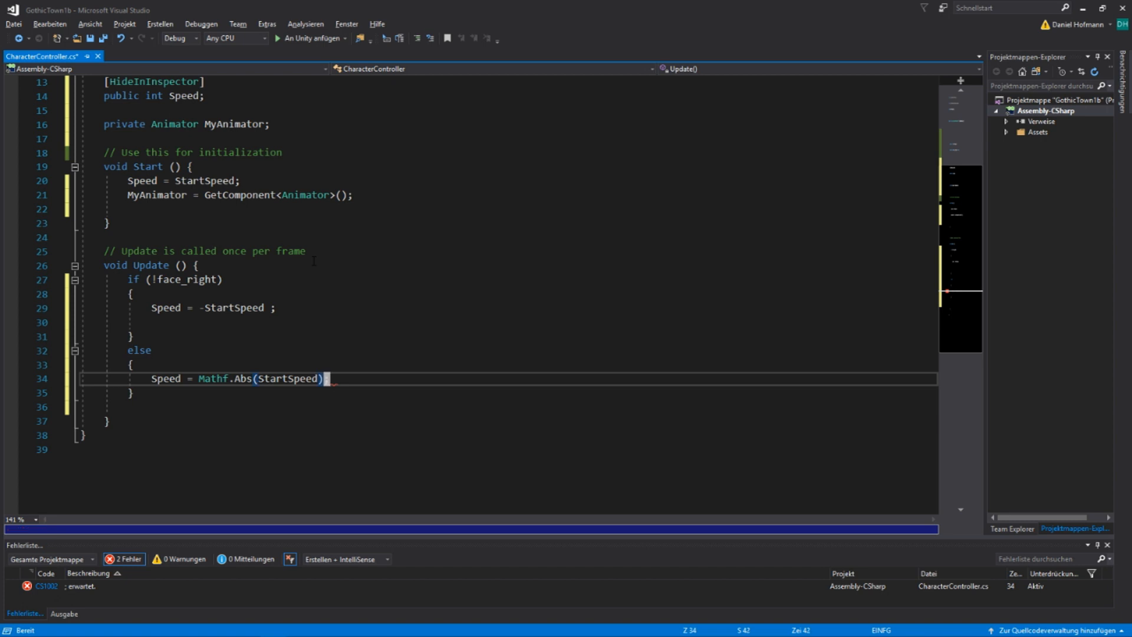
Begin a MyAnimator.SetBool call on a new line below the else block in the Update method
{"action": "key", "text": "j"}
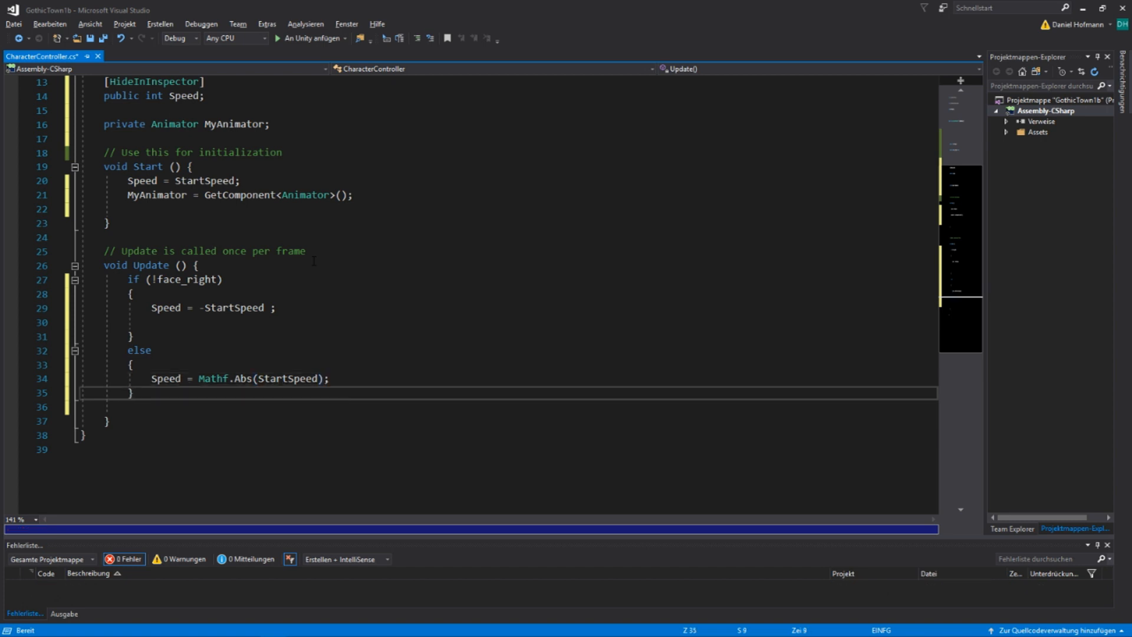
{"action": "key", "text": "o"}
{"action": "key", "text": "Return"}
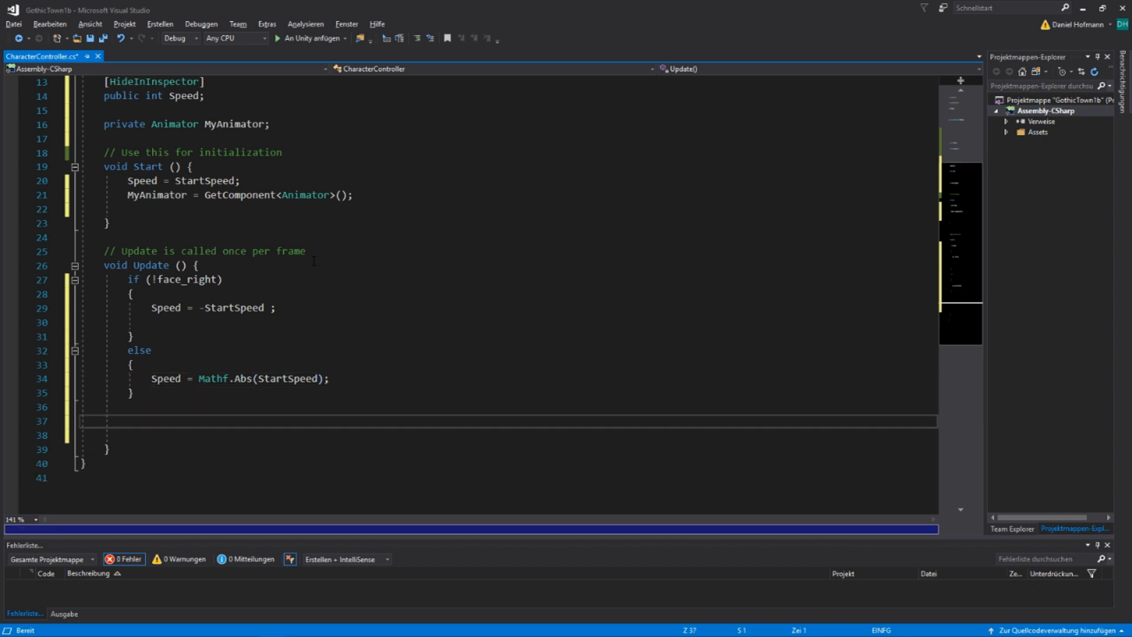
{"action": "key", "text": "Return"}
{"action": "type", "text": "My"}
{"action": "key", "text": "Tab"}
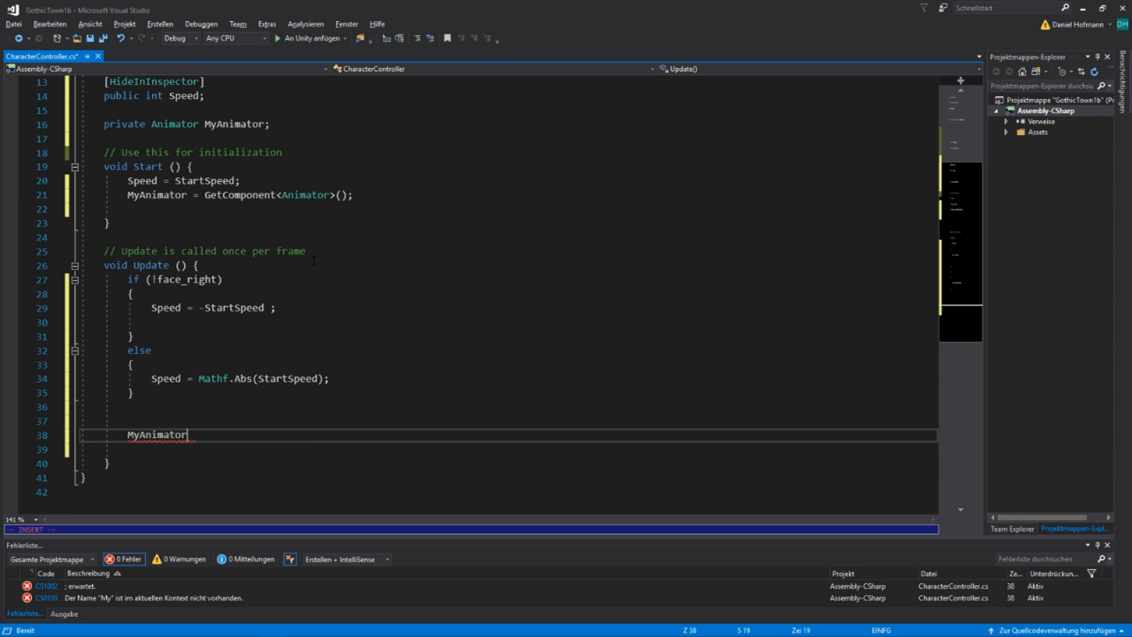
{"action": "type", "text": ".set"}
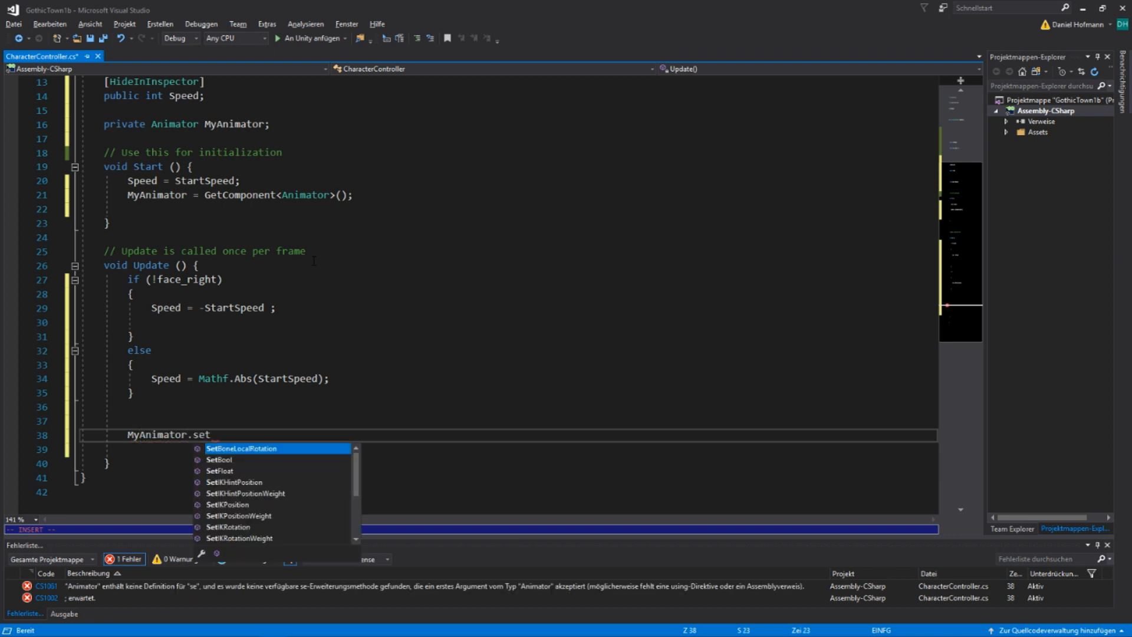
{"action": "type", "text": "boo"}
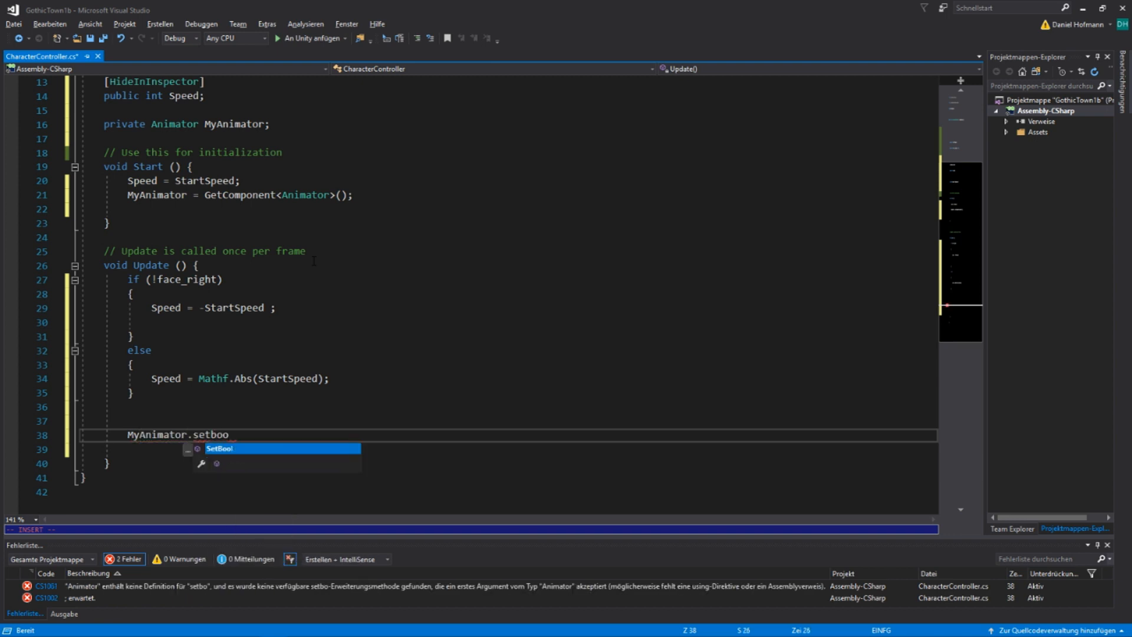
{"action": "key", "text": "Tab"}
{"action": "type", "text": "(\""}
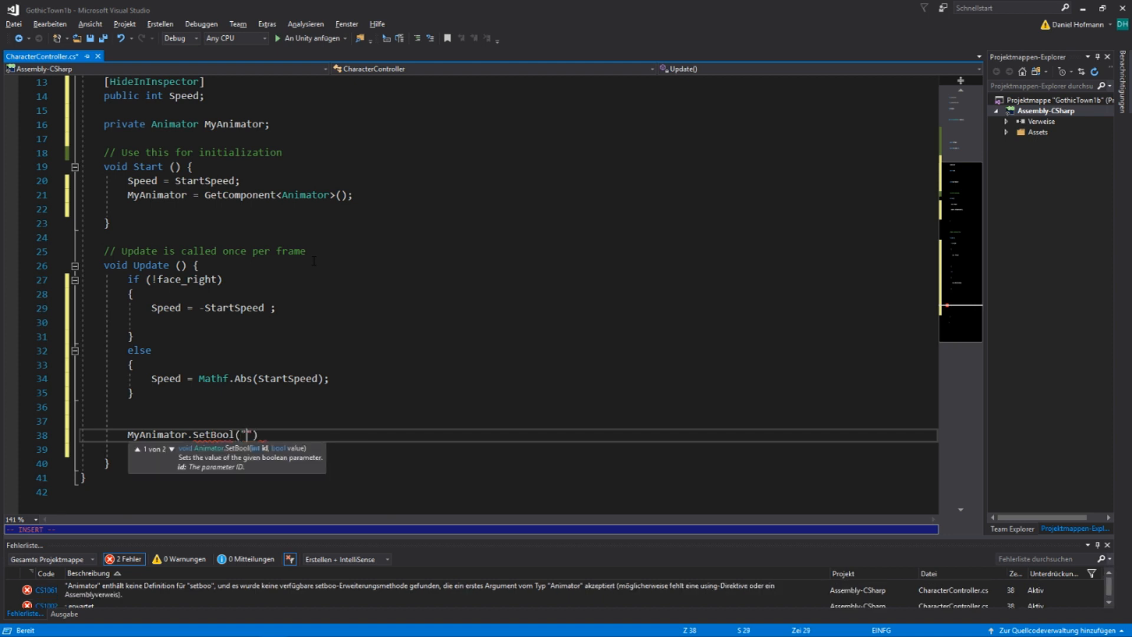
{"action": "type", "text": "face_right\", "}
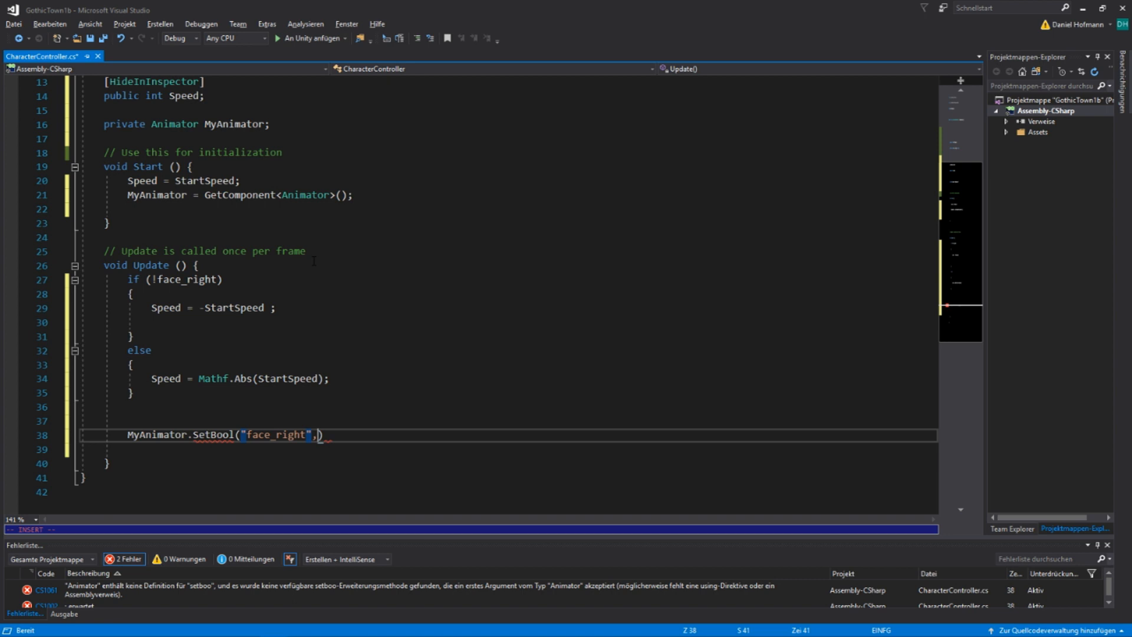
{"action": "type", "text": "face"}
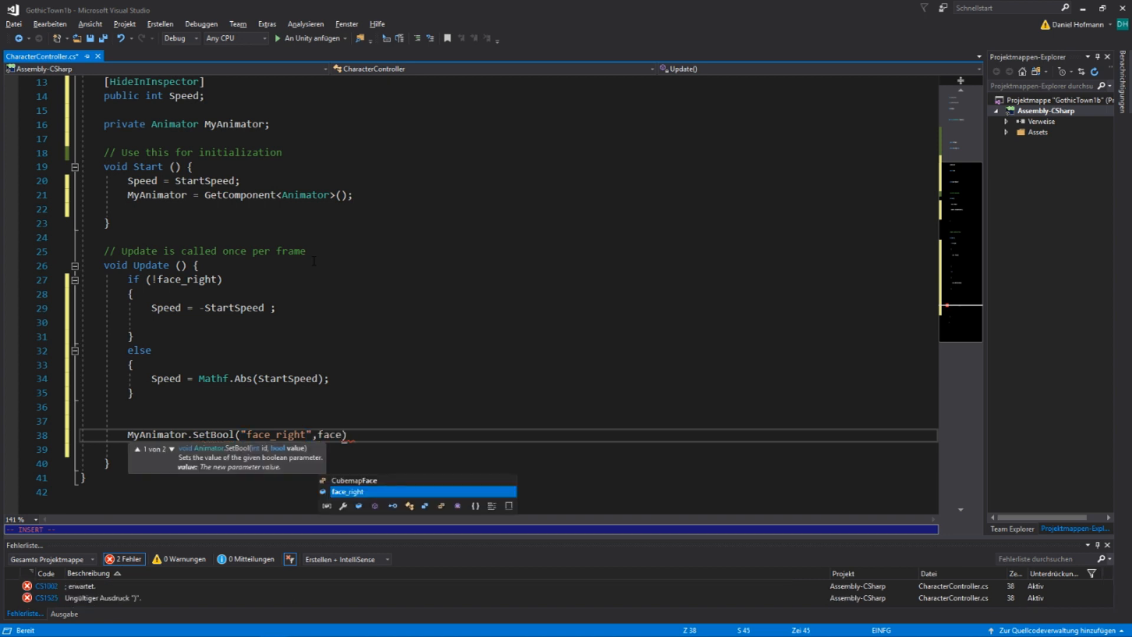
{"action": "type", "text": "_right);"}
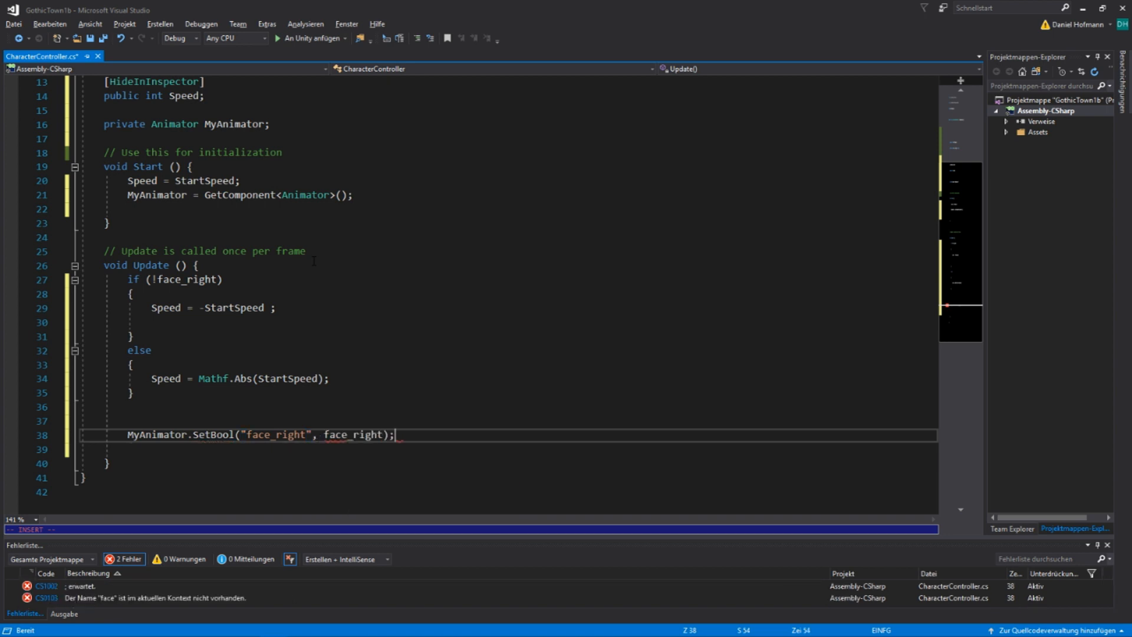
Complete the SetBool call with the arguments "face_right" and face_right, ending the statement with a semicolon
{"action": "key", "text": "Return"}
{"action": "key", "text": "Return"}
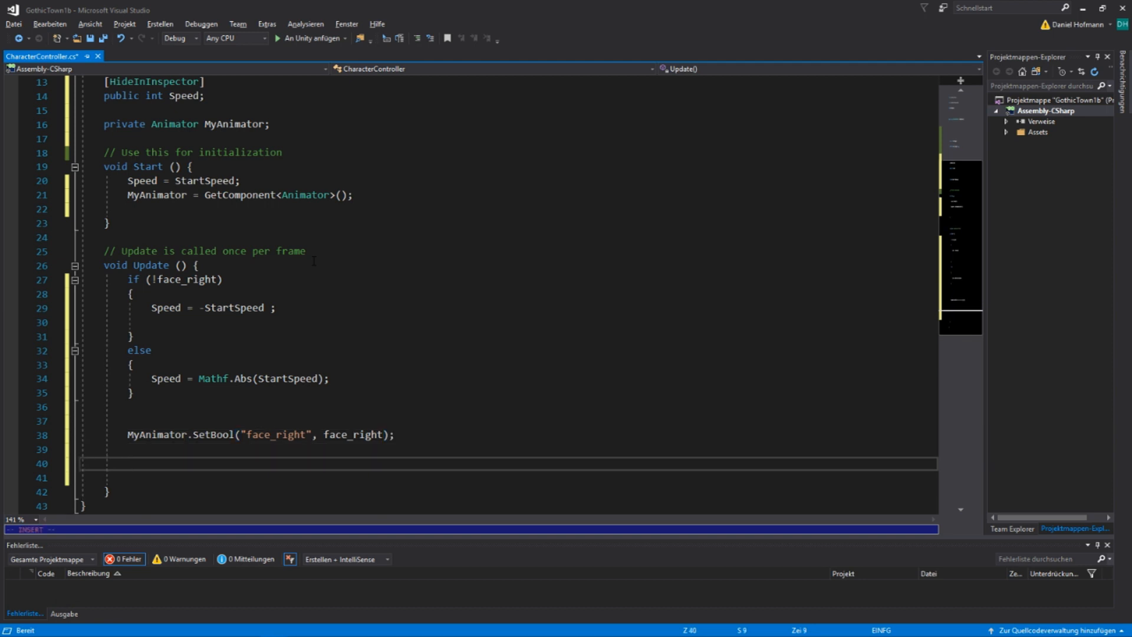
Begin a transform.Translate call on a new line near the end of the Update method, leaving blank lines after the SetBool statement
{"action": "key", "text": "ctrl+End"}
{"action": "left_click", "coordinate": [177, 376]}
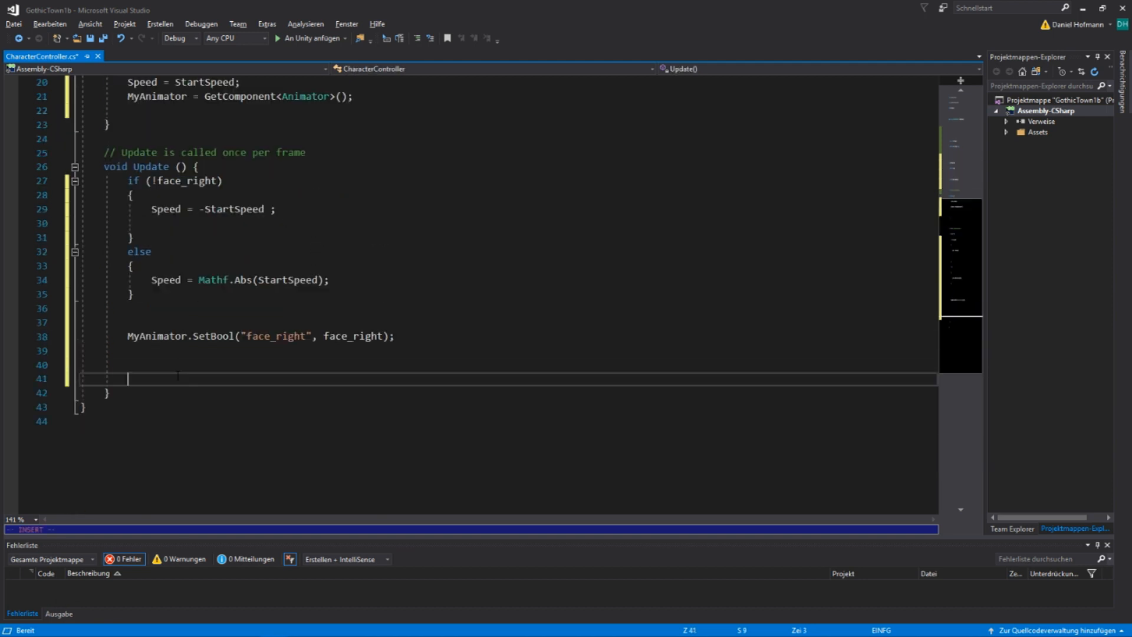
{"action": "key", "text": "Escape"}
{"action": "type", "text": "ko"}
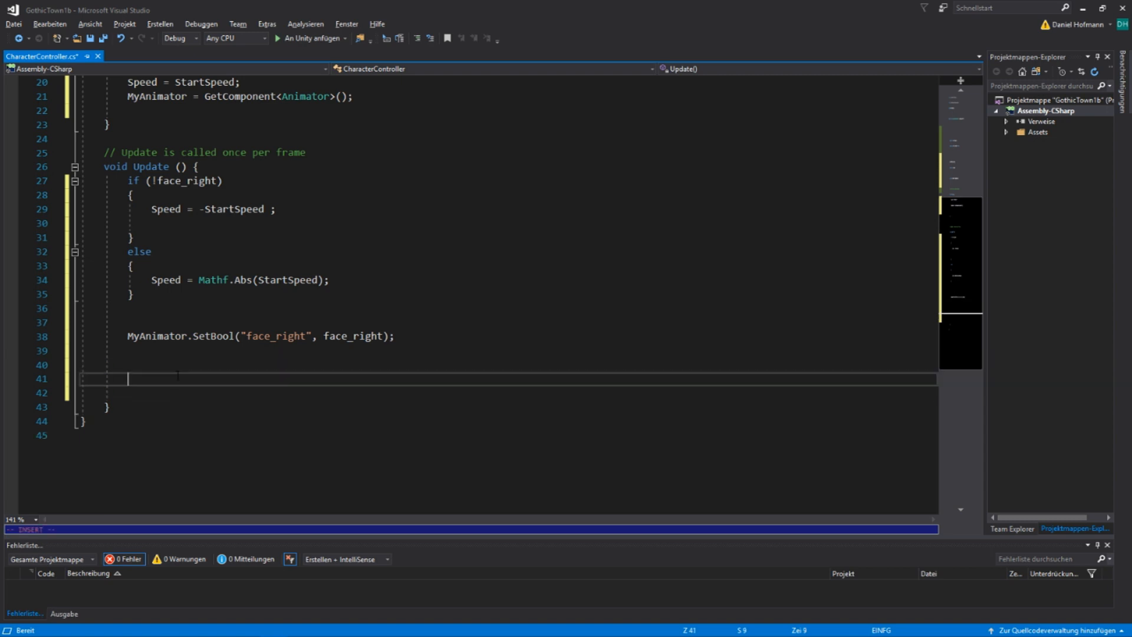
{"action": "type", "text": "tran"}
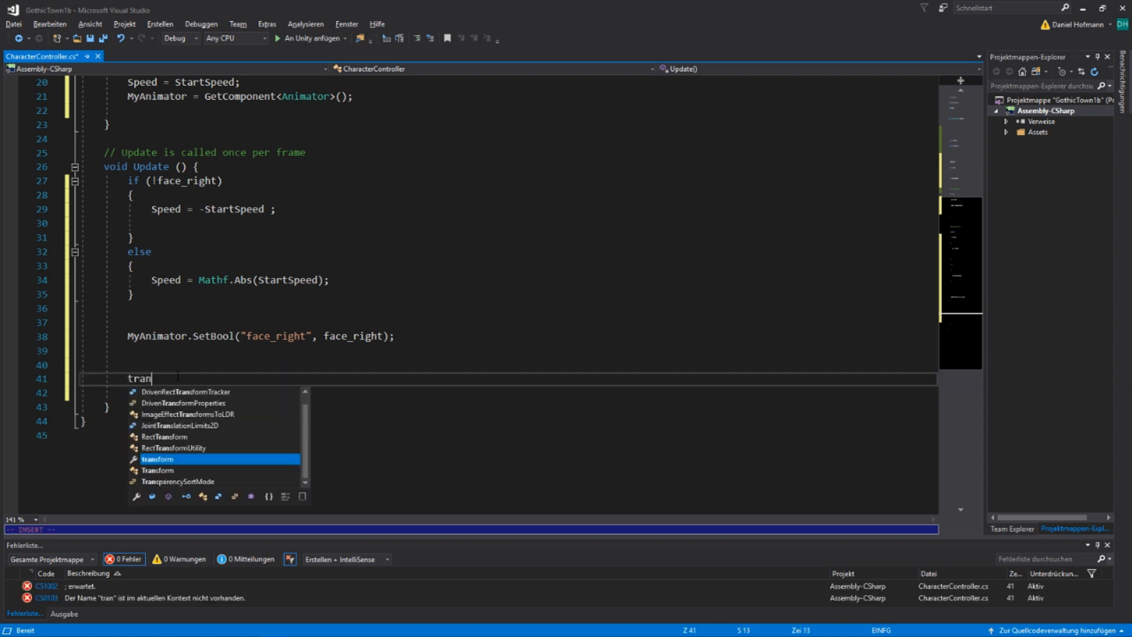
{"action": "key", "text": "Tab"}
{"action": "type", "text": ".Tran"}
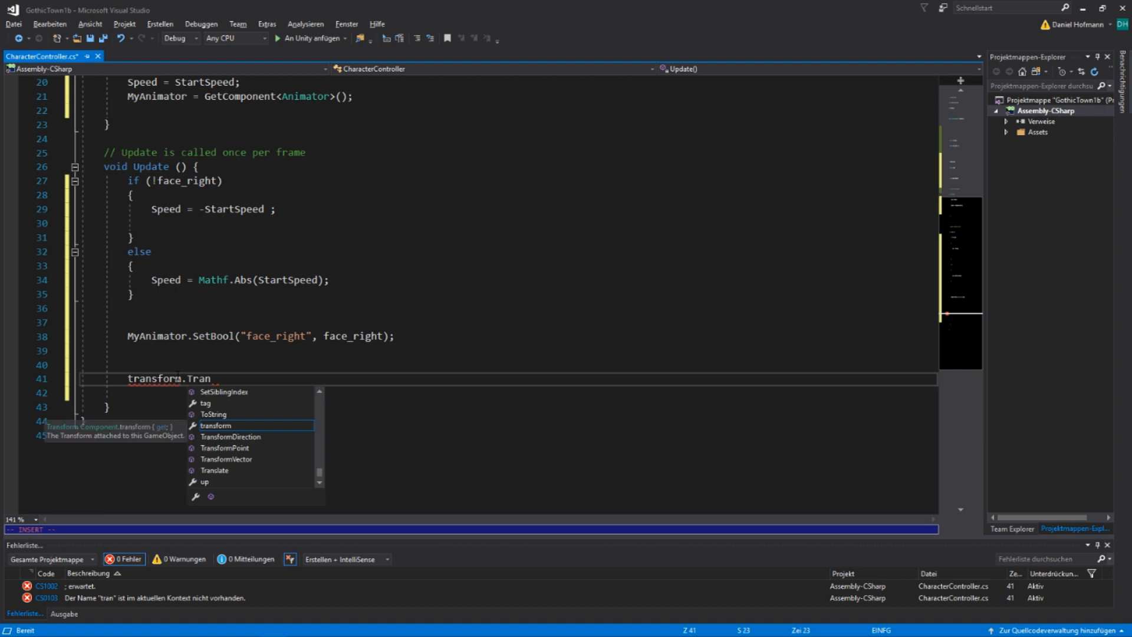
{"action": "type", "text": "sla"}
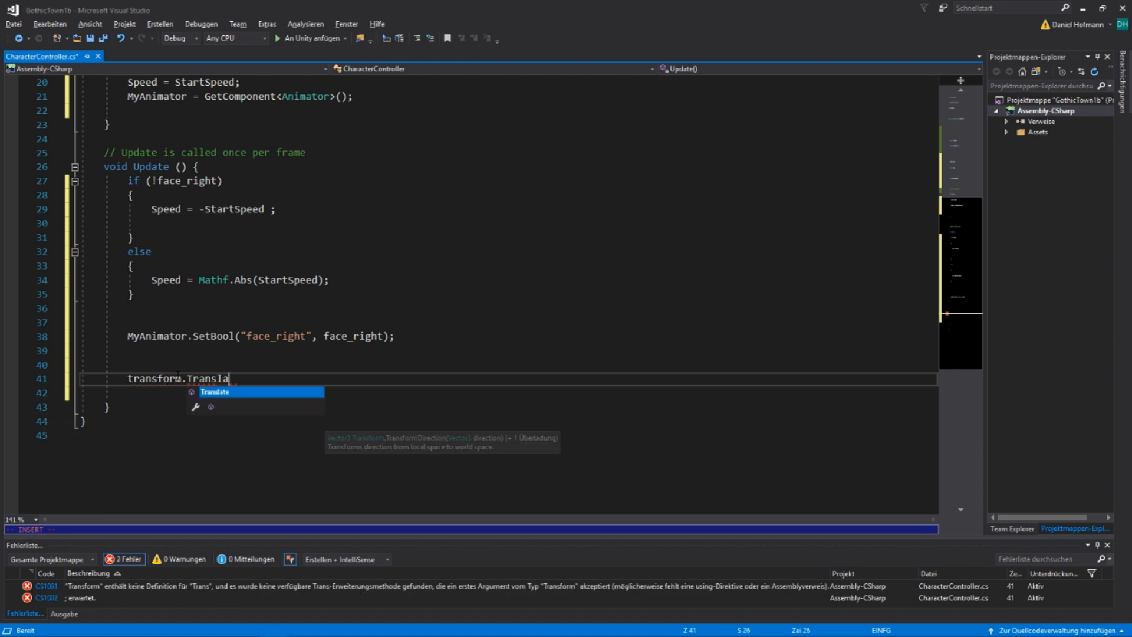
{"action": "key", "text": "Tab"}
{"action": "type", "text": "("}
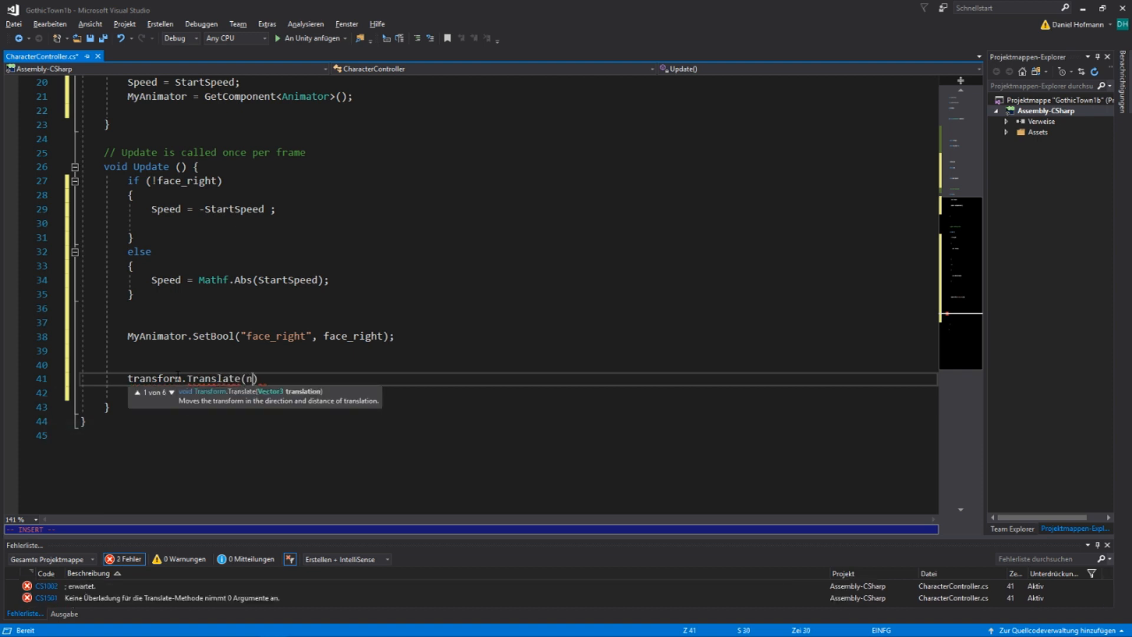
{"action": "type", "text": "new Ve"}
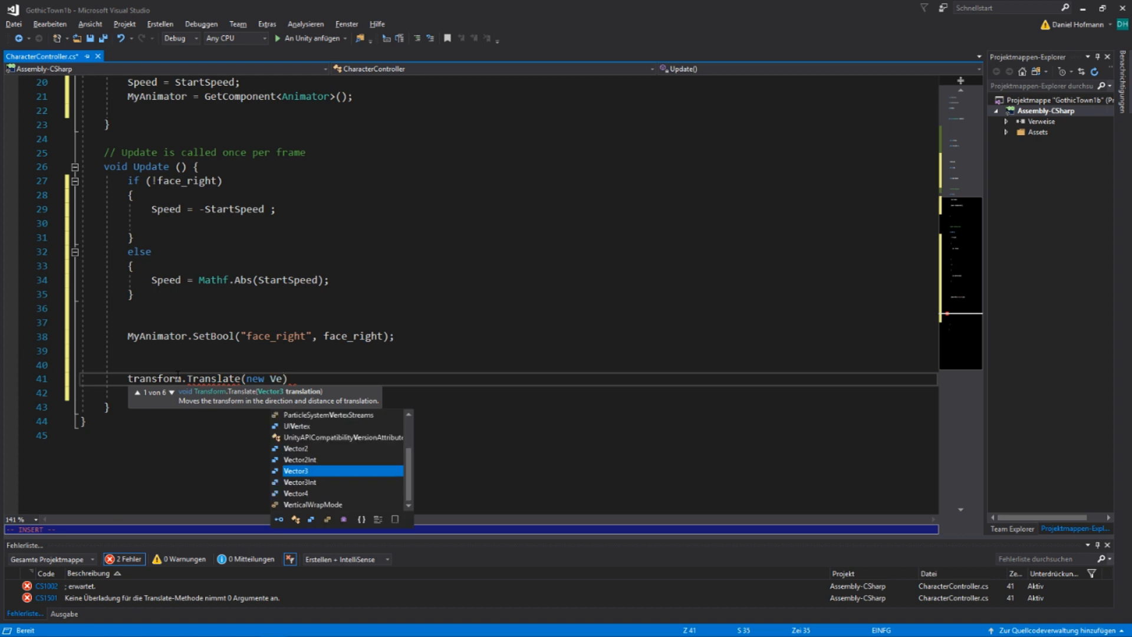
Pass new Vector3(Speed, 0, 0) as the argument of the Translate call
{"action": "key", "text": "Tab"}
{"action": "type", "text": "(Spe"}
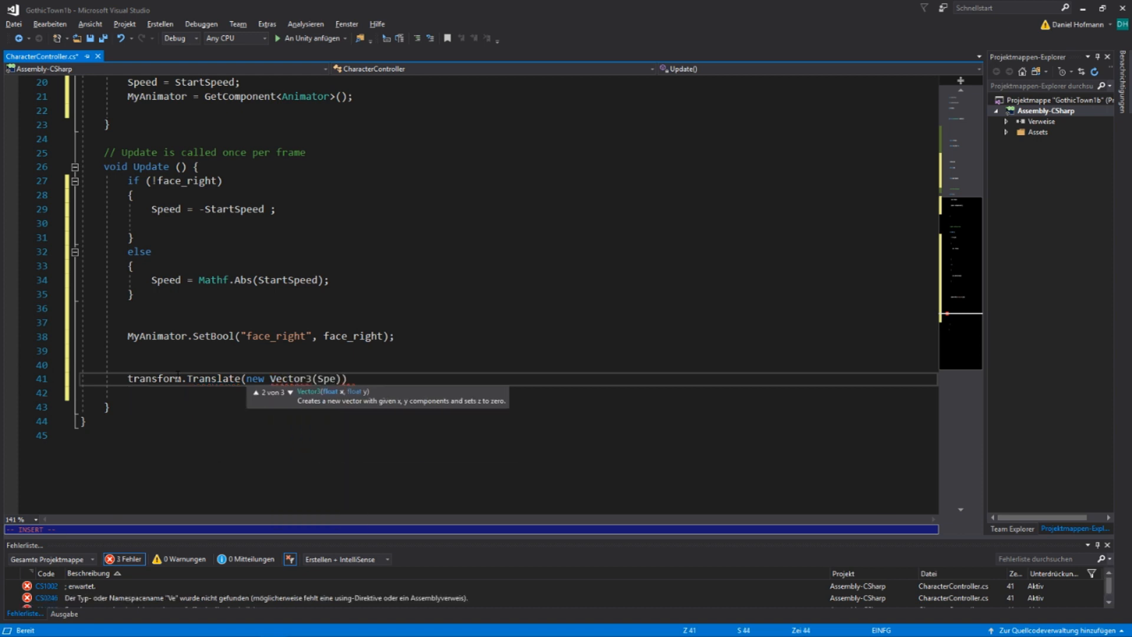
{"action": "type", "text": "ed,"}
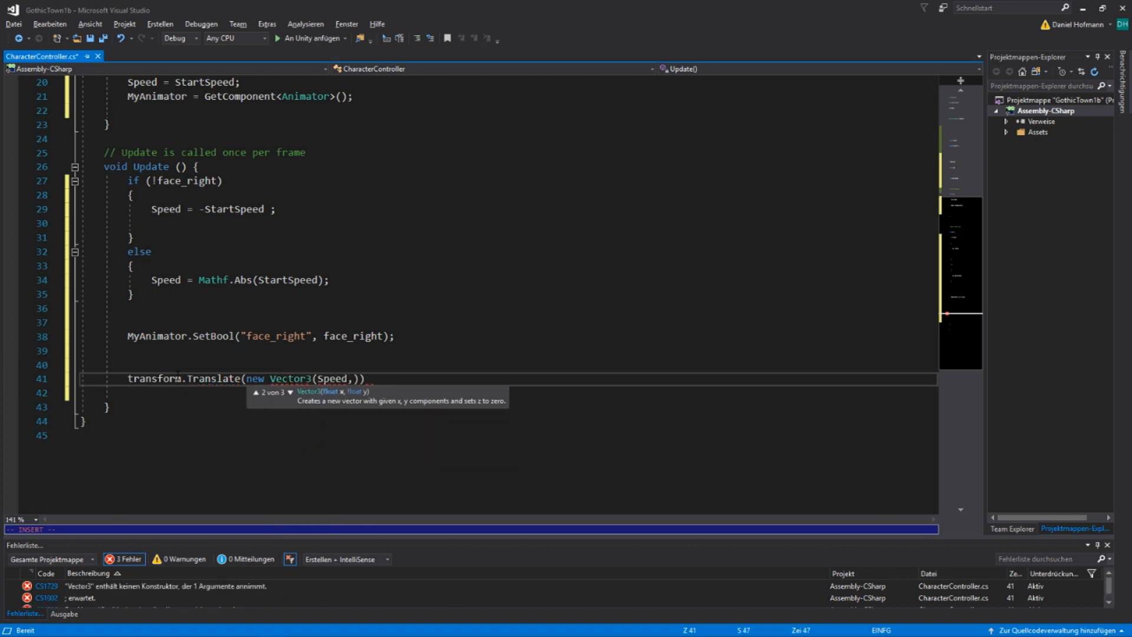
{"action": "type", "text": "0,0"}
{"action": "key", "text": "Escape"}
Multiply the Translate vector by Time.deltaTime and end the statement with a semicolon
{"action": "type", "text": "a) * Time."}
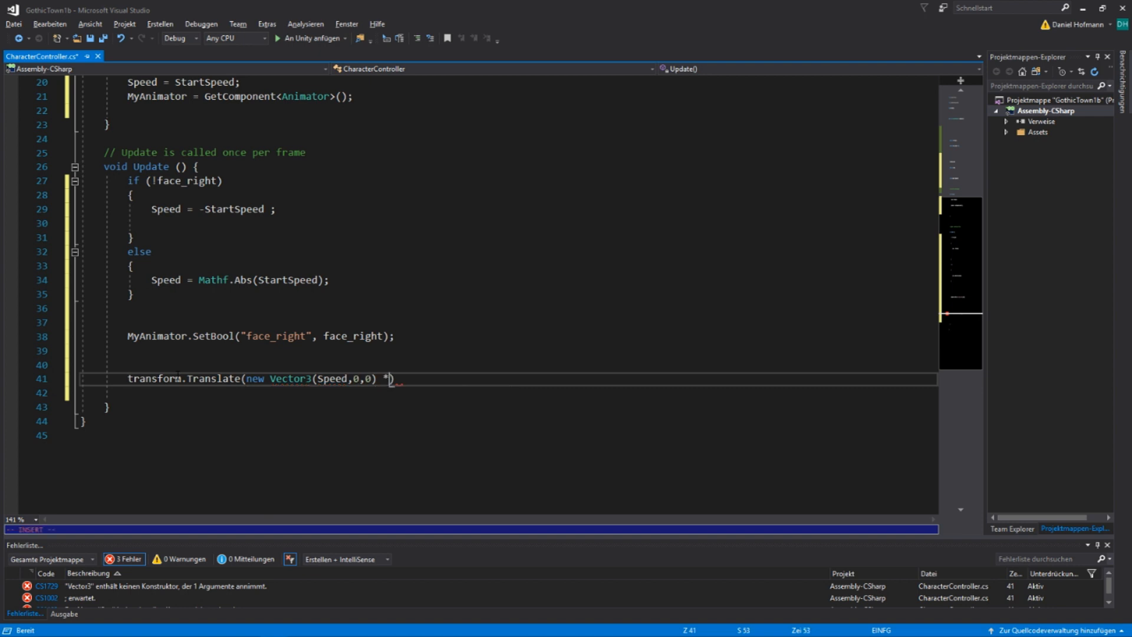
{"action": "type", "text": "del"}
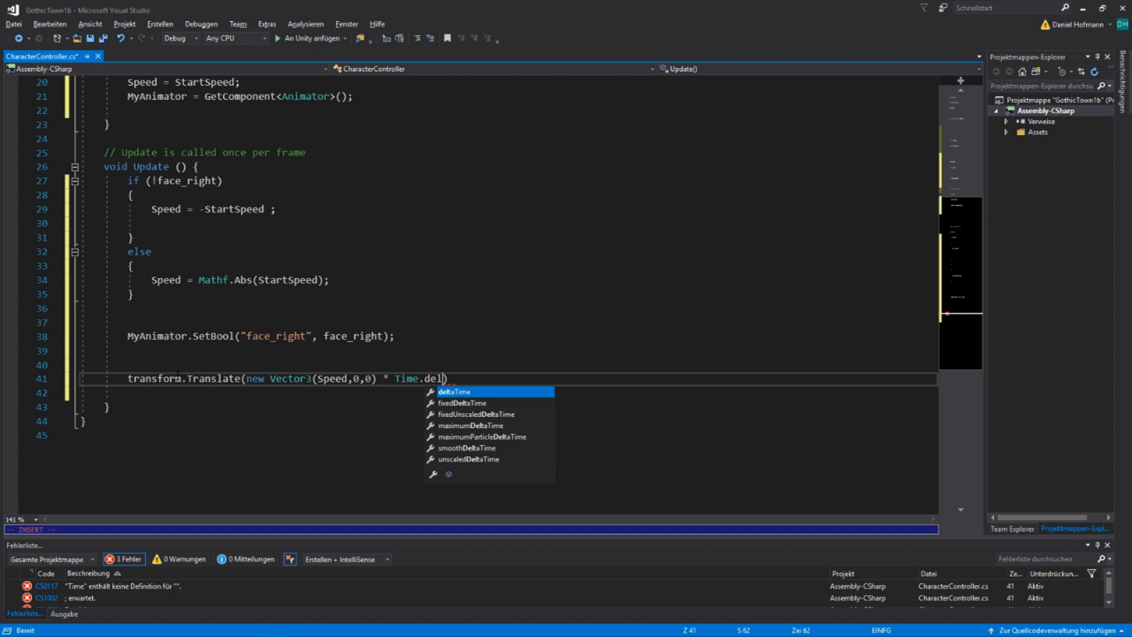
{"action": "key", "text": "Tab"}
{"action": "key", "text": "Escape"}
{"action": "type", "text": "A;"}
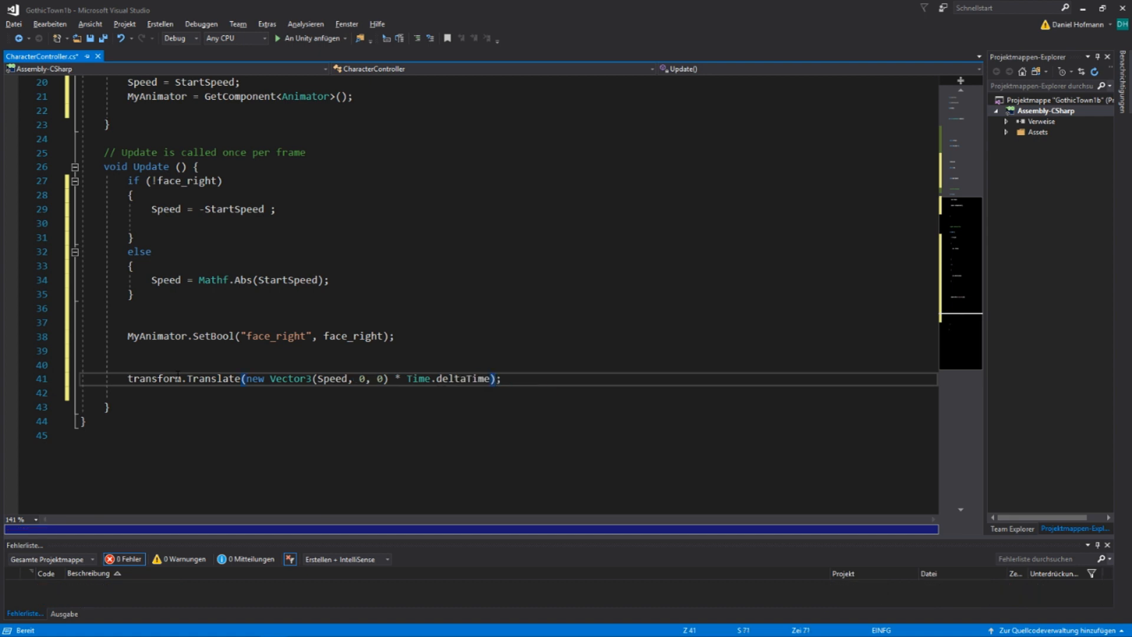
{"action": "key", "text": "Escape"}
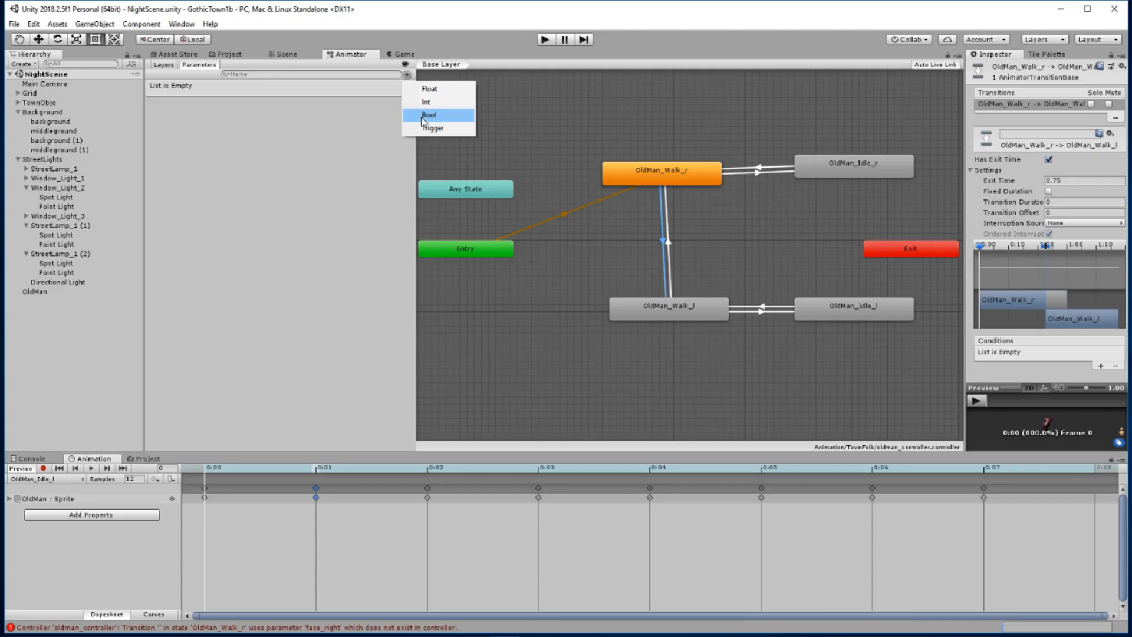
Add a Bool parameter named face_right to the old man's animator controller in Unity
{"action": "left_click", "coordinate": [430, 114]}
{"action": "type", "text": "fa"}
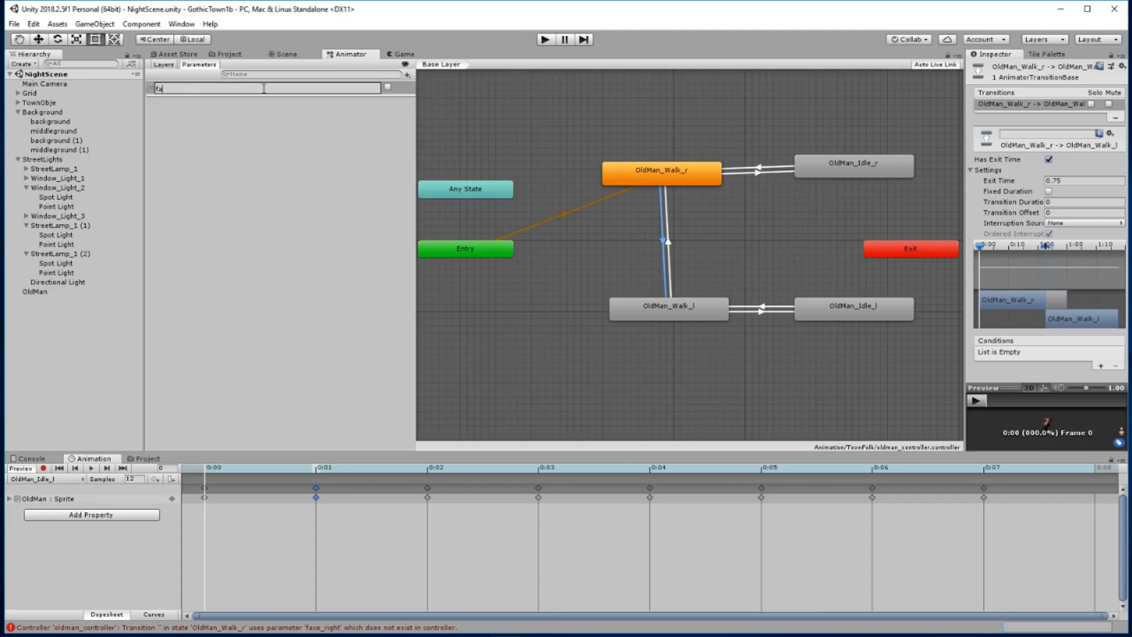
{"action": "type", "text": "ce_right"}
{"action": "key", "text": "Return"}
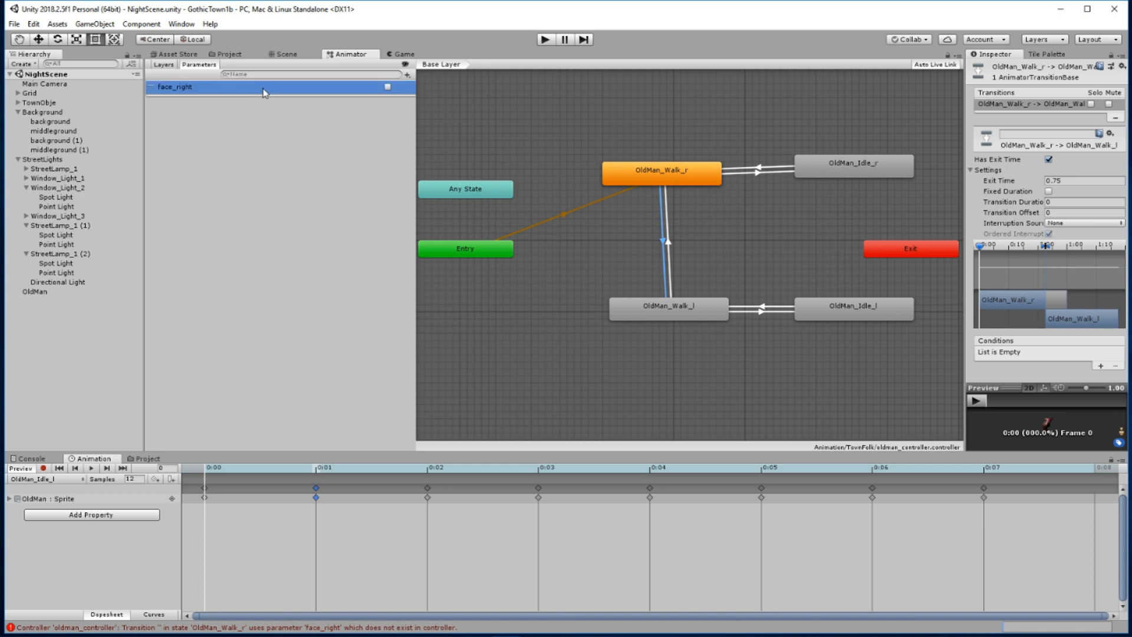
Add a Trigger parameter named idle_right to the animator controller
{"action": "left_click", "coordinate": [407, 75]}
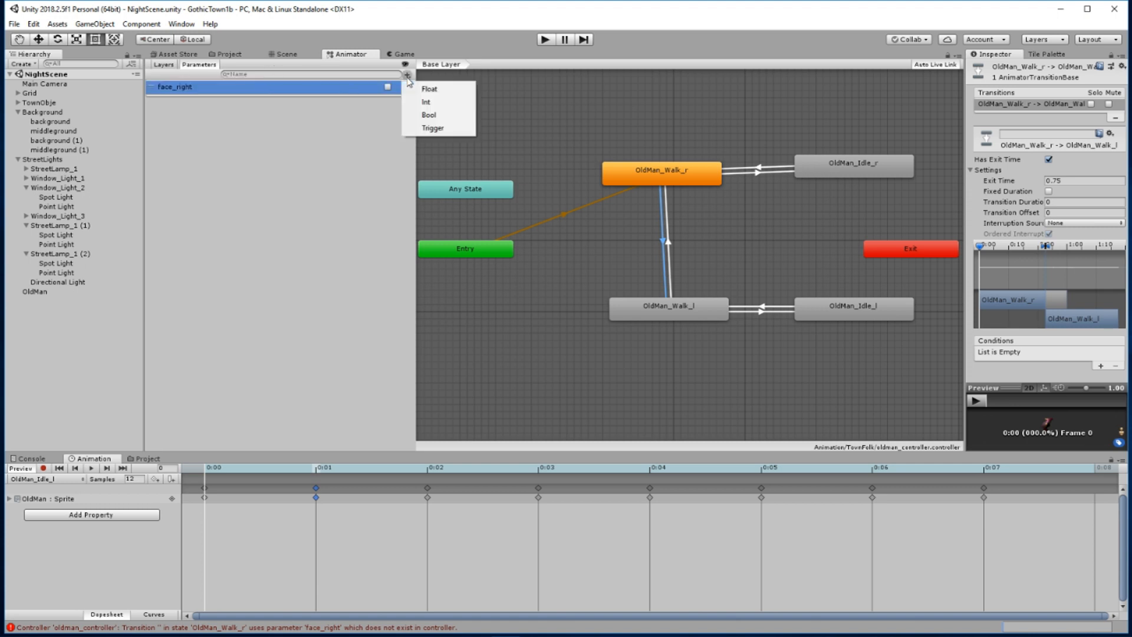
{"action": "left_click", "coordinate": [432, 128]}
{"action": "key", "text": "BackSpace"}
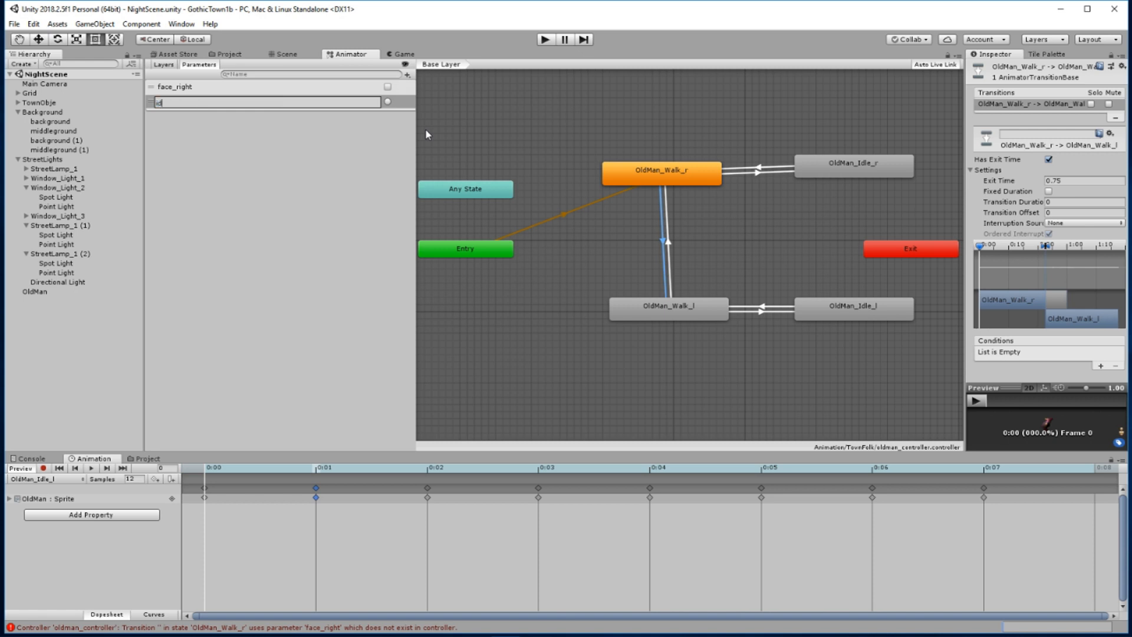
{"action": "type", "text": "idle_right"}
{"action": "key", "text": "Return"}
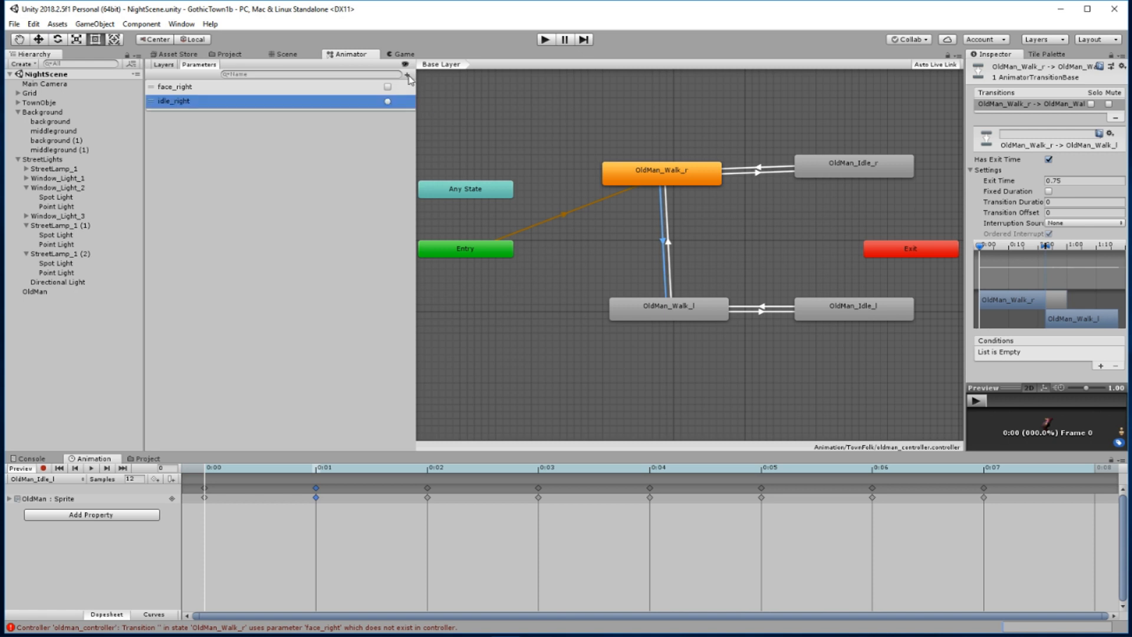
Add a second Trigger parameter named idle_left to the animator controller
{"action": "left_click", "coordinate": [406, 75]}
{"action": "left_click", "coordinate": [429, 130]}
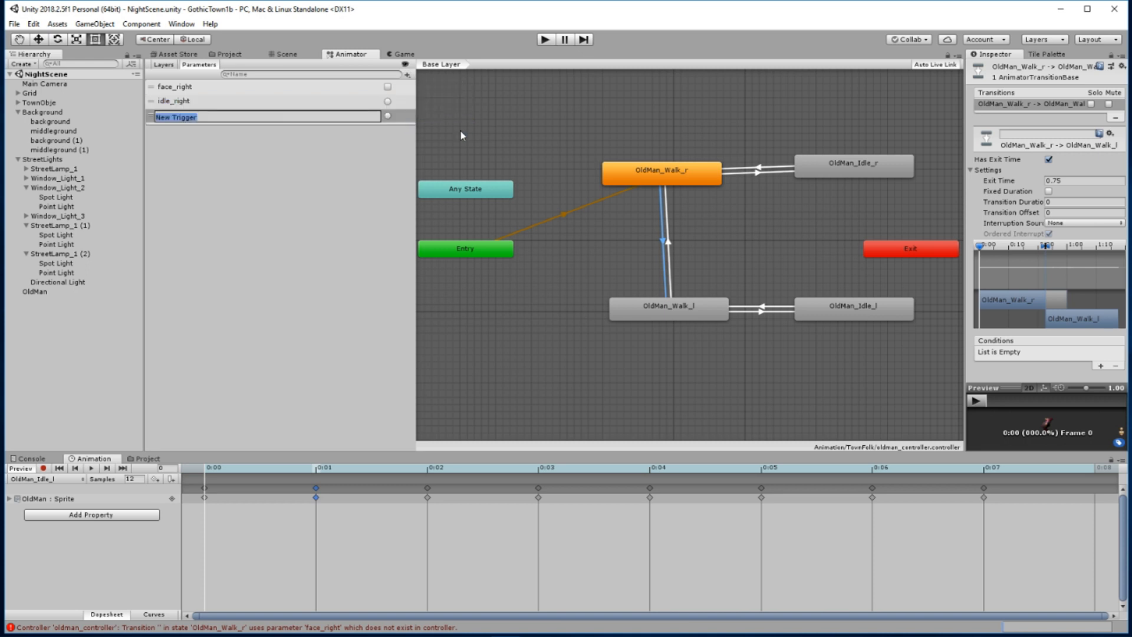
{"action": "type", "text": "idle_left"}
{"action": "key", "text": "Return"}
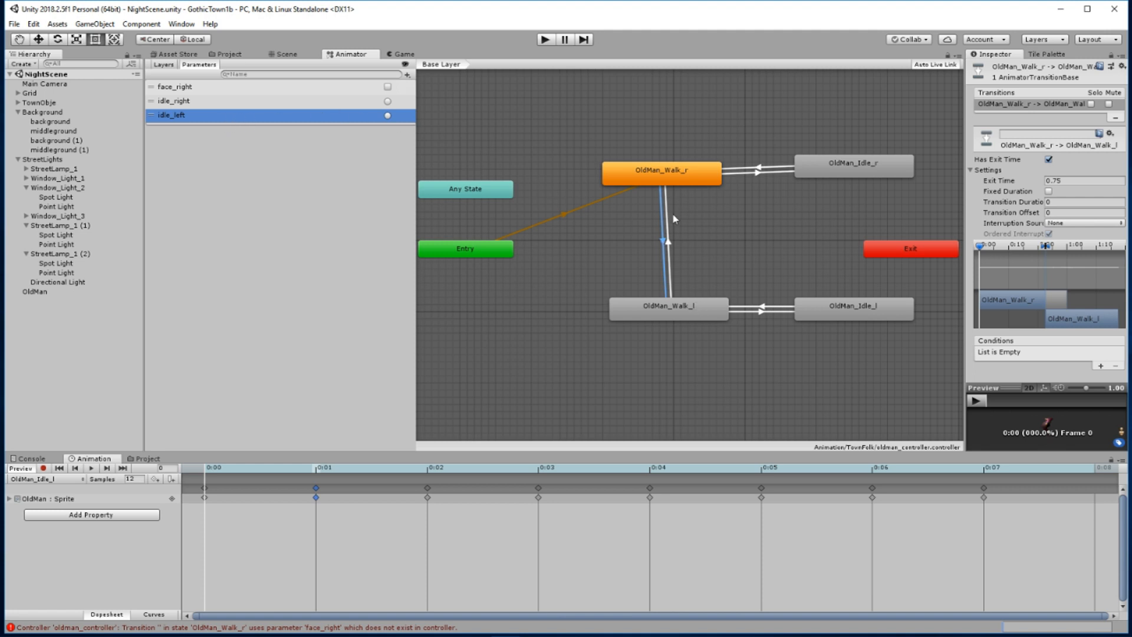
Turn off Has Exit Time for the transition from OldMan_Walk_r to OldMan_Walk_l
{"action": "left_click", "coordinate": [664, 242]}
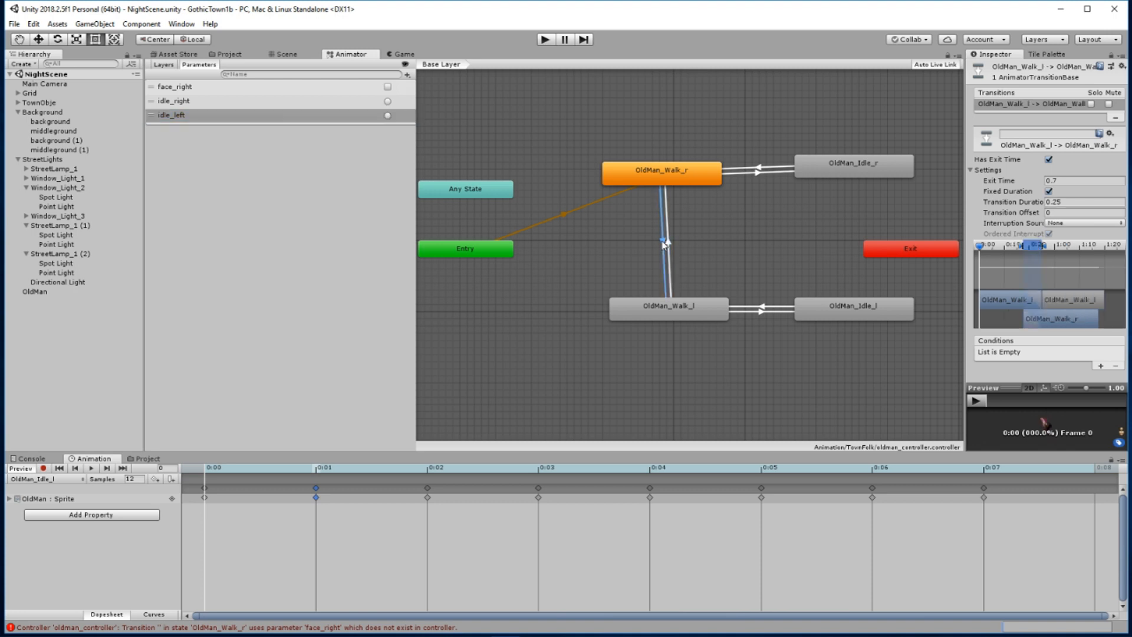
{"action": "left_click", "coordinate": [666, 242]}
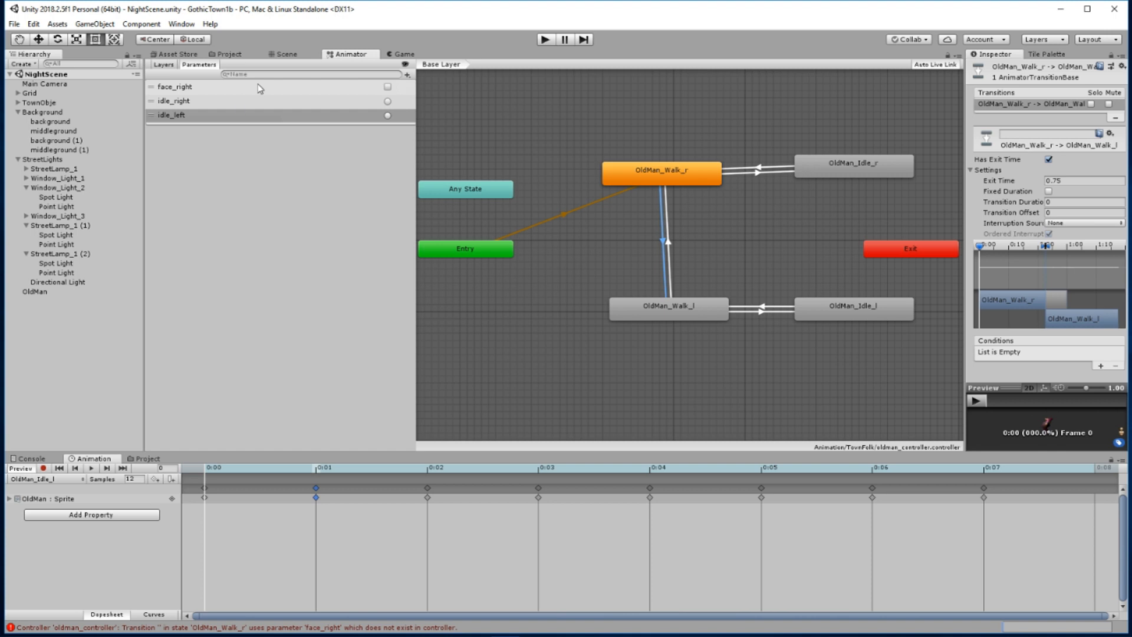
{"action": "left_click", "coordinate": [1048, 160]}
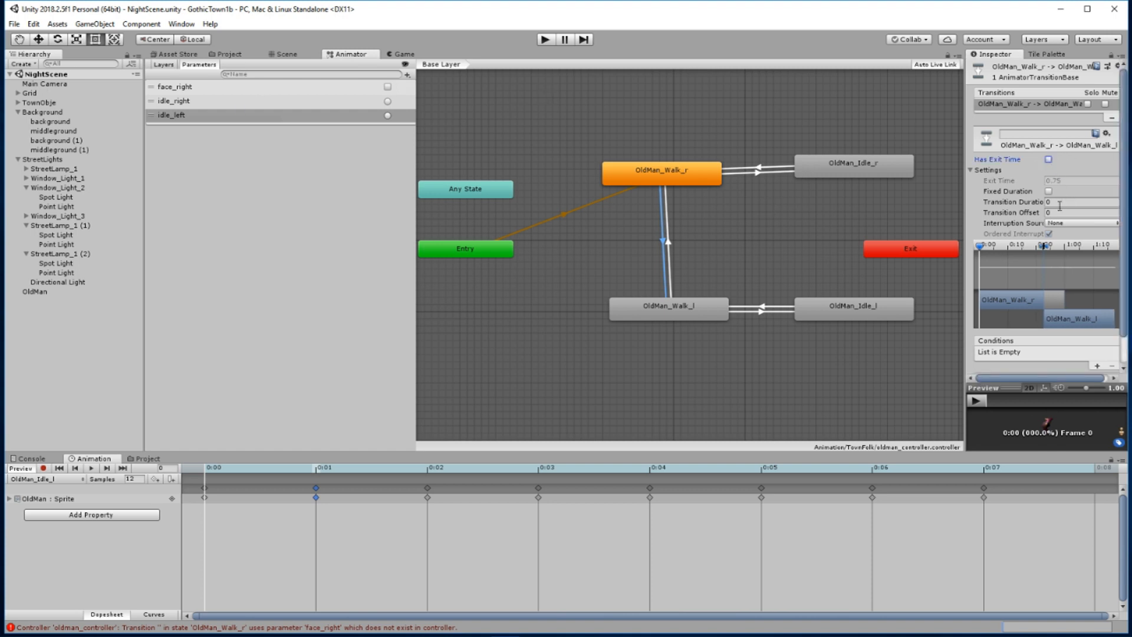
Turn off Has Exit Time and Fixed Duration for the OldMan_Walk_l to OldMan_Walk_r transition and set its Transition Duration to 0
{"action": "left_click", "coordinate": [669, 249]}
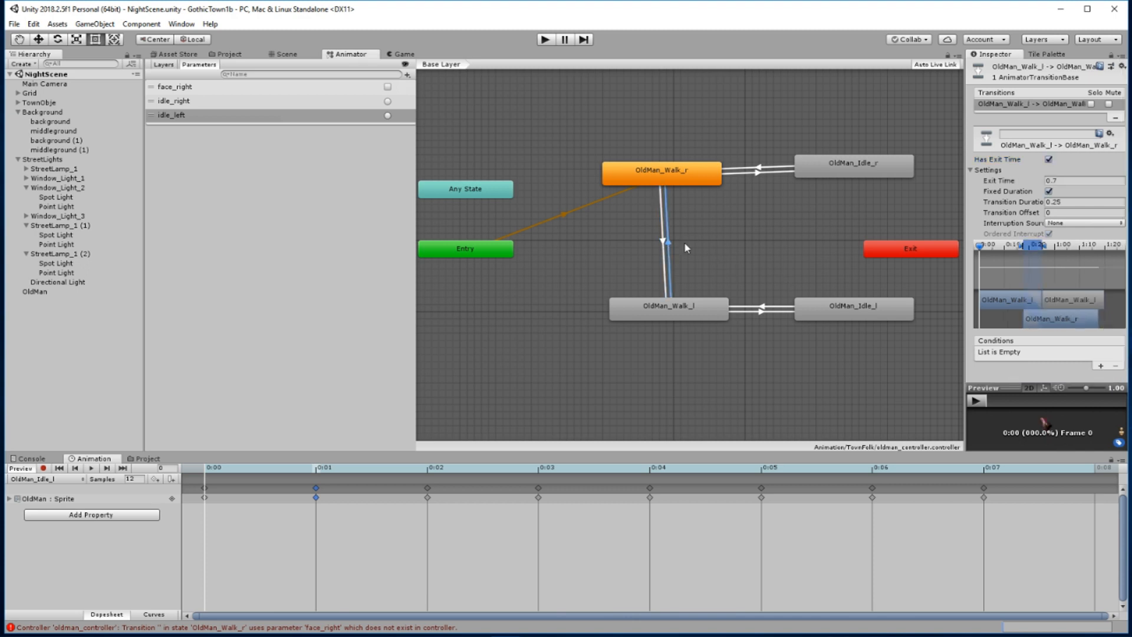
{"action": "left_click", "coordinate": [1048, 160]}
{"action": "left_click", "coordinate": [1048, 191]}
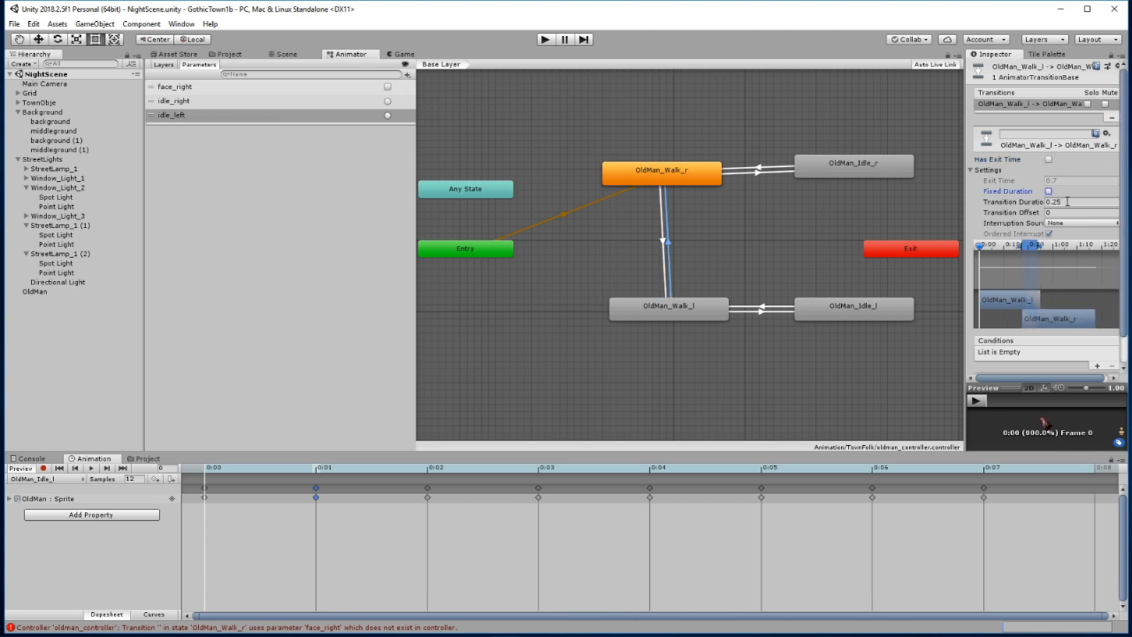
{"action": "left_click", "coordinate": [1009, 202]}
{"action": "type", "text": "0"}
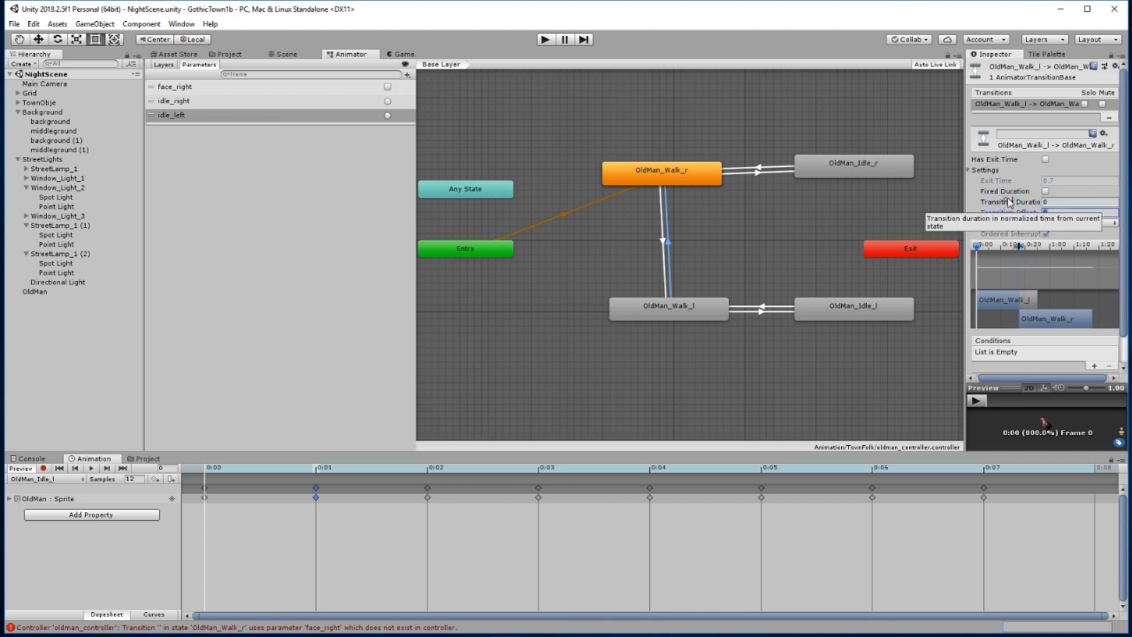
Add the condition face_right = true to the transition from OldMan_Walk_l to OldMan_Walk_r
{"action": "key", "text": "Tab"}
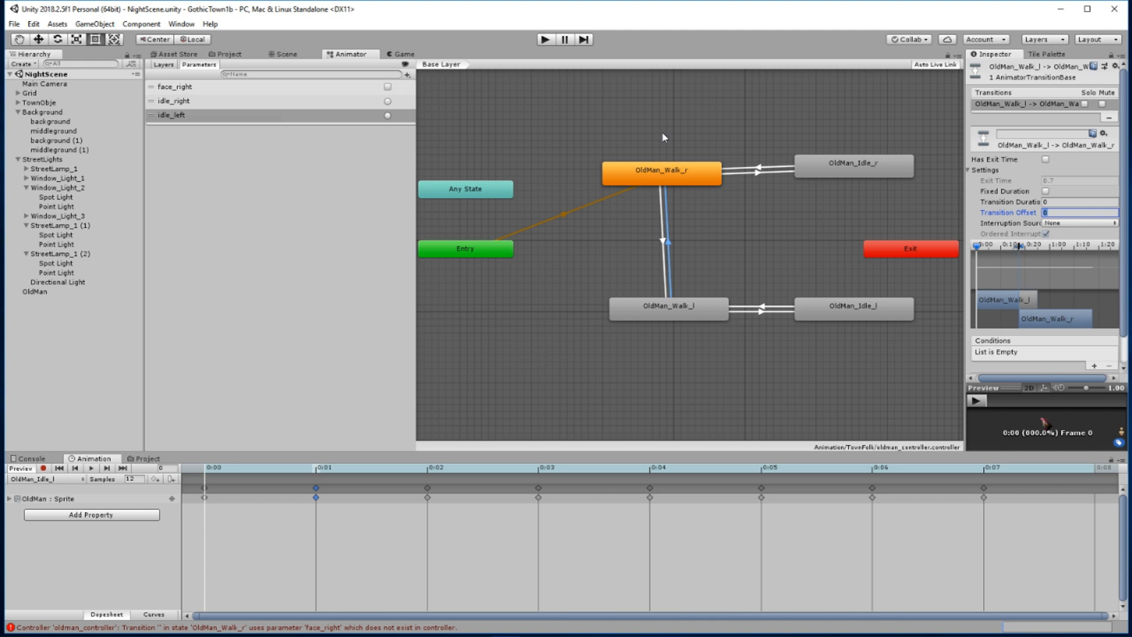
{"action": "left_click", "coordinate": [662, 242]}
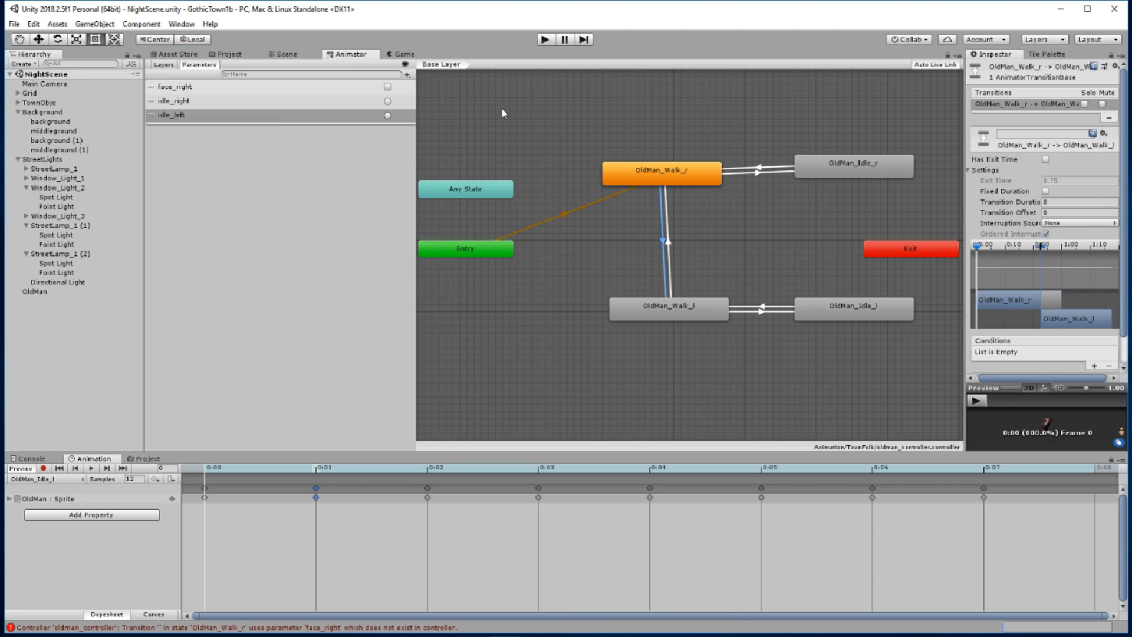
{"action": "left_click", "coordinate": [667, 247]}
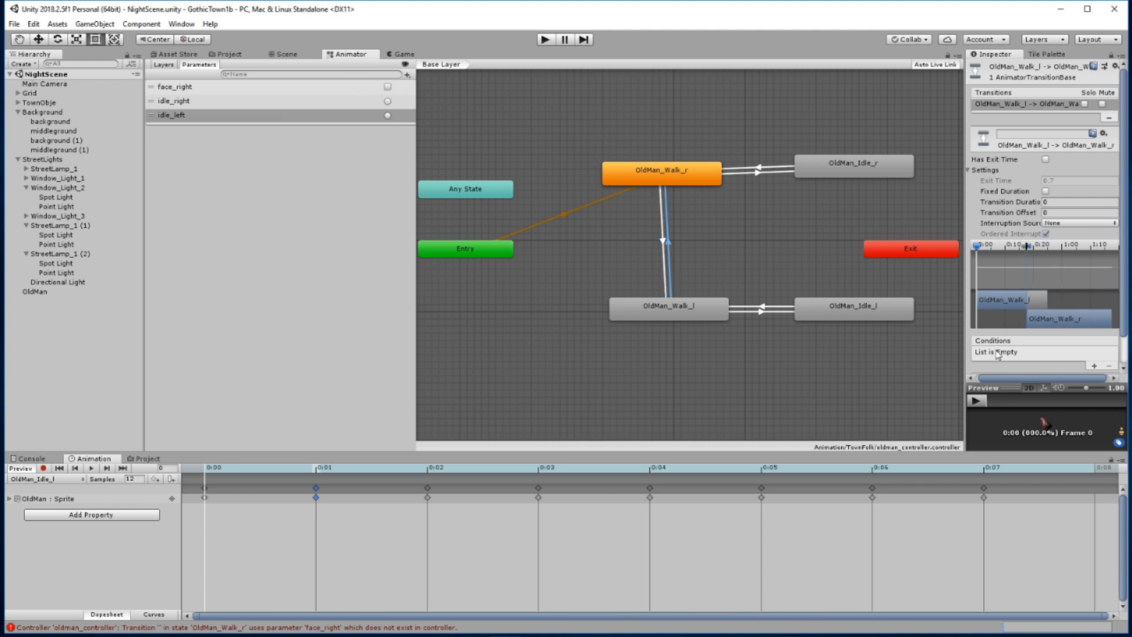
{"action": "left_click", "coordinate": [1095, 367]}
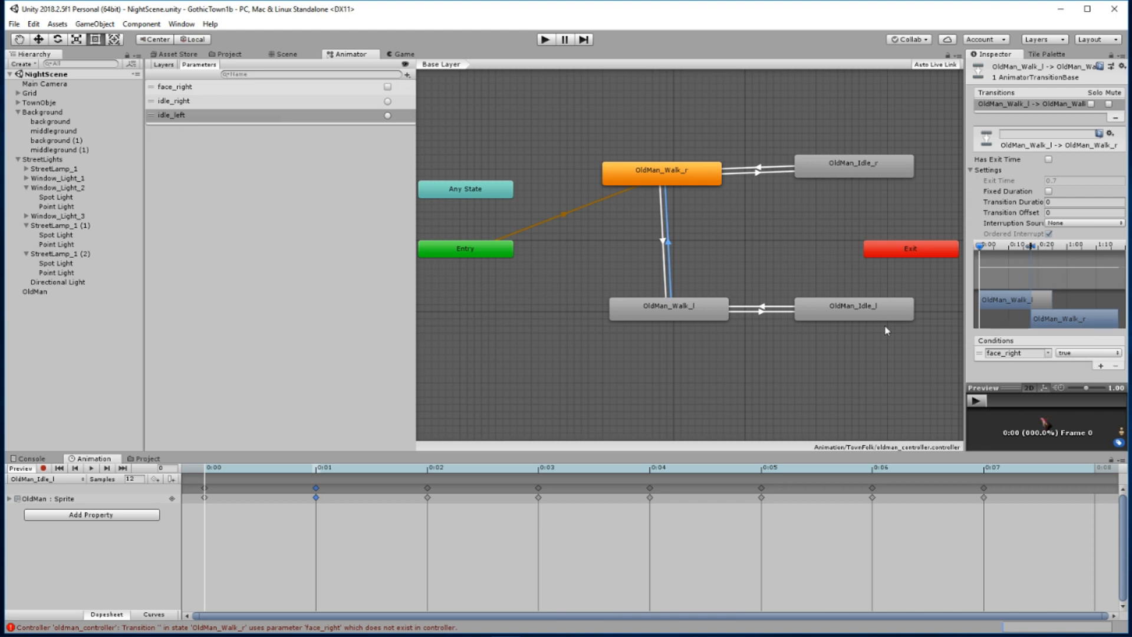
Add the condition face_right = false to the transition from OldMan_Walk_r to OldMan_Walk_l
{"action": "left_click", "coordinate": [660, 254]}
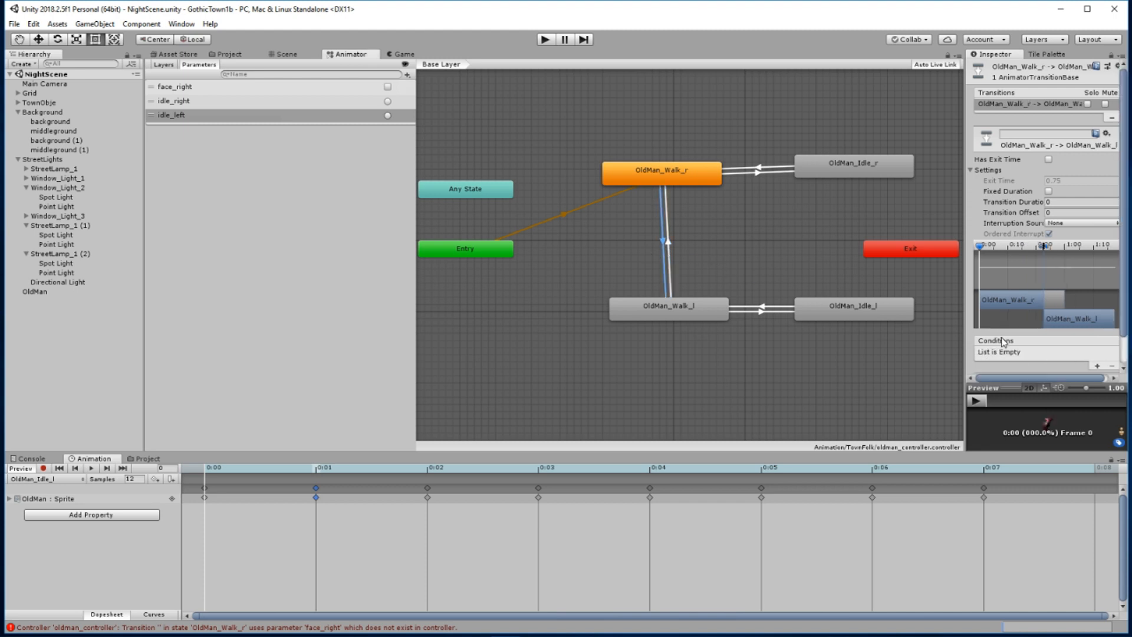
{"action": "left_click", "coordinate": [1097, 366]}
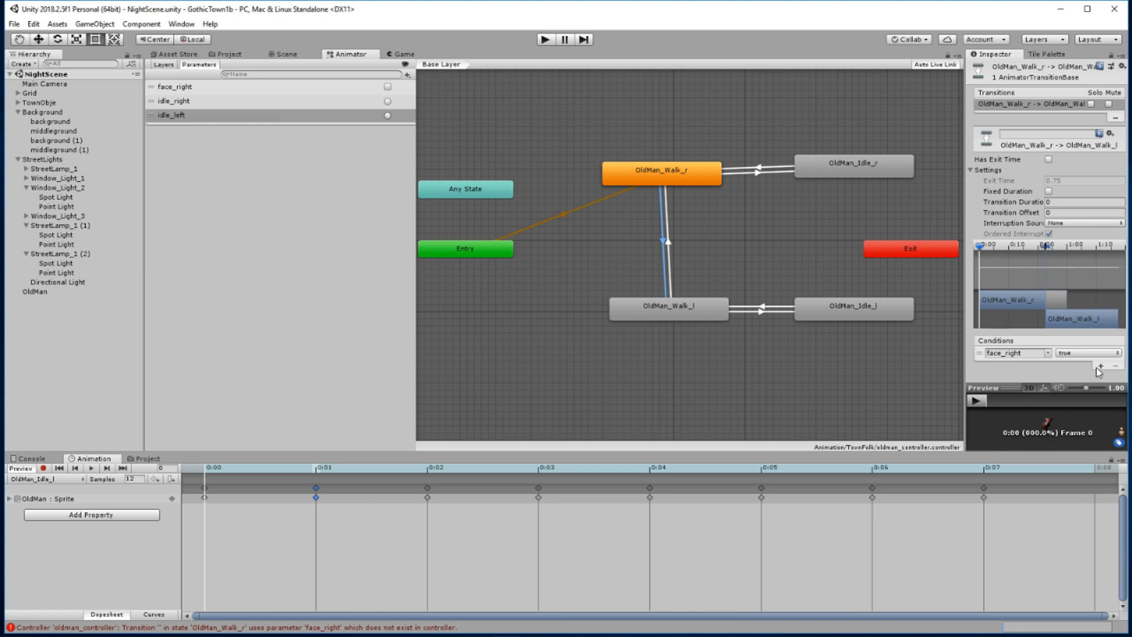
{"action": "left_click", "coordinate": [1077, 354]}
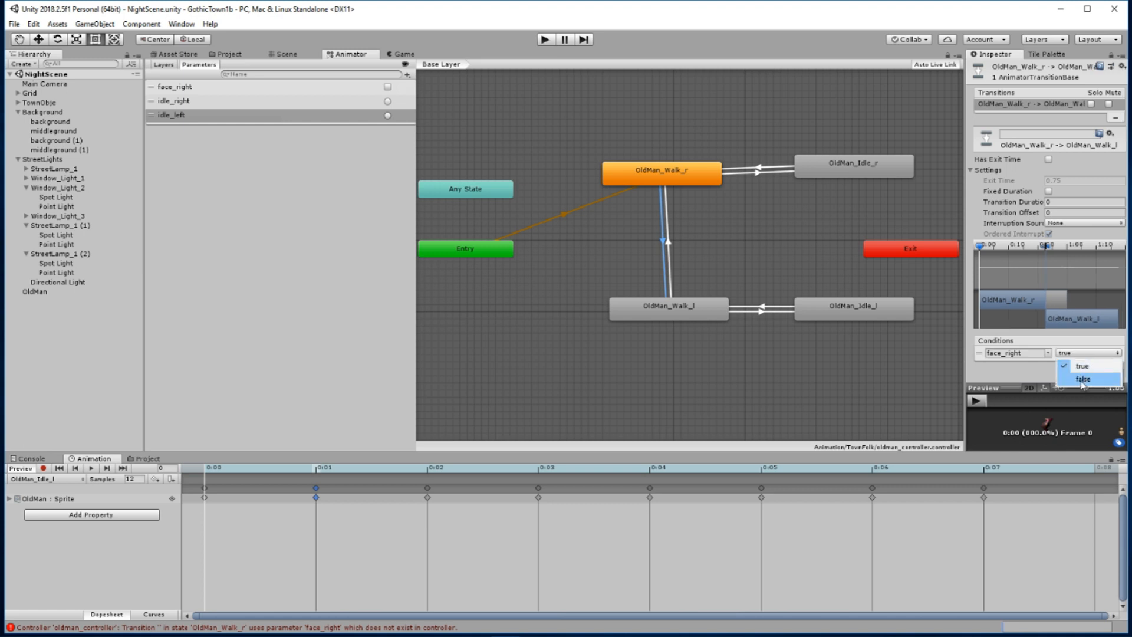
{"action": "left_click", "coordinate": [1082, 380]}
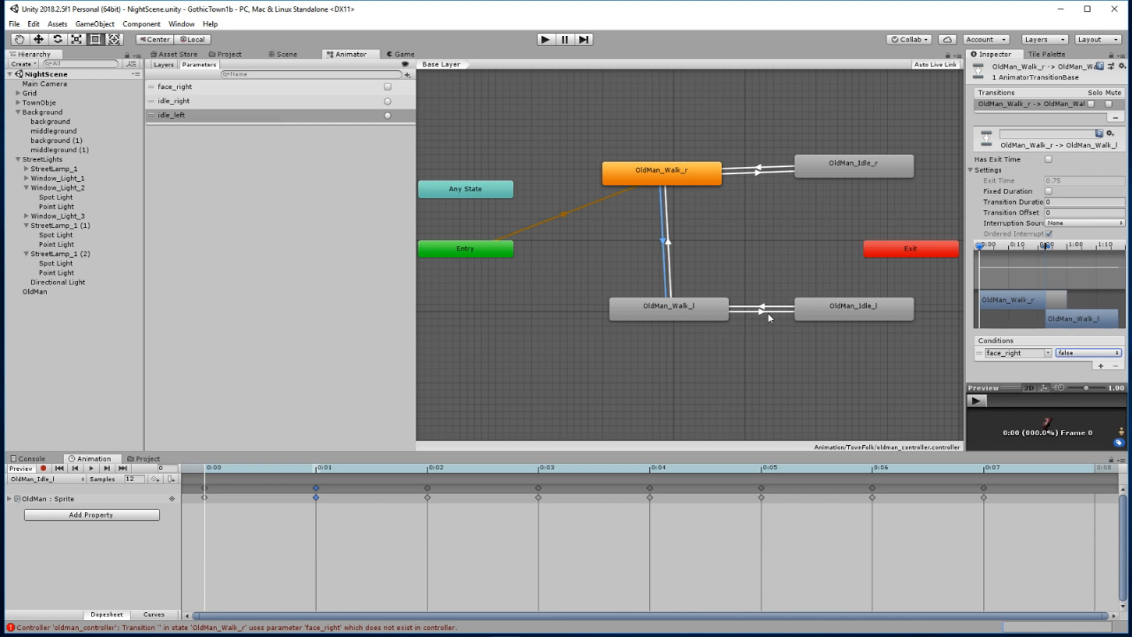
Turn off Has Exit Time and Fixed Duration for the OldMan_Walk_l to OldMan_Idle_l transition and set its Transition Duration to 0
{"action": "left_click", "coordinate": [767, 313]}
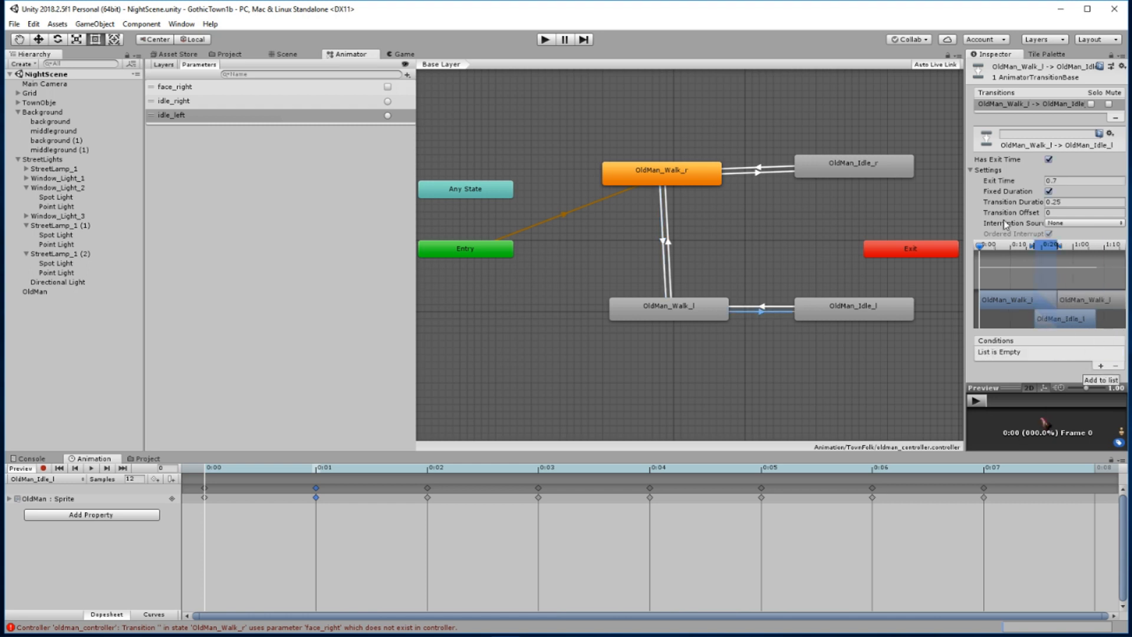
{"action": "left_click", "coordinate": [1049, 191]}
{"action": "left_click", "coordinate": [1047, 202]}
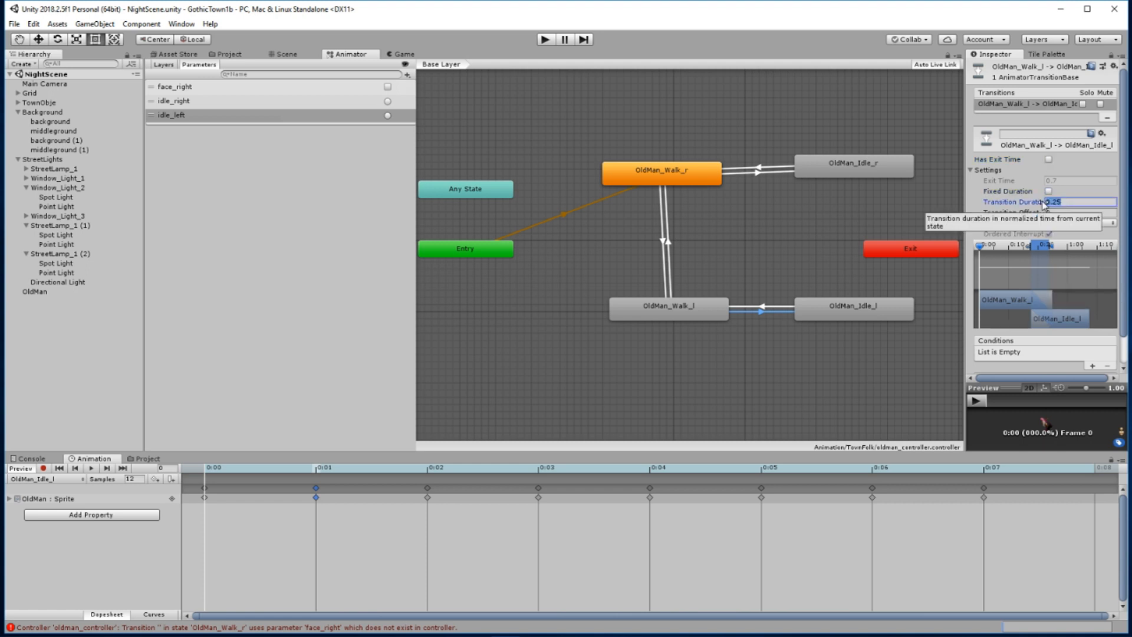
{"action": "type", "text": "0"}
{"action": "key", "text": "Return"}
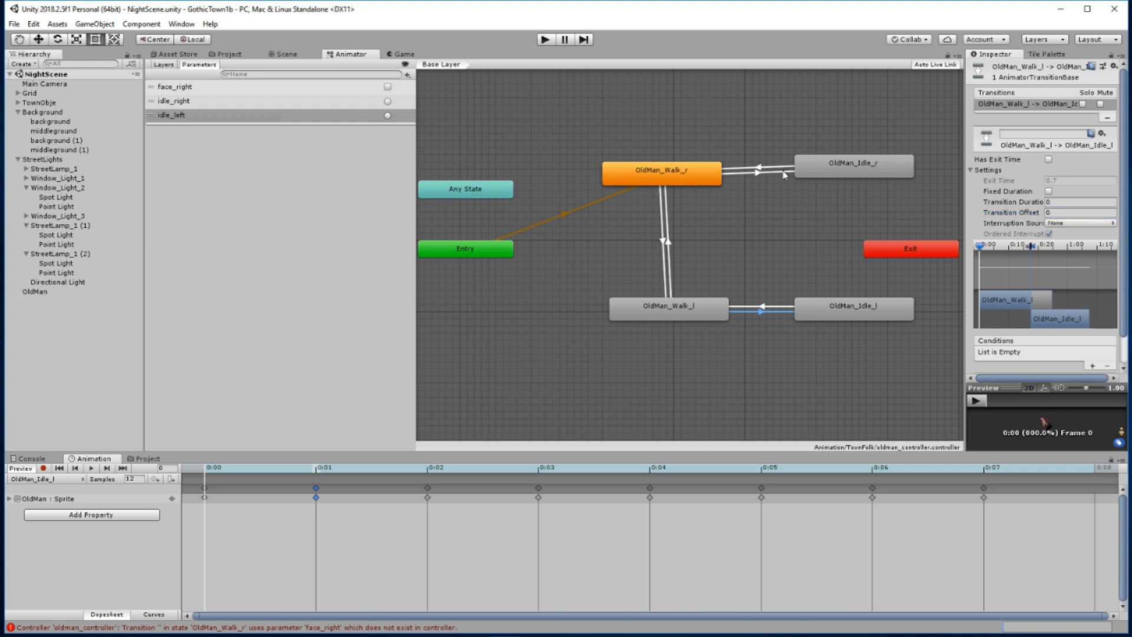
Turn off Has Exit Time and Fixed Duration for the OldMan_Walk_r to OldMan_Idle_r transition and set its Transition Duration to 0
{"action": "left_click", "coordinate": [784, 172]}
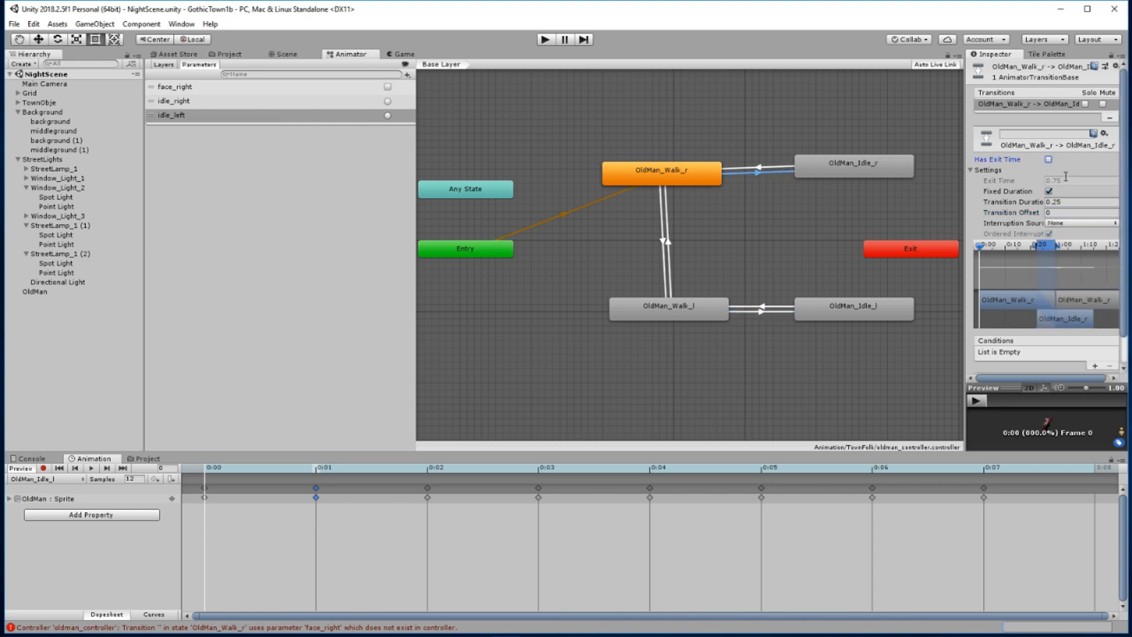
{"action": "left_click", "coordinate": [1048, 191]}
{"action": "left_click", "coordinate": [1024, 202]}
{"action": "type", "text": "0"}
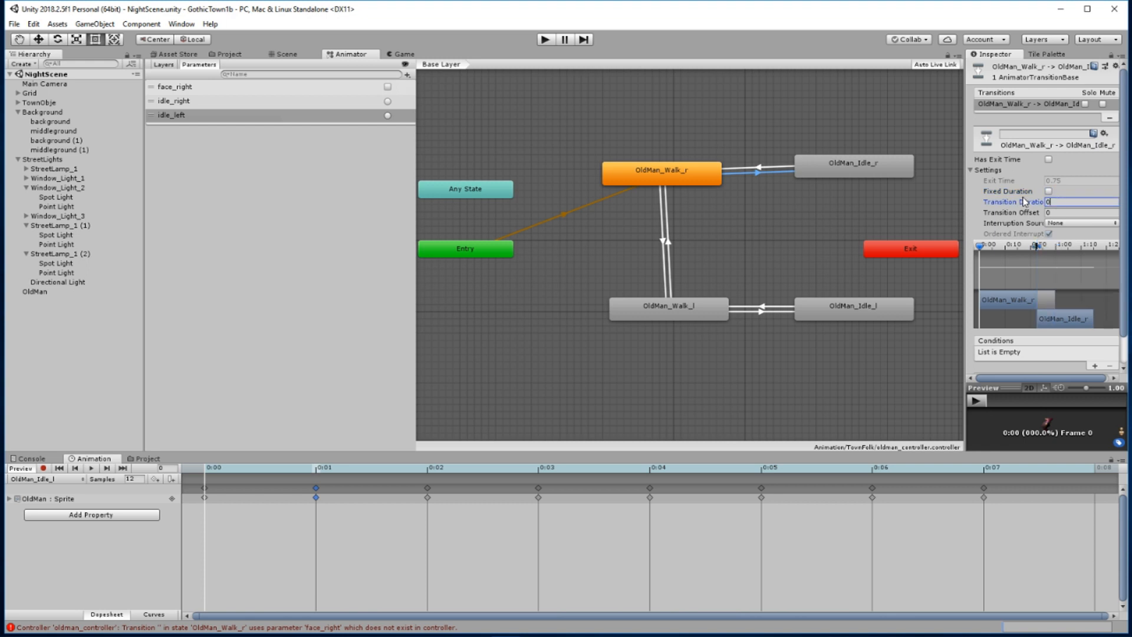
{"action": "key", "text": "Tab"}
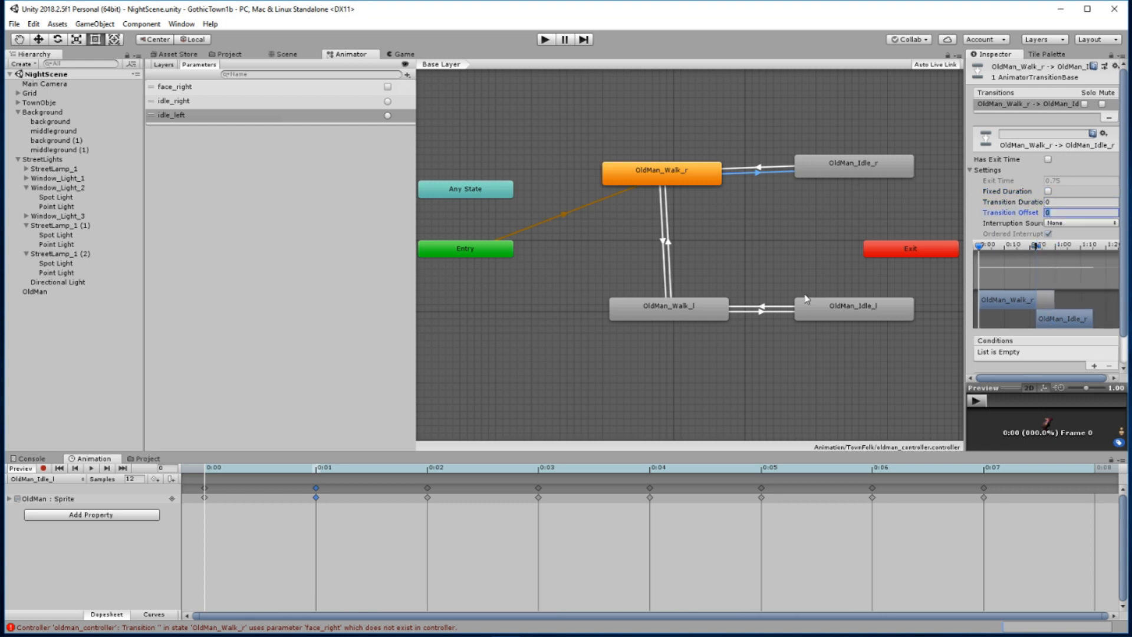
Add an idle_right condition to the transition from OldMan_Walk_r to OldMan_Idle_r
{"action": "left_click", "coordinate": [1094, 366]}
{"action": "left_click", "coordinate": [1049, 354]}
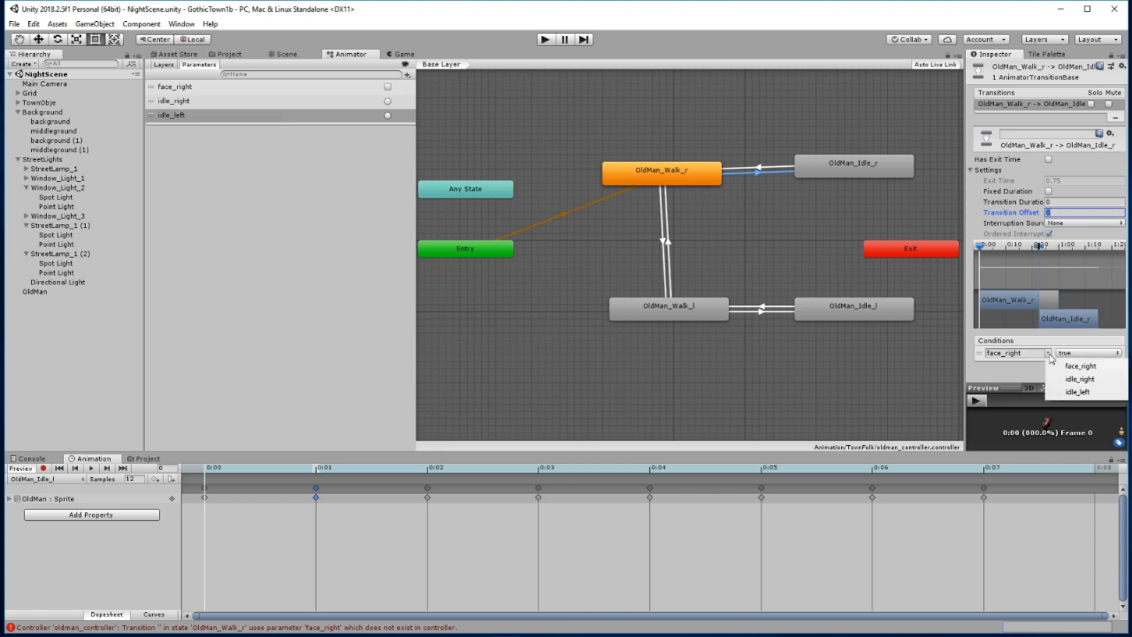
{"action": "left_click", "coordinate": [1067, 379]}
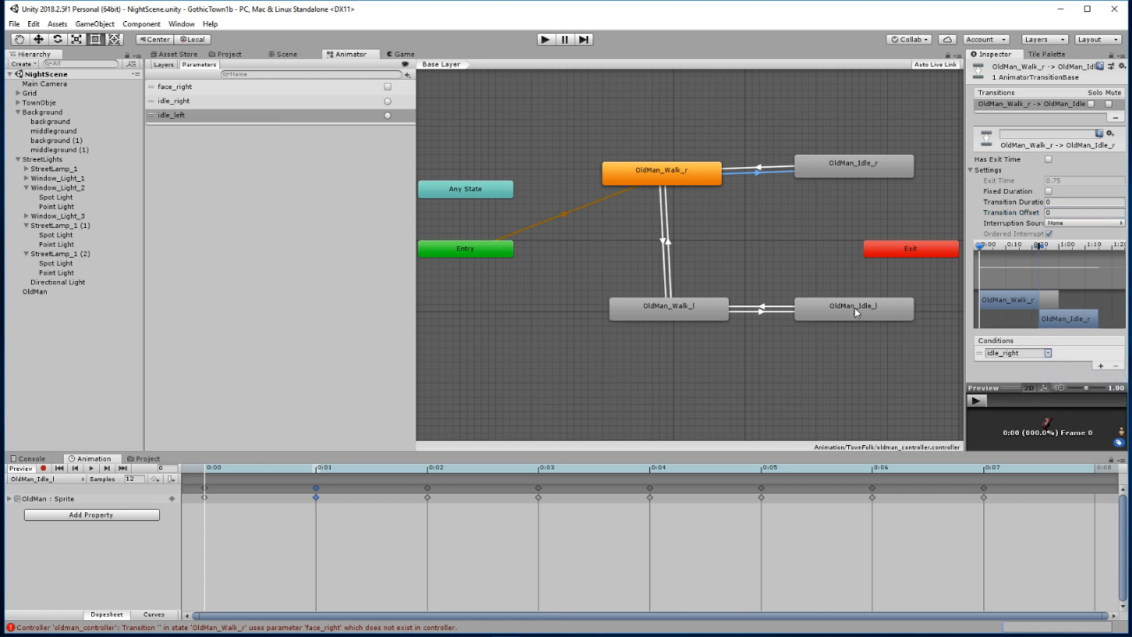
Use idle_left as the condition for the transition from OldMan_Walk_l to OldMan_Idle_l
{"action": "left_click", "coordinate": [782, 311]}
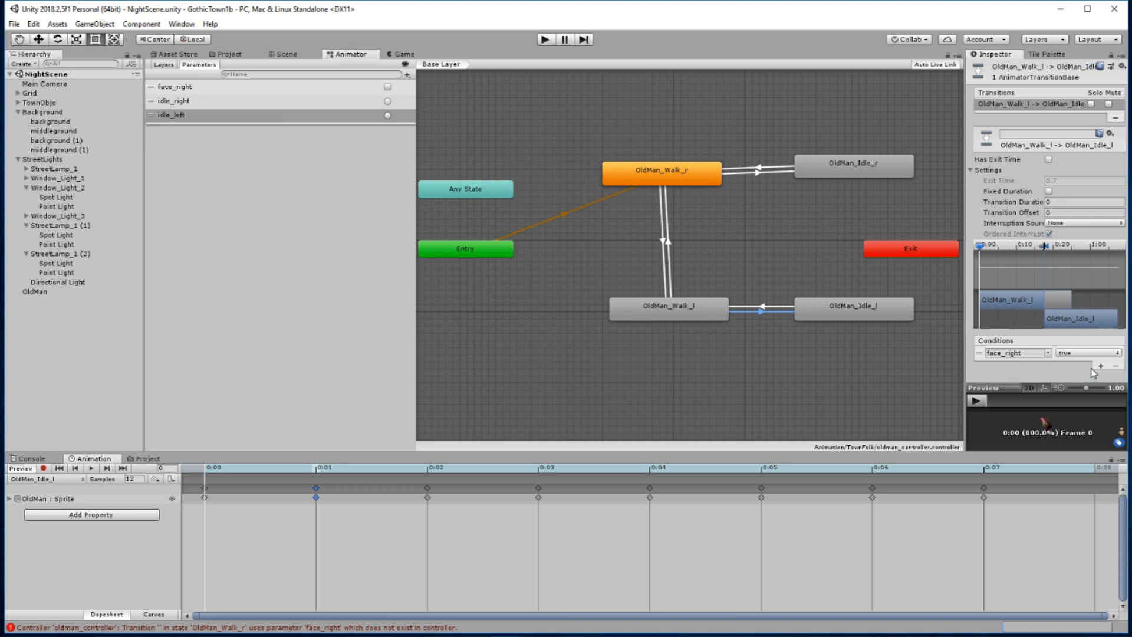
{"action": "left_click", "coordinate": [1046, 353]}
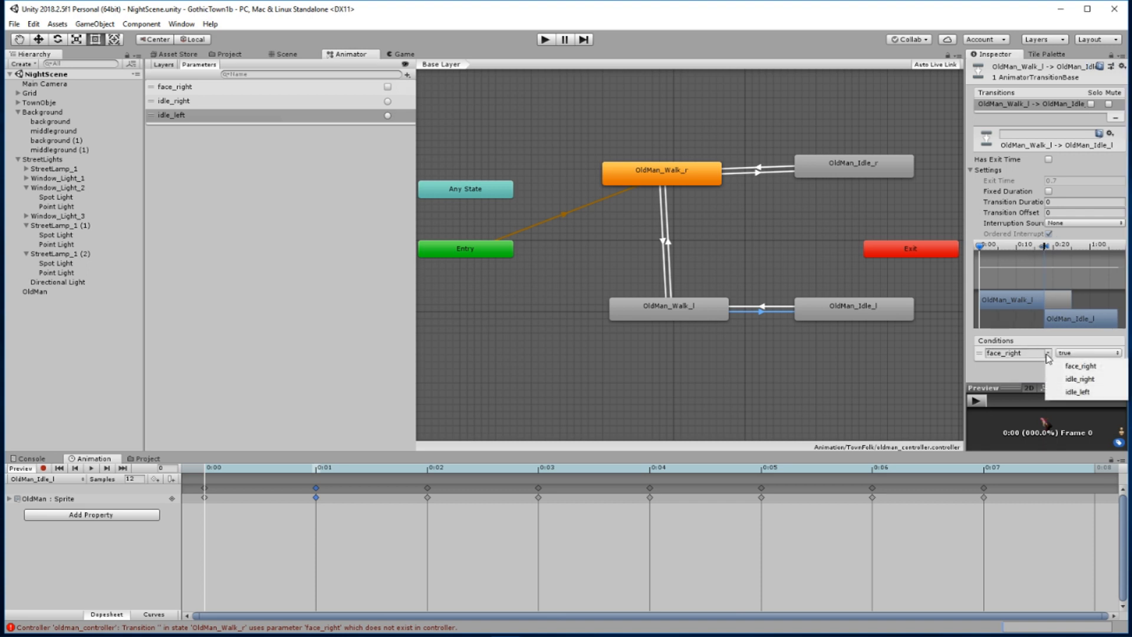
{"action": "left_click", "coordinate": [1067, 393]}
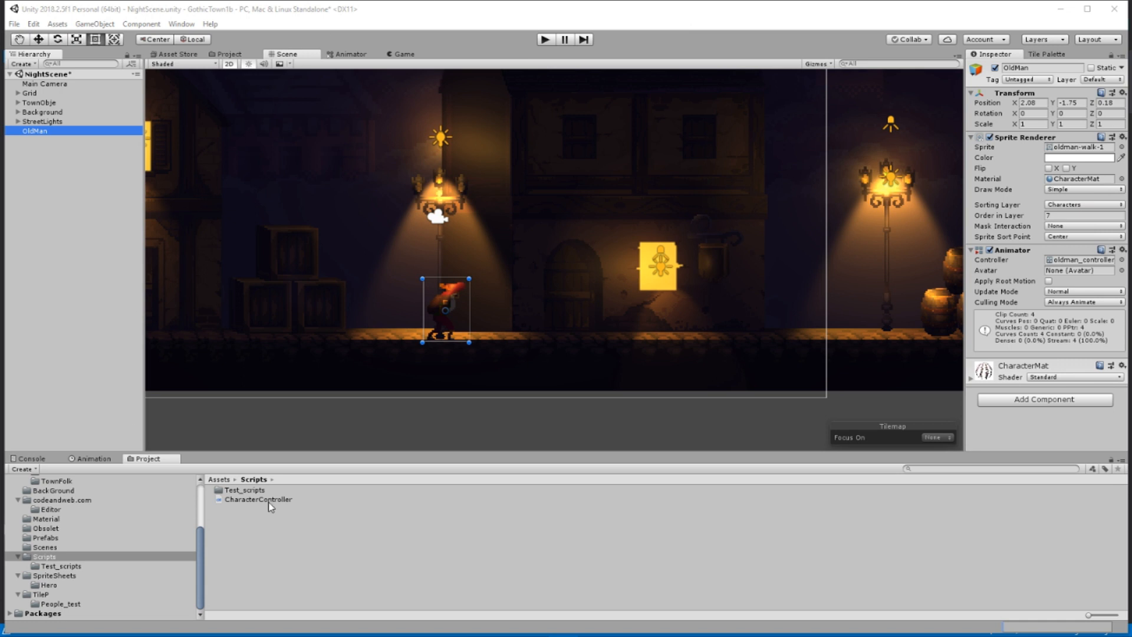
Make the Main Camera a child of the OldMan object in the scene hierarchy
{"action": "left_click", "coordinate": [342, 55]}
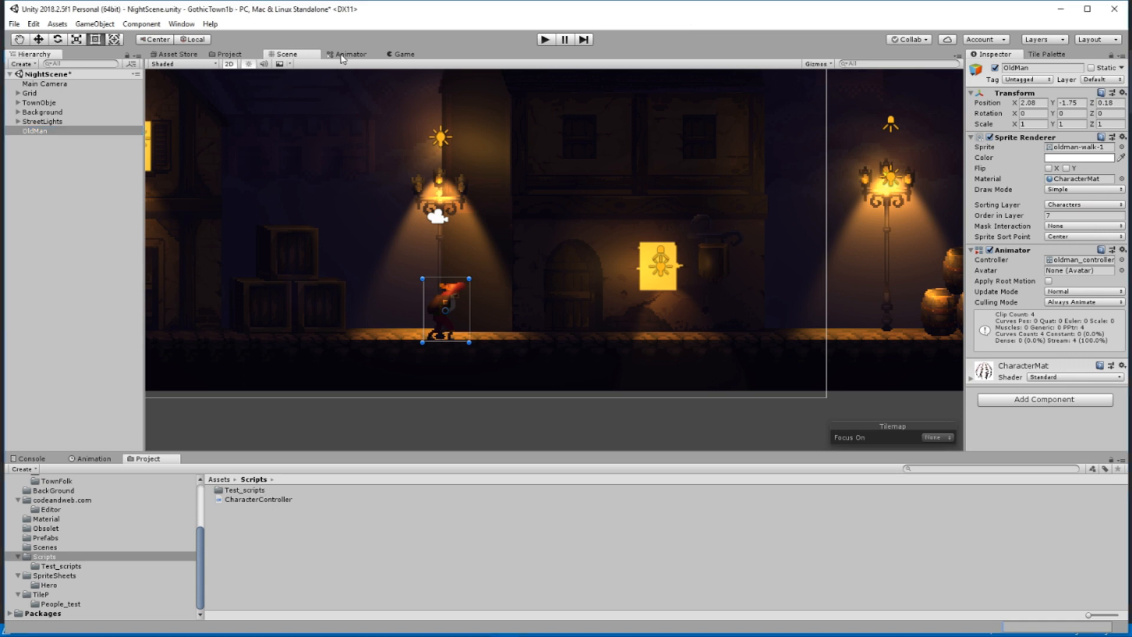
{"action": "left_click", "coordinate": [341, 55]}
{"action": "left_click", "coordinate": [289, 55]}
{"action": "left_click", "coordinate": [45, 83]}
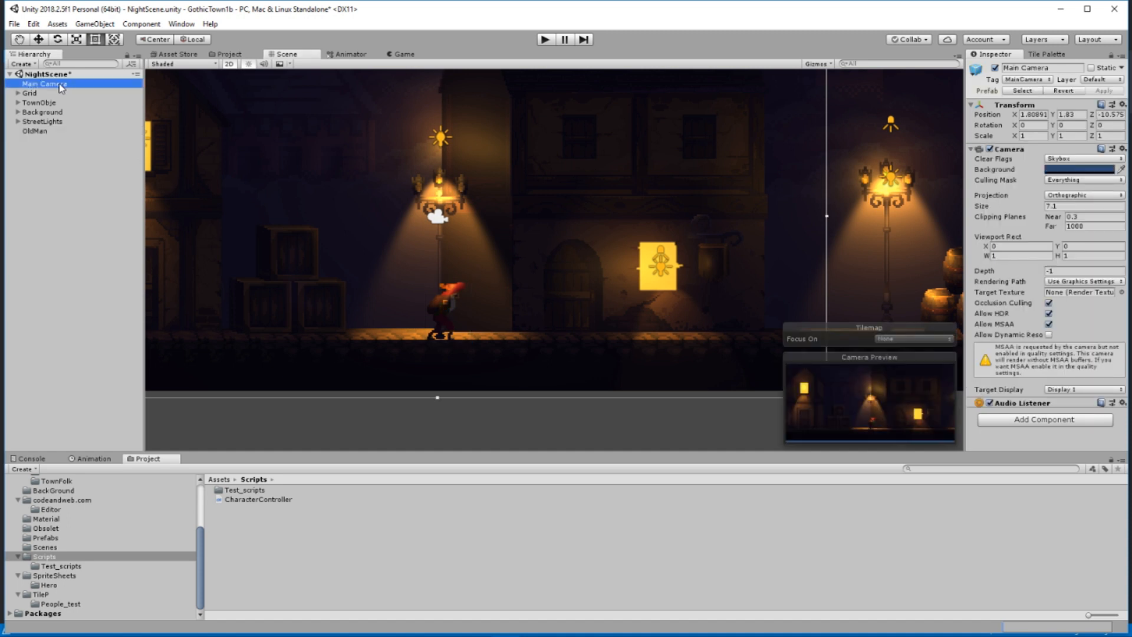
{"action": "left_click_drag", "start_coordinate": [62, 89], "coordinate": [50, 121]}
Attach the CharacterController script to OldMan and set its Start Speed to 3
{"action": "left_click", "coordinate": [50, 121]}
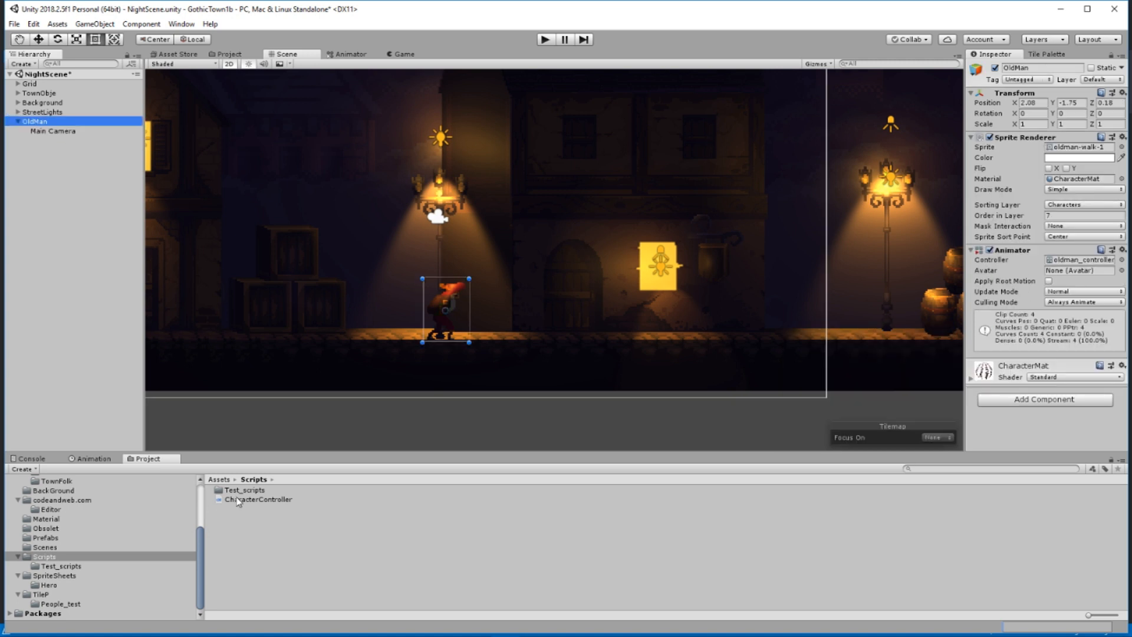
{"action": "left_click_drag", "start_coordinate": [238, 500], "coordinate": [1076, 429]}
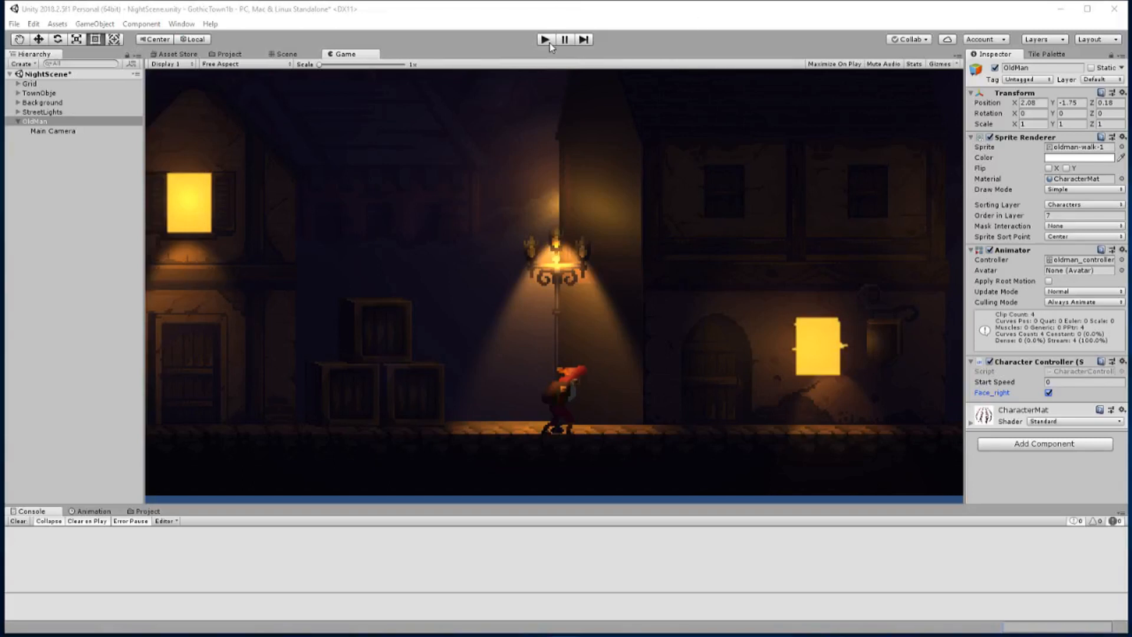
{"action": "left_click", "coordinate": [1061, 381]}
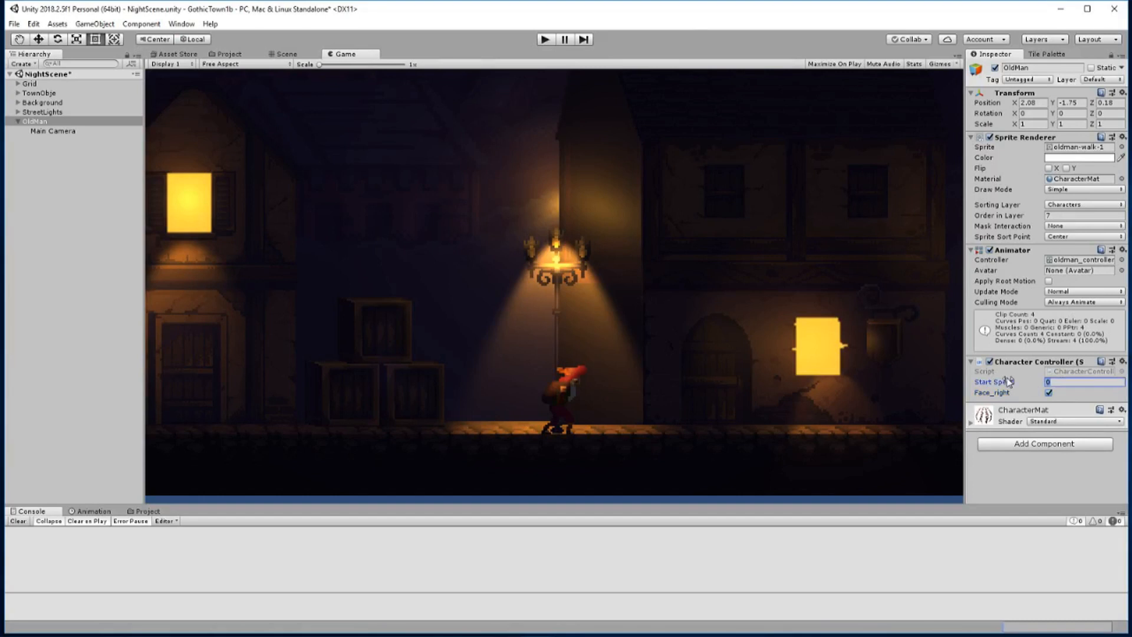
{"action": "type", "text": "3"}
Run the scene and toggle OldMan's Face_right option off and back on to test the walking direction
{"action": "left_click", "coordinate": [544, 40]}
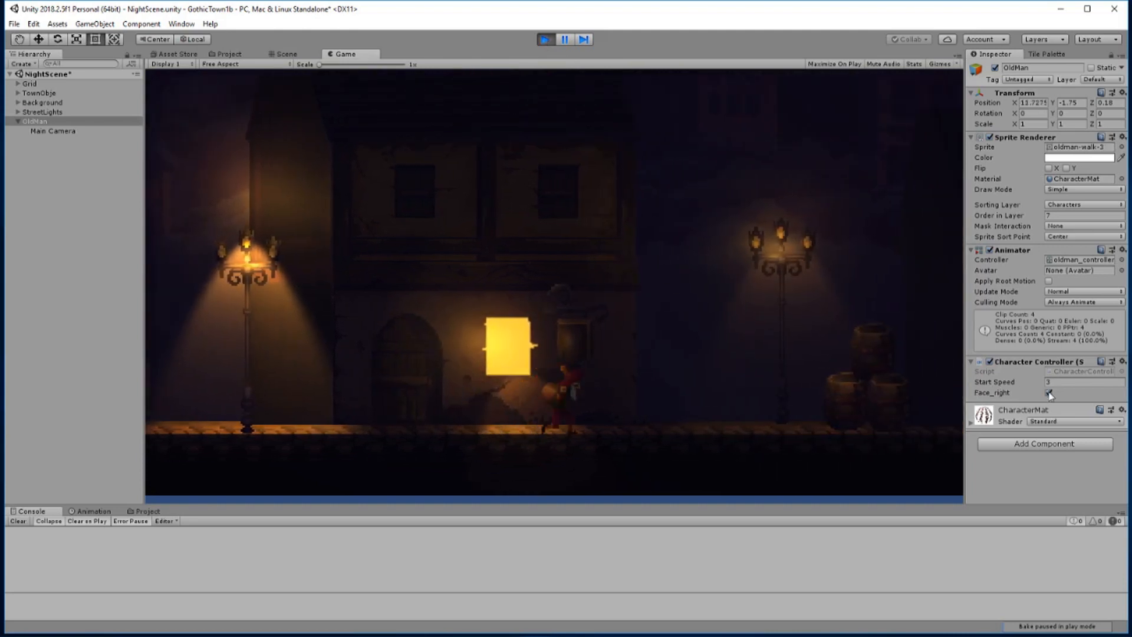
{"action": "left_click", "coordinate": [1049, 392]}
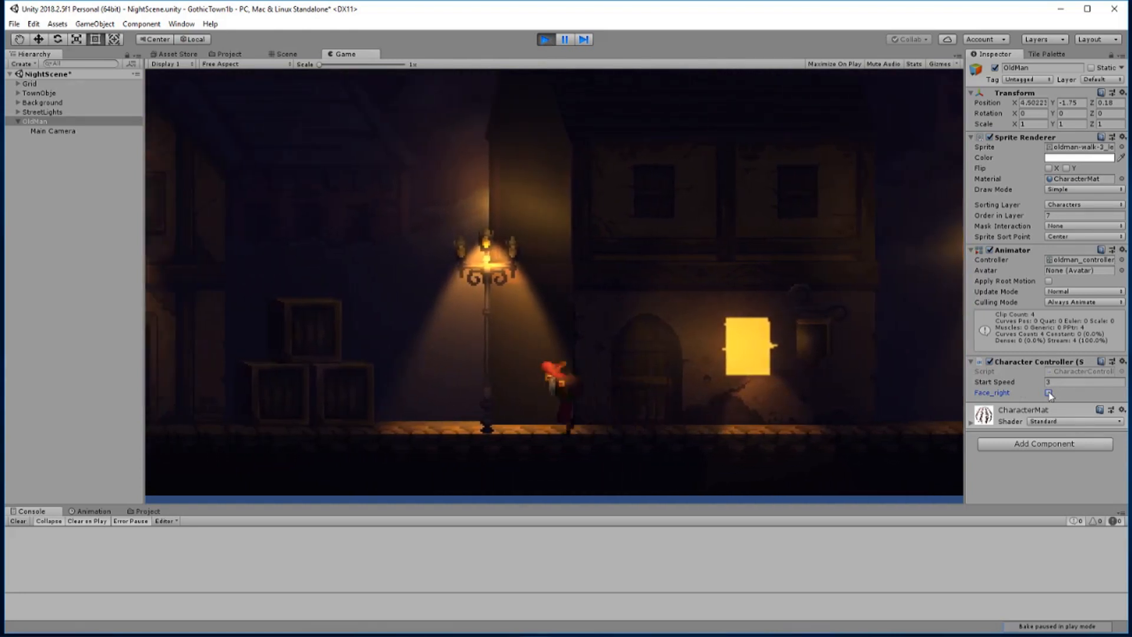
{"action": "left_click", "coordinate": [1048, 393]}
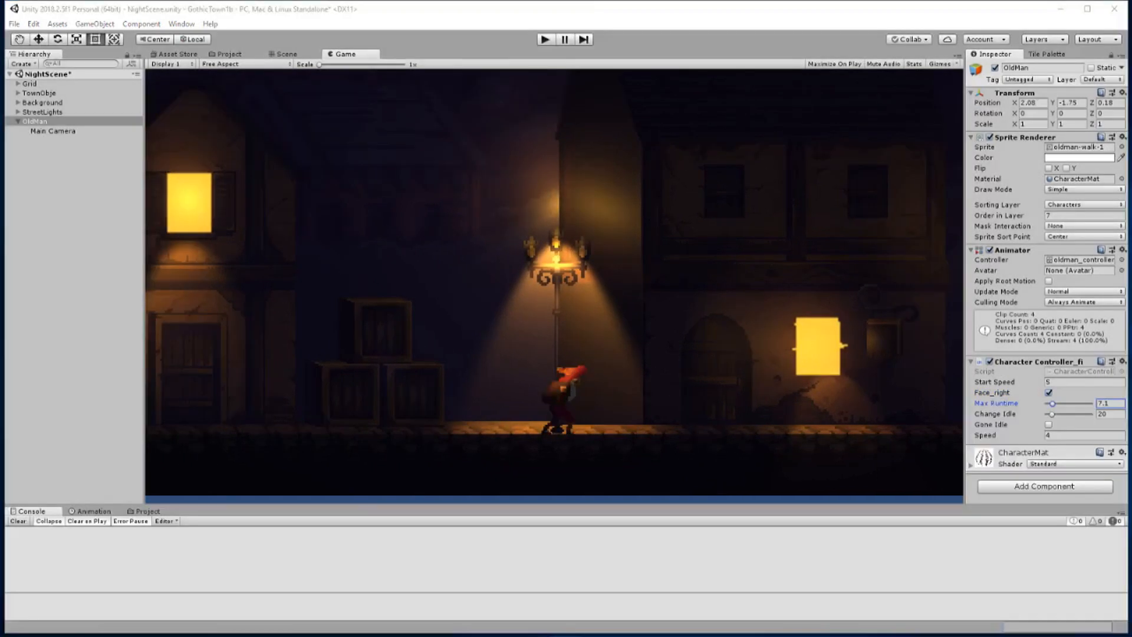
Run the scene to test OldMan with the extended character controller script that has Max Runtime and Change Idle settings
{"action": "left_click", "coordinate": [546, 39]}
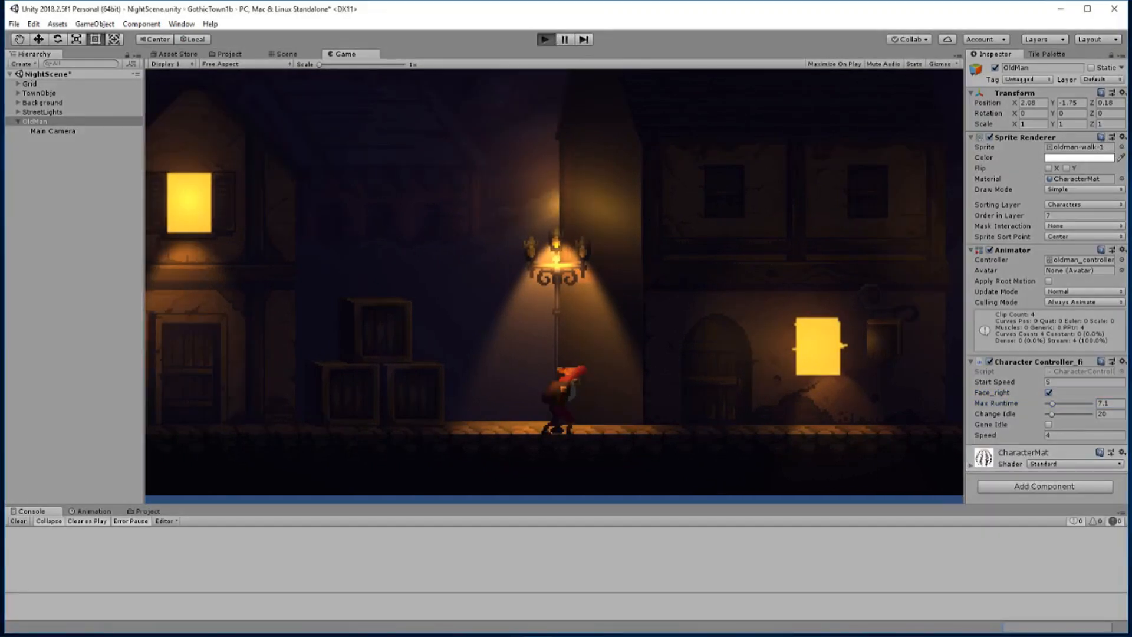
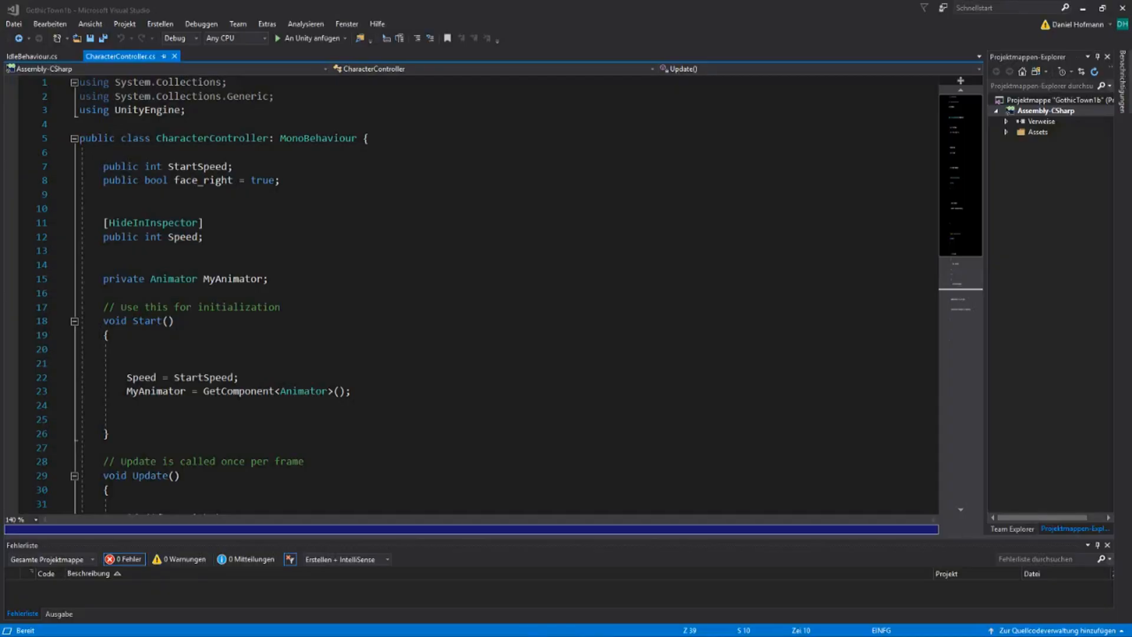
Declare a public int variable maxRuntime below the face_right declaration in the CharacterController script
{"action": "left_click", "coordinate": [359, 200]}
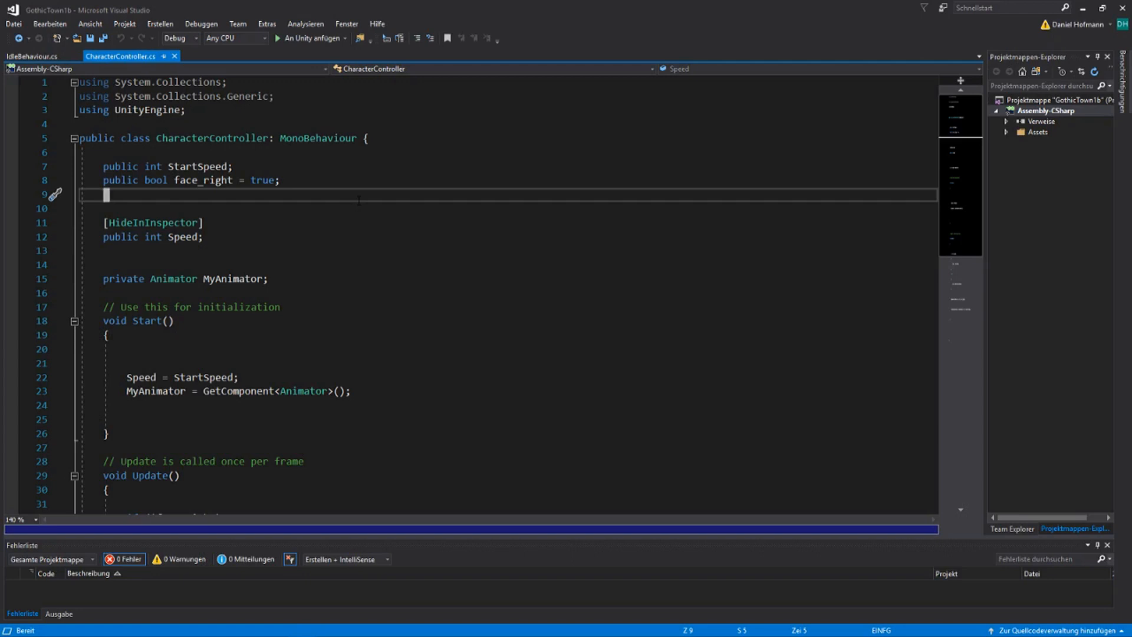
{"action": "type", "text": "opublic i"}
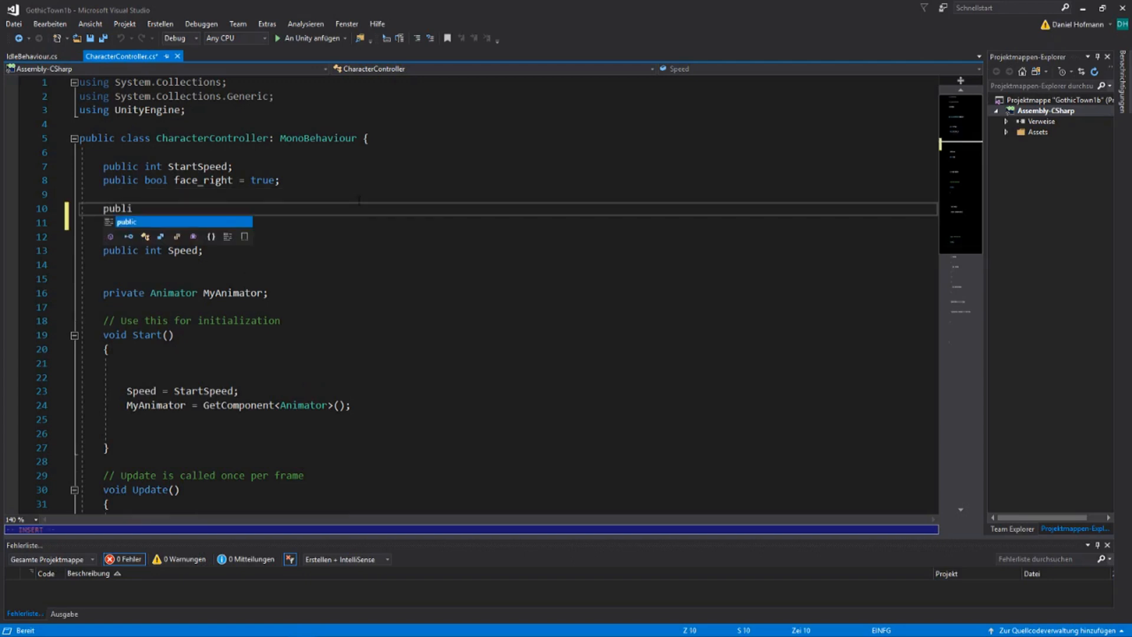
{"action": "type", "text": "nt max"}
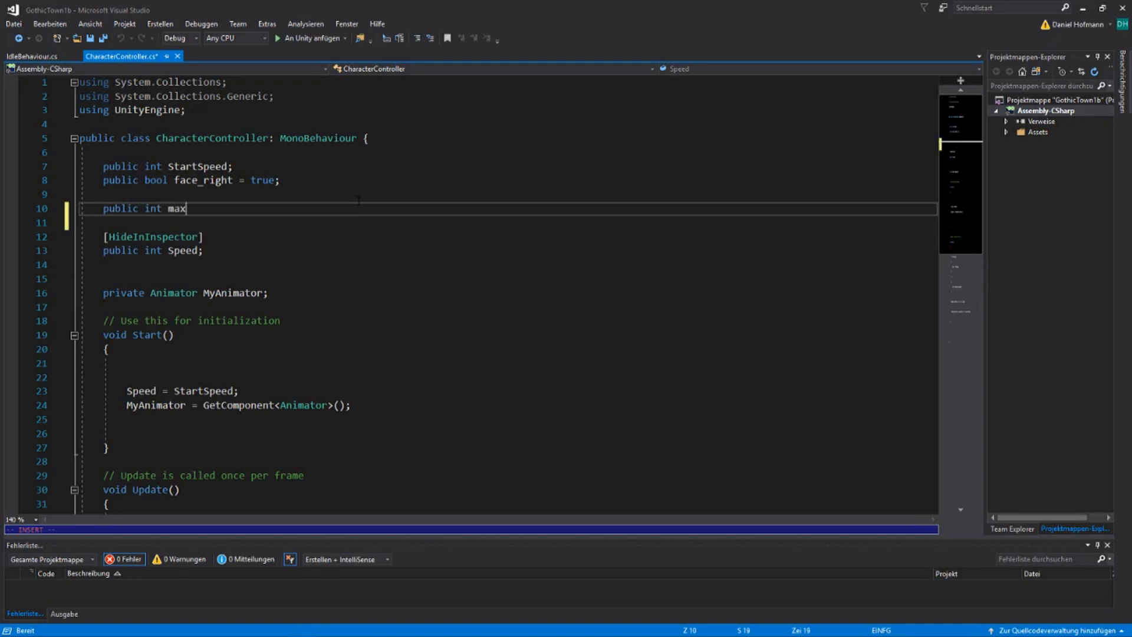
{"action": "type", "text": "Run"}
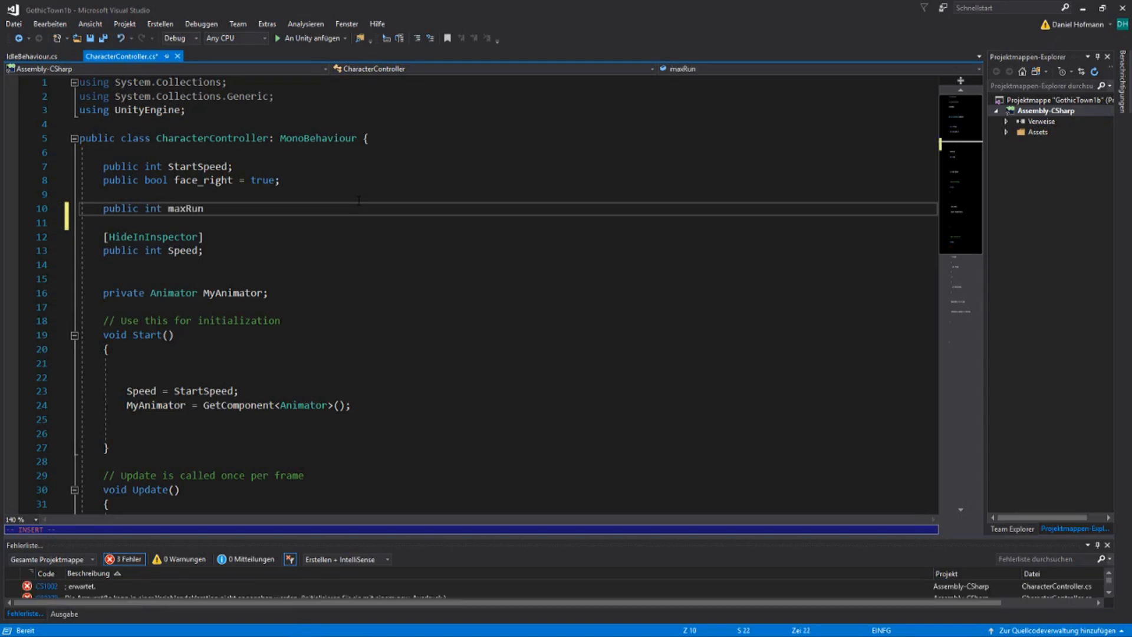
{"action": "type", "text": "time;"}
{"action": "key", "text": "Escape"}
Add a Range(5,20) attribute above the maxRuntime declaration
{"action": "key", "text": "shift+o"}
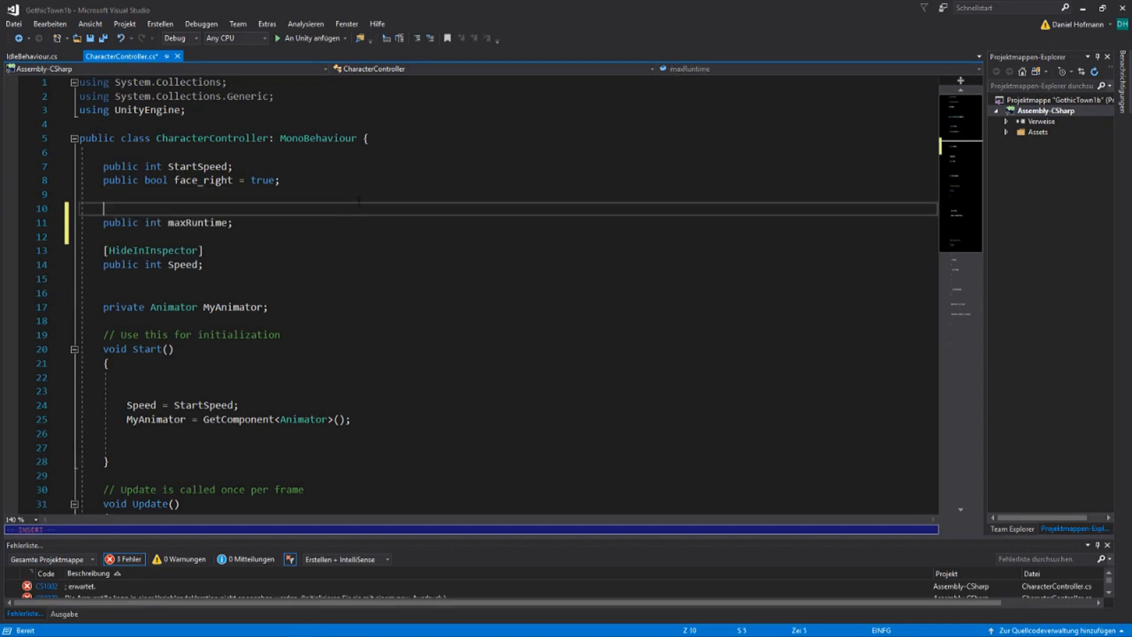
{"action": "type", "text": "[Range"}
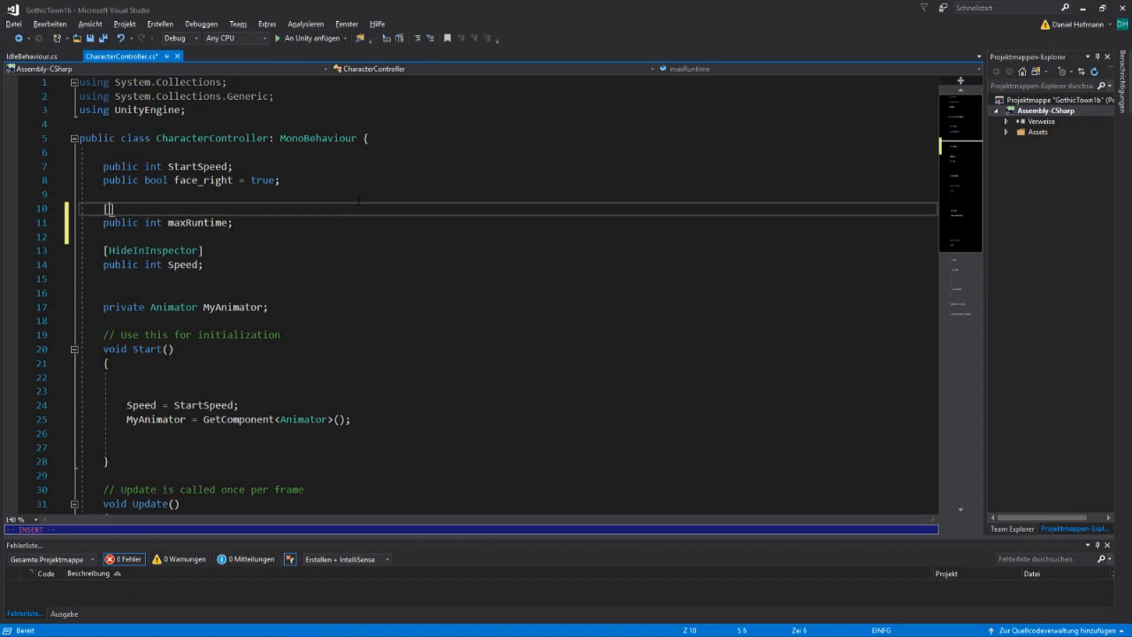
{"action": "type", "text": "(5,"}
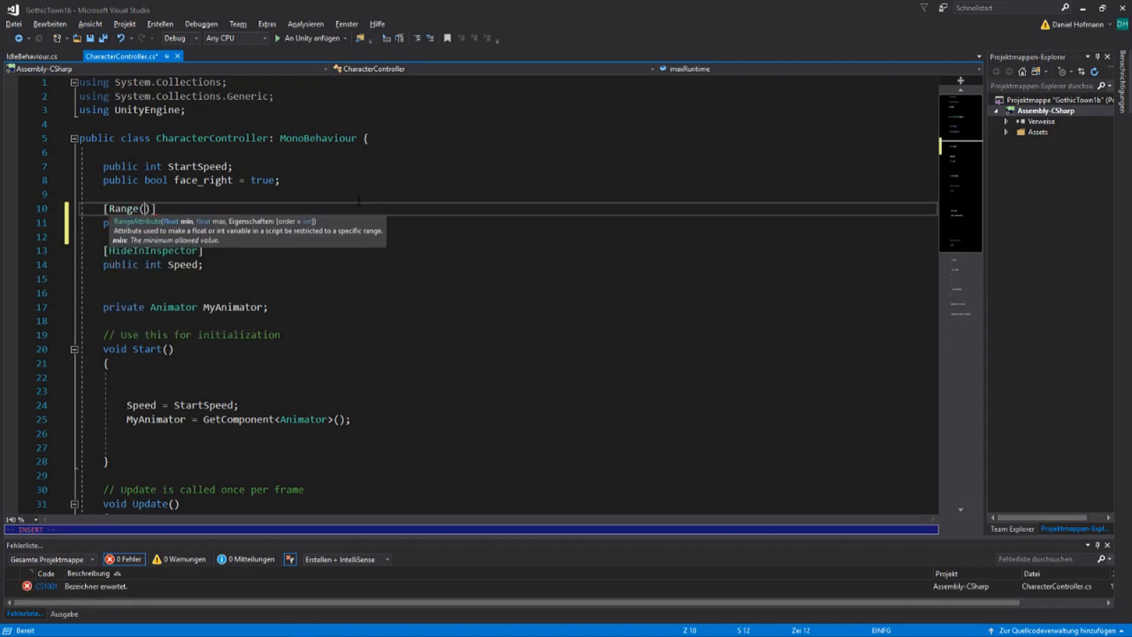
{"action": "type", "text": "20"}
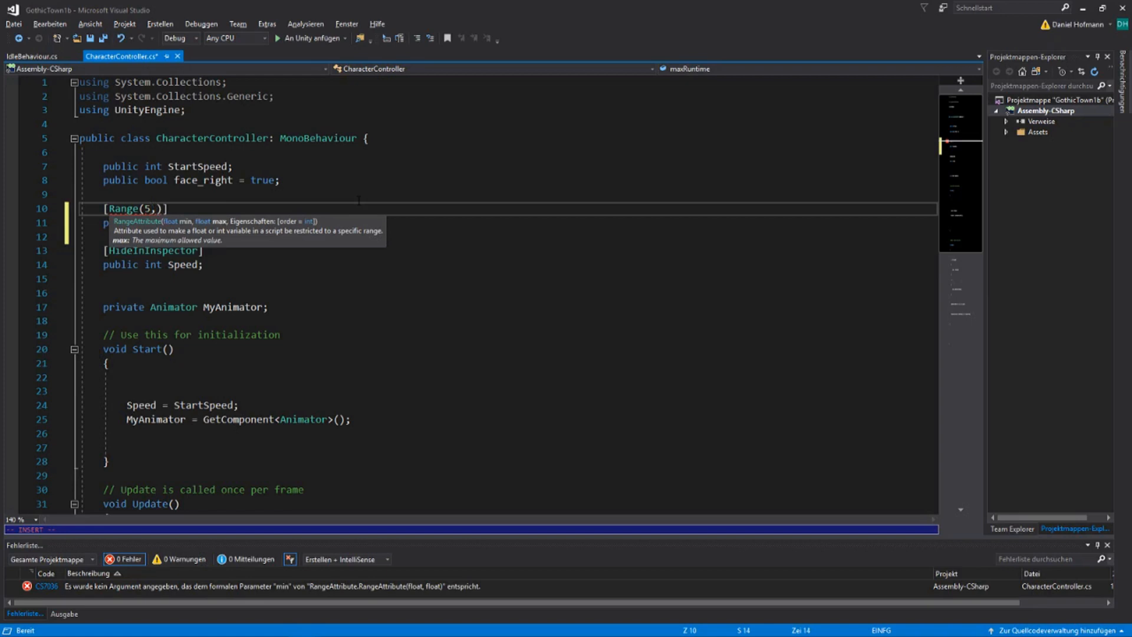
{"action": "key", "text": "Escape"}
Declare a private float variable runTime directly below maxRuntime
{"action": "key", "text": "j"}
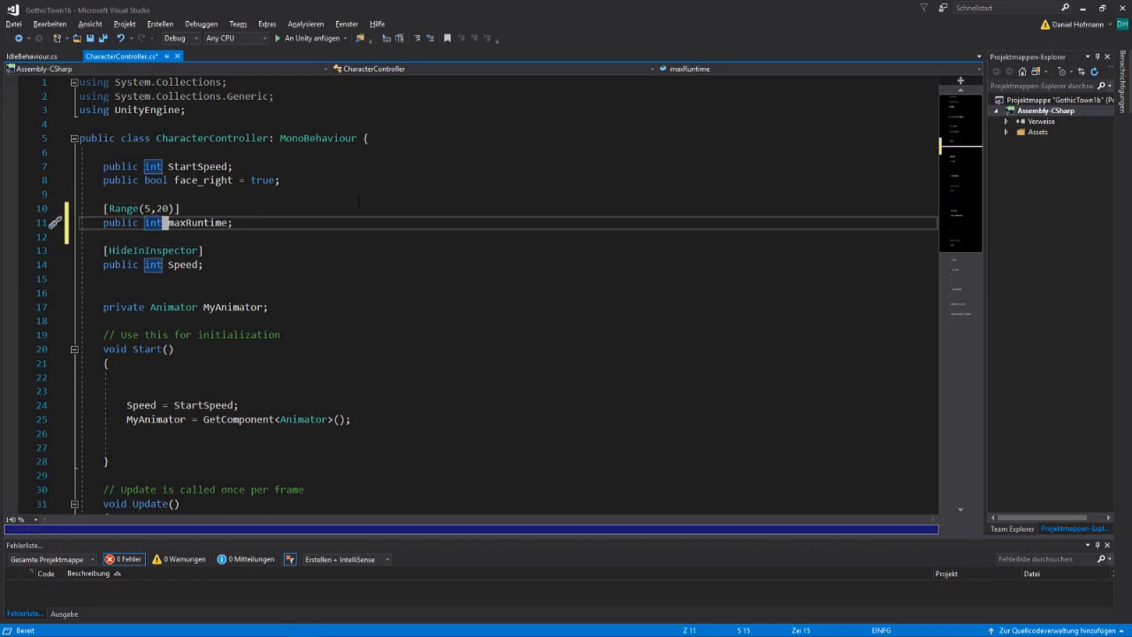
{"action": "type", "text": "opriv"}
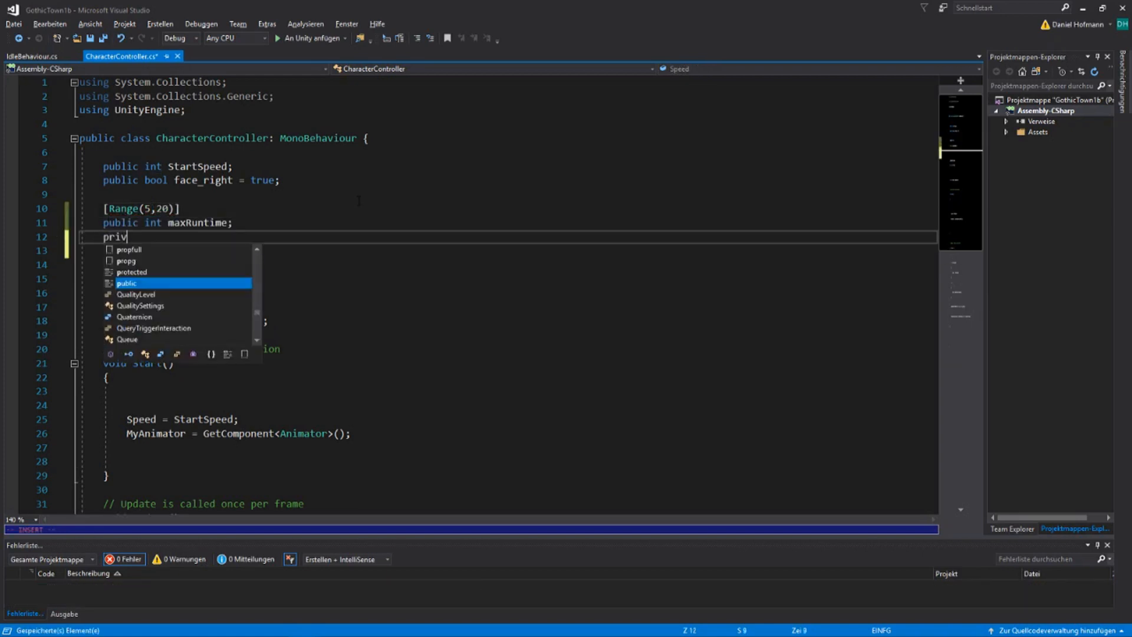
{"action": "type", "text": "atefloa"}
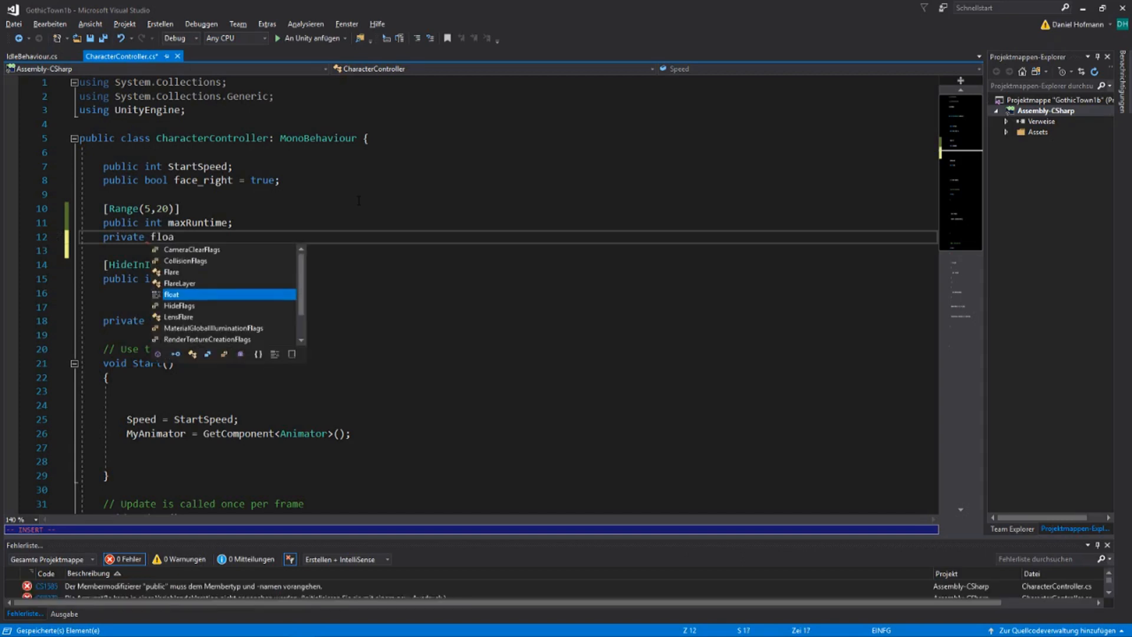
{"action": "type", "text": "t run"}
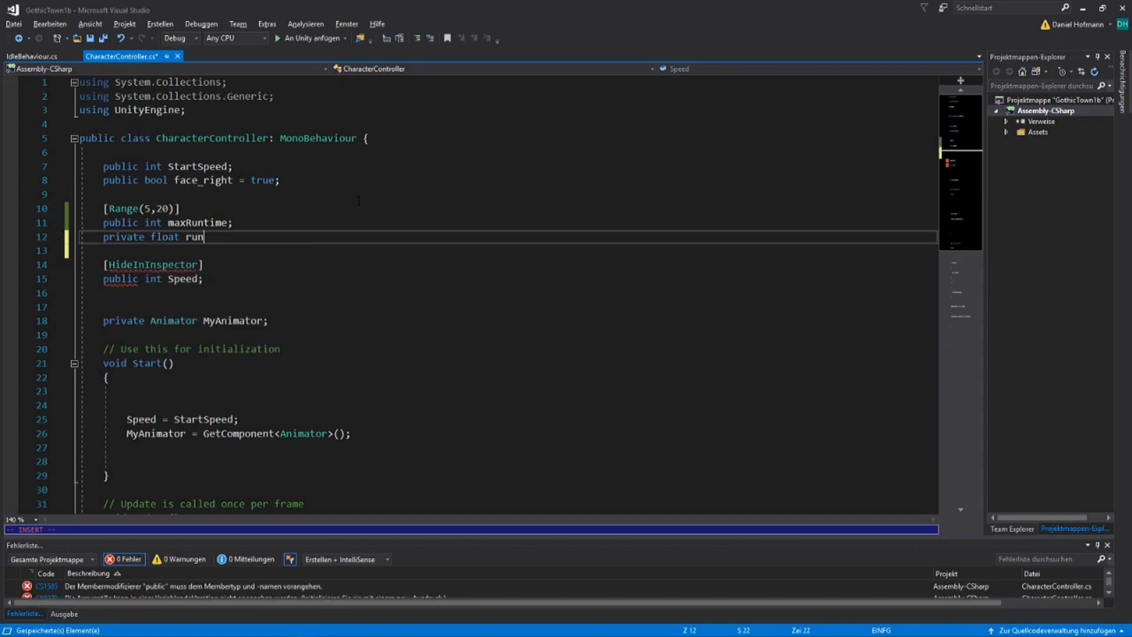
{"action": "type", "text": "Time"}
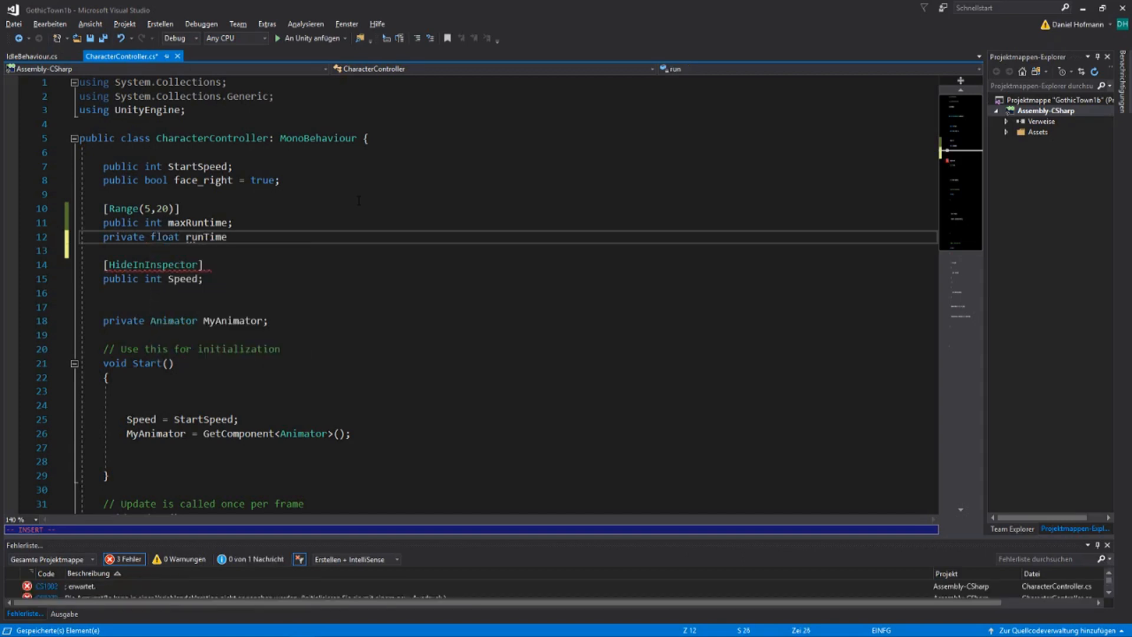
{"action": "type", "text": ";"}
{"action": "key", "text": "Escape"}
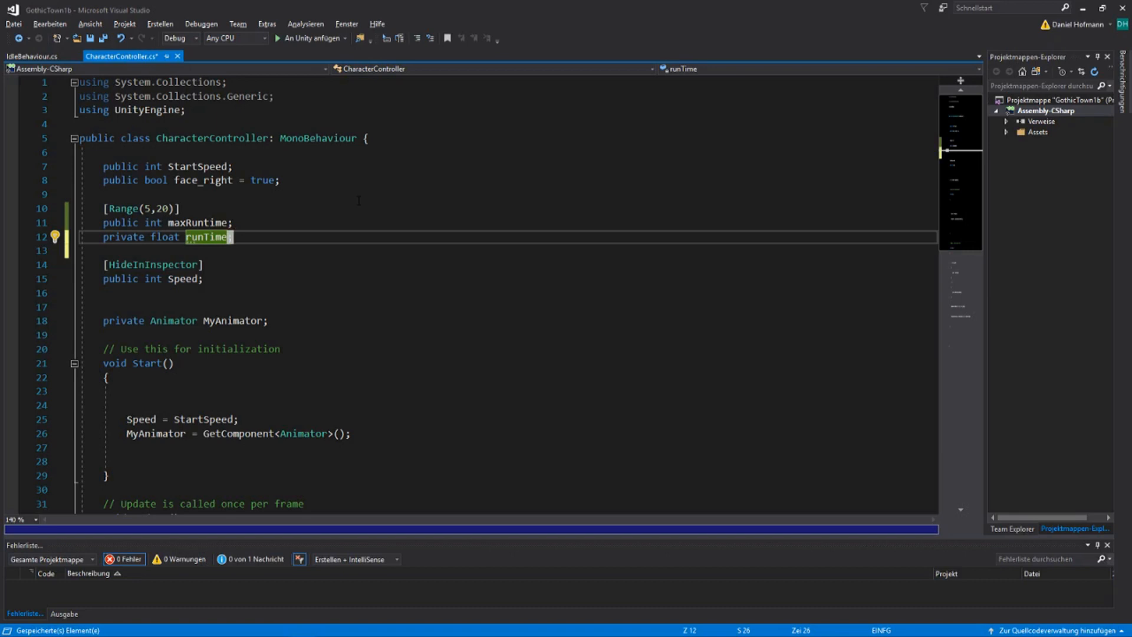
Declare a public float variable changeIdle below runTime, separated by a blank line
{"action": "key", "text": "o"}
{"action": "key", "text": "Return"}
{"action": "type", "text": "publ"}
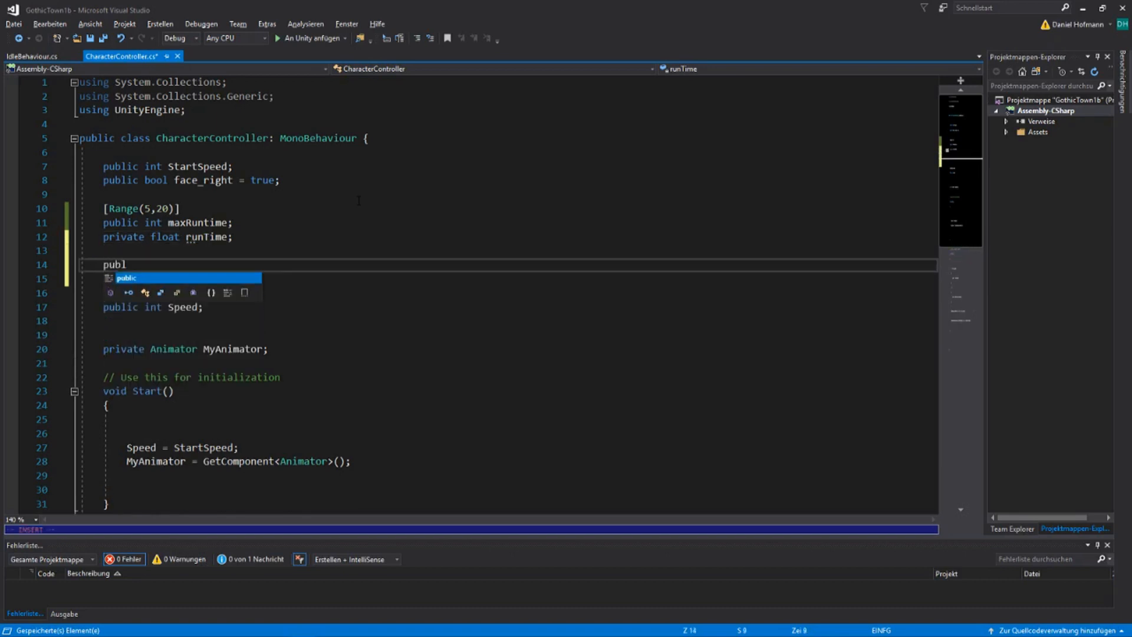
{"action": "type", "text": "ic float"}
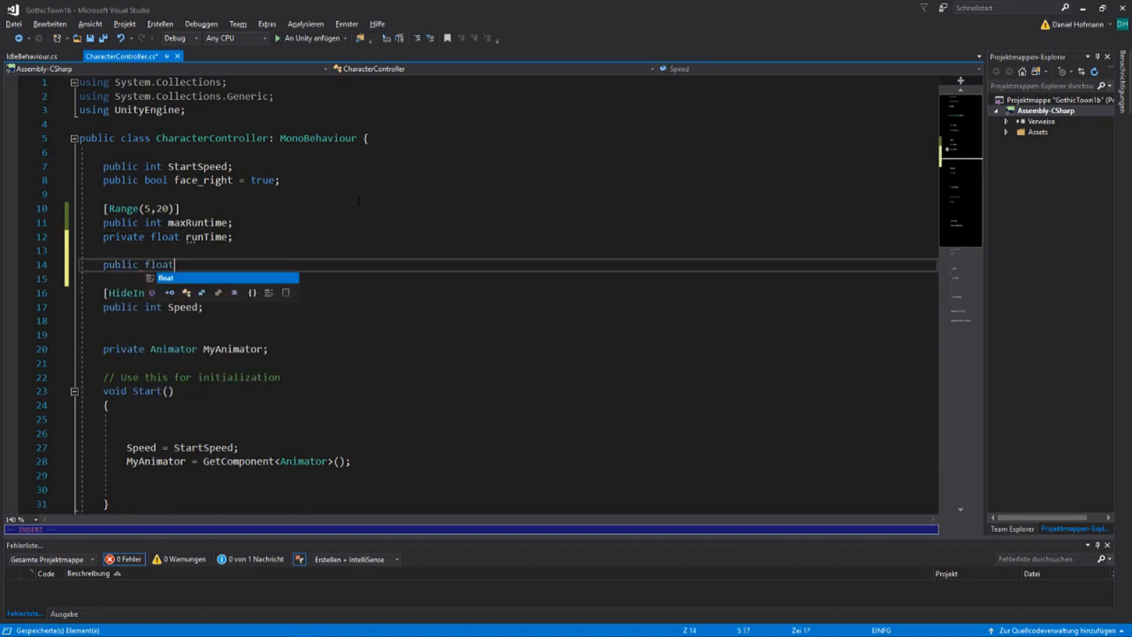
{"action": "type", "text": " changeIdle;"}
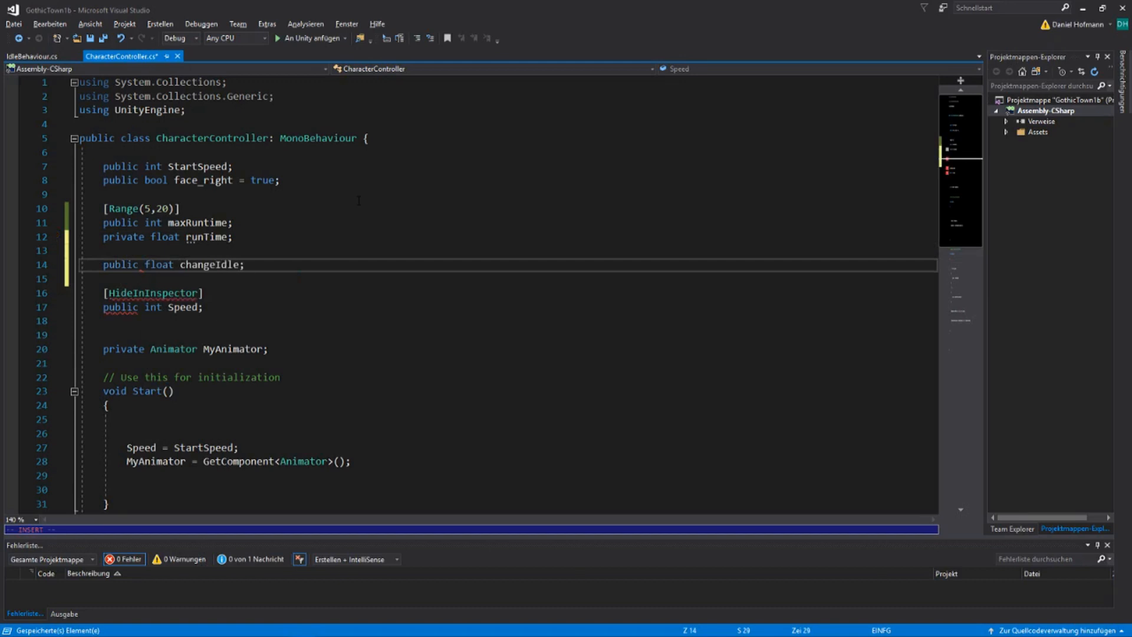
{"action": "key", "text": "Escape"}
Add a Range(10,90) attribute above the changeIdle declaration
{"action": "key", "text": "shift+o"}
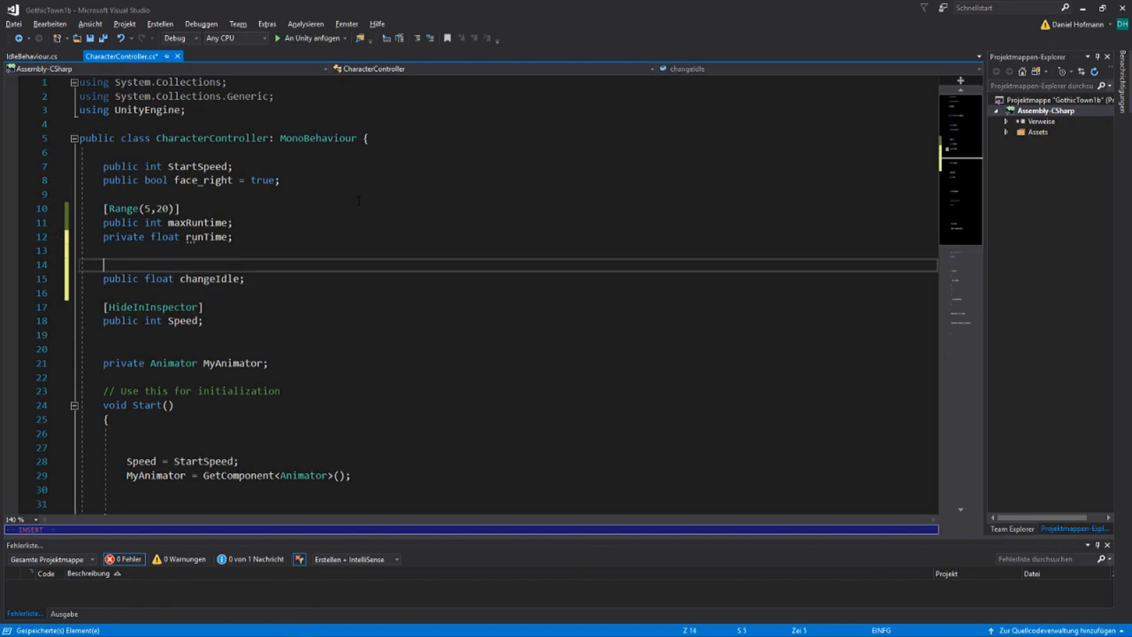
{"action": "type", "text": "["}
{"action": "type", "text": "Range(10,"}
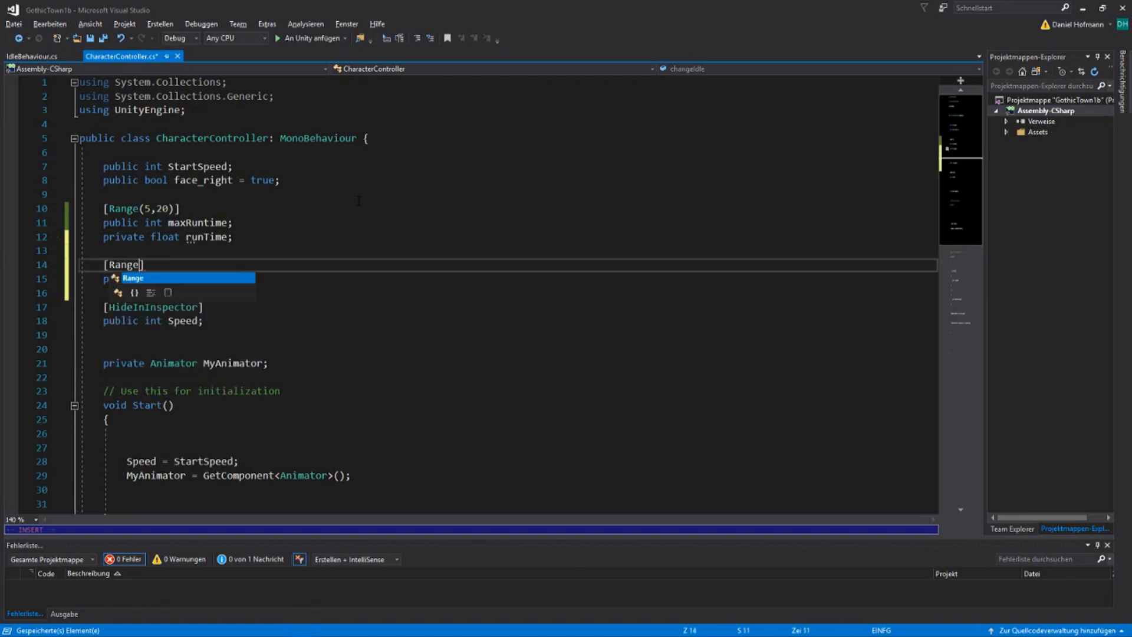
{"action": "type", "text": "20"}
{"action": "key", "text": "Escape"}
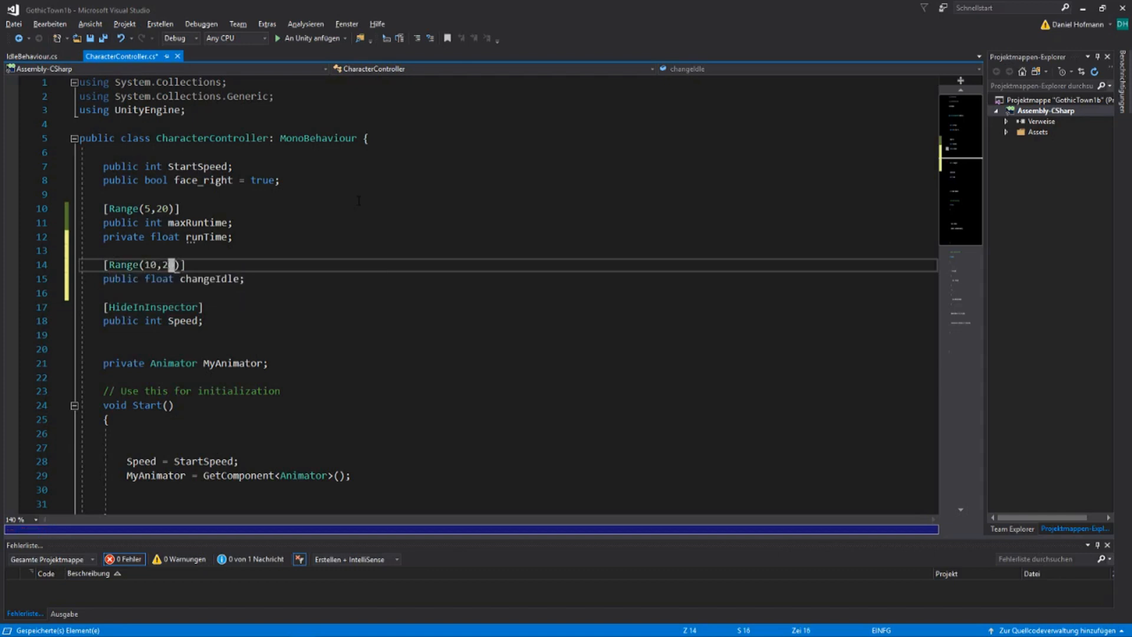
{"action": "key", "text": "BackSpace"}
{"action": "type", "text": "9"}
{"action": "key", "text": "Left"}
Declare a public bool variable GoneIdle initialised to false below changeIdle, separated by a blank line
{"action": "key", "text": "j"}
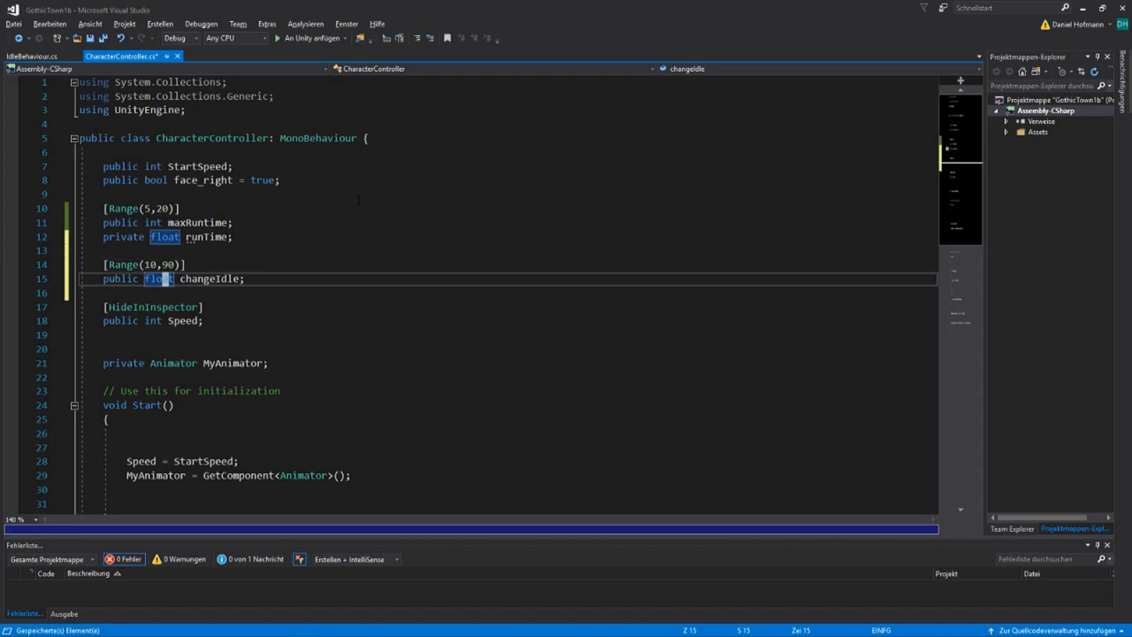
{"action": "key", "text": "o"}
{"action": "key", "text": "Return"}
{"action": "key", "text": "Tab"}
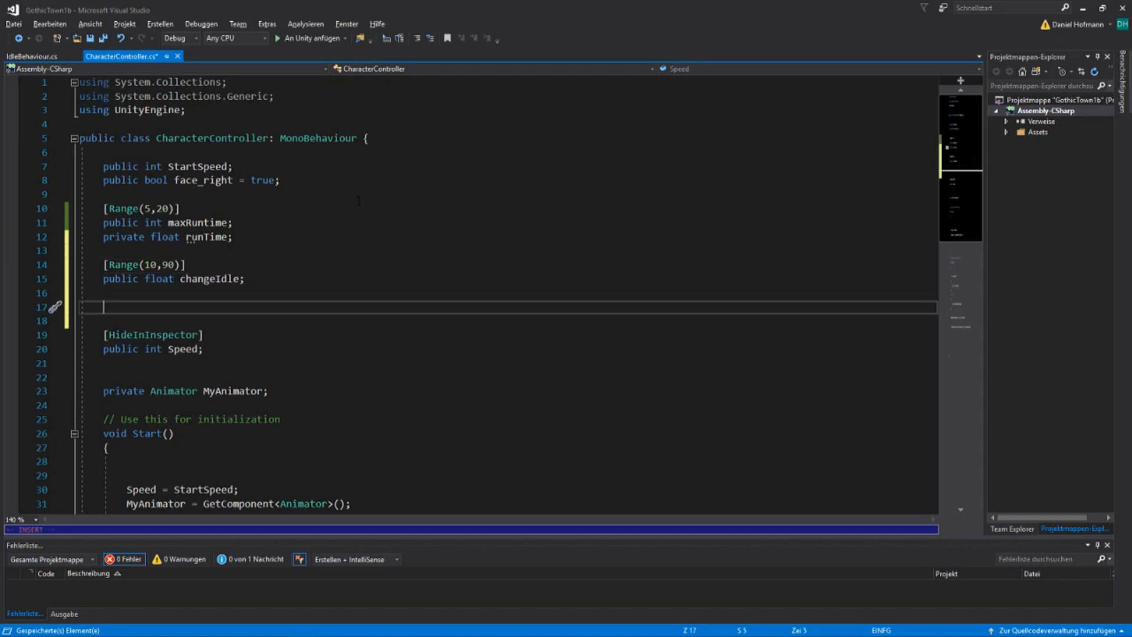
{"action": "type", "text": "pu"}
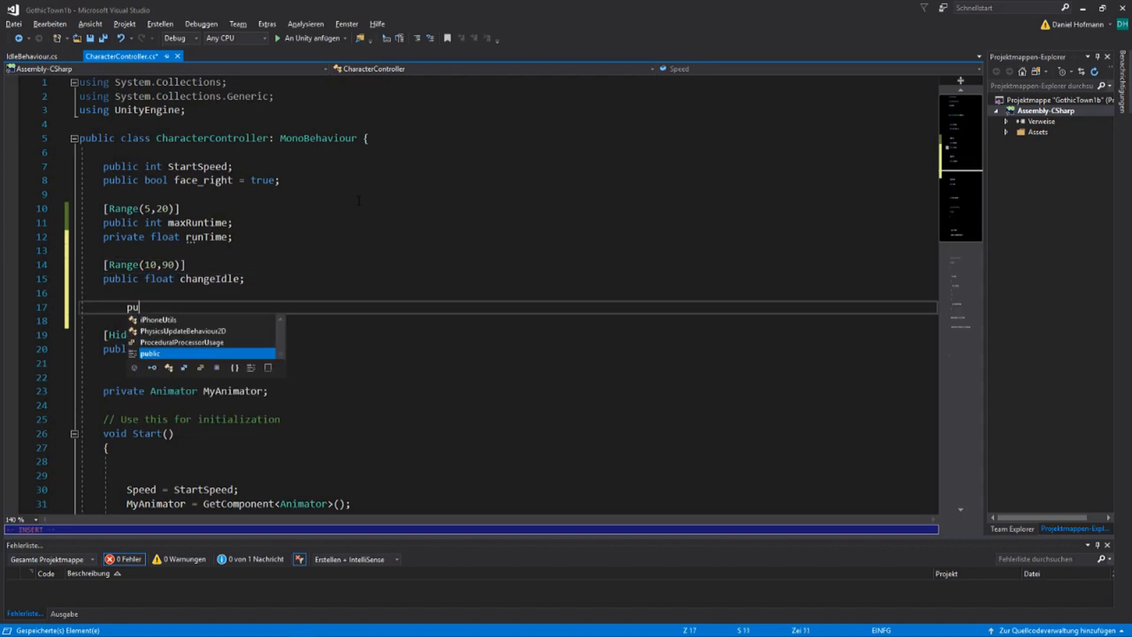
{"action": "type", "text": "blic "}
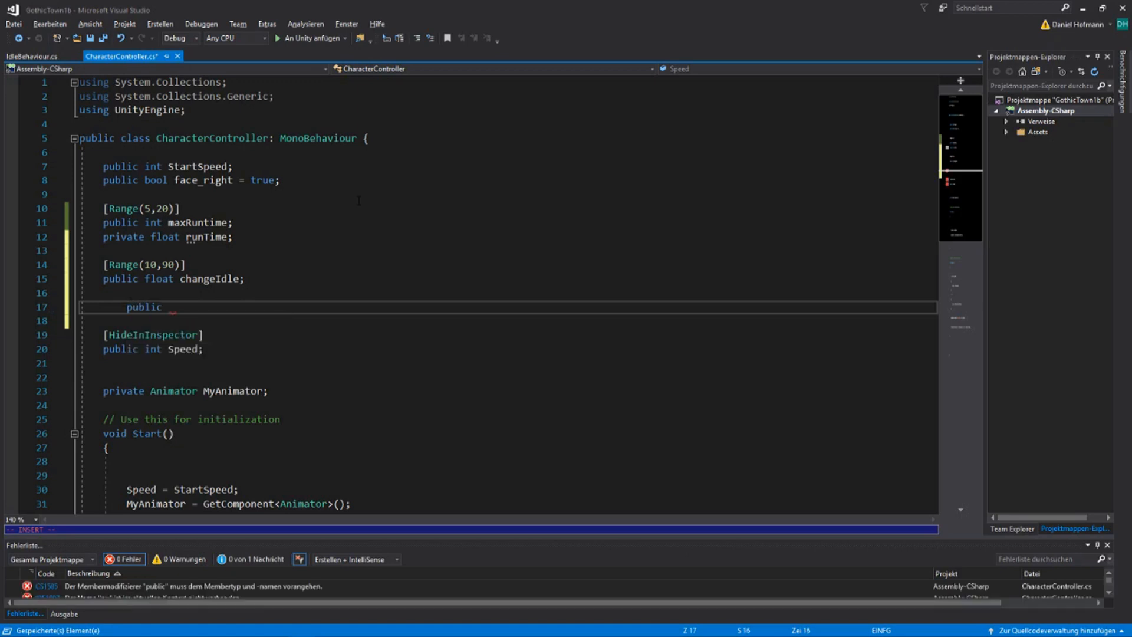
{"action": "type", "text": "bool"}
{"action": "type", "text": "G"}
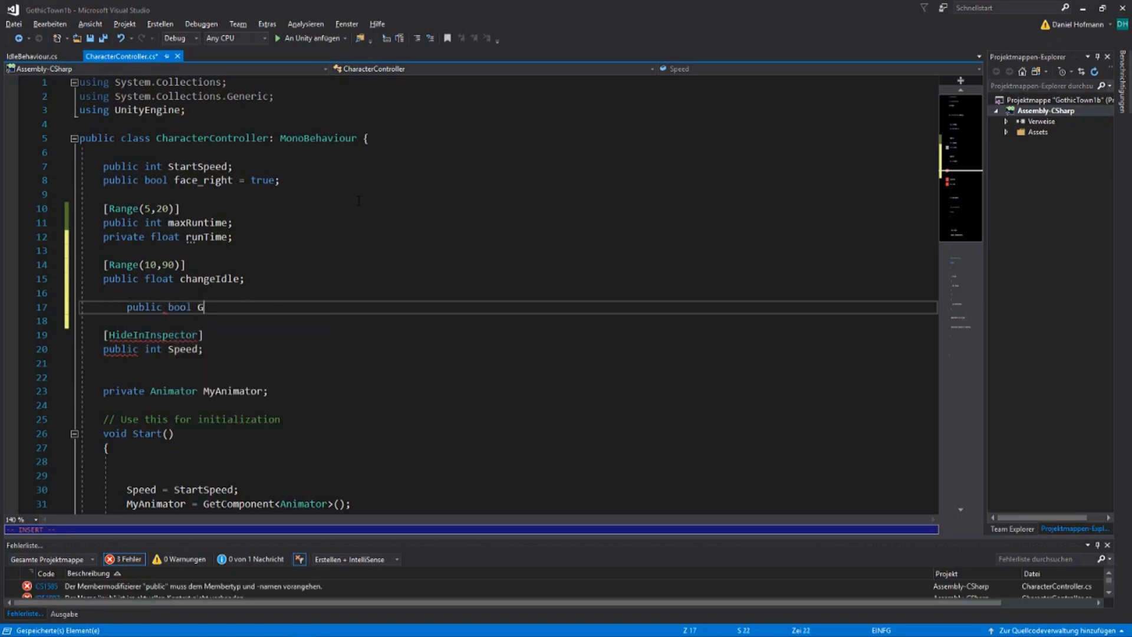
{"action": "type", "text": "oneIdle=false"}
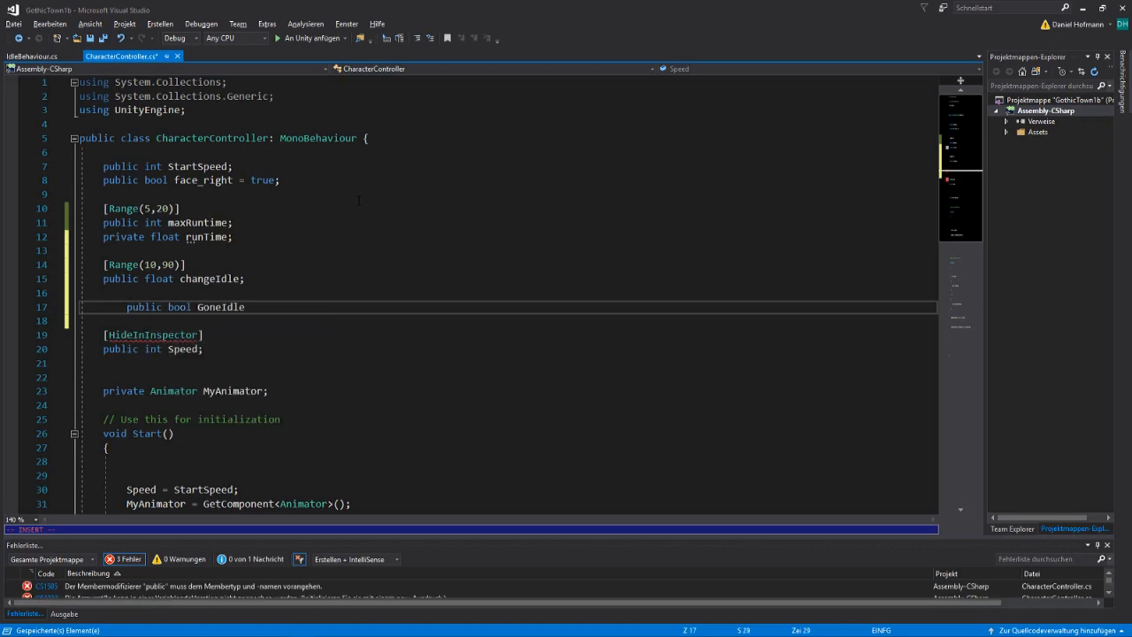
{"action": "type", "text": ";"}
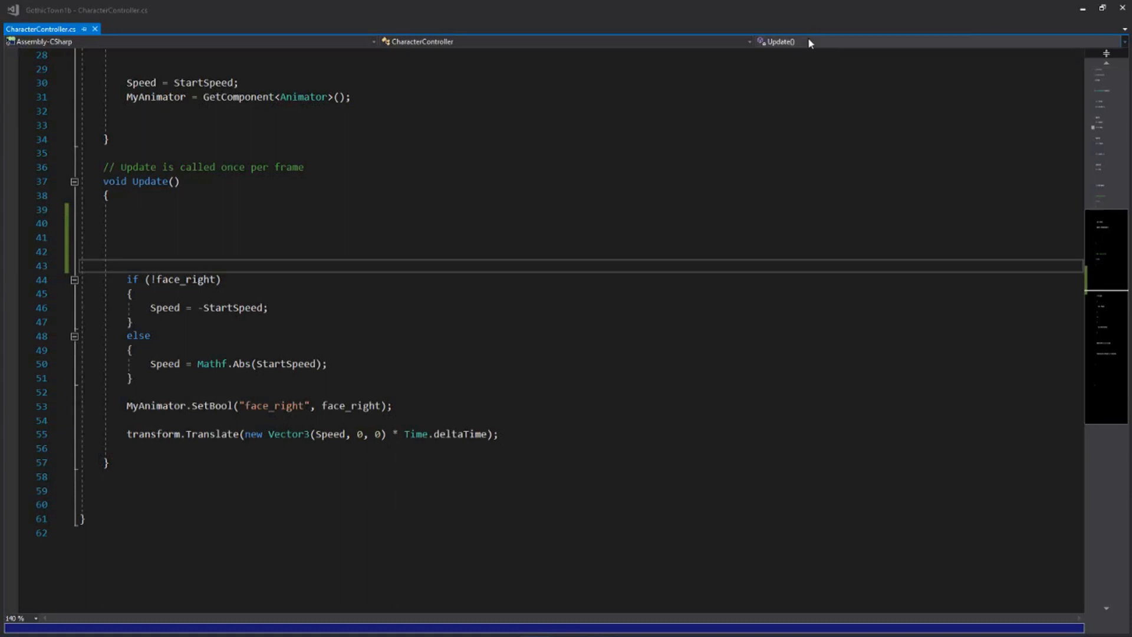
Add an if condition checking Mathf.Abs(Speed) > 0 at the start of Update(), above the !face_right check
{"action": "left_click", "coordinate": [566, 147]}
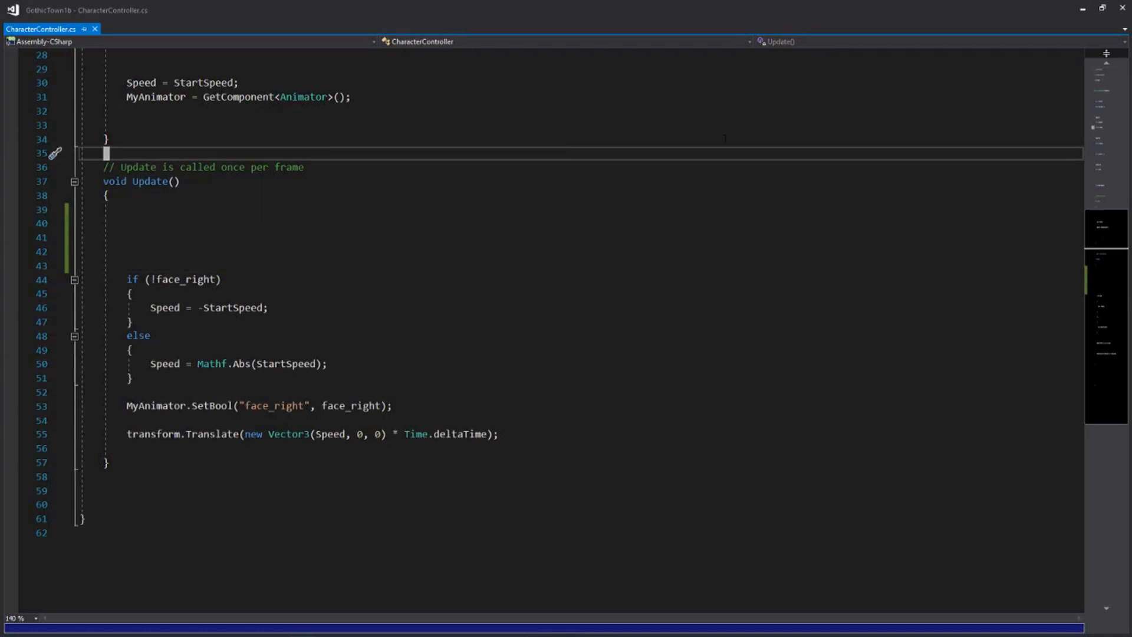
{"action": "key", "text": "Down"}
{"action": "key", "text": "Home"}
{"action": "key", "text": "Down"}
{"action": "key", "text": "Down"}
{"action": "key", "text": "Down"}
{"action": "key", "text": "Down"}
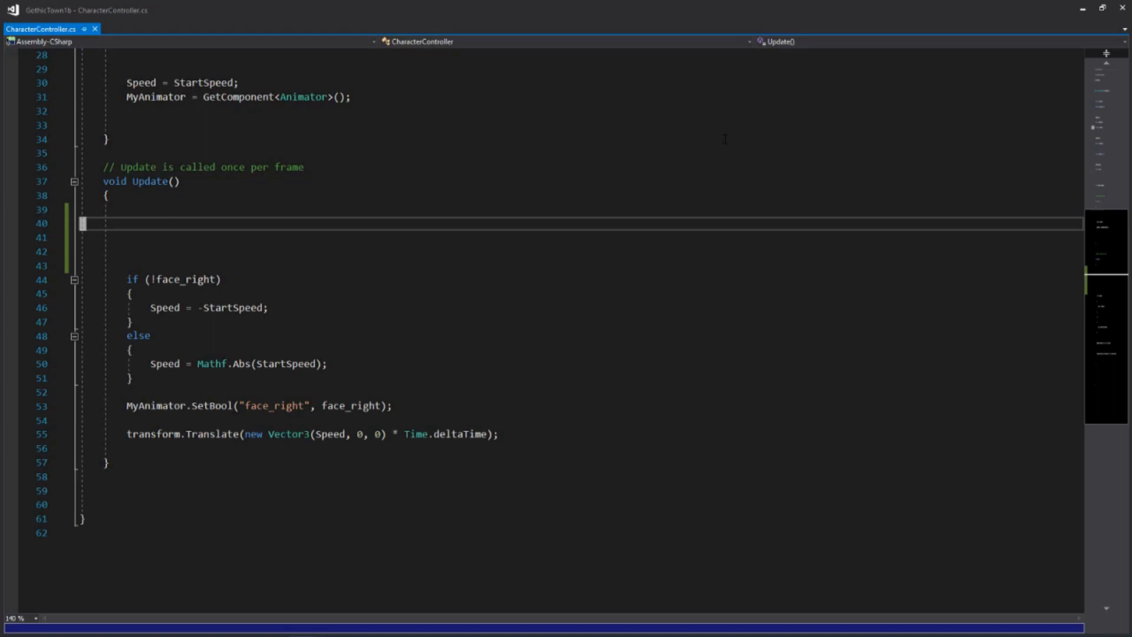
{"action": "type", "text": "o"}
{"action": "type", "text": "if"}
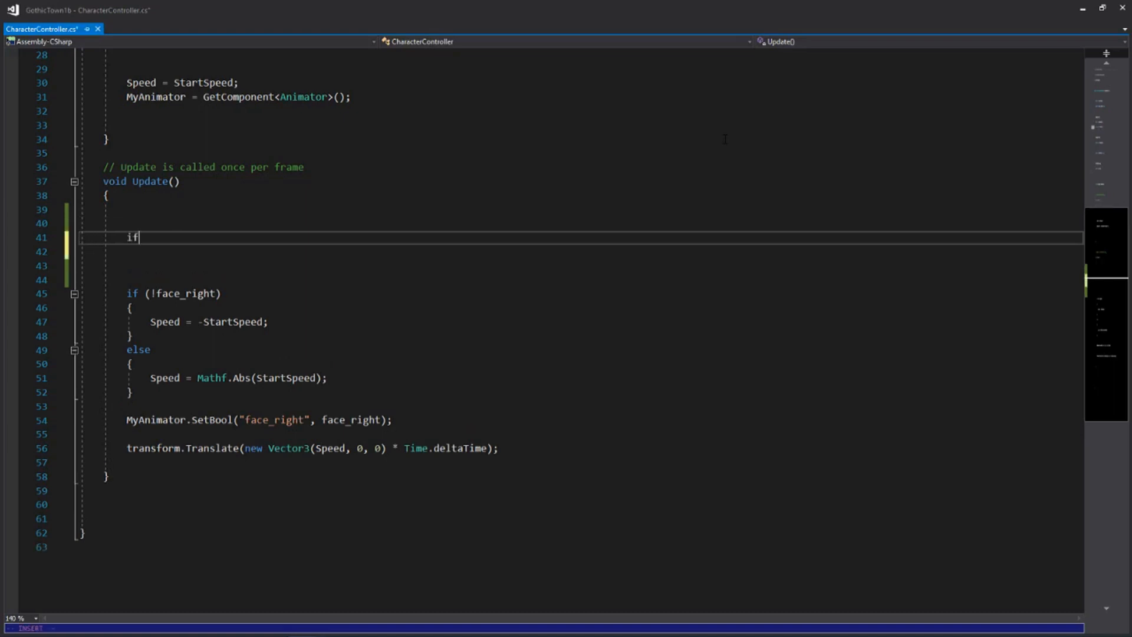
{"action": "type", "text": " (Mathf.abs"}
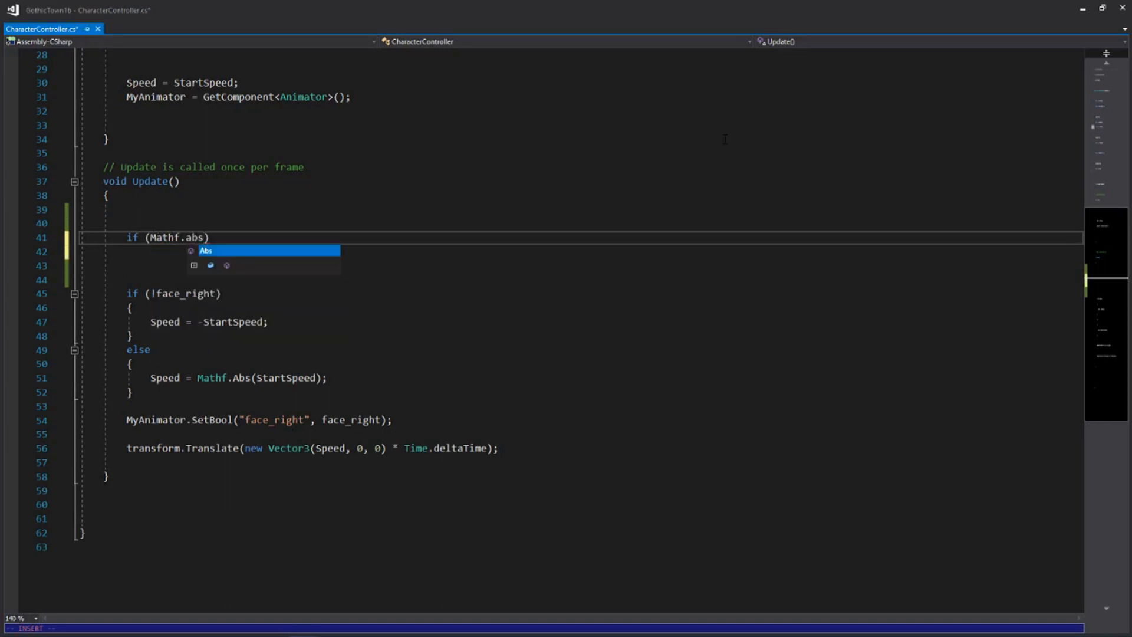
{"action": "key", "text": "Tab"}
{"action": "type", "text": "(Spee"}
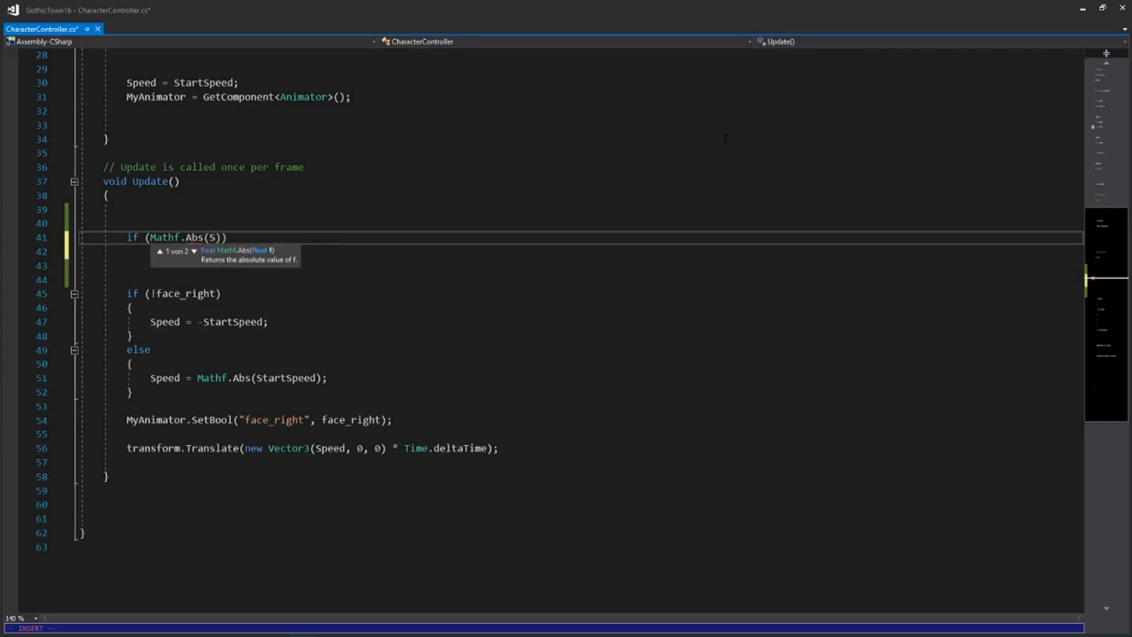
{"action": "type", "text": "d) "}
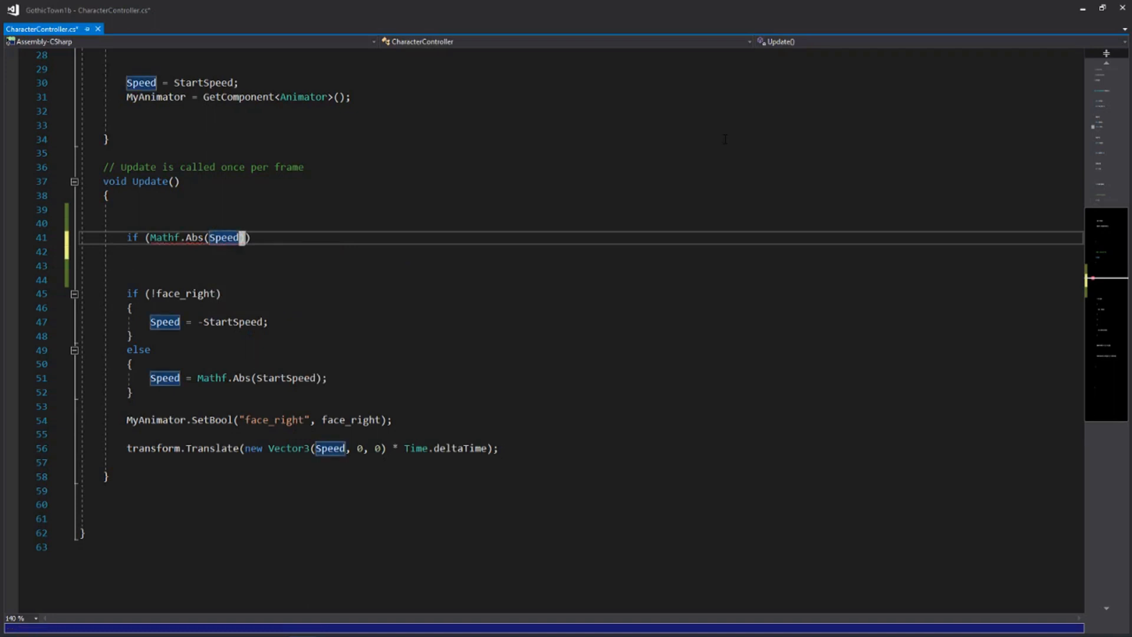
{"action": "type", "text": "> 0"}
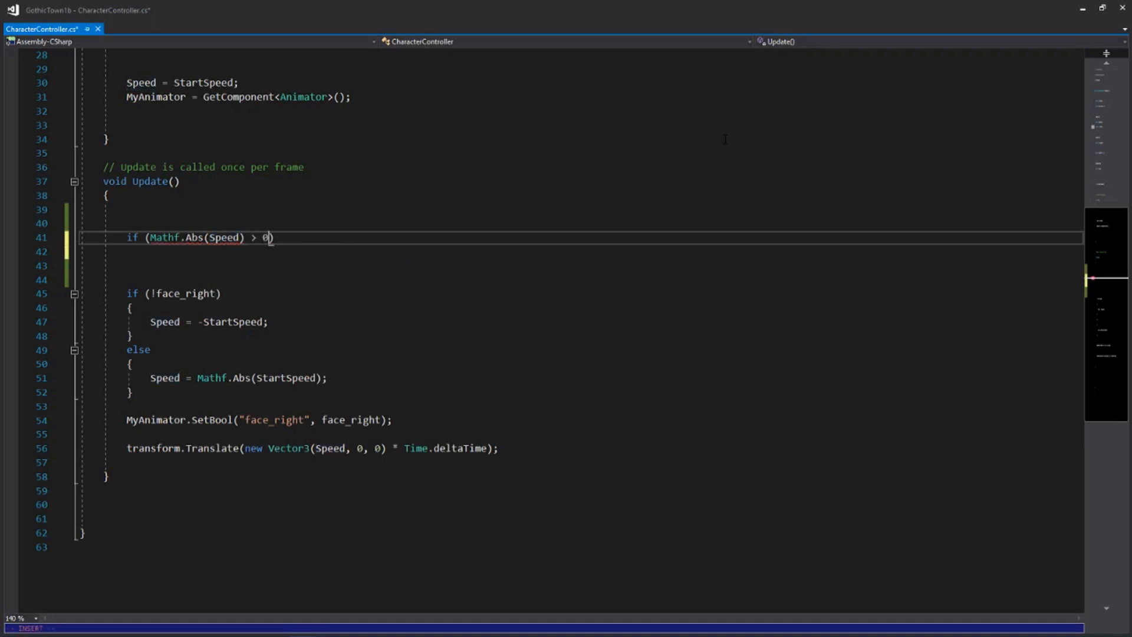
{"action": "key", "text": "Escape"}
Under the Mathf.Abs(Speed) condition, add the statement runTime += Time.deltaTime; and save the script
{"action": "type", "text": "o"}
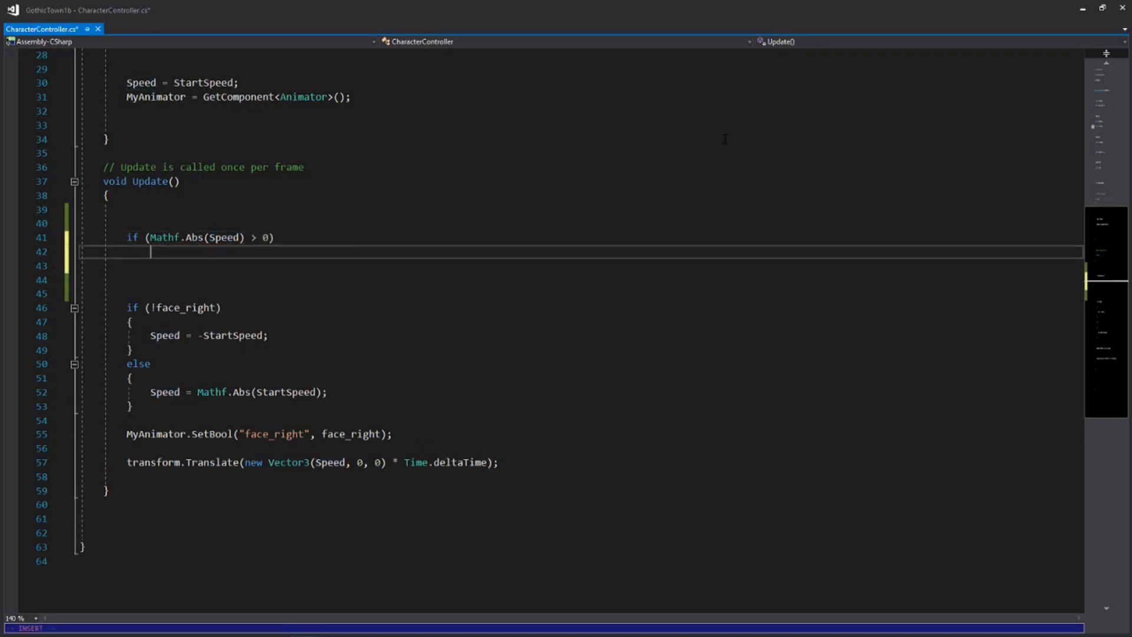
{"action": "type", "text": "runt"}
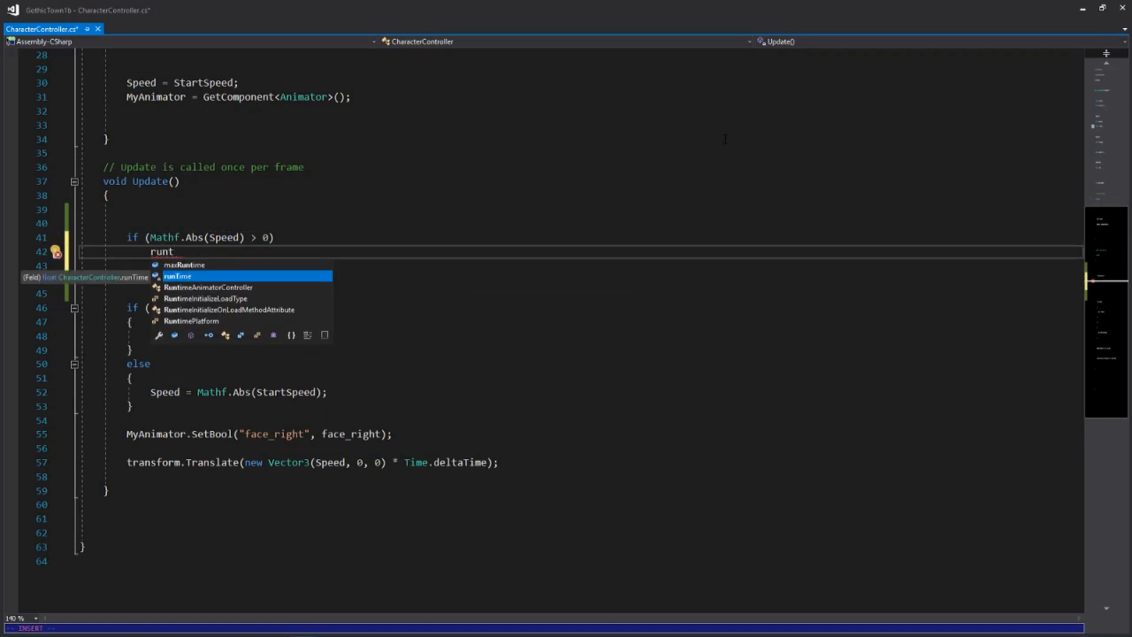
{"action": "key", "text": "Tab"}
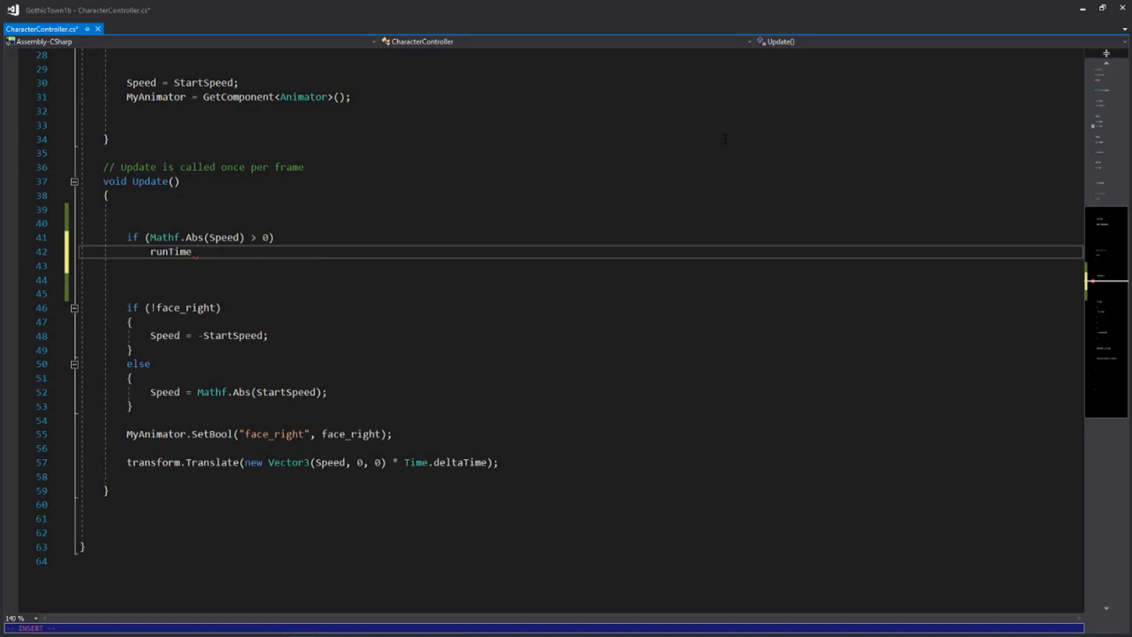
{"action": "type", "text": "+= Time.de"}
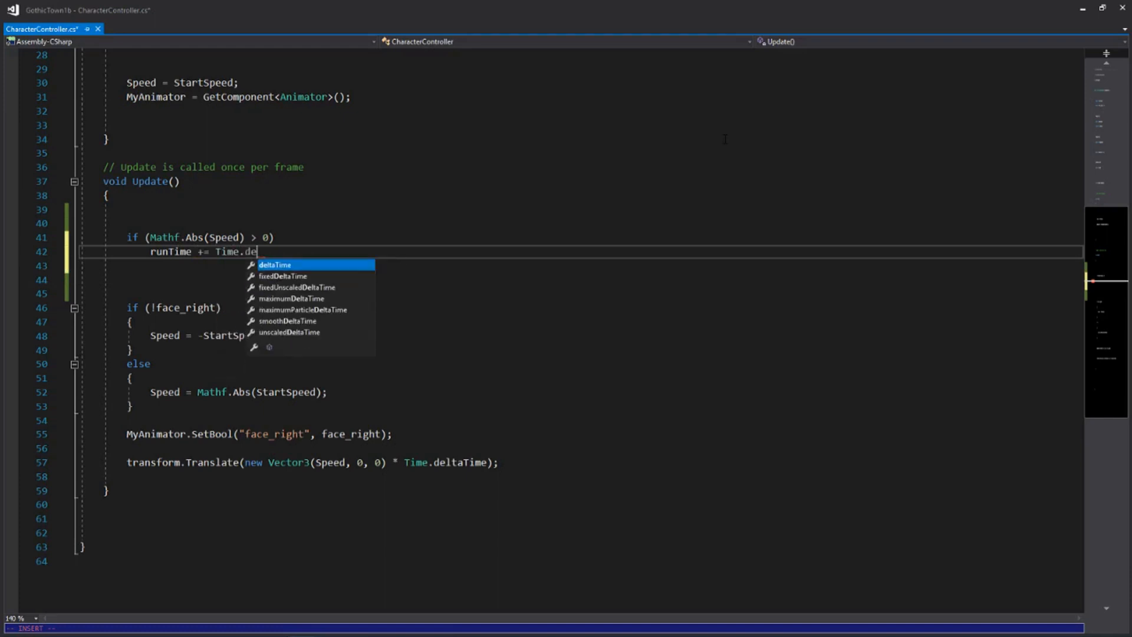
{"action": "type", "text": "ltaTime;"}
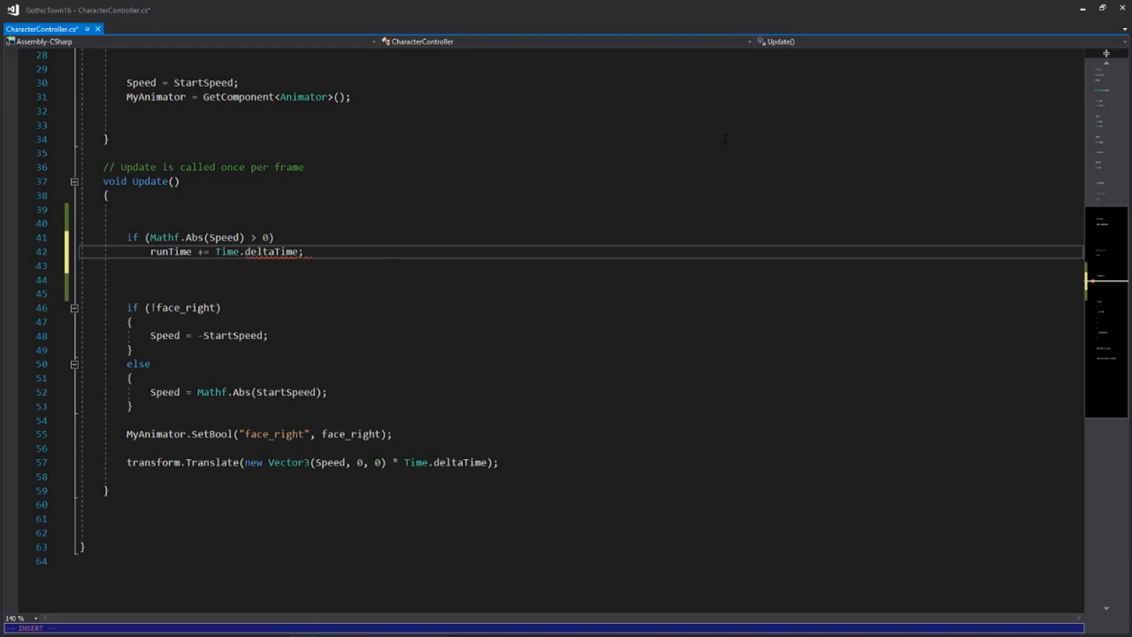
{"action": "key", "text": "Escape"}
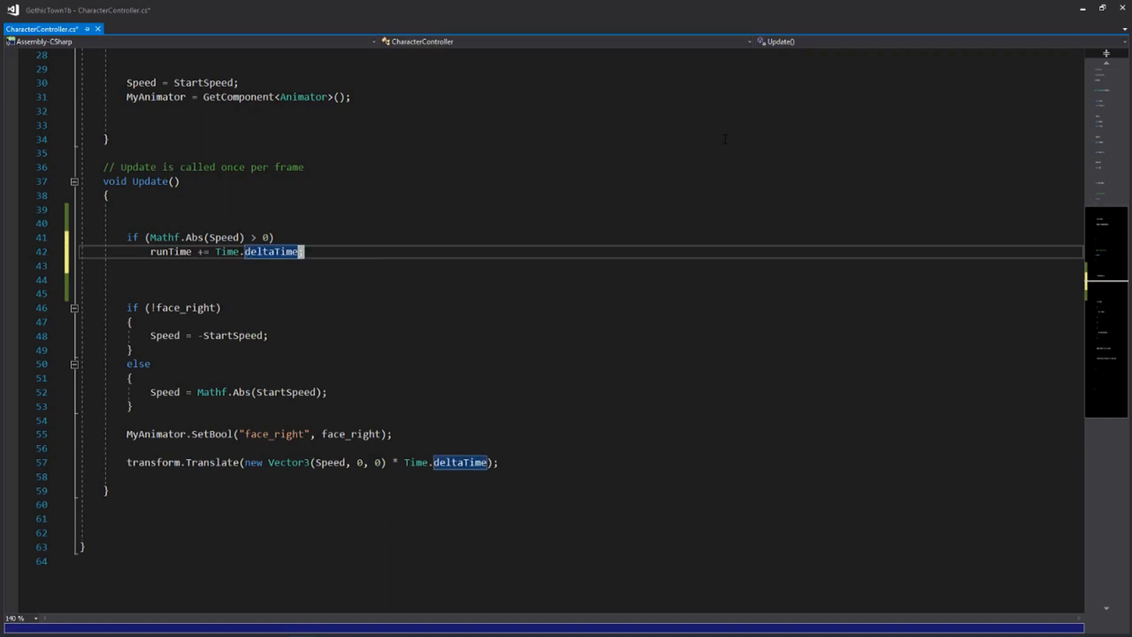
{"action": "key", "text": "ctrl+s"}
Insert an if (true) block below the runTime increment, separated by a blank line, containing Speed = 0;
{"action": "key", "text": "o"}
{"action": "key", "text": "Return"}
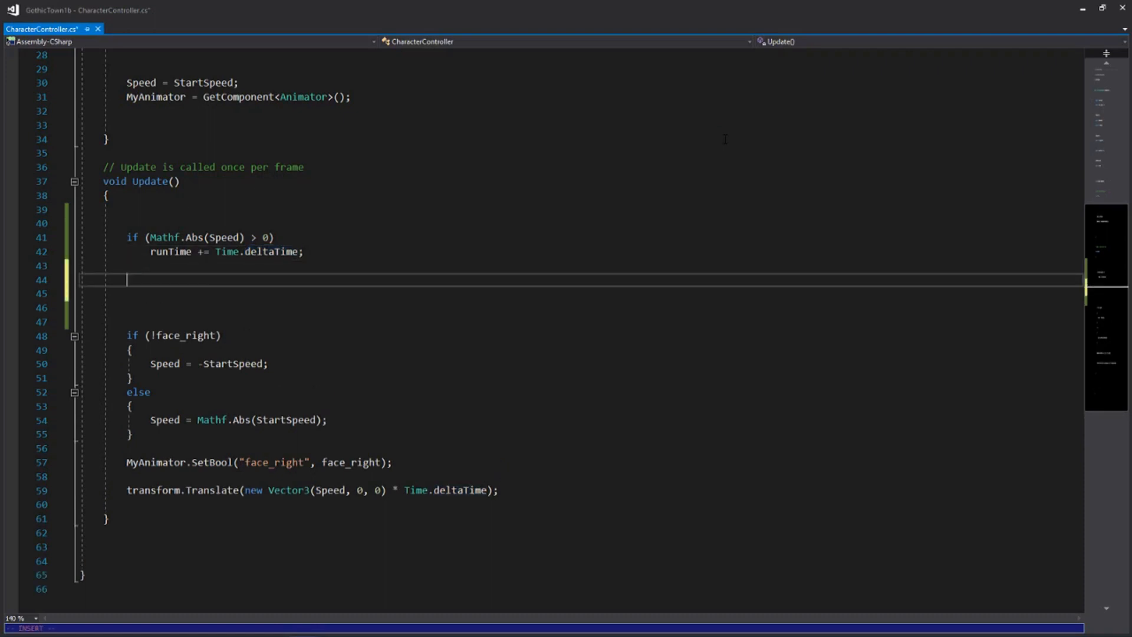
{"action": "key", "text": "Escape"}
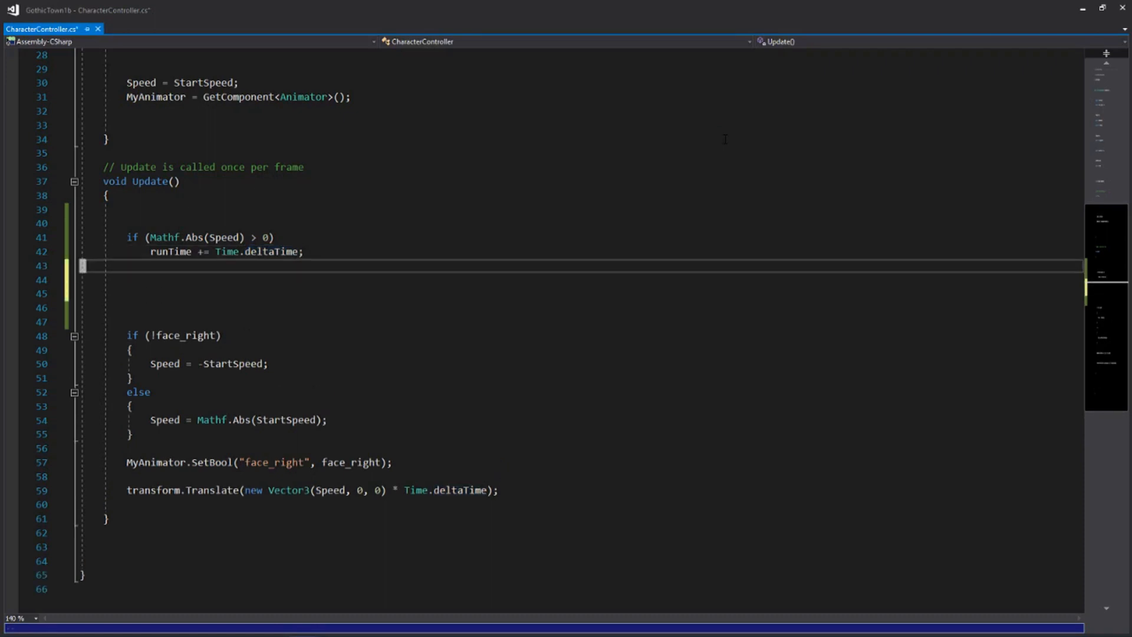
{"action": "key", "text": "shift+o"}
{"action": "key", "text": "Escape"}
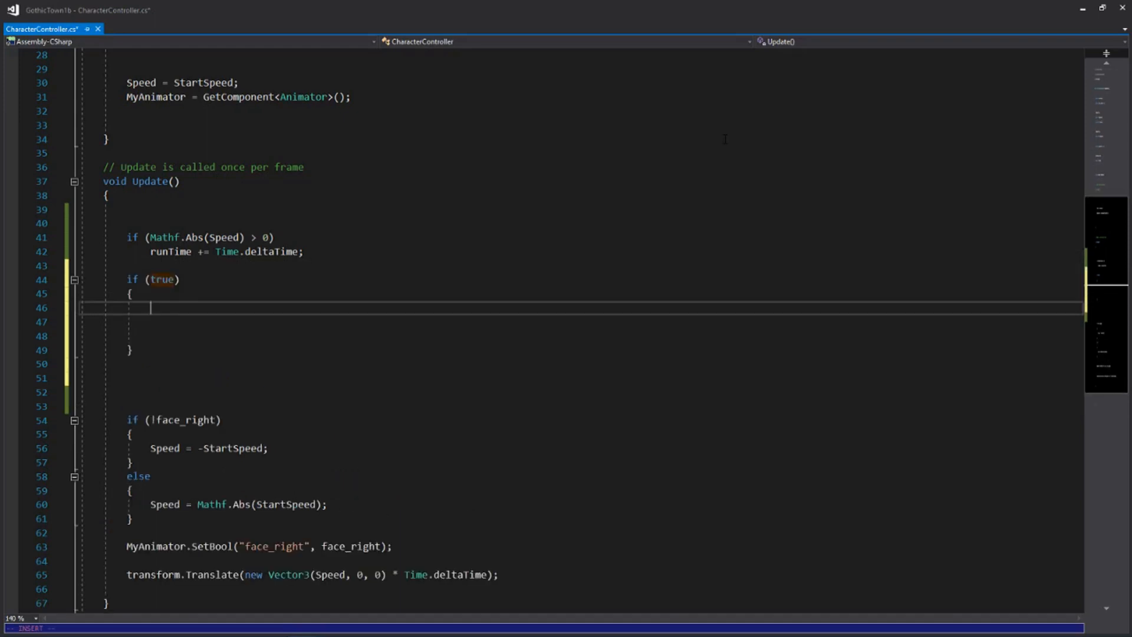
{"action": "type", "text": "Speed = 0;"}
{"action": "key", "text": "Escape"}
Nest an if block with the condition face_right directly below Speed = 0;
{"action": "type", "text": "o"}
{"action": "type", "text": "if"}
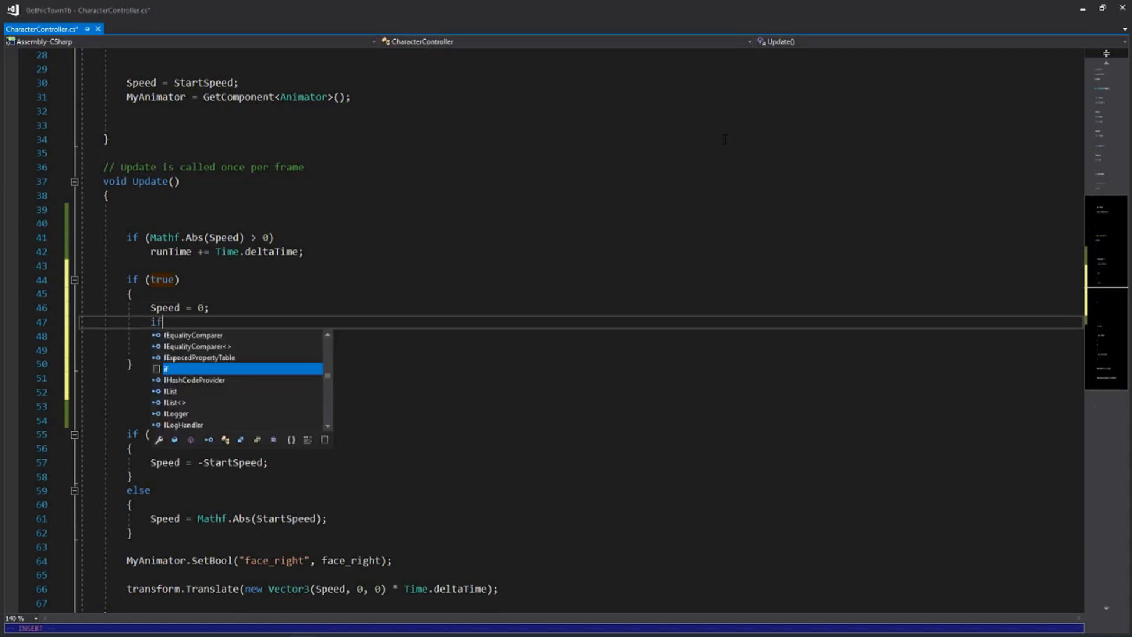
{"action": "key", "text": "Tab"}
{"action": "key", "text": "Tab"}
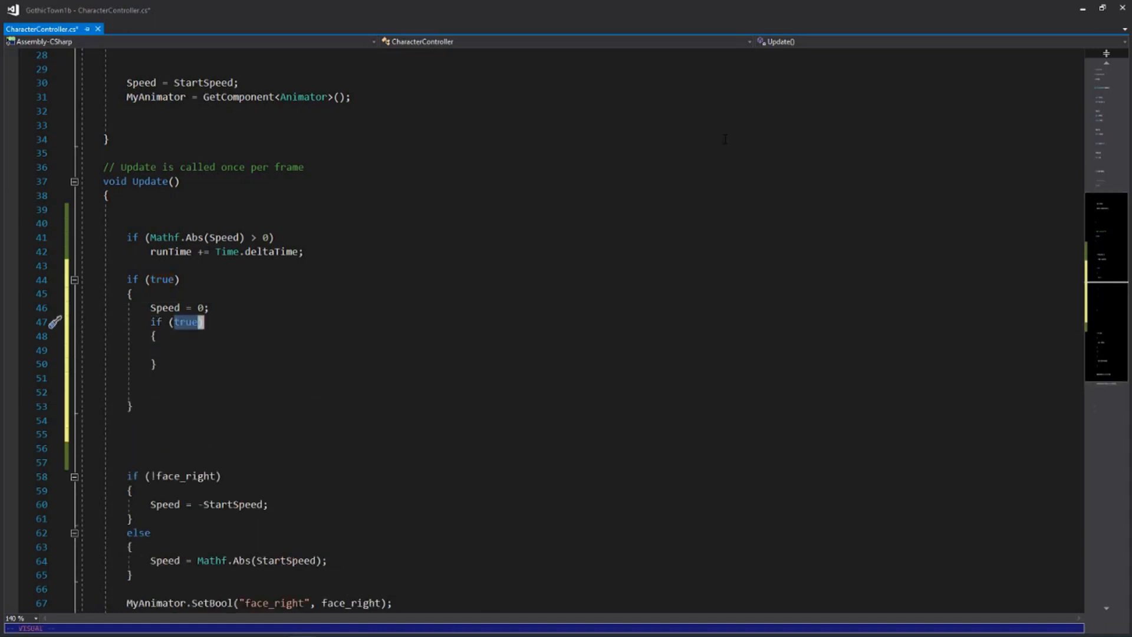
{"action": "key", "text": "Escape"}
{"action": "key", "text": "b"}
{"action": "key", "text": "b"}
{"action": "key", "text": "b"}
{"action": "type", "text": "w"}
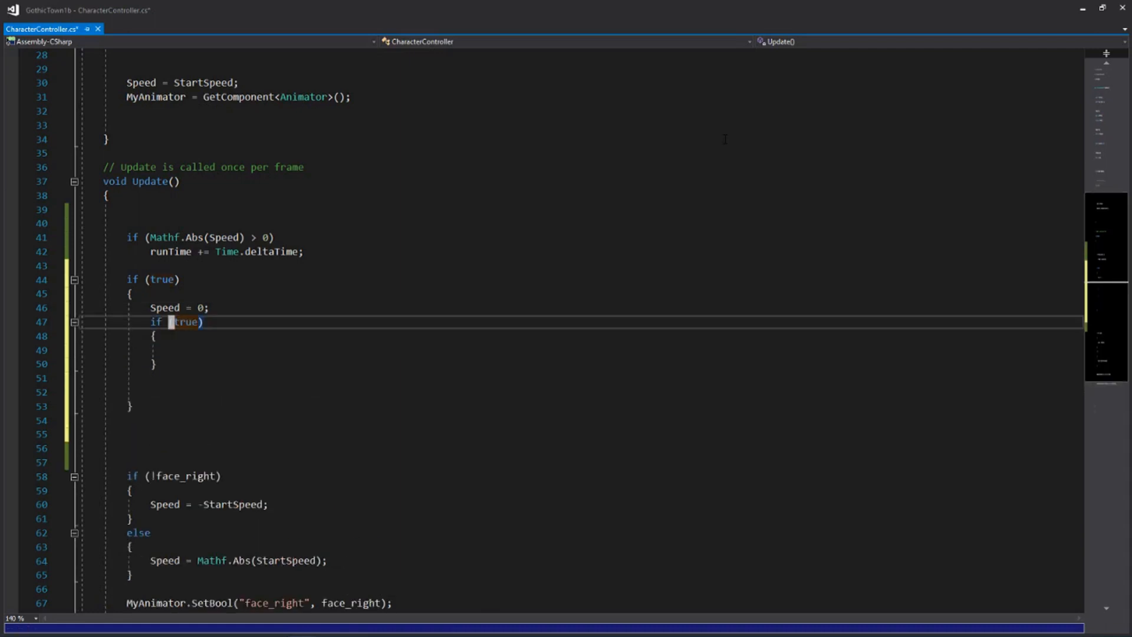
{"action": "type", "text": "wcwfac"}
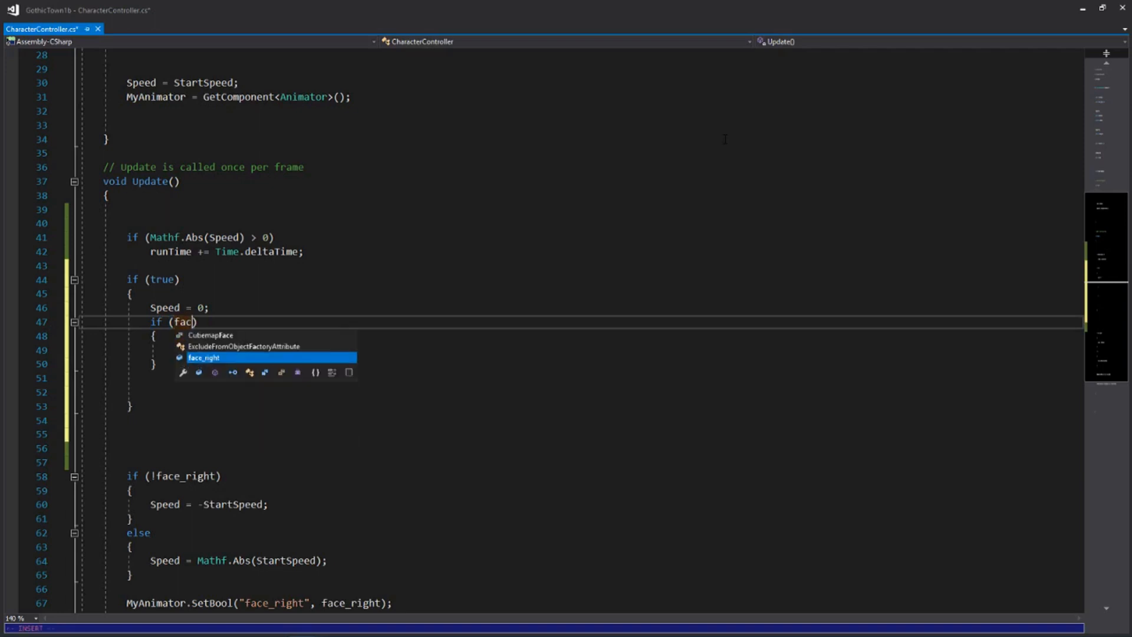
{"action": "key", "text": "Tab"}
{"action": "key", "text": "Escape"}
Inside the face_right block, call MyAnimator.SetTrigger("idle_right"); and remove the leftover blank line
{"action": "key", "text": "j"}
{"action": "key", "text": "o"}
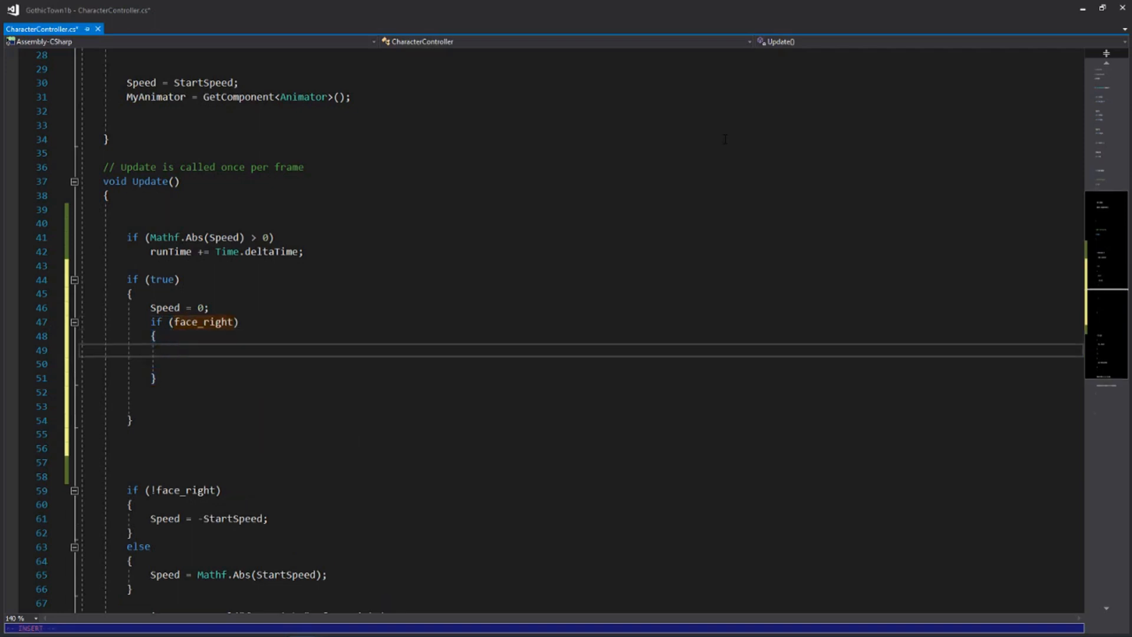
{"action": "type", "text": "My"}
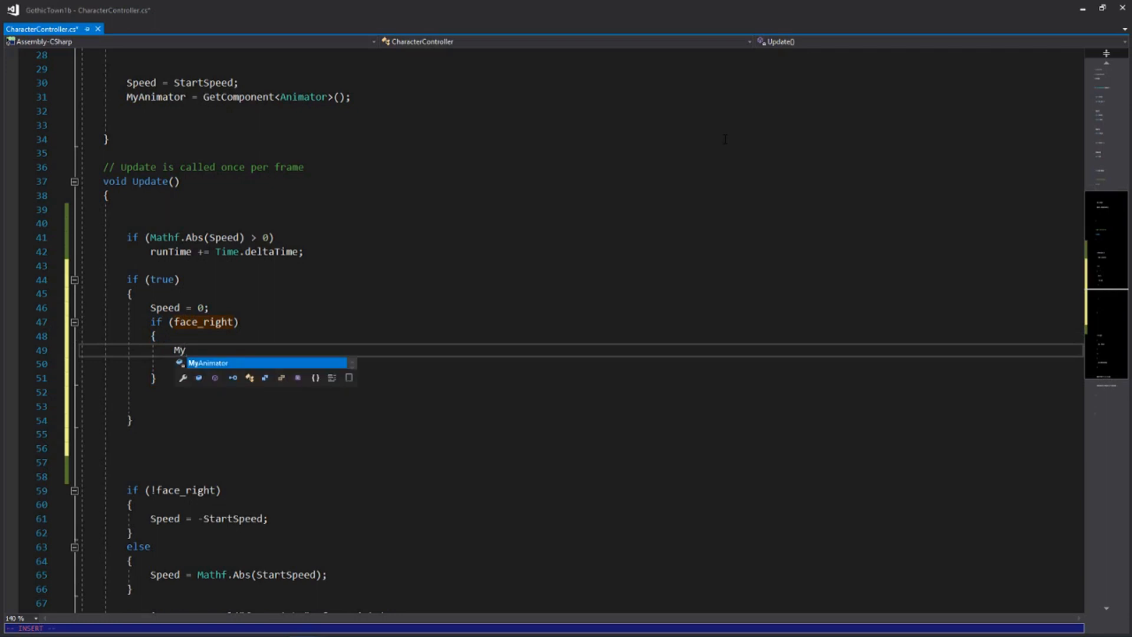
{"action": "key", "text": "Tab"}
{"action": "type", "text": ".S"}
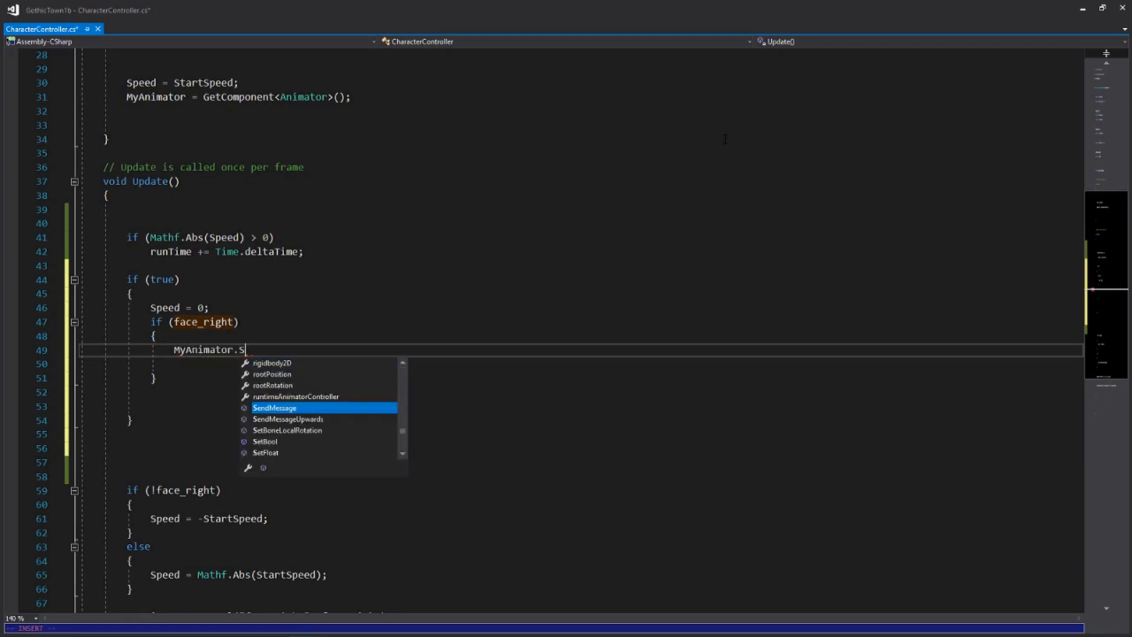
{"action": "type", "text": "ettr"}
{"action": "key", "text": "Tab"}
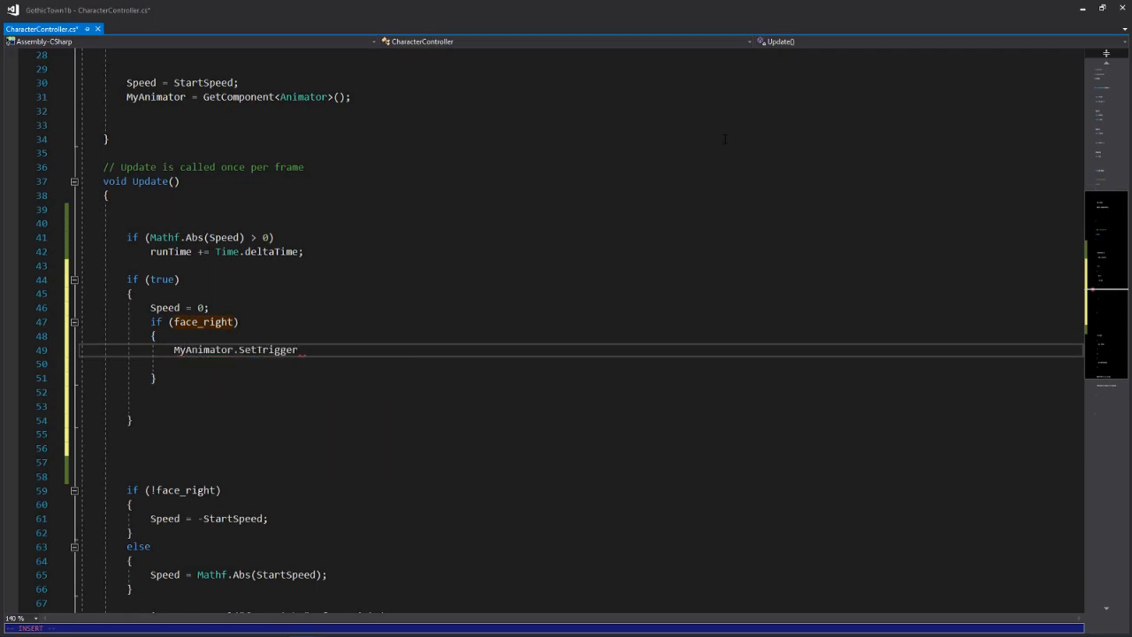
{"action": "type", "text": "("}
{"action": "type", "text": "\"idle_"}
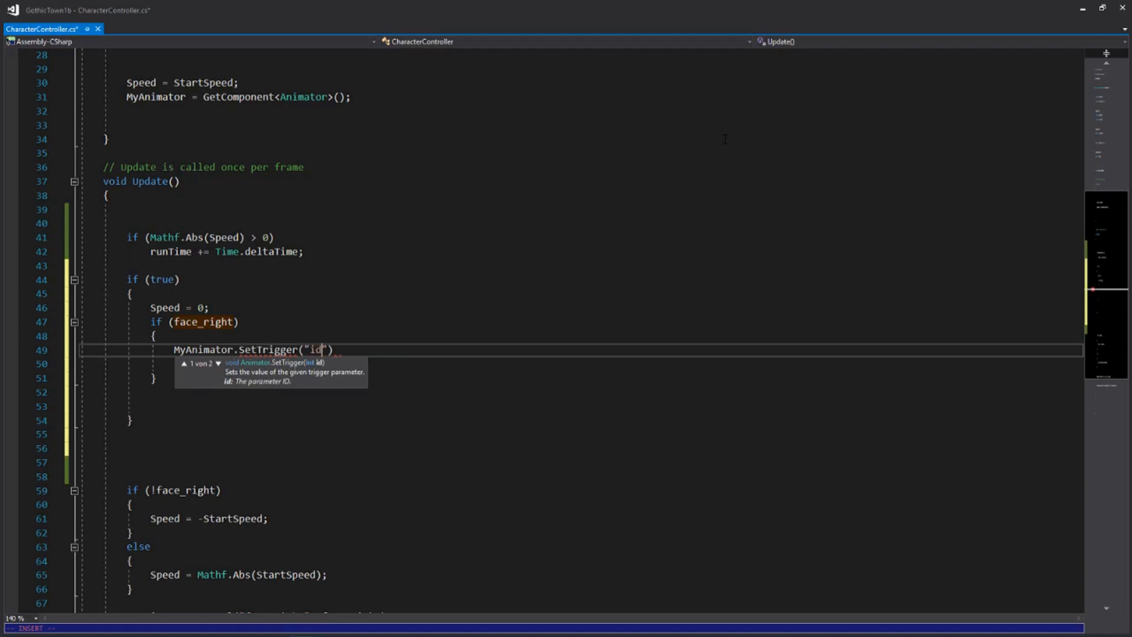
{"action": "type", "text": "right"}
{"action": "key", "text": "Escape"}
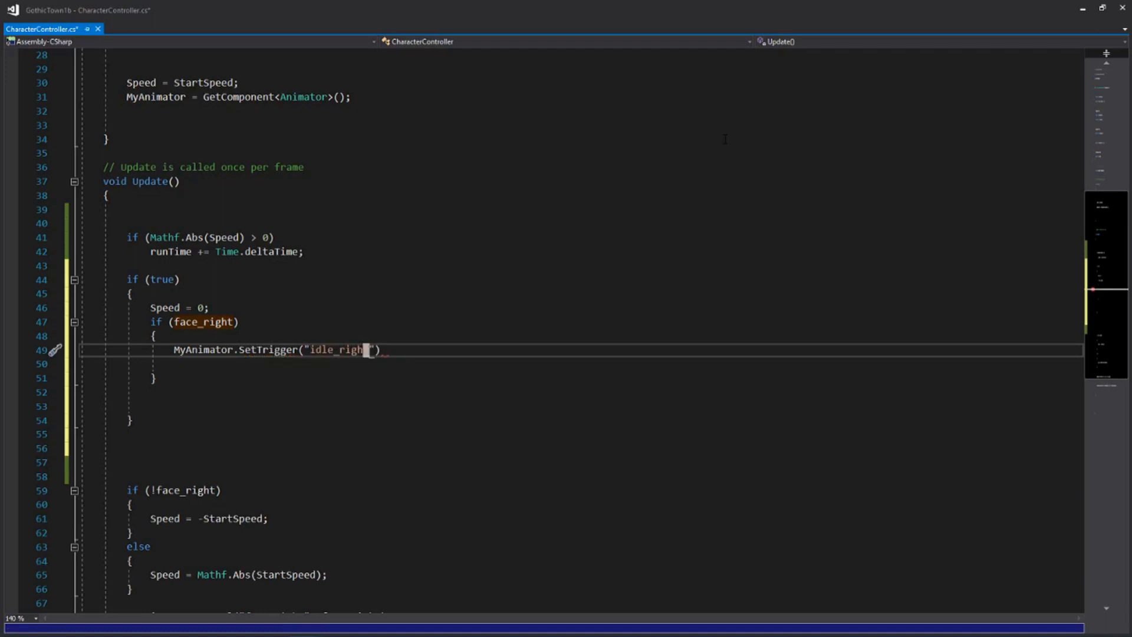
{"action": "key", "text": "l"}
{"action": "key", "text": "l"}
{"action": "type", "text": "A;"}
{"action": "key", "text": "Escape"}
{"action": "key", "text": "j"}
{"action": "key", "text": "d"}
{"action": "key", "text": "d"}
Add an else block with braces directly after the nested face_right block
{"action": "type", "text": "o"}
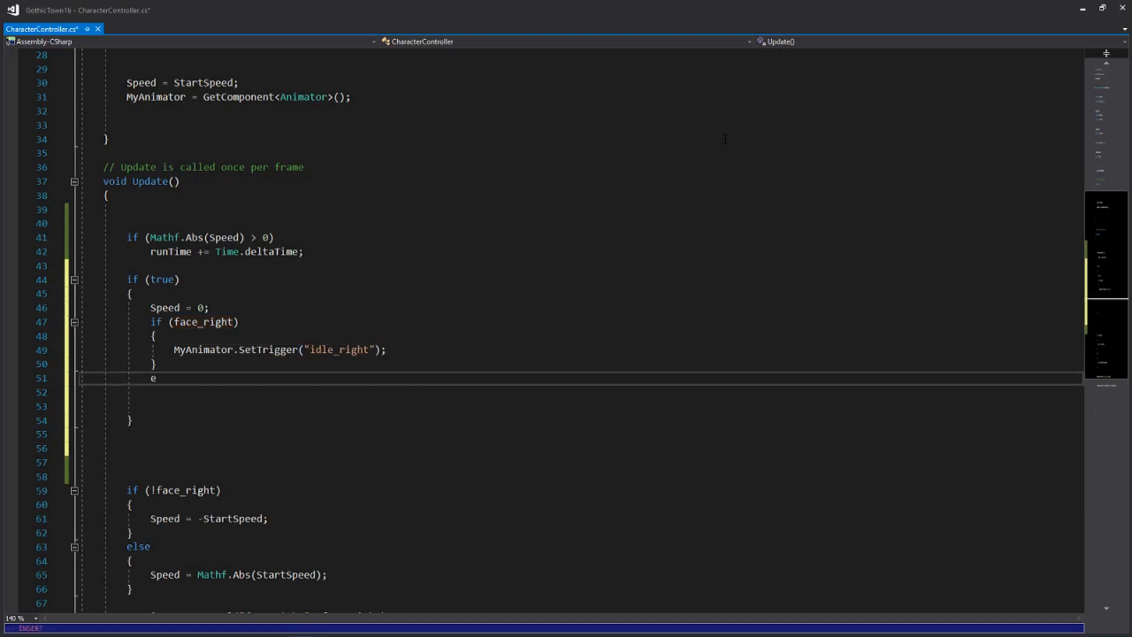
{"action": "type", "text": "else"}
{"action": "key", "text": "Return"}
{"action": "type", "text": "{"}
{"action": "key", "text": "Return"}
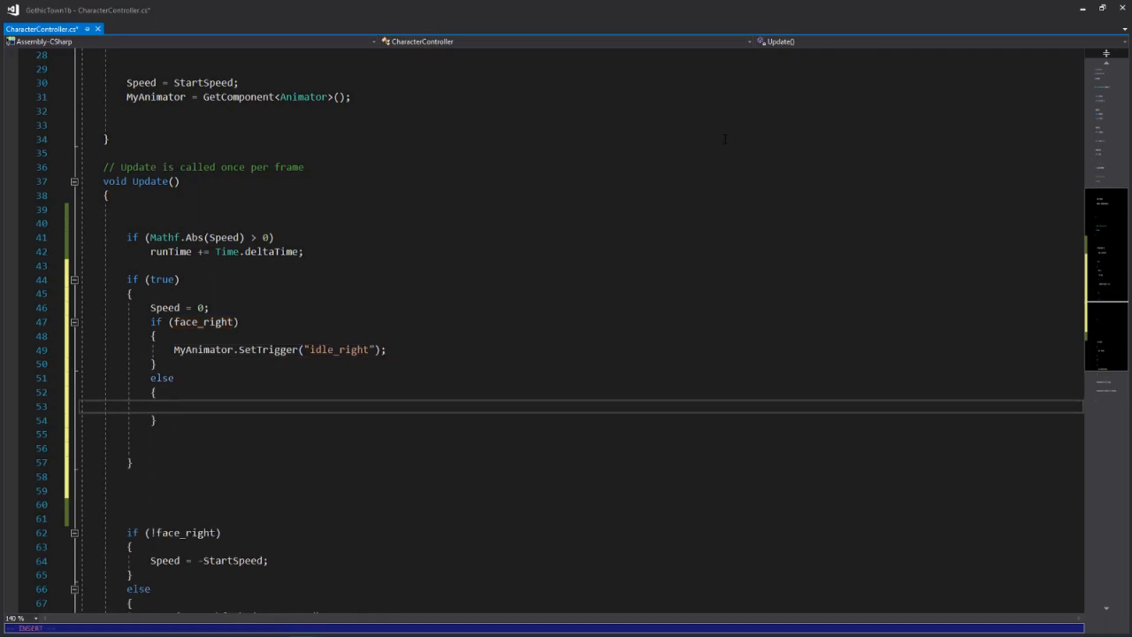
Inside the nested else block, call MyAnimator.SetTrigger("idle_left"); and delete one blank line below the block
{"action": "type", "text": "MyA"}
{"action": "key", "text": "Tab"}
{"action": "type", "text": ".Set"}
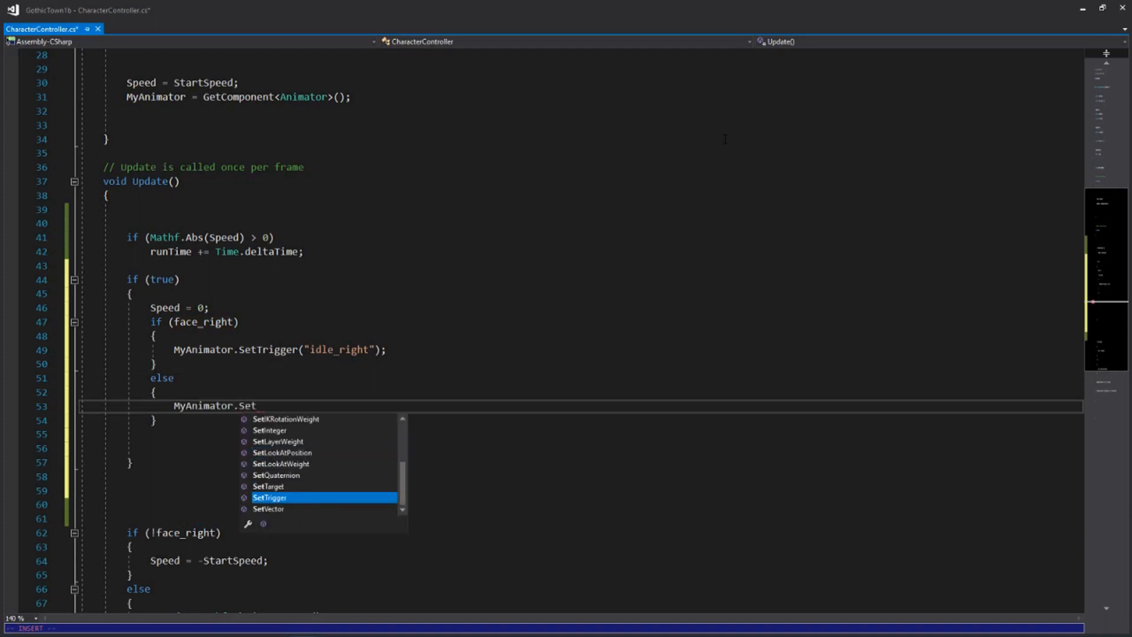
{"action": "type", "text": "tri"}
{"action": "key", "text": "Tab"}
{"action": "type", "text": "("}
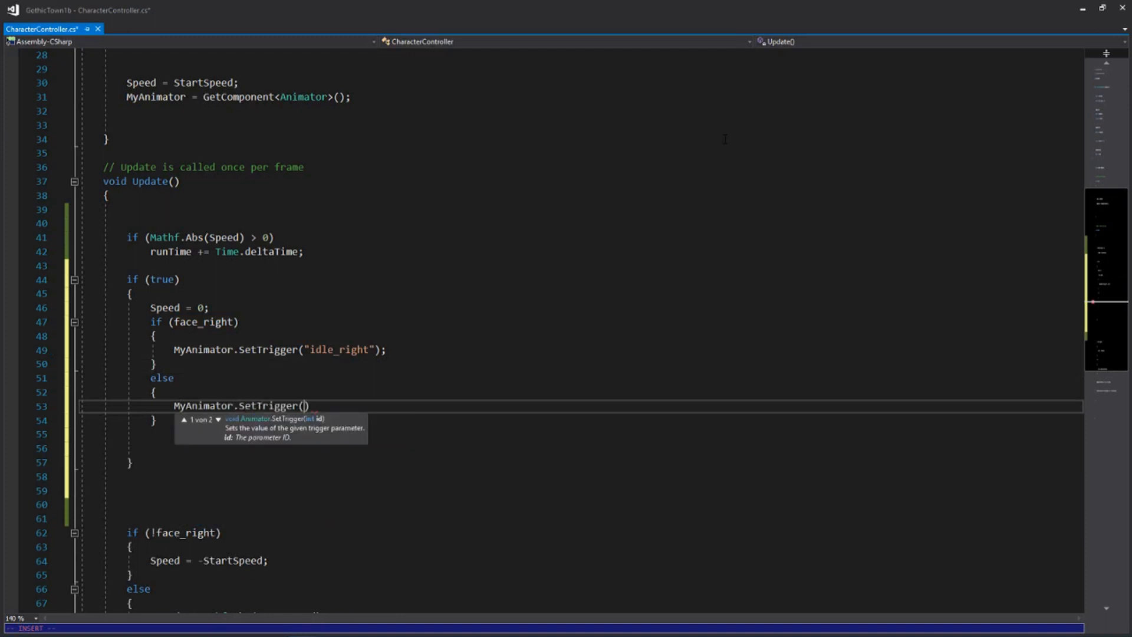
{"action": "type", "text": "\"idle_left"}
{"action": "key", "text": "Escape"}
{"action": "key", "text": "Right"}
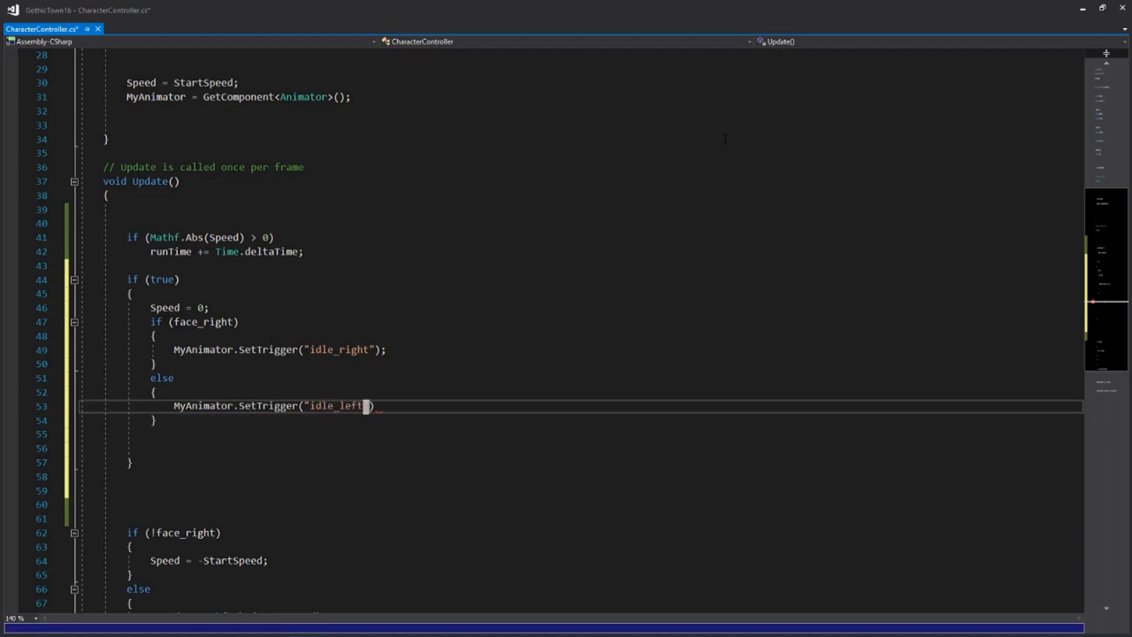
{"action": "key", "text": "Right"}
{"action": "type", "text": ";"}
{"action": "key", "text": "Escape"}
{"action": "key", "text": "j"}
{"action": "key", "text": "j"}
{"action": "key", "text": "d"}
{"action": "key", "text": "d"}
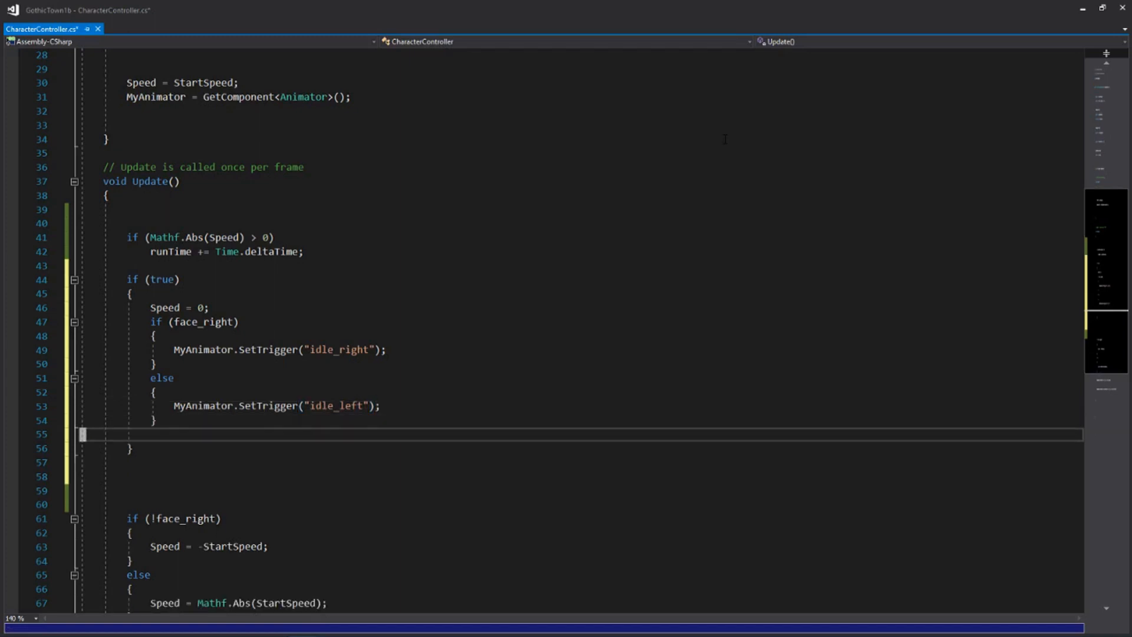
Replace the true condition of the if block containing Speed = 0; with runTime > changeIdle
{"action": "key", "text": "k"}
{"action": "key", "text": "k"}
{"action": "key", "text": "k"}
{"action": "key", "text": "k"}
{"action": "key", "text": "k"}
{"action": "key", "text": "k"}
{"action": "key", "text": "k"}
{"action": "key", "text": "k"}
{"action": "key", "text": "k"}
{"action": "key", "text": "k"}
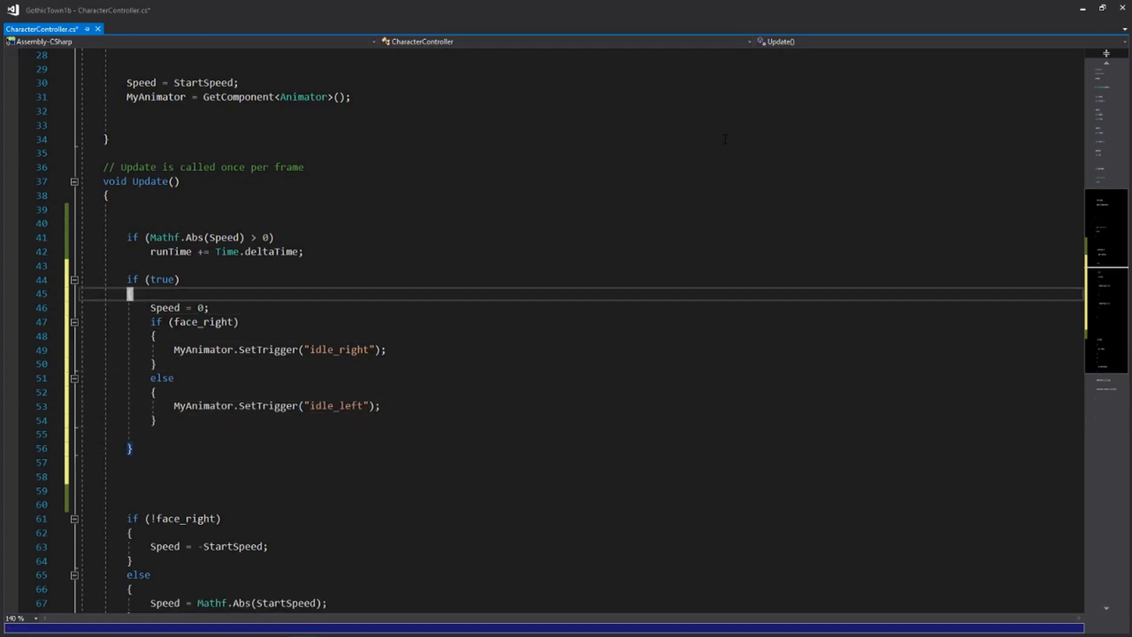
{"action": "type", "text": "khciwrun"}
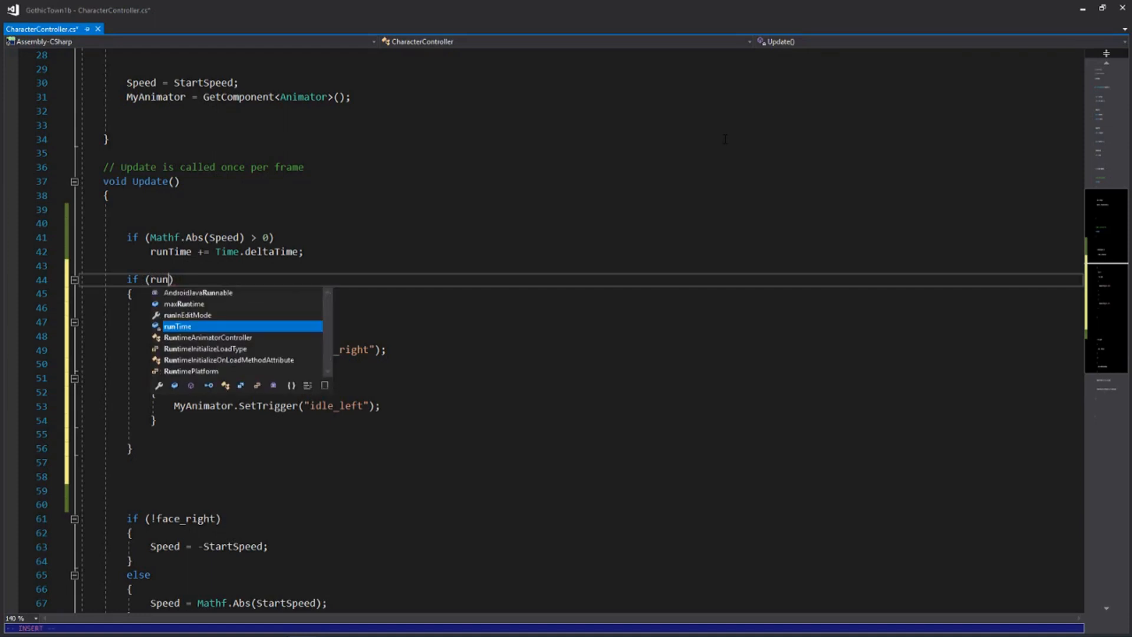
{"action": "key", "text": "Tab"}
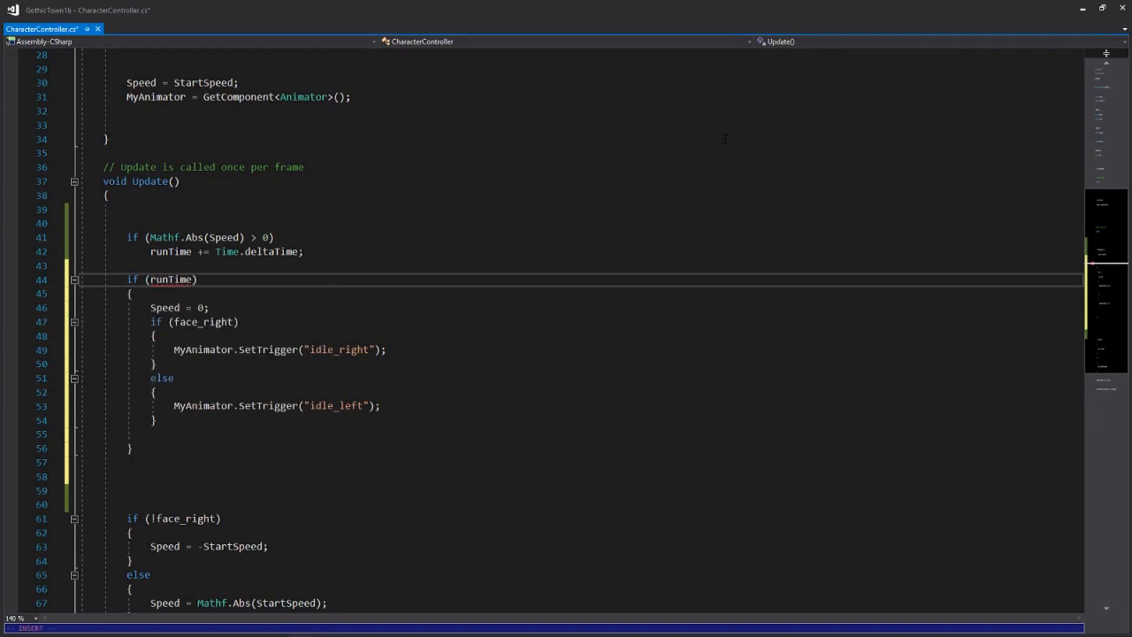
{"action": "type", "text": "> change"}
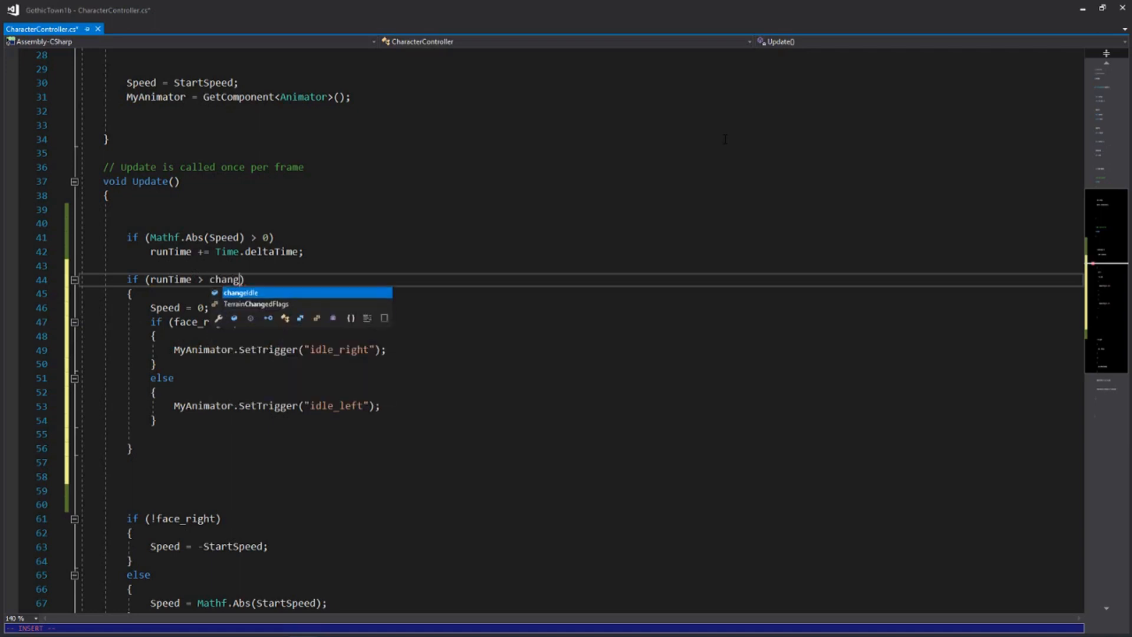
{"action": "key", "text": "Tab"}
Extend the changeIdle comparison to changeIdle/100 * maxRuntime
{"action": "type", "text": "/"}
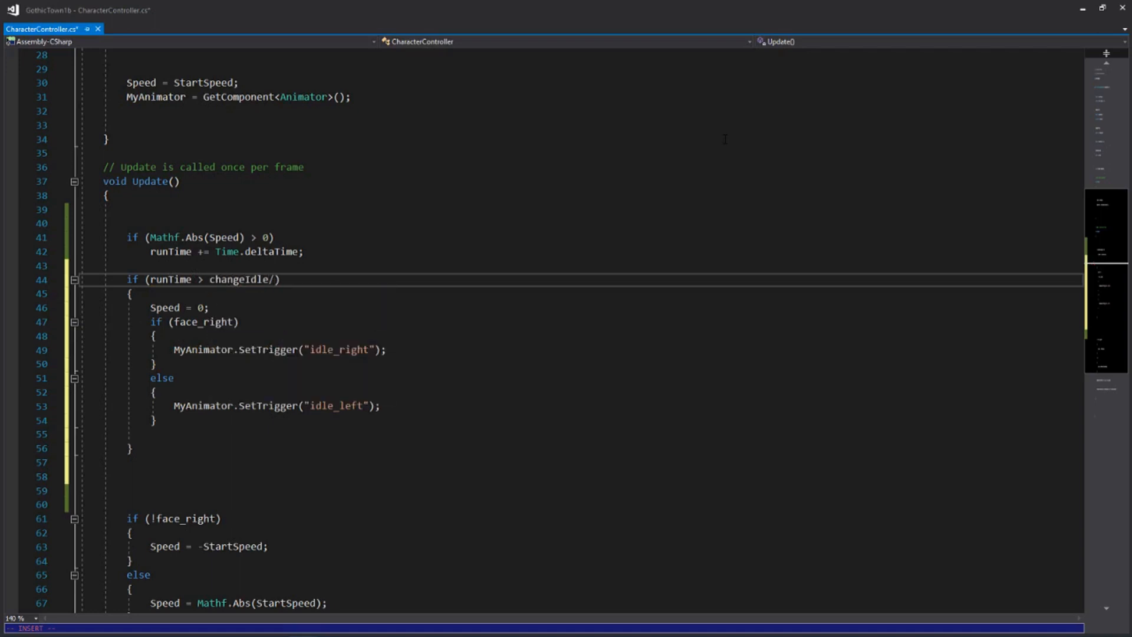
{"action": "type", "text": "1000"}
{"action": "key", "text": "BackSpace"}
{"action": "type", "text": "* maxRuntime"}
{"action": "key", "text": "Escape"}
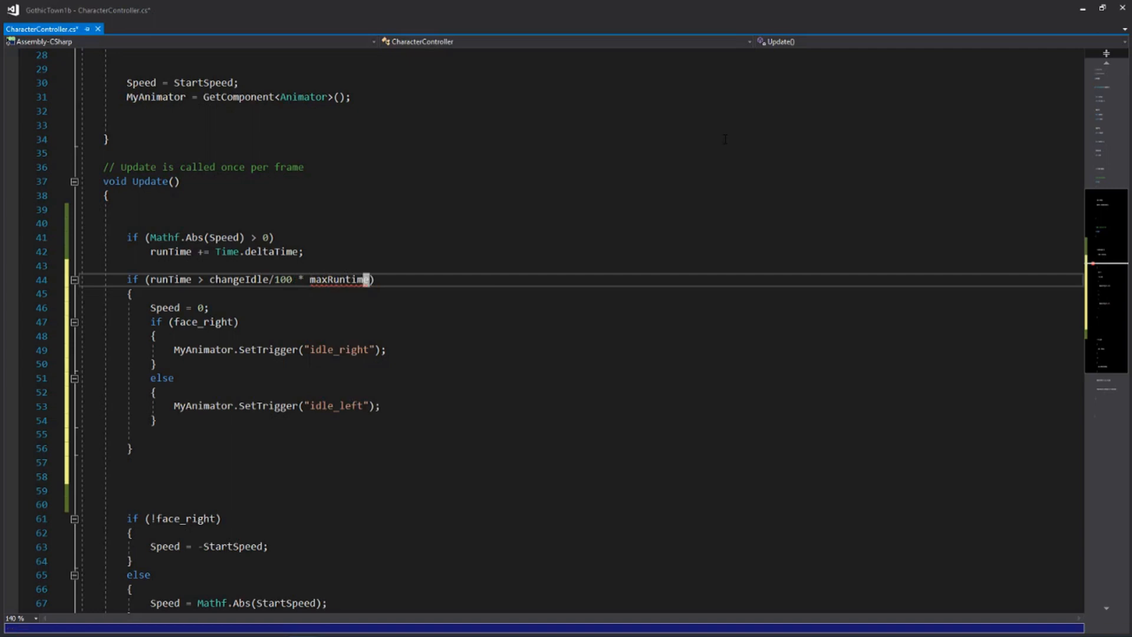
{"action": "key", "text": "v"}
{"action": "key", "text": "i"}
{"action": "key", "text": "w"}
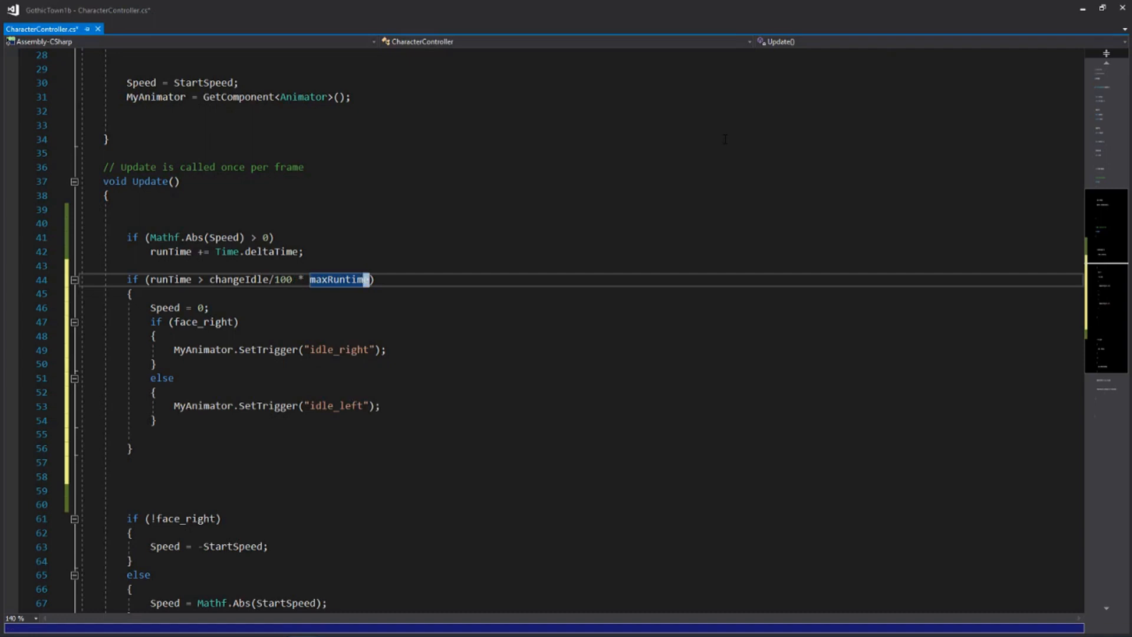
{"action": "key", "text": "Escape"}
{"action": "type", "text": "axRuntime "}
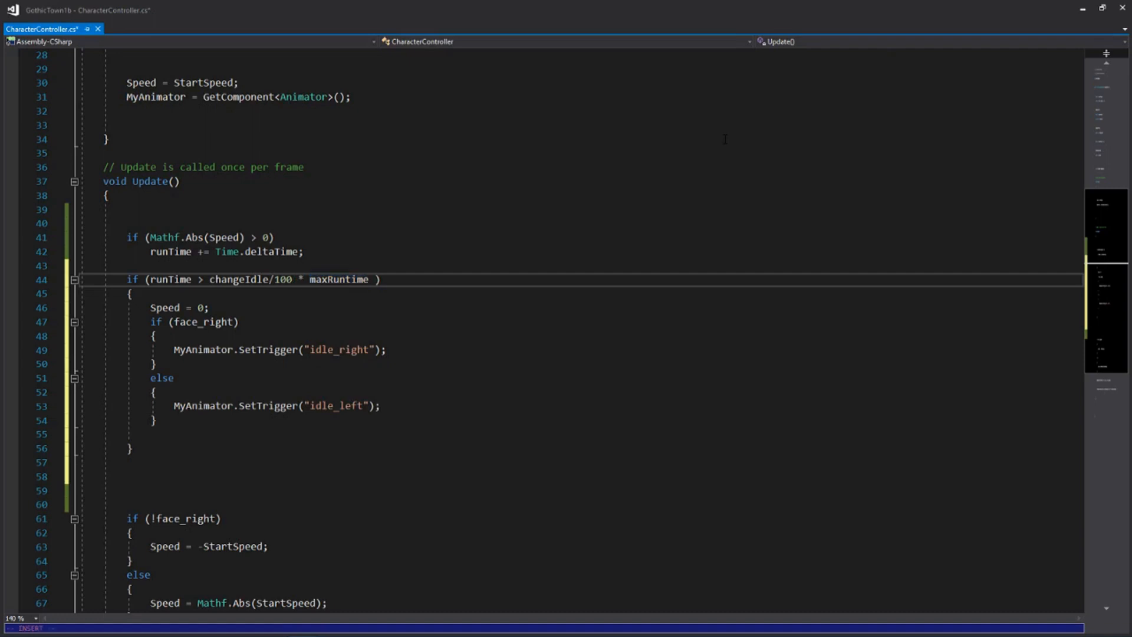
{"action": "type", "text": "&& Mathf.Abs"}
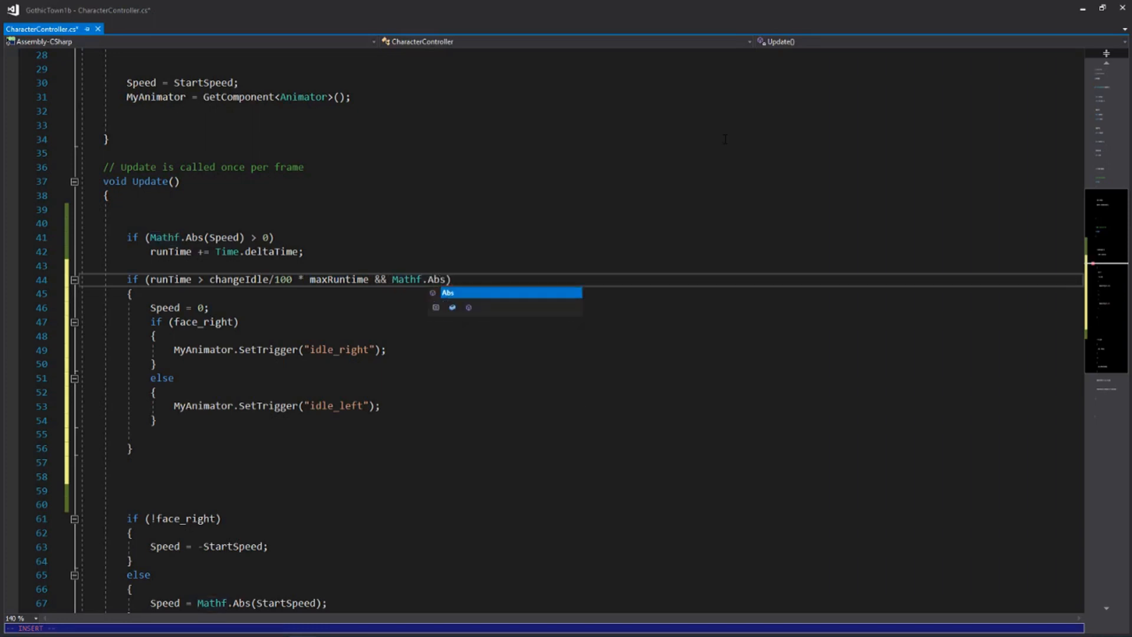
{"action": "type", "text": "(Spe"}
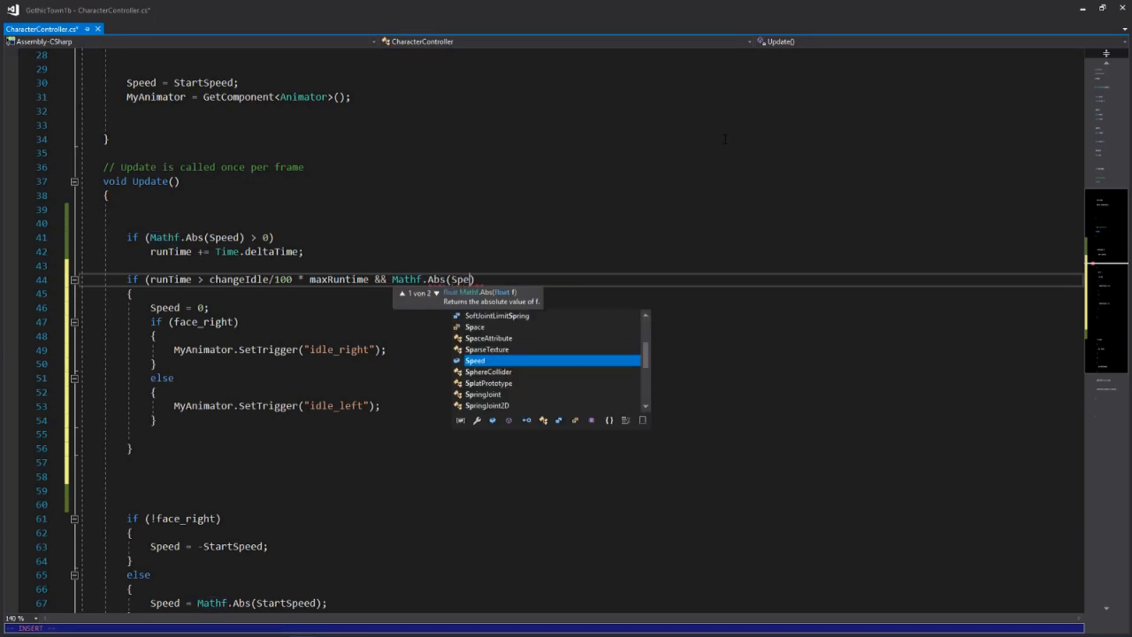
{"action": "type", "text": "ed"}
Append && Mathf.Abs(Speed) > 0 to the runTime condition
{"action": "key", "text": "Tab"}
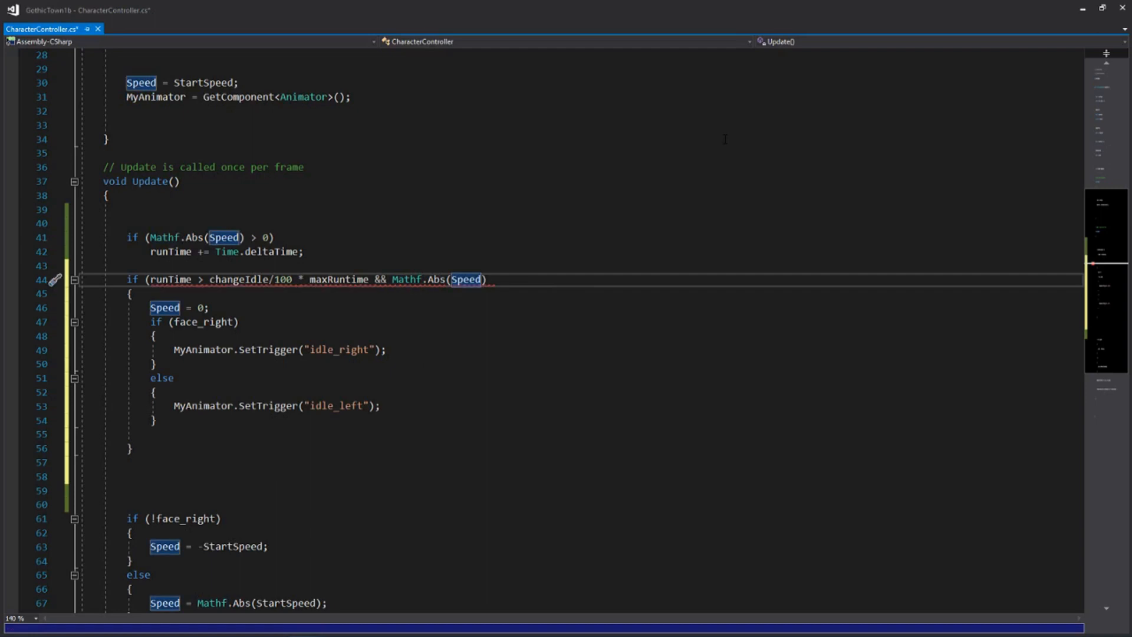
{"action": "type", "text": ") <"}
{"action": "key", "text": "BackSpace"}
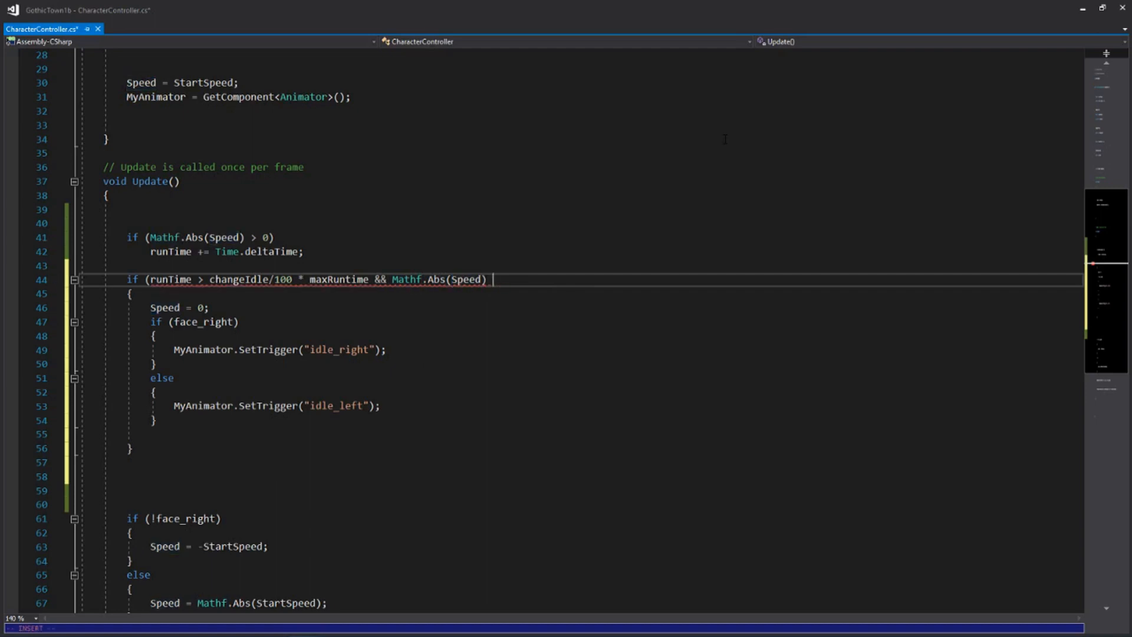
{"action": "type", "text": "> "}
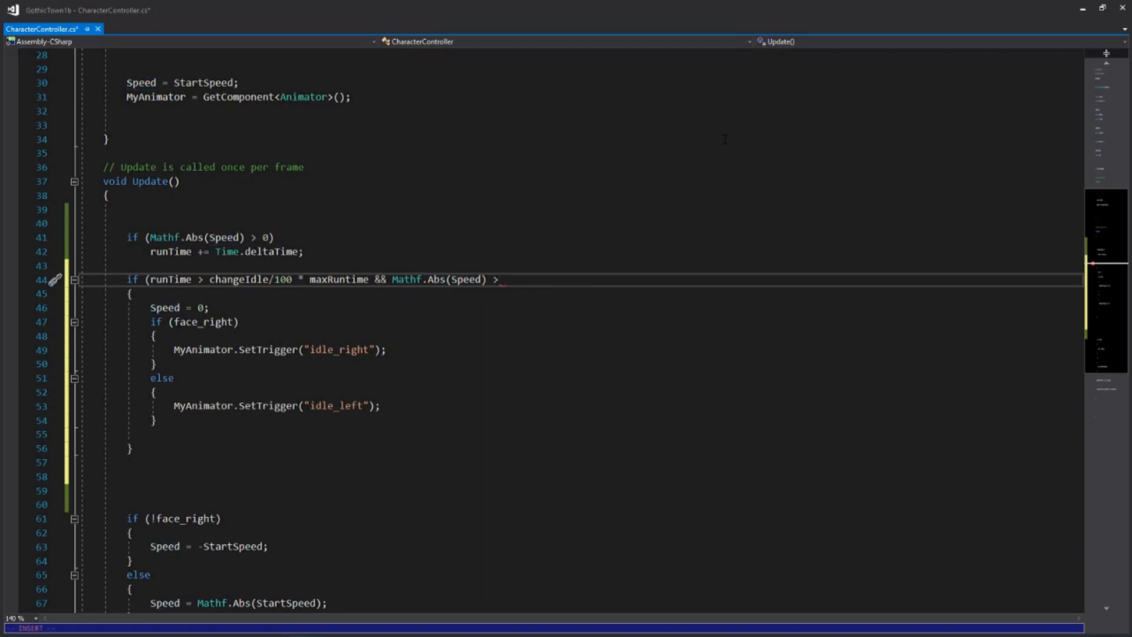
{"action": "type", "text": "0 %"}
Complete the runTime condition with &! GoneIdle, close its parenthesis and save the script
{"action": "key", "text": "BackSpace"}
{"action": "type", "text": "&! Gone"}
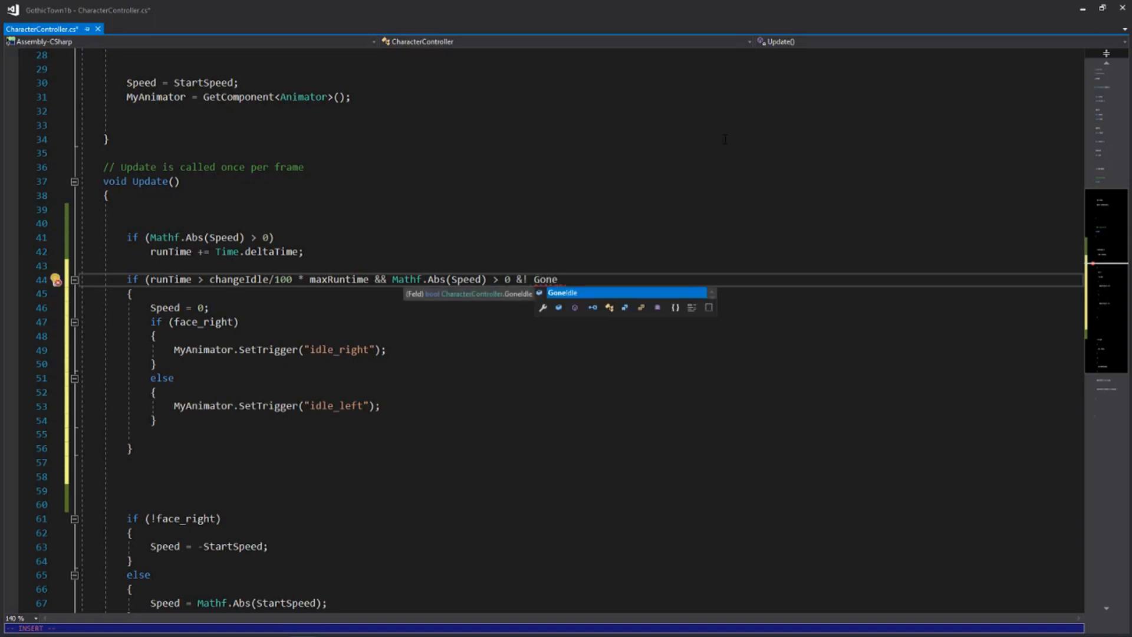
{"action": "key", "text": "Tab"}
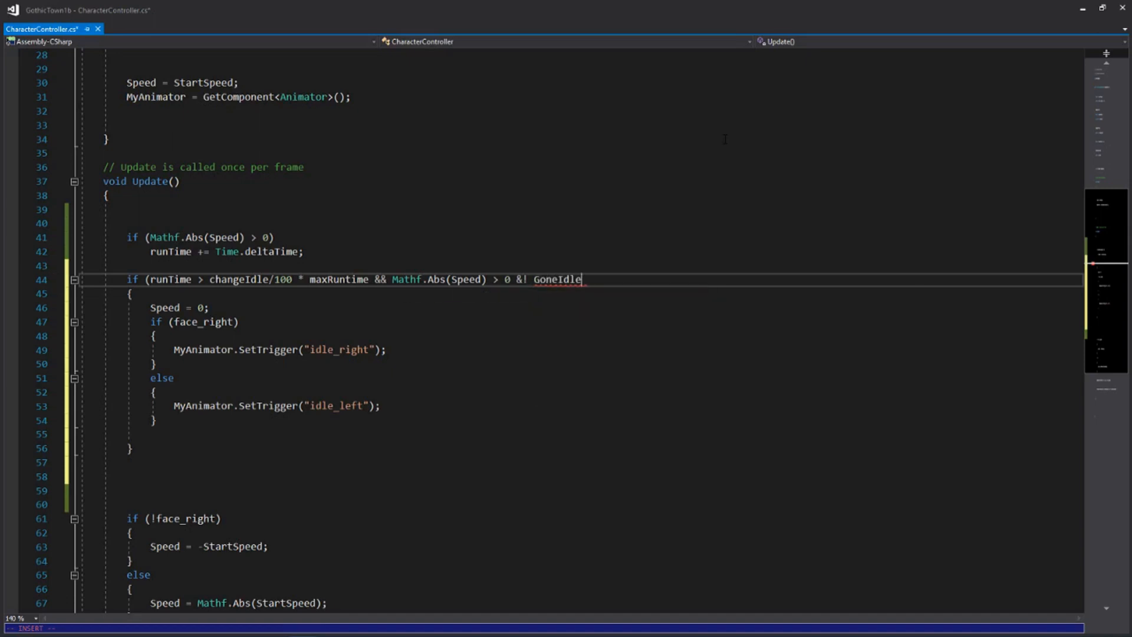
{"action": "type", "text": ")"}
{"action": "key", "text": "Escape"}
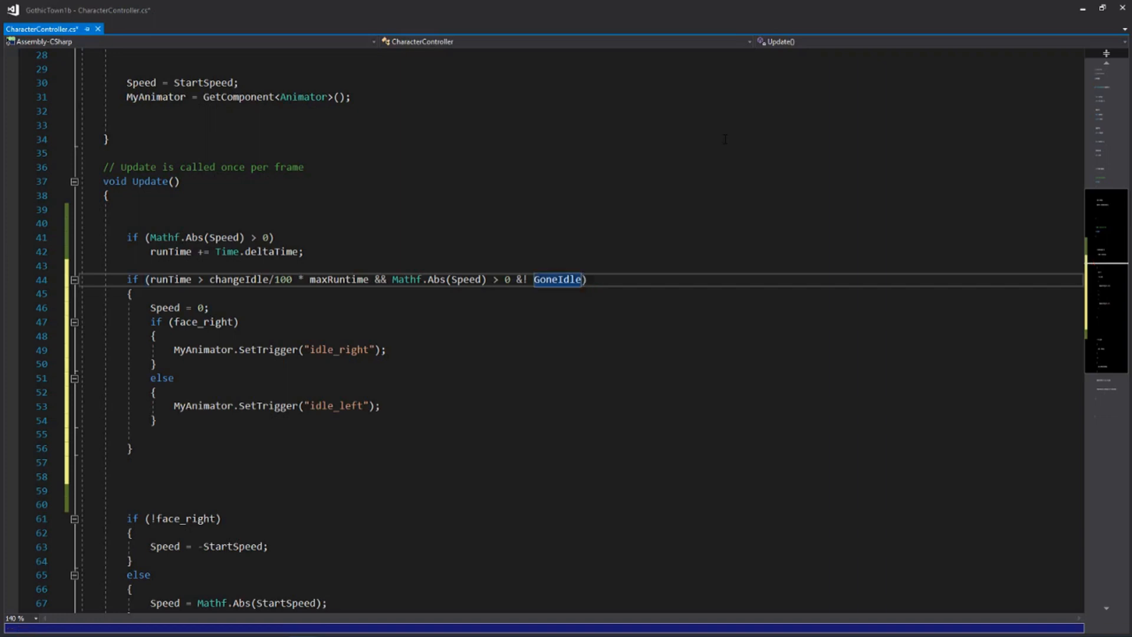
{"action": "type", "text": ":w"}
{"action": "key", "text": "Return"}
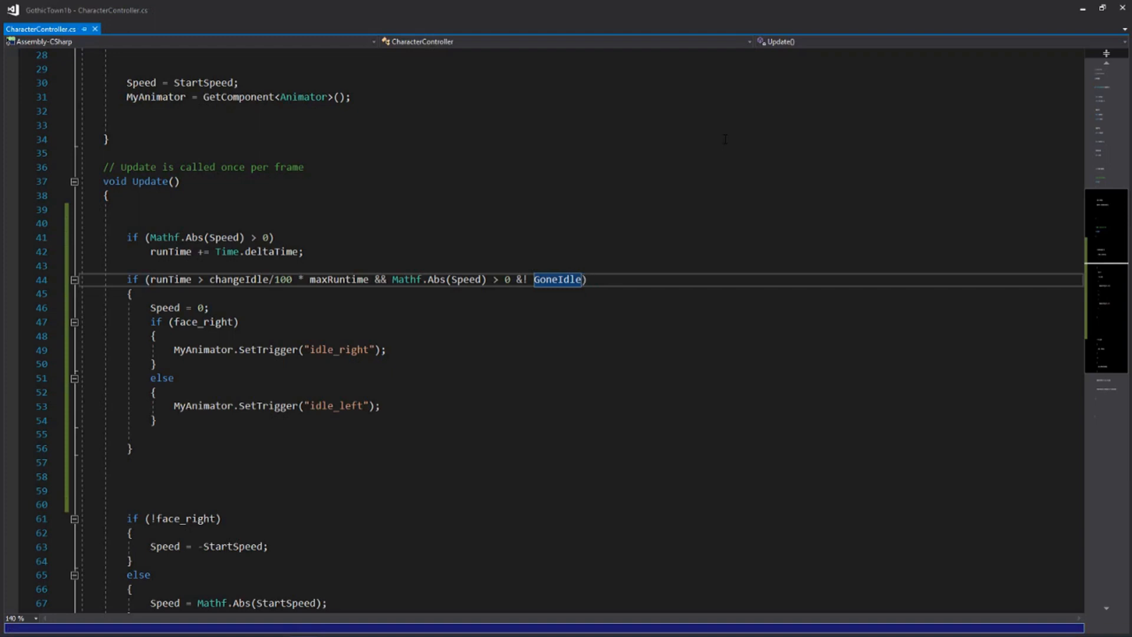
Insert if (Mathf.Abs(Speed) > 0) directly above the transform.Translate line and save the script
{"action": "key", "text": "j"}
{"action": "key", "text": "j"}
{"action": "key", "text": "j"}
{"action": "key", "text": "j"}
{"action": "key", "text": "j"}
{"action": "key", "text": "j"}
{"action": "key", "text": "j"}
{"action": "key", "text": "j"}
{"action": "key", "text": "j"}
{"action": "key", "text": "j"}
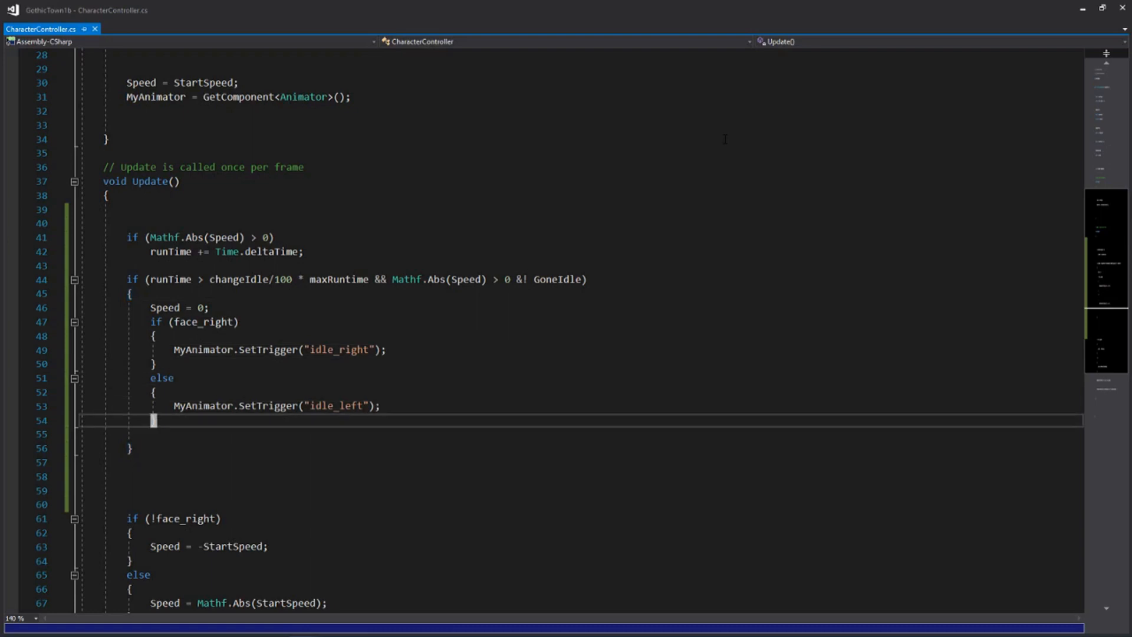
{"action": "key", "text": "j"}
{"action": "key", "text": "j"}
{"action": "key", "text": "j"}
{"action": "key", "text": "j"}
{"action": "key", "text": "j"}
{"action": "key", "text": "j"}
{"action": "key", "text": "j"}
{"action": "key", "text": "j"}
{"action": "key", "text": "j"}
{"action": "key", "text": "j"}
{"action": "key", "text": "j"}
{"action": "key", "text": "j"}
{"action": "key", "text": "j"}
{"action": "key", "text": "j"}
{"action": "key", "text": "j"}
{"action": "key", "text": "j"}
{"action": "key", "text": "j"}
{"action": "key", "text": "j"}
{"action": "key", "text": "j"}
{"action": "key", "text": "j"}
{"action": "key", "text": "j"}
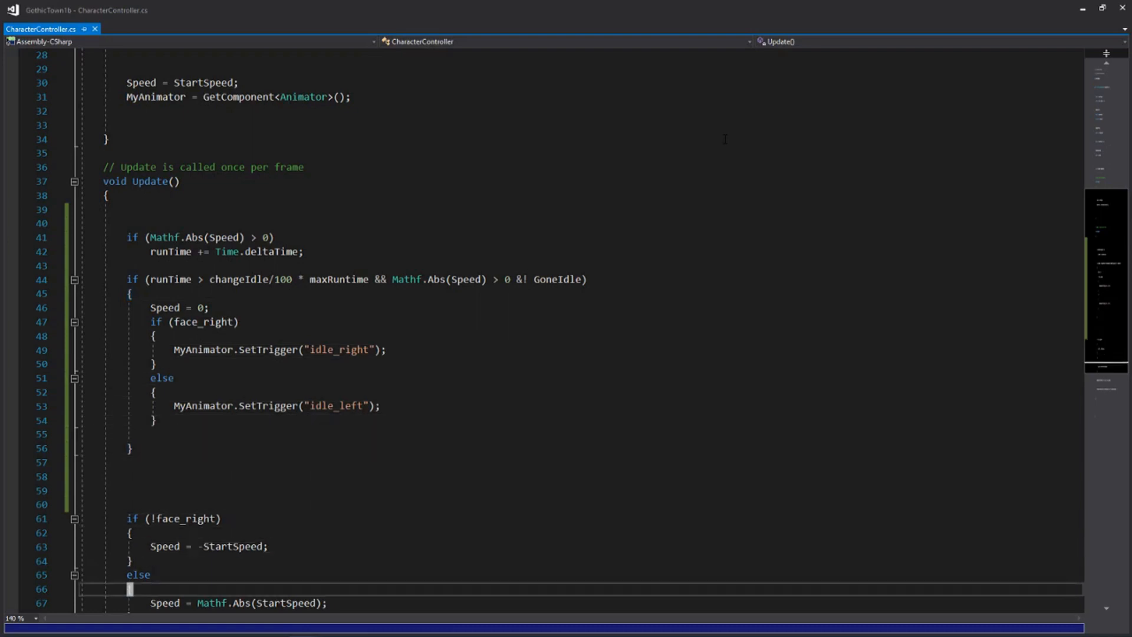
{"action": "key", "text": "k"}
{"action": "key", "text": "k"}
{"action": "key", "text": "k"}
{"action": "key", "text": "k"}
{"action": "key", "text": "k"}
{"action": "key", "text": "k"}
{"action": "key", "text": "k"}
{"action": "key", "text": "k"}
{"action": "key", "text": "k"}
{"action": "key", "text": "k"}
{"action": "key", "text": "k"}
{"action": "key", "text": "k"}
{"action": "key", "text": "k"}
{"action": "key", "text": "k"}
{"action": "key", "text": "k"}
{"action": "key", "text": "k"}
{"action": "key", "text": "k"}
{"action": "key", "text": "k"}
{"action": "key", "text": "k"}
{"action": "key", "text": "k"}
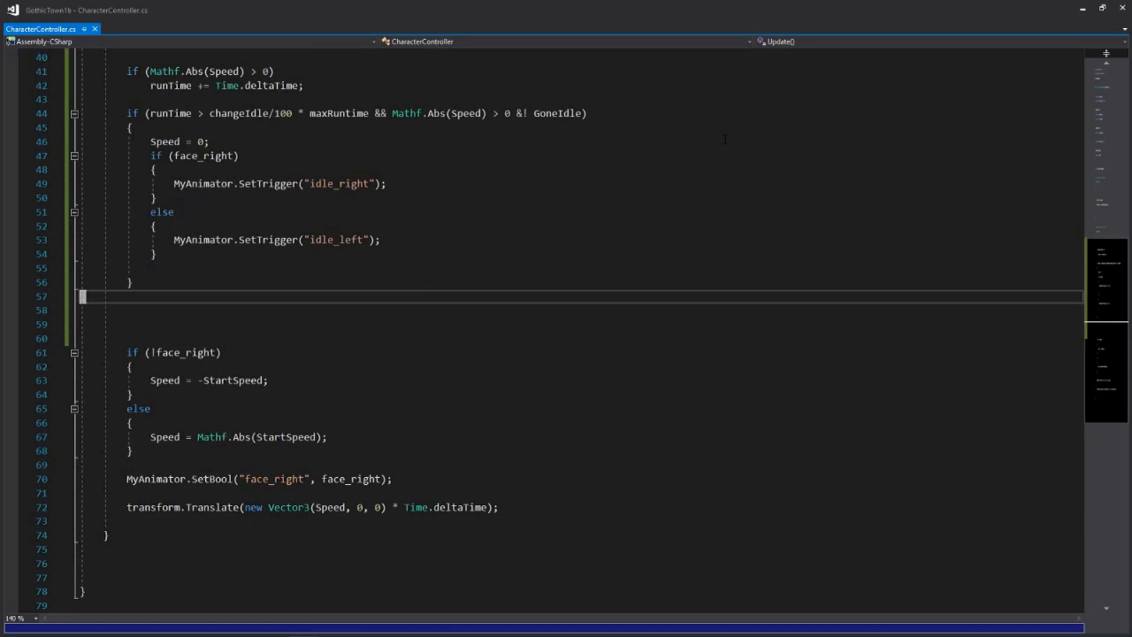
{"action": "type", "text": "Mat"}
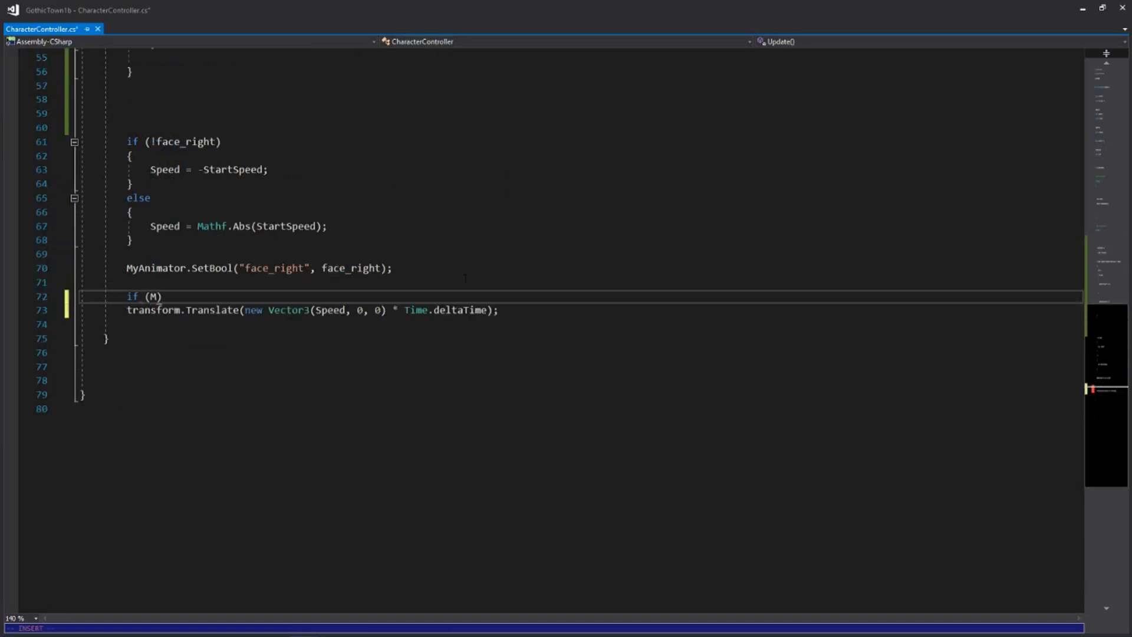
{"action": "type", "text": "hf."}
{"action": "type", "text": "Abs(S"}
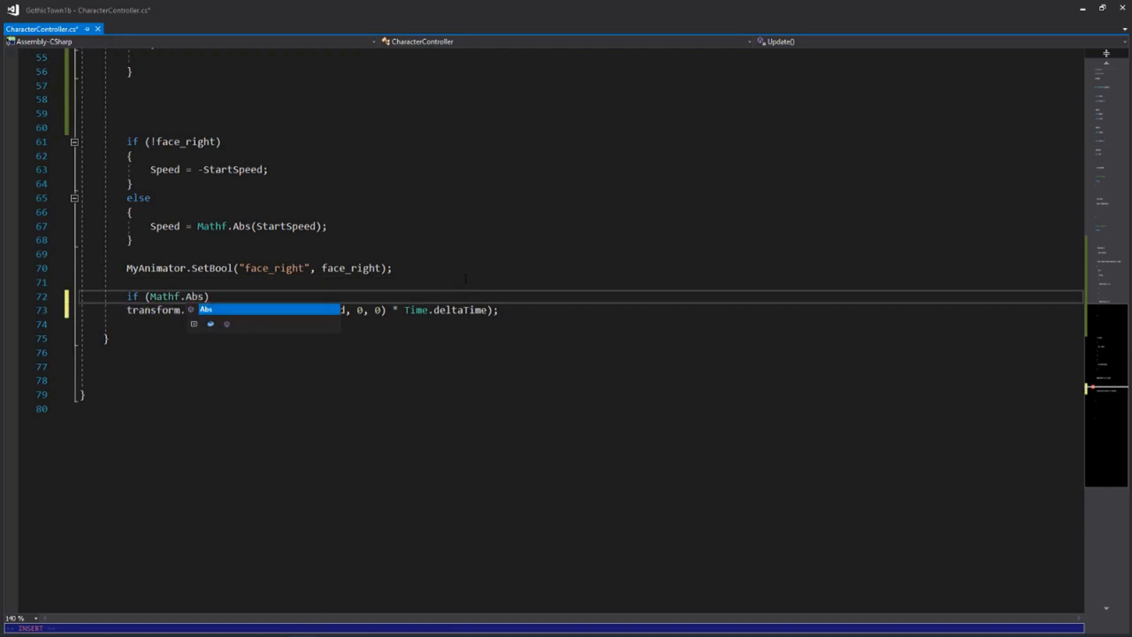
{"action": "type", "text": "peed"}
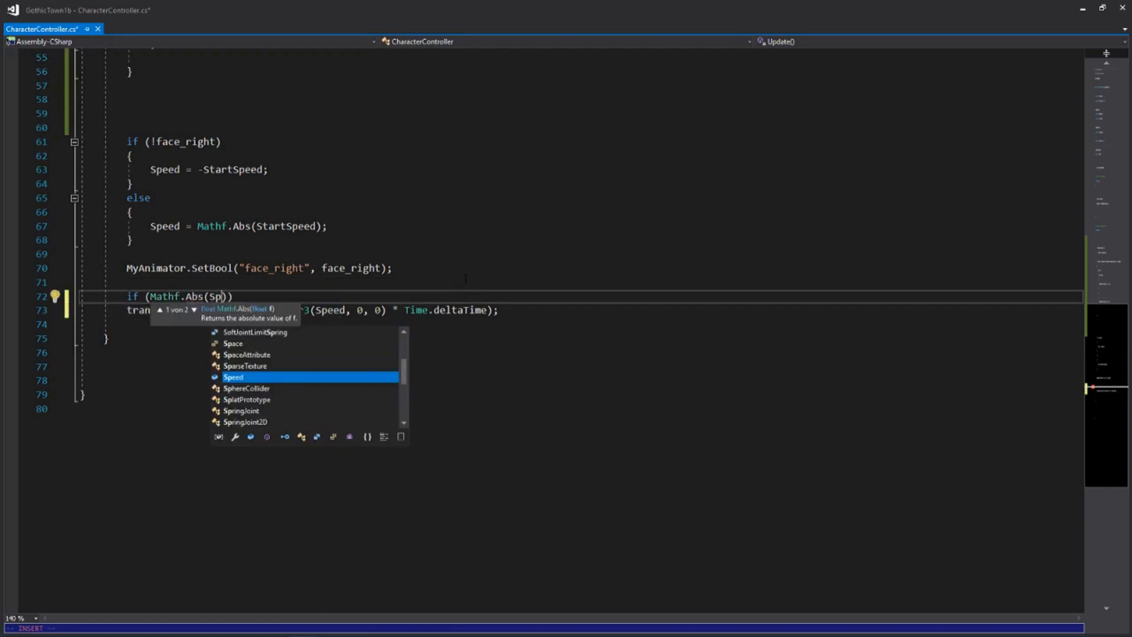
{"action": "key", "text": "Escape"}
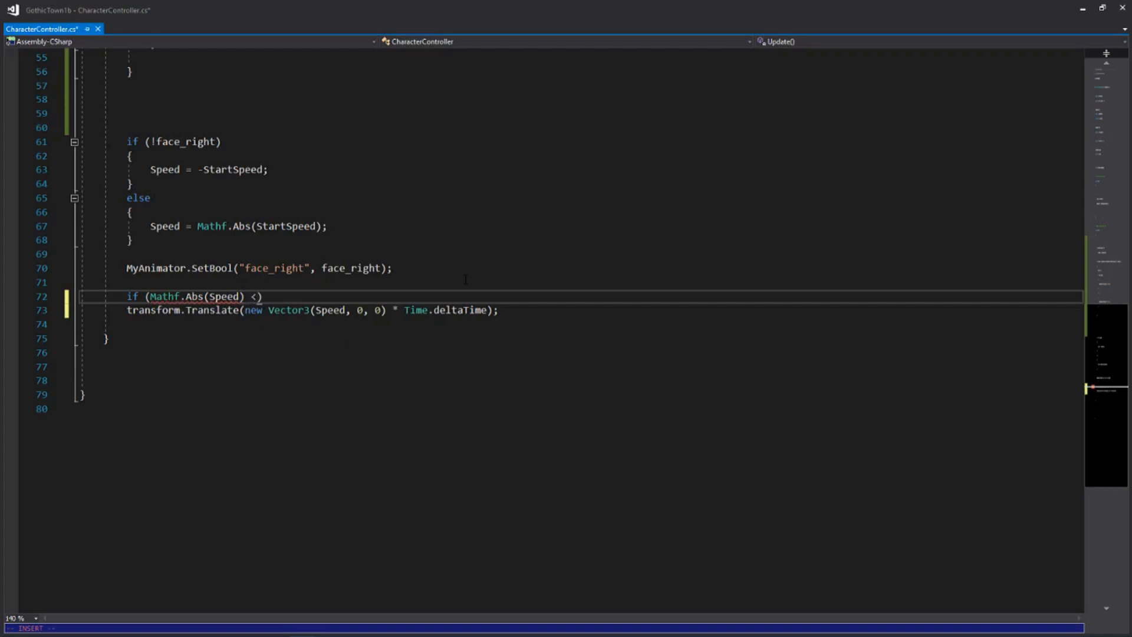
{"action": "type", "text": "> 0"}
{"action": "key", "text": "Escape"}
{"action": "type", "text": "k:w"}
{"action": "key", "text": "Return"}
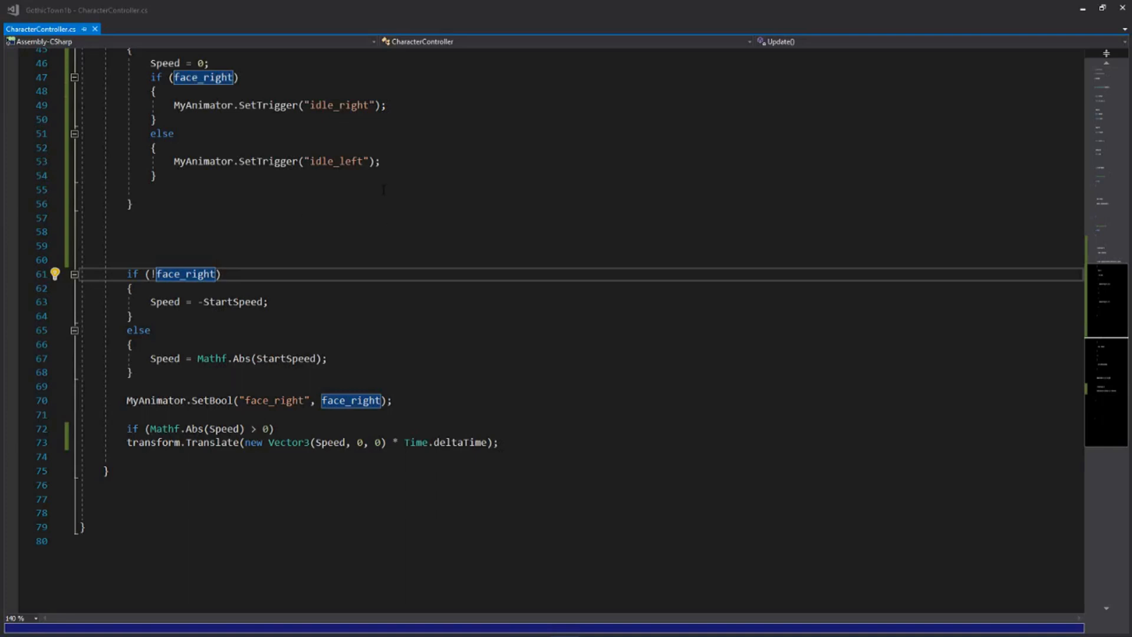
Extend the if (!face_right) condition below the idle block with && Speed != 0
{"action": "left_click", "coordinate": [411, 213]}
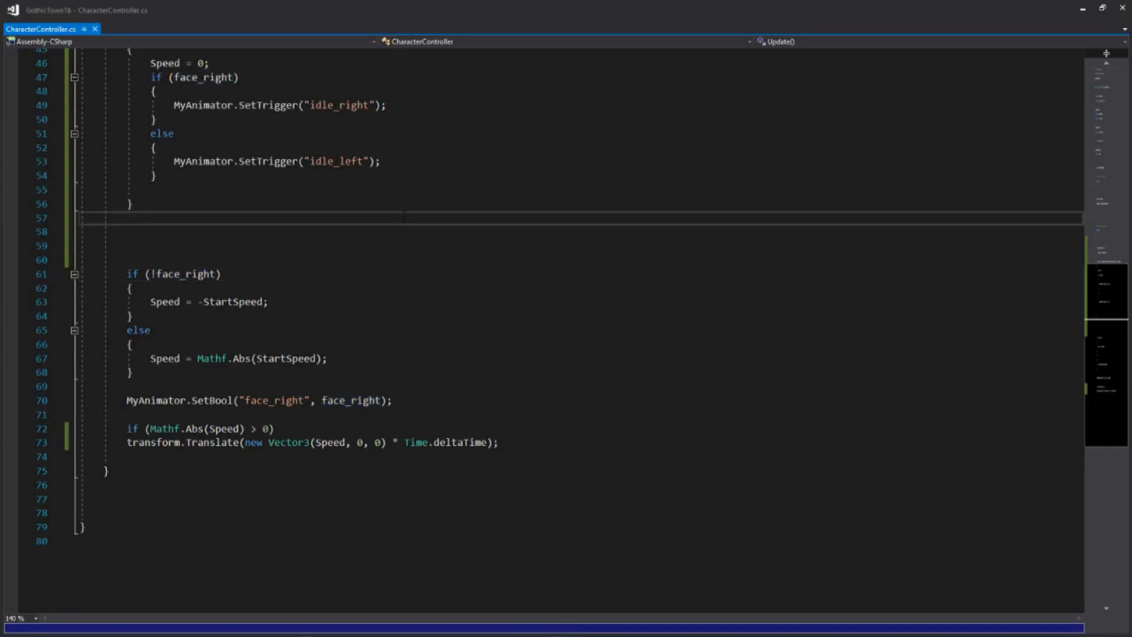
{"action": "key", "text": "Down"}
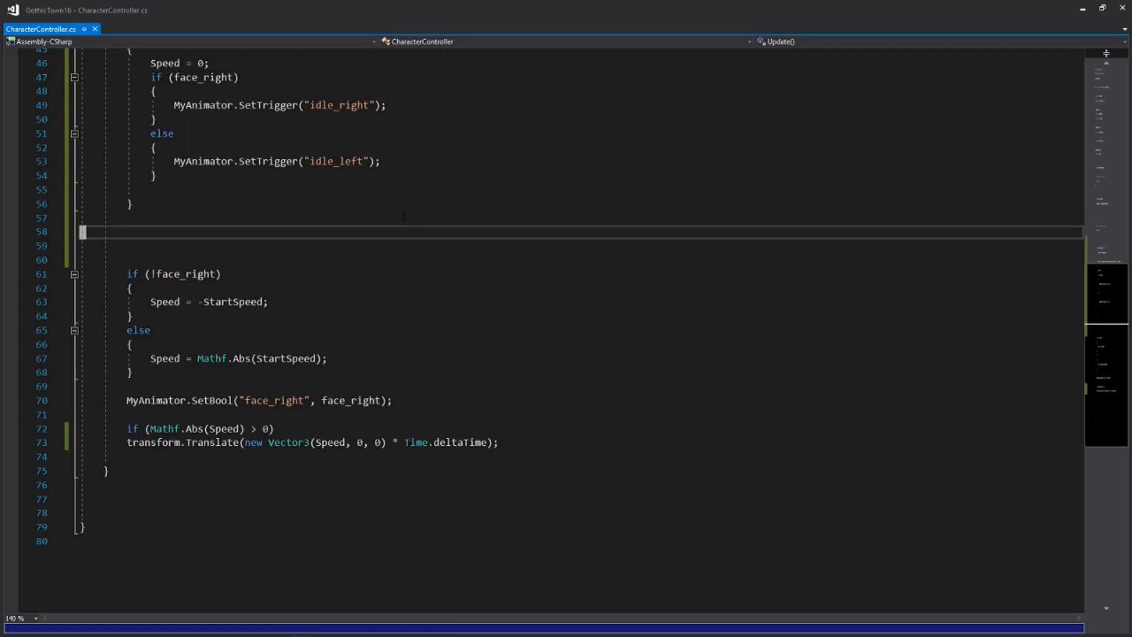
{"action": "key", "text": "Down"}
{"action": "key", "text": "Down"}
{"action": "key", "text": "Down"}
{"action": "key", "text": "Down"}
{"action": "key", "text": "Up"}
{"action": "key", "text": "End"}
{"action": "key", "text": "Left"}
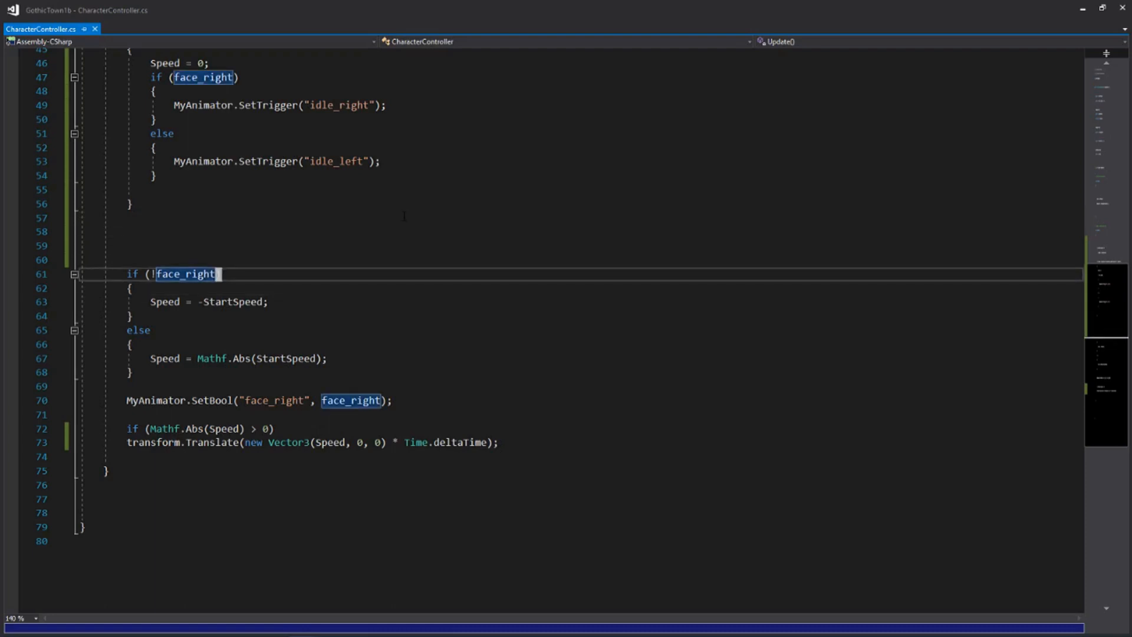
{"action": "key", "text": "i"}
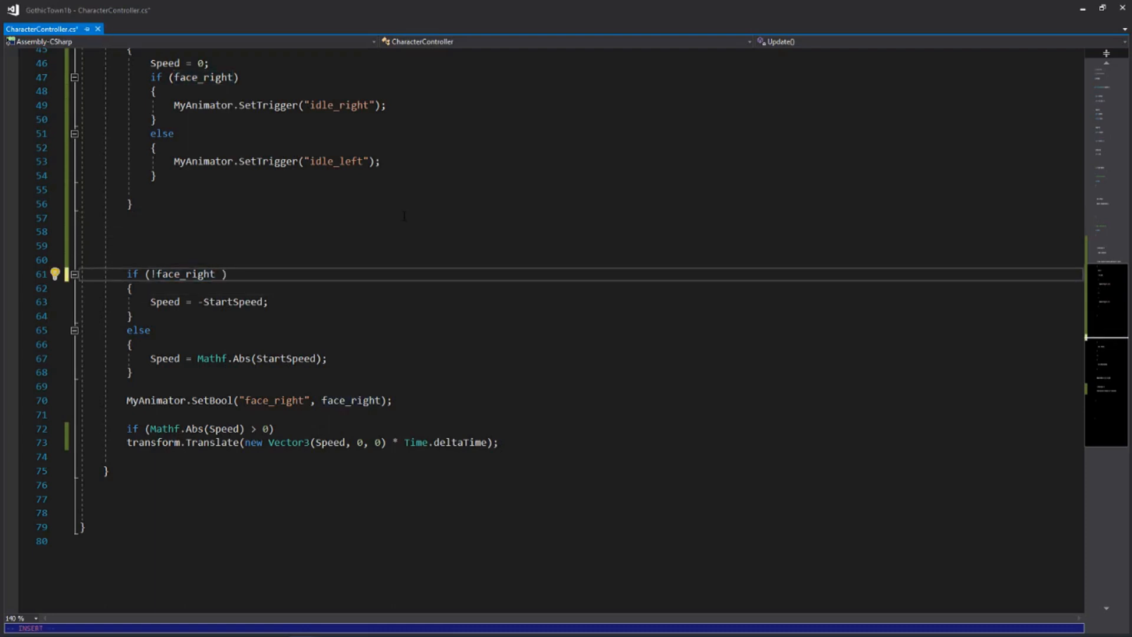
{"action": "key", "text": "Escape"}
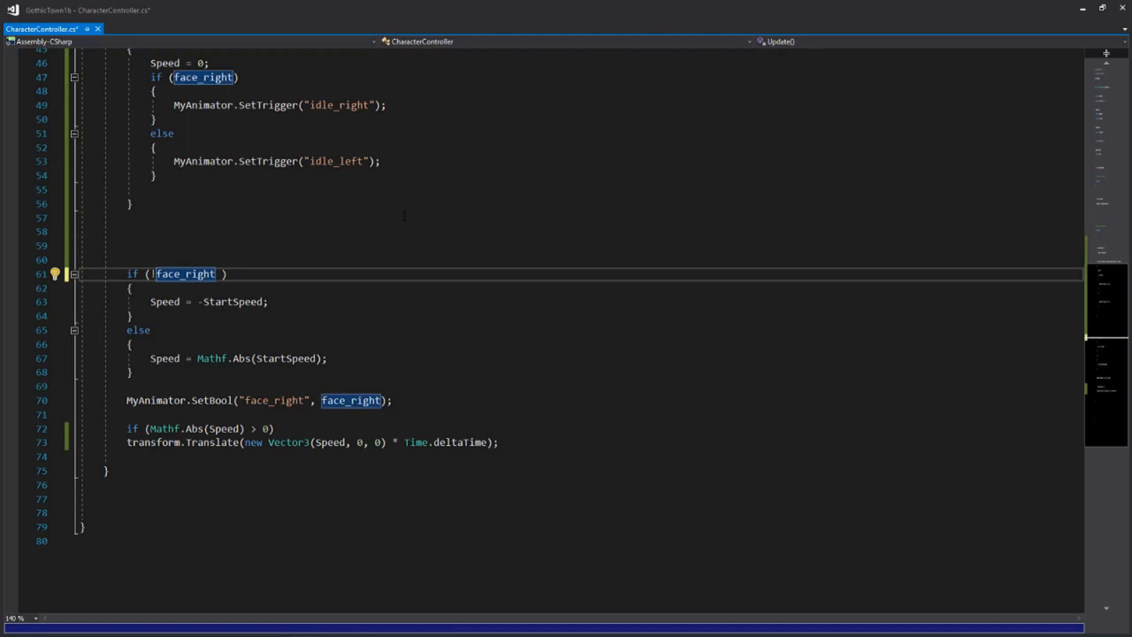
{"action": "key", "text": "a"}
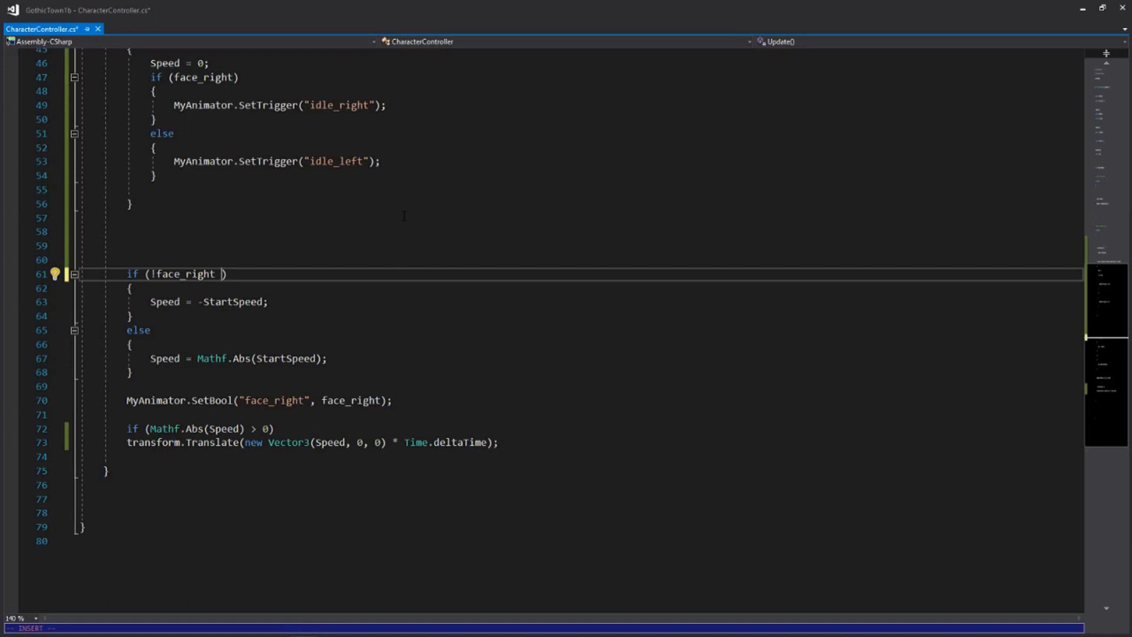
{"action": "type", "text": "&& Sp"}
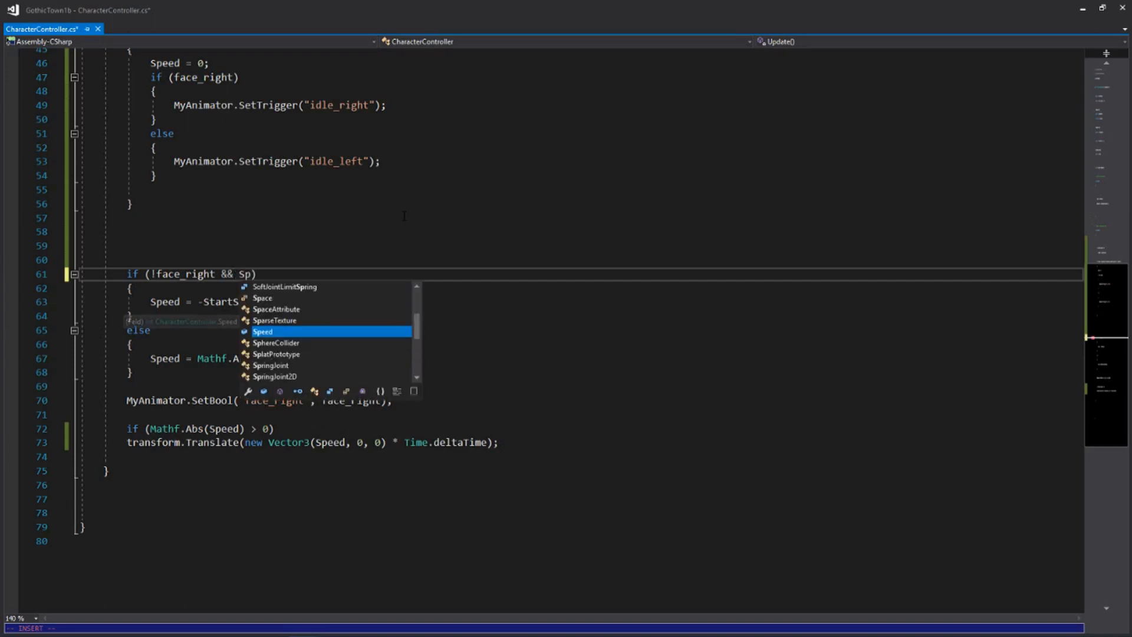
{"action": "type", "text": "eed "}
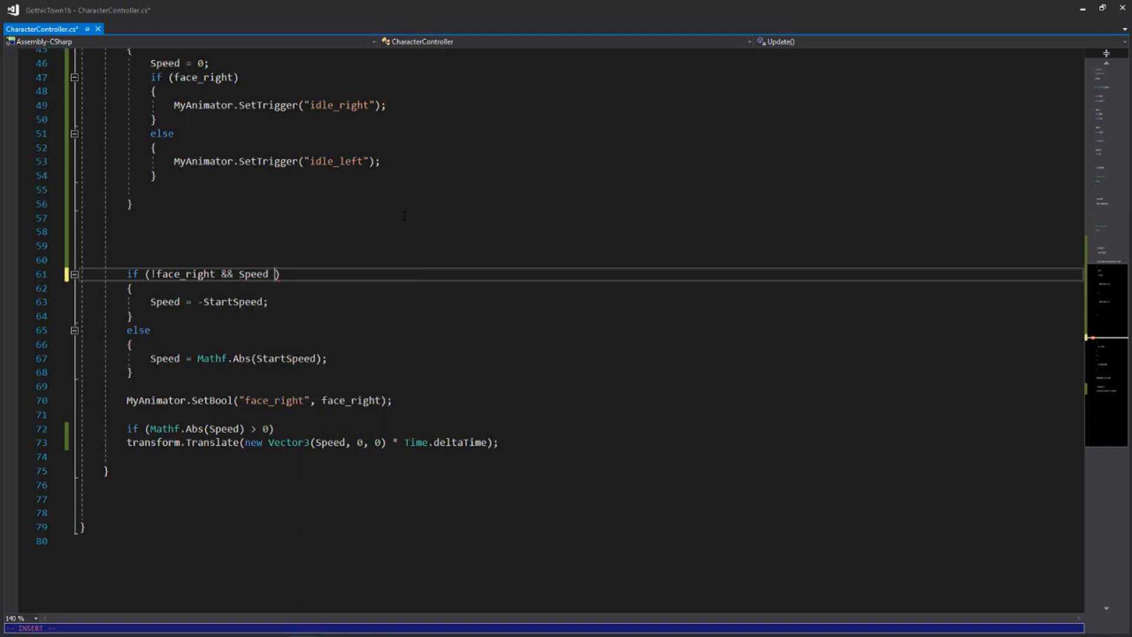
{"action": "type", "text": "!"}
{"action": "type", "text": "= 0"}
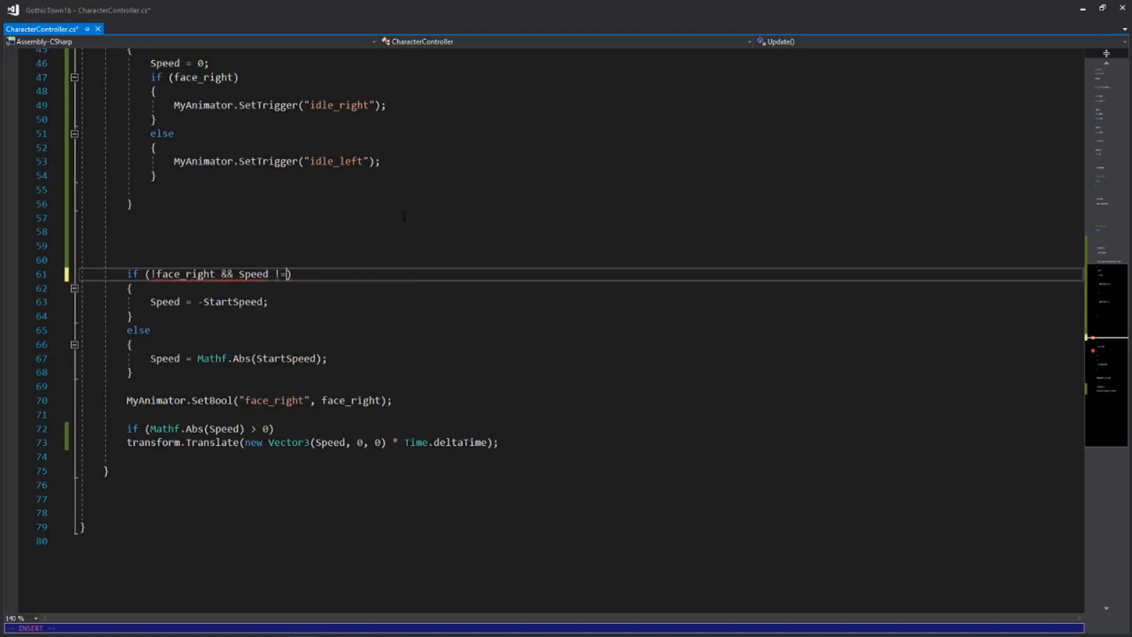
{"action": "key", "text": "Escape"}
Turn the else below the !face_right block into else if (face_right && Speed != 0) and save the script
{"action": "key", "text": "j"}
{"action": "key", "text": "j"}
{"action": "key", "text": "j"}
{"action": "key", "text": "j"}
{"action": "key", "text": "shift+a"}
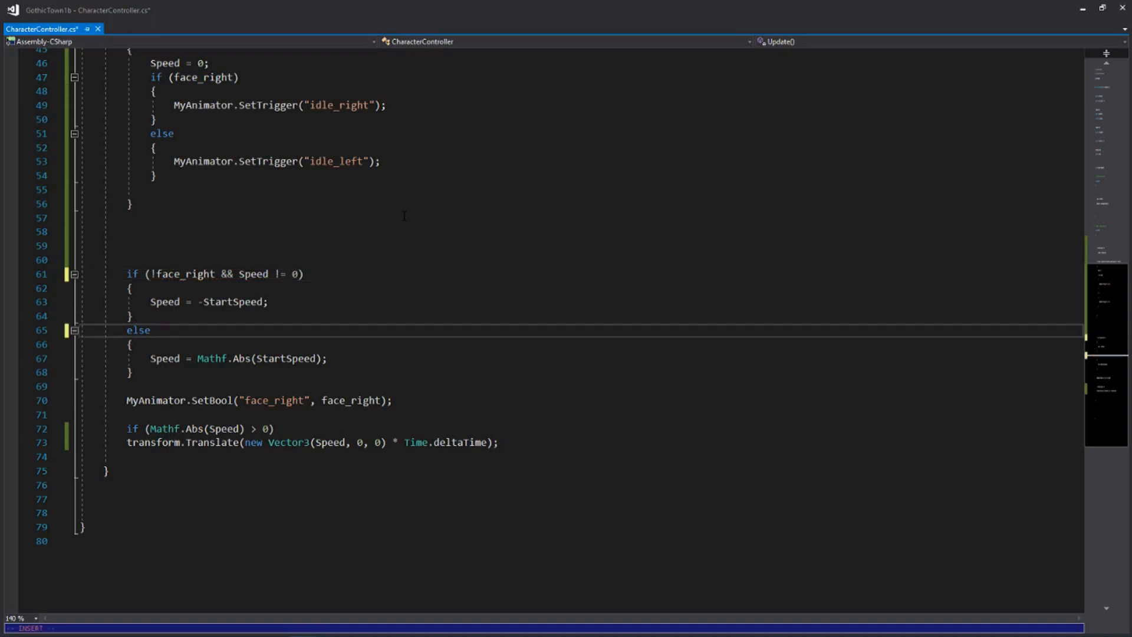
{"action": "type", "text": "if (face"}
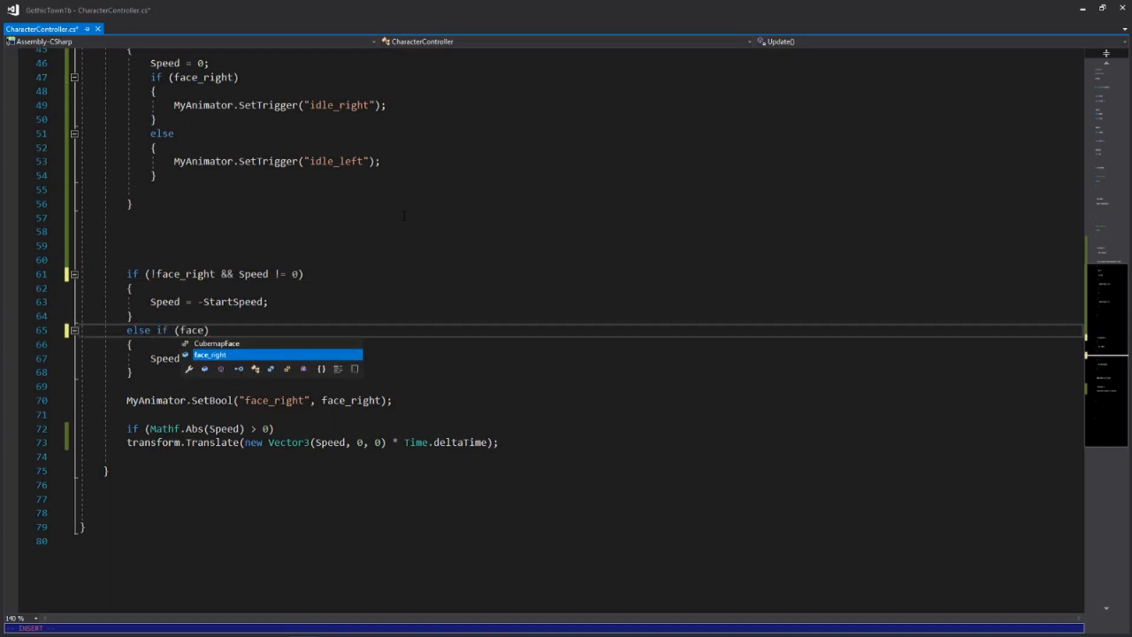
{"action": "key", "text": "Tab"}
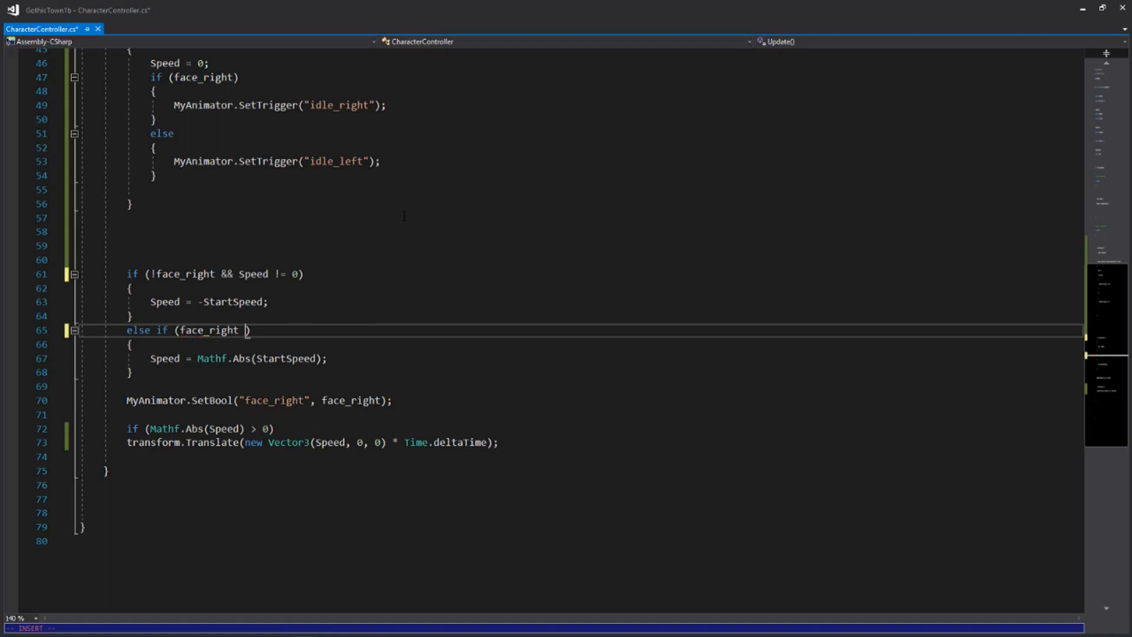
{"action": "type", "text": "&& Spe"}
{"action": "type", "text": "ed !"}
{"action": "type", "text": "= 0"}
{"action": "key", "text": "Escape"}
{"action": "key", "text": "ctrl+s"}
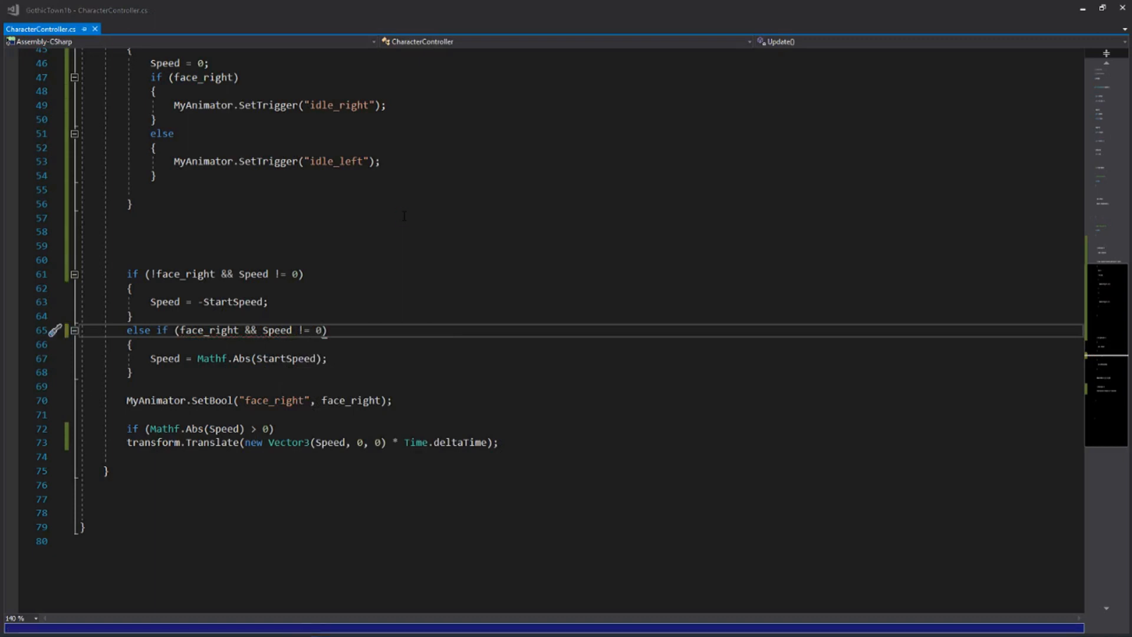
In Unity, attach the CharacterController script to OldMan and set Start Speed 4, Max Runtime 14 and Change Idle 22.3
{"action": "key", "text": "alt+Tab"}
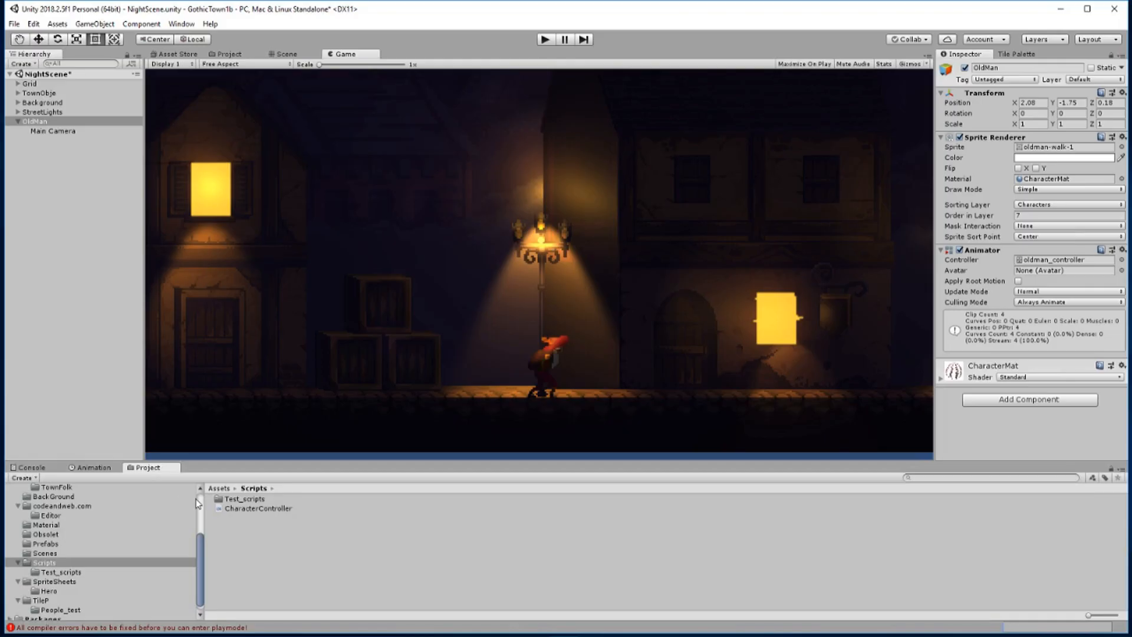
{"action": "left_click_drag", "start_coordinate": [241, 510], "coordinate": [997, 451]}
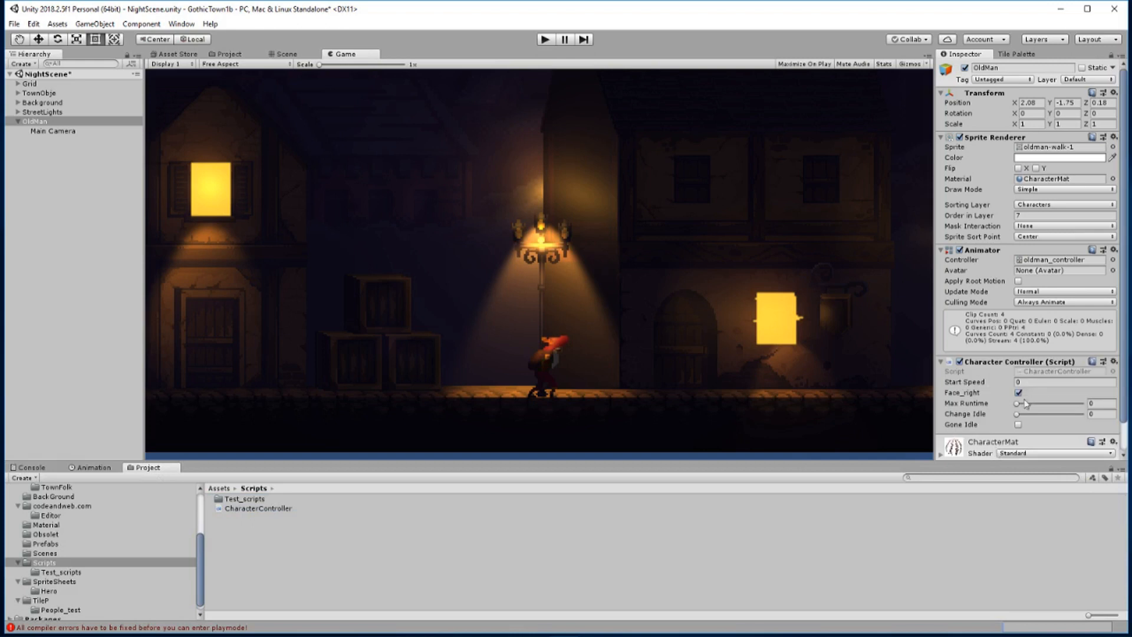
{"action": "left_click", "coordinate": [1035, 382]}
{"action": "type", "text": "4"}
{"action": "mouse_move", "coordinate": [1019, 406]}
{"action": "left_mouse_down"}
{"action": "mouse_move", "coordinate": [1060, 408]}
{"action": "mouse_move", "coordinate": [1027, 419]}
{"action": "left_mouse_up"}
Play the scene, watch the old man's walking and idling in the Game and Animator views, and stop playback
{"action": "left_click", "coordinate": [543, 39]}
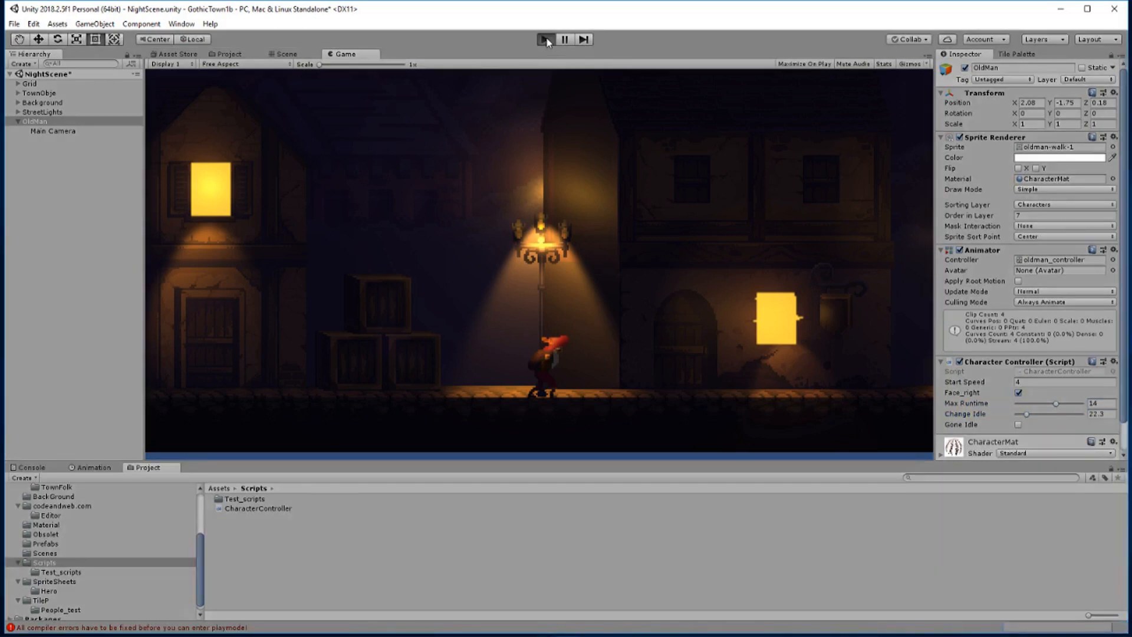
{"action": "left_click", "coordinate": [545, 40]}
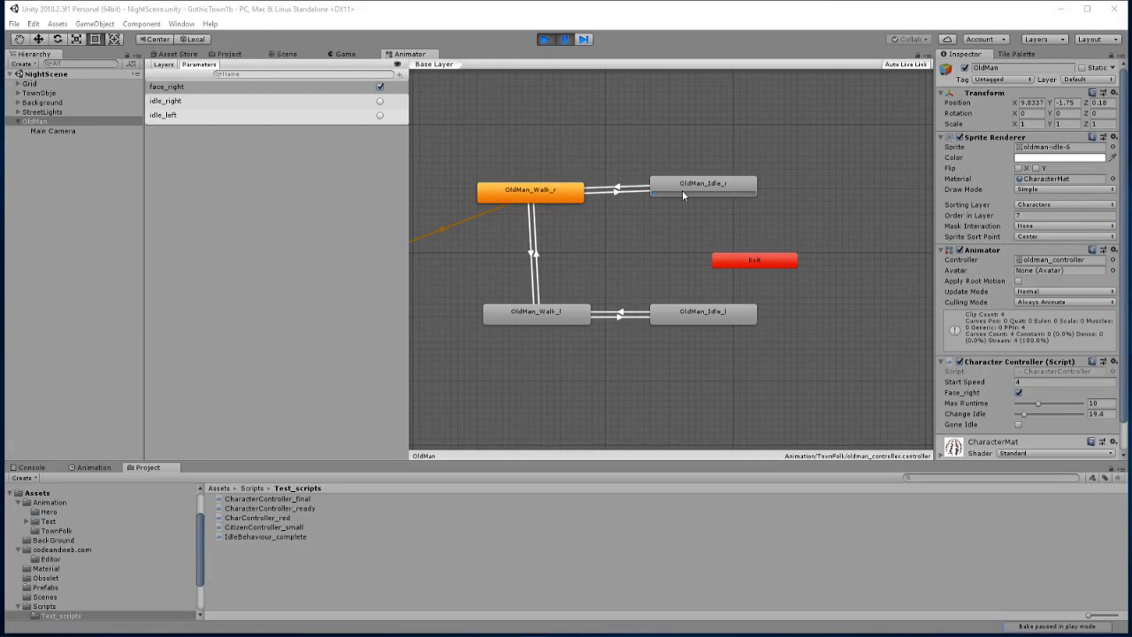
{"action": "left_click", "coordinate": [565, 38]}
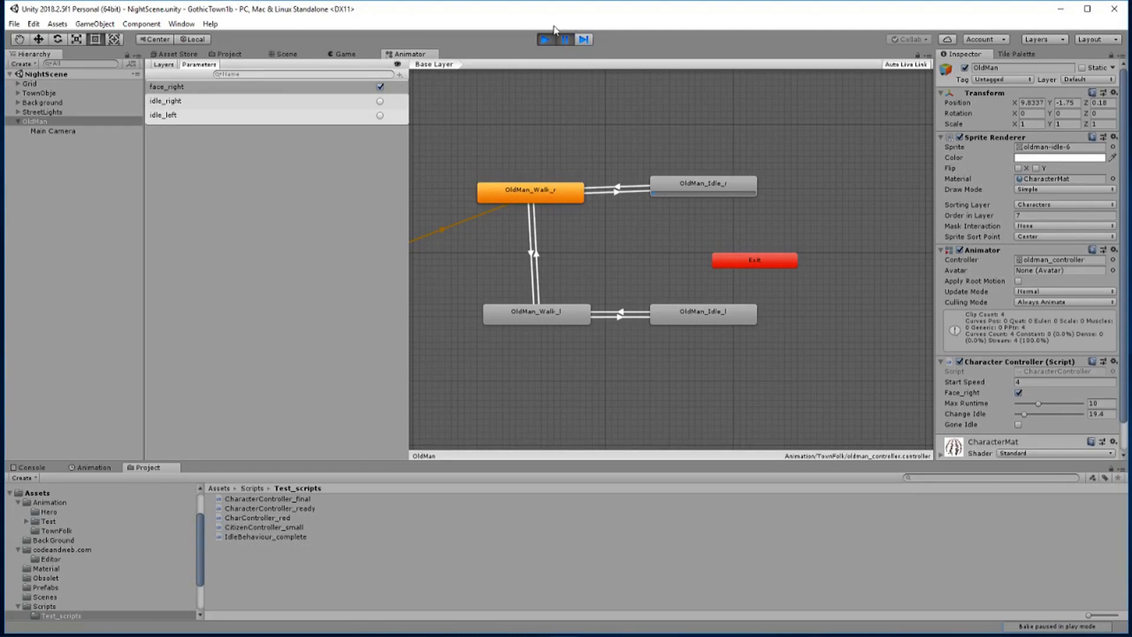
{"action": "left_click", "coordinate": [565, 40]}
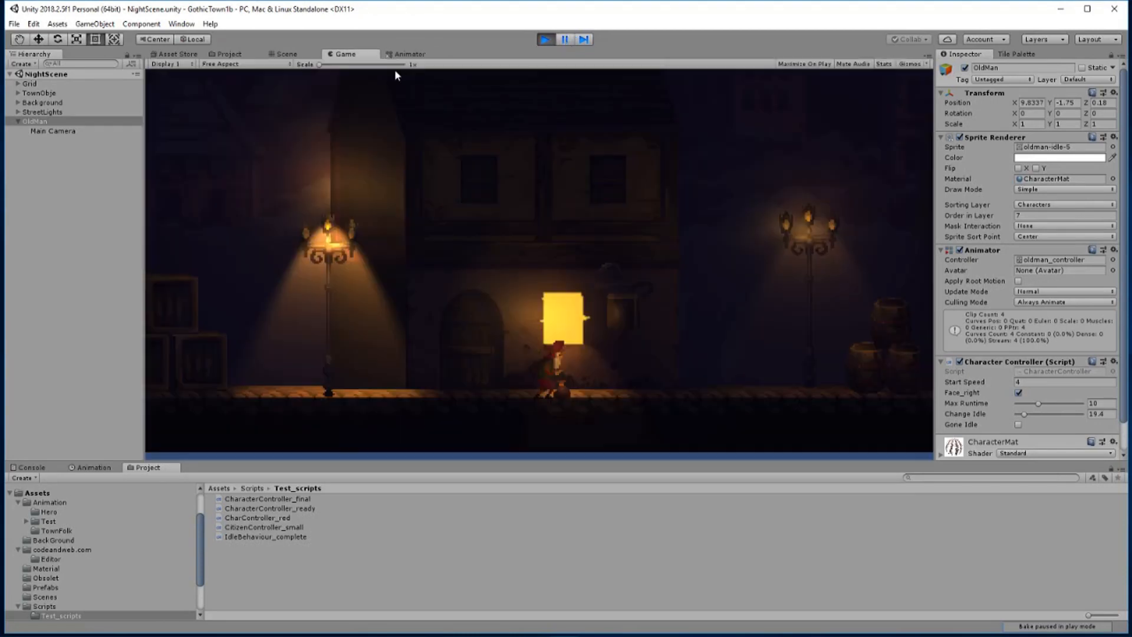
{"action": "left_click", "coordinate": [419, 54]}
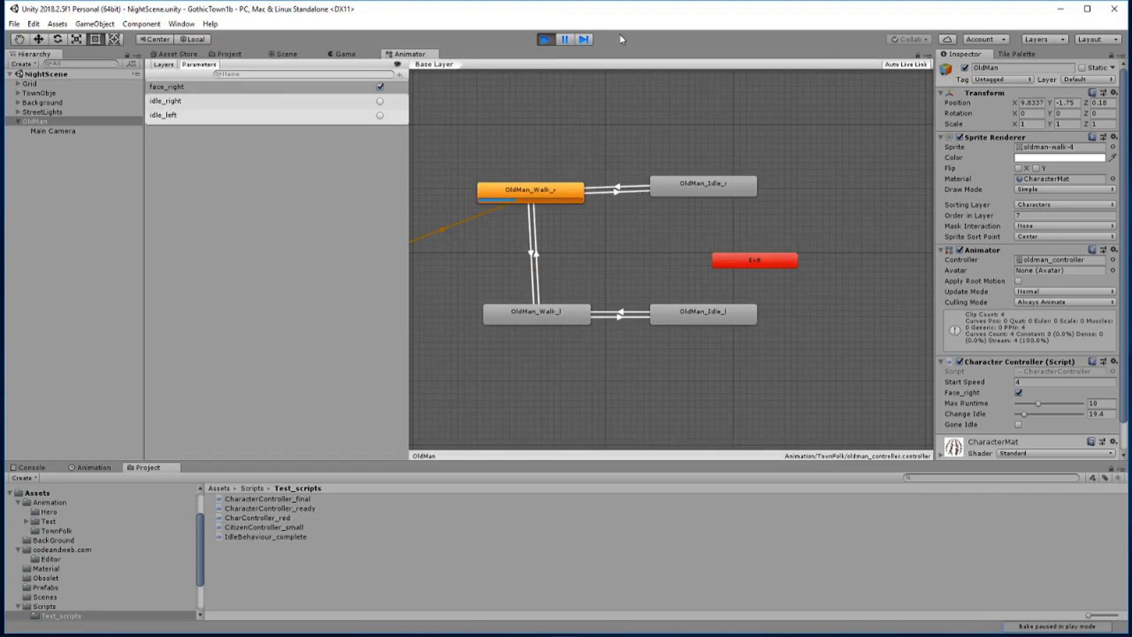
{"action": "left_click", "coordinate": [545, 40]}
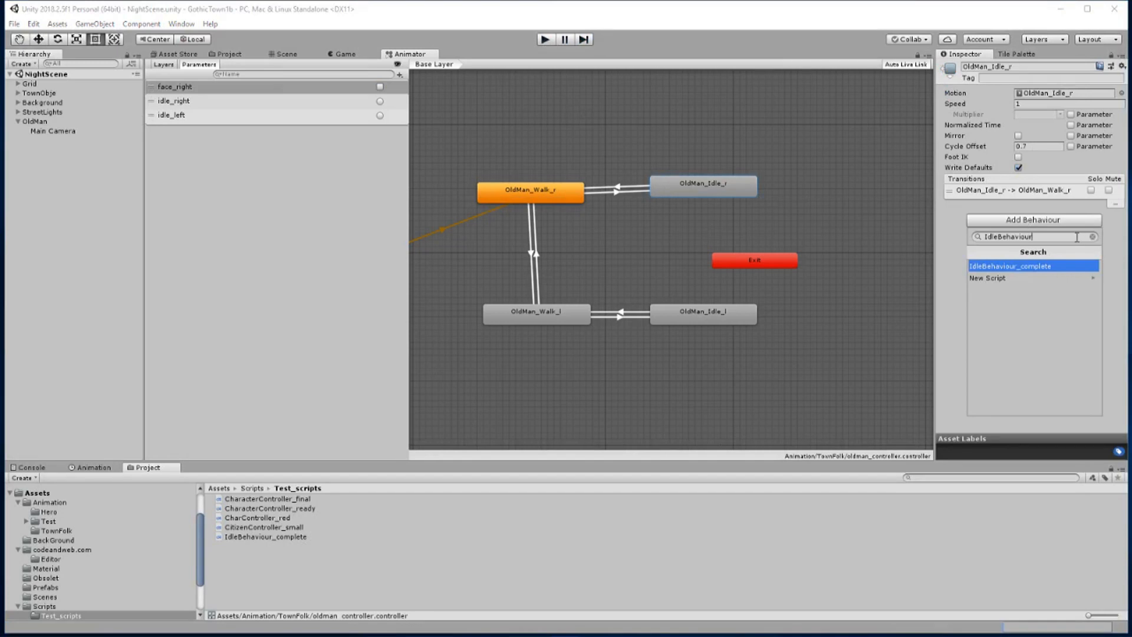
Create a new behaviour script named IdleBehaviour and add it to the OldMan_Idle_r state
{"action": "double_click", "coordinate": [1037, 237]}
{"action": "left_click", "coordinate": [996, 278]}
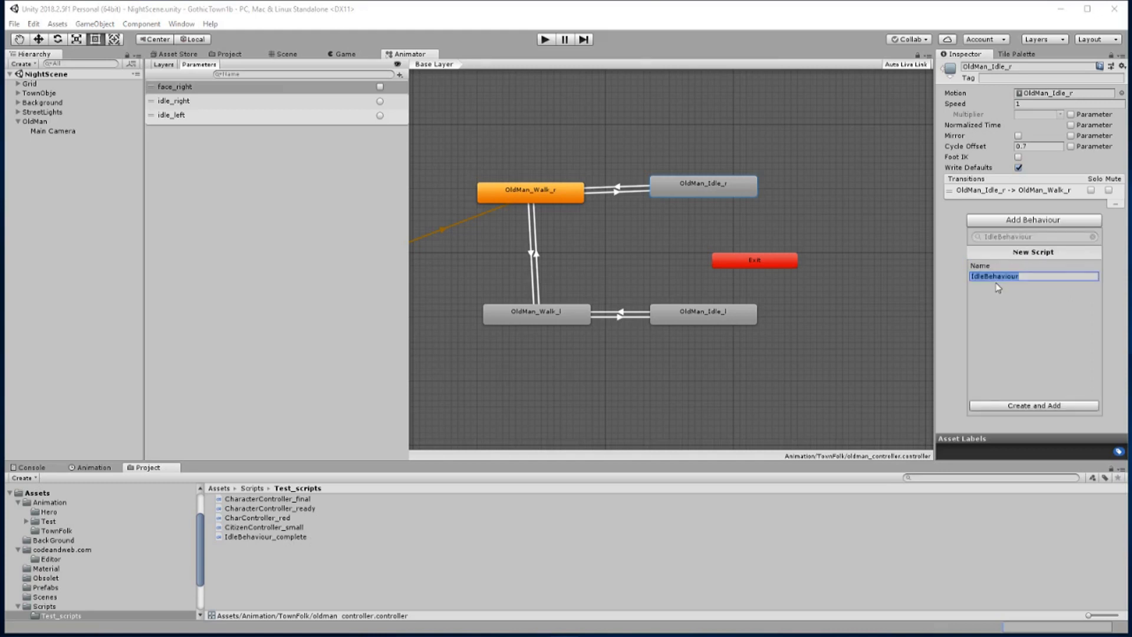
{"action": "left_click", "coordinate": [1039, 407]}
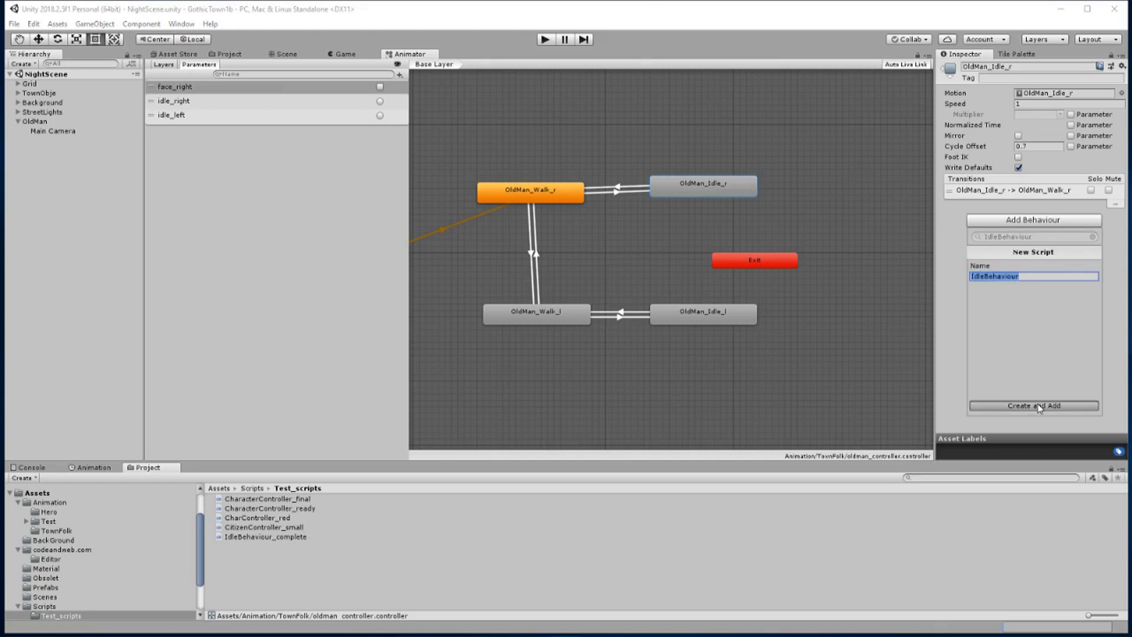
{"action": "left_click", "coordinate": [1038, 405]}
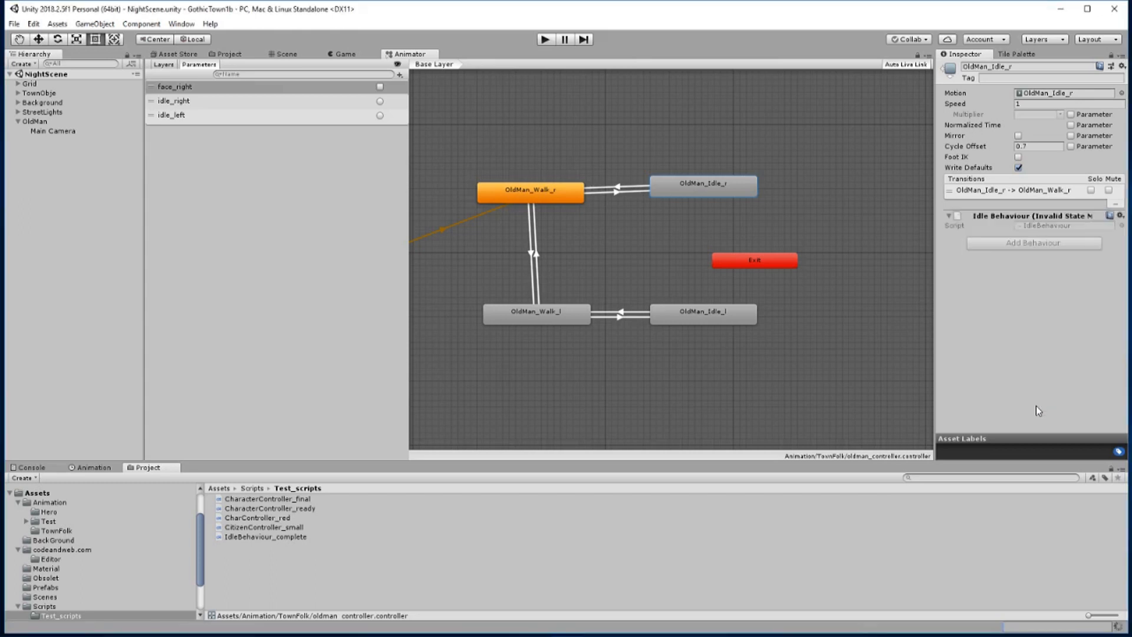
Add the existing IdleBehaviour script to the OldMan_Idle_l state
{"action": "left_click", "coordinate": [704, 314]}
{"action": "left_click", "coordinate": [1037, 222]}
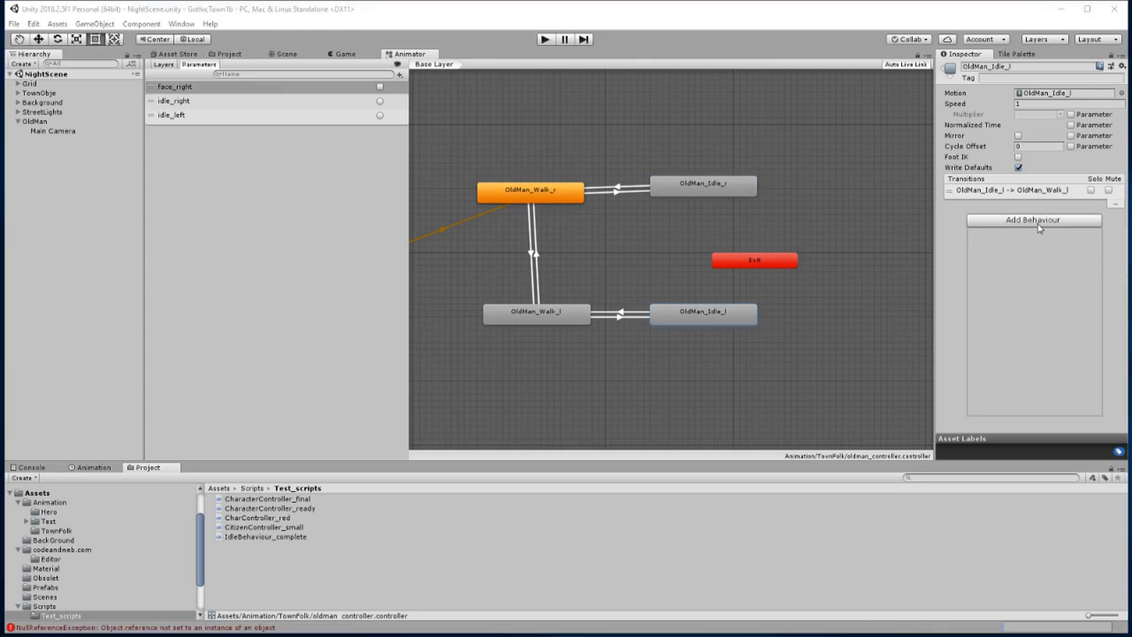
{"action": "left_click", "coordinate": [1027, 224]}
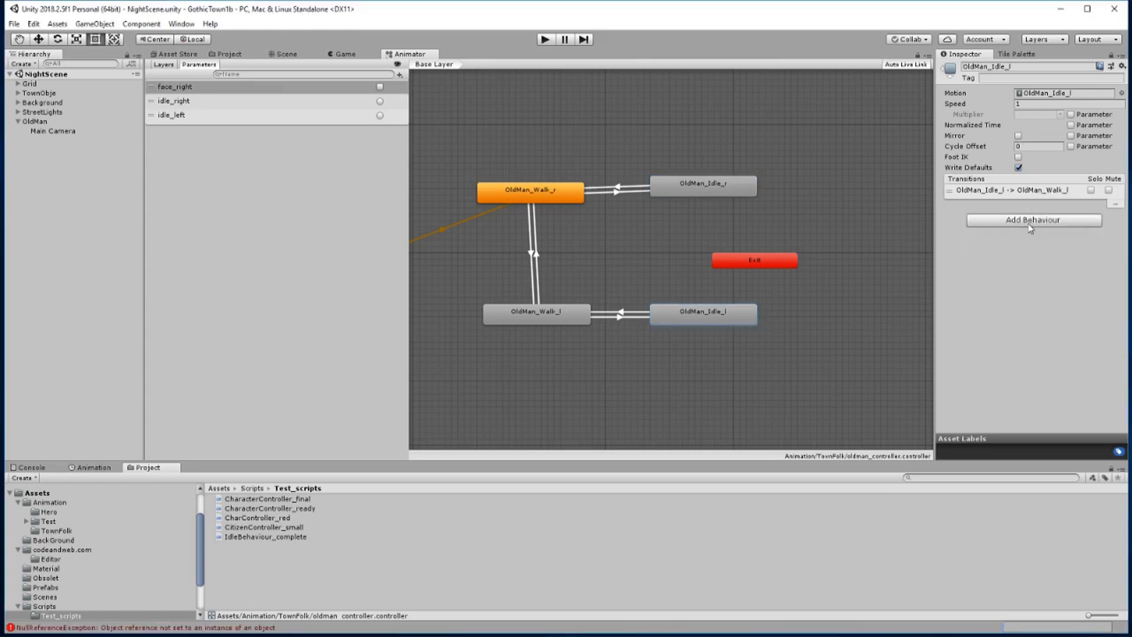
{"action": "left_click", "coordinate": [1030, 227]}
{"action": "left_click", "coordinate": [1012, 267]}
Check the exit time settings of both idle-to-walk transitions and reselect the OldMan_Idle_r state
{"action": "left_click", "coordinate": [642, 189]}
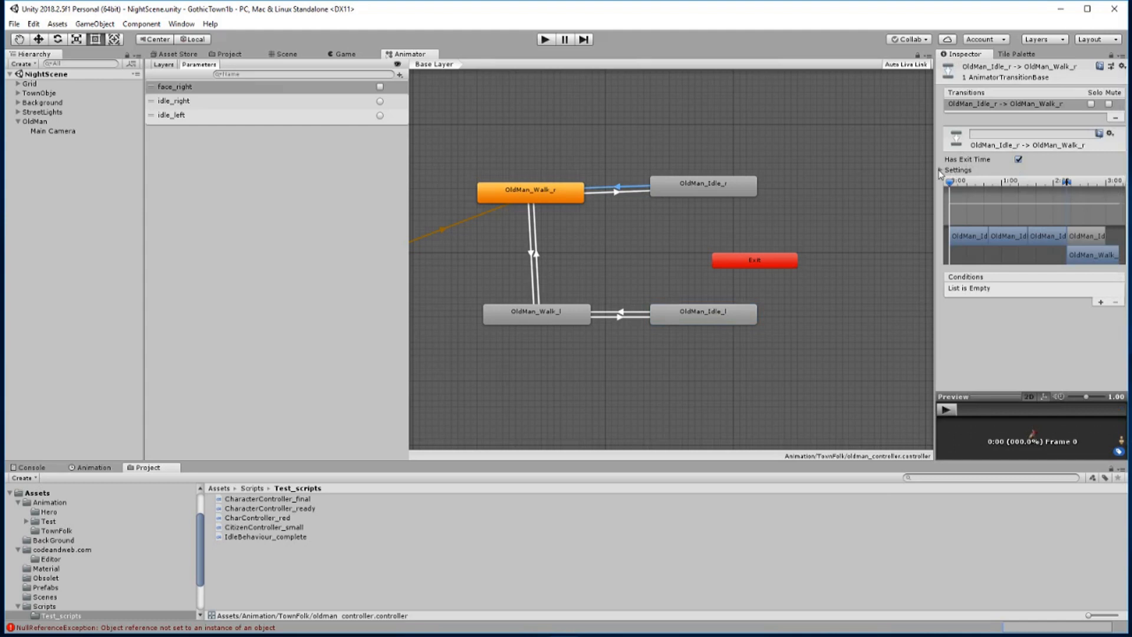
{"action": "left_click", "coordinate": [940, 171]}
{"action": "left_click", "coordinate": [1024, 180]}
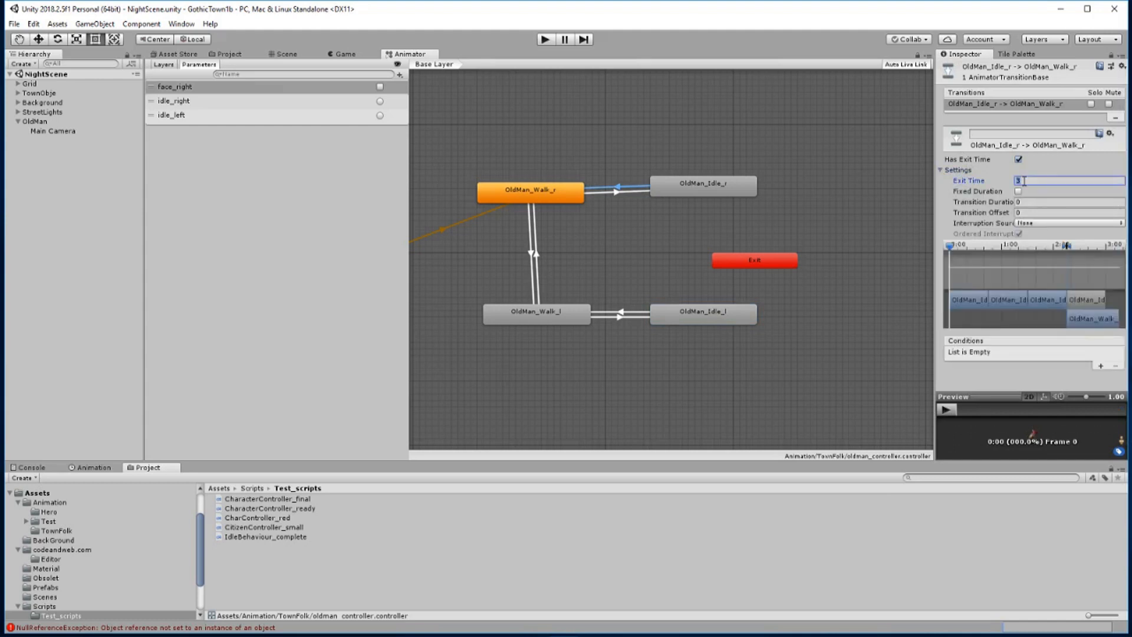
{"action": "left_click", "coordinate": [630, 315]}
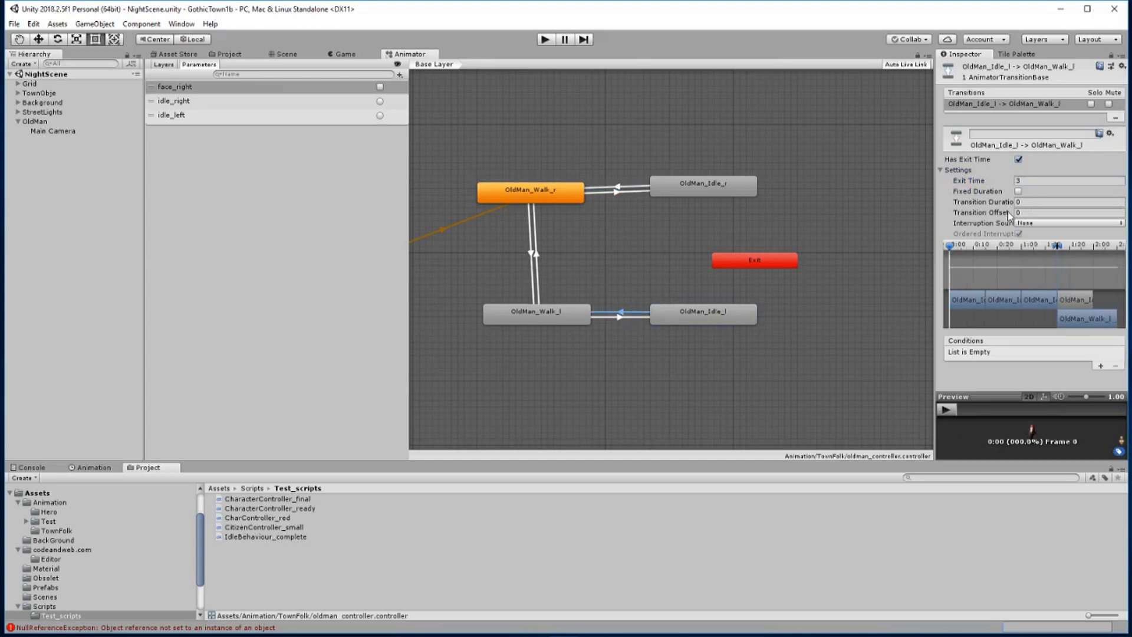
{"action": "left_click", "coordinate": [726, 192]}
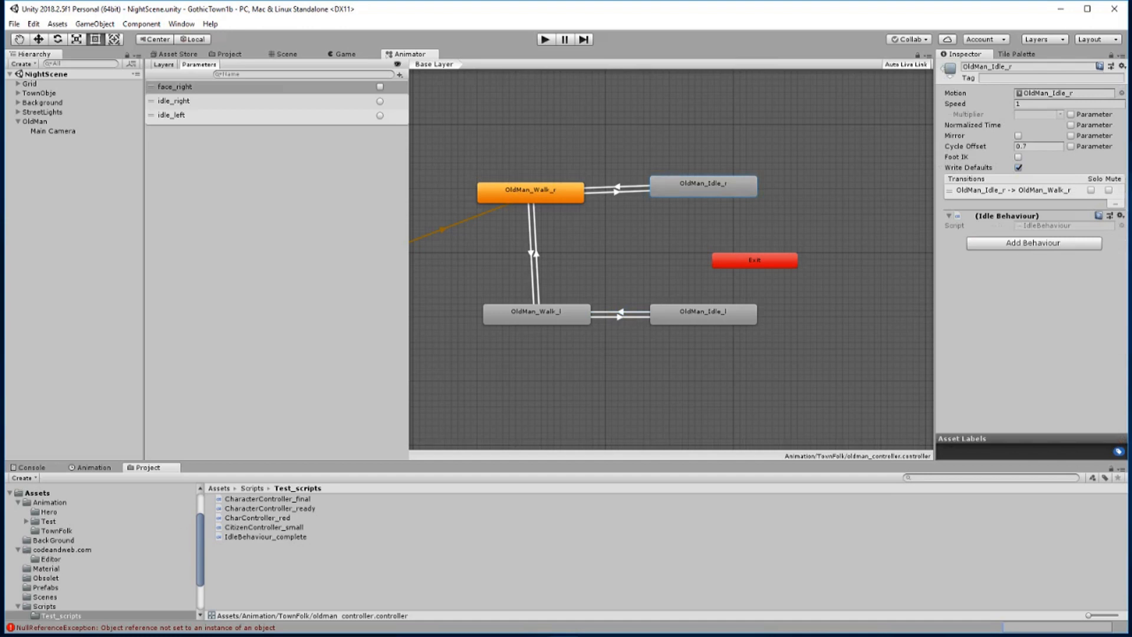
Switch to Visual Studio and uncomment the OnStateExit declaration line in IdleBehaviour.cs
{"action": "key", "text": "alt+Tab"}
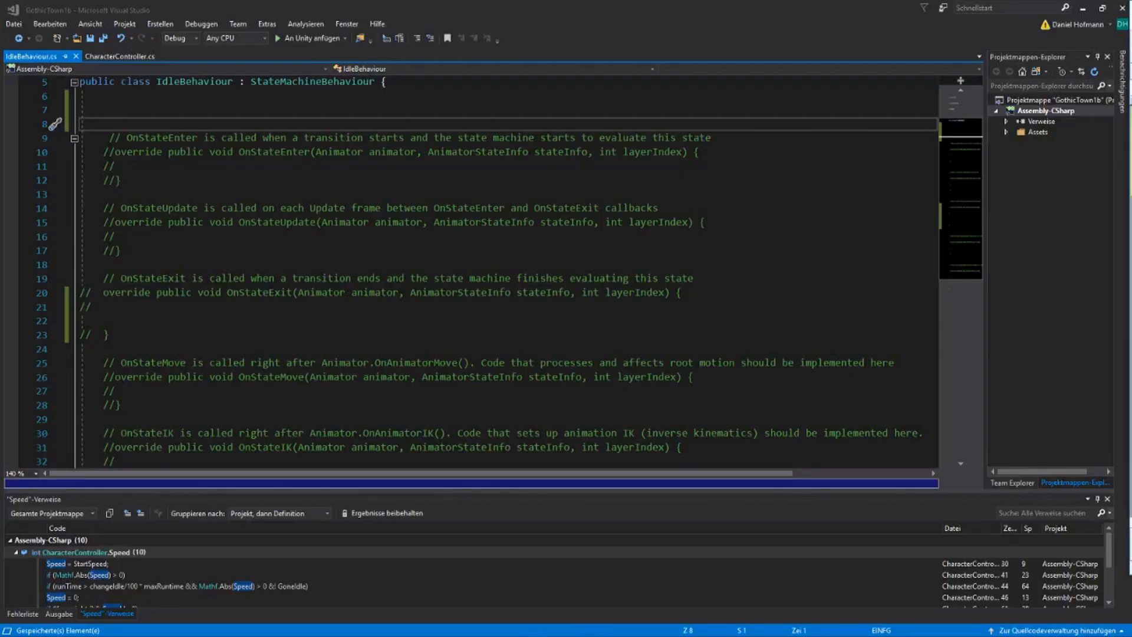
{"action": "left_click", "coordinate": [285, 171]}
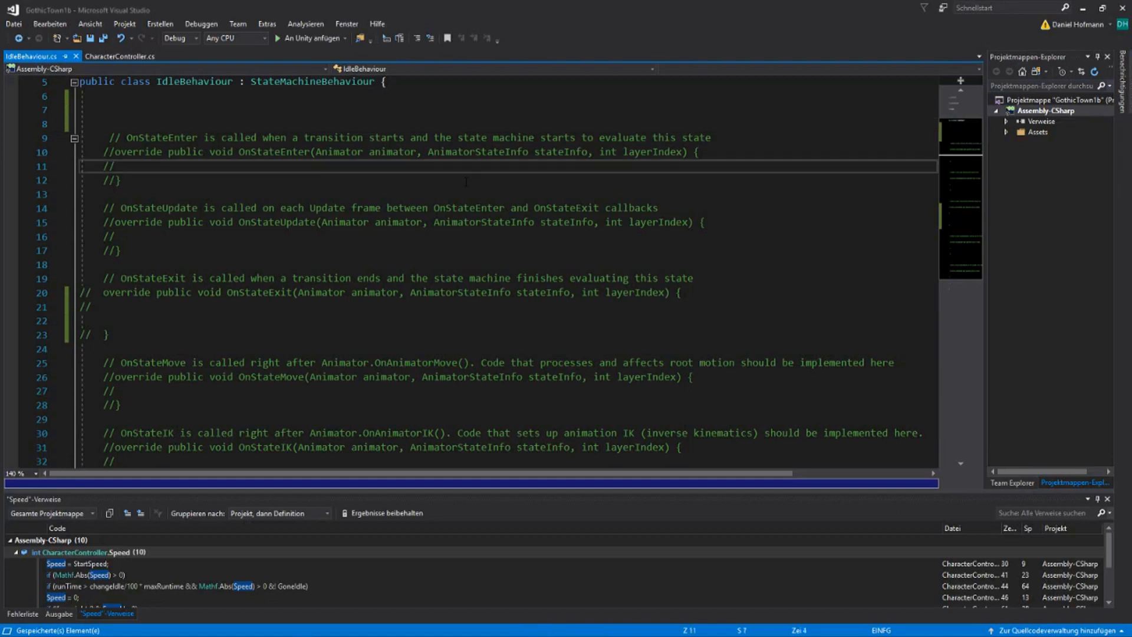
{"action": "key", "text": "Up"}
{"action": "key", "text": "Down"}
{"action": "key", "text": "Down"}
{"action": "key", "text": "Down"}
{"action": "key", "text": "Down"}
{"action": "key", "text": "Down"}
{"action": "key", "text": "Down"}
{"action": "key", "text": "Down"}
{"action": "key", "text": "Down"}
{"action": "key", "text": "Down"}
{"action": "key", "text": "Down"}
{"action": "key", "text": "Down"}
{"action": "key", "text": "Down"}
{"action": "key", "text": "Down"}
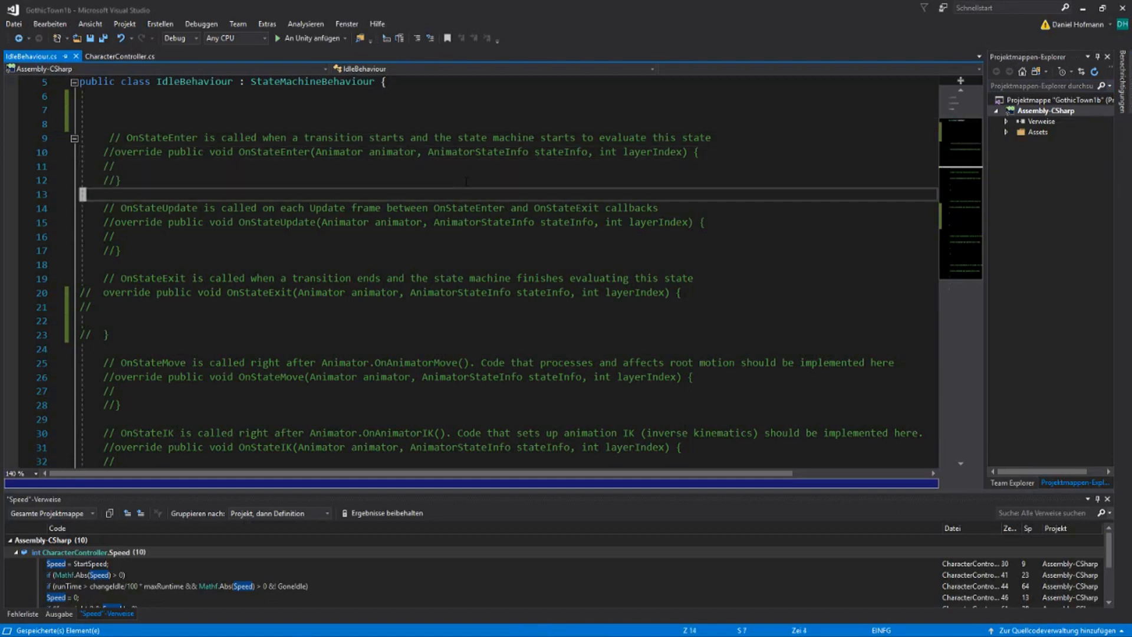
{"action": "key", "text": "Up"}
{"action": "key", "text": "Up"}
{"action": "key", "text": "h"}
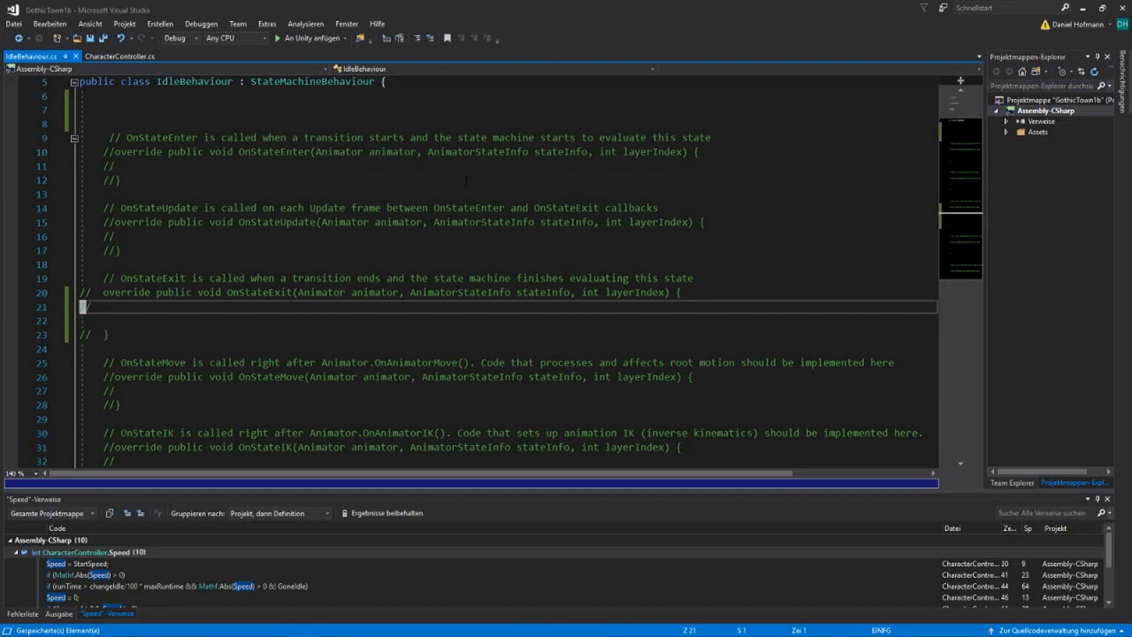
{"action": "key", "text": "k"}
{"action": "key", "text": "d"}
{"action": "key", "text": "e"}
Remove the comment slashes from the body and closing brace of OnStateExit and save the script
{"action": "key", "text": "j"}
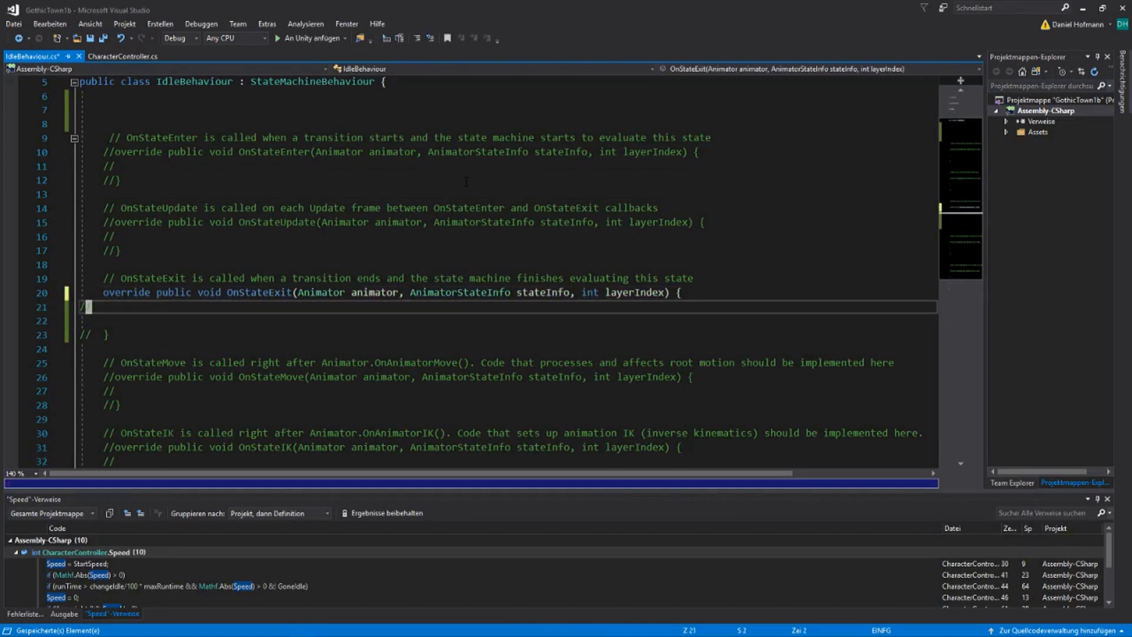
{"action": "key", "text": "d"}
{"action": "key", "text": "e"}
{"action": "key", "text": "j"}
{"action": "key", "text": "j"}
{"action": "key", "text": "d"}
{"action": "key", "text": "e"}
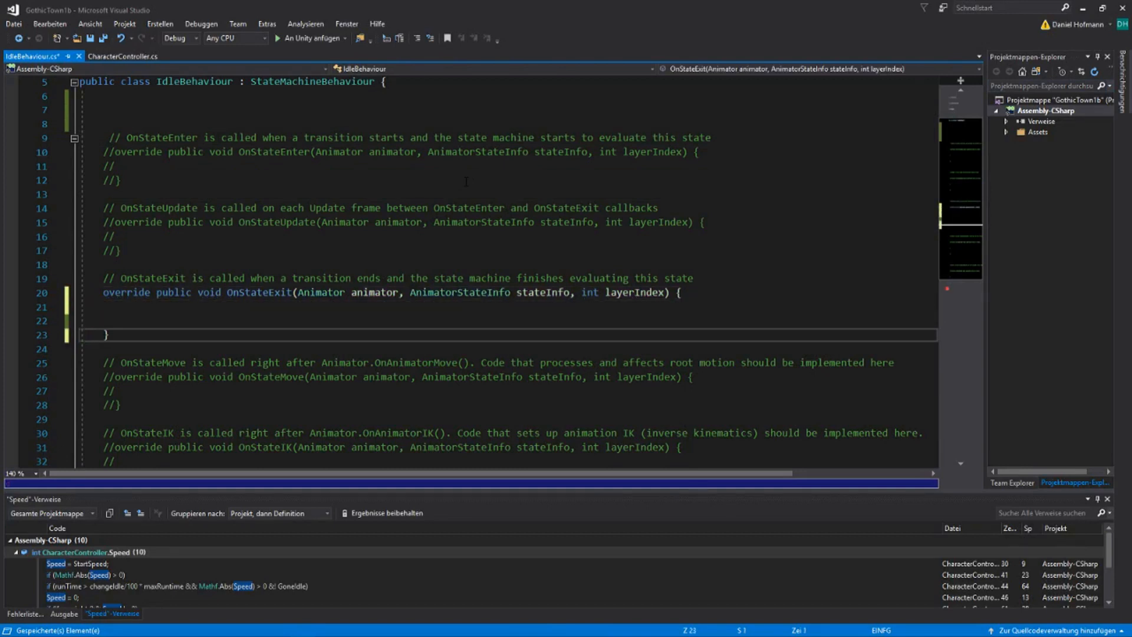
{"action": "key", "text": "k"}
{"action": "key", "text": "k"}
{"action": "key", "text": "k"}
{"action": "type", "text": ":w"}
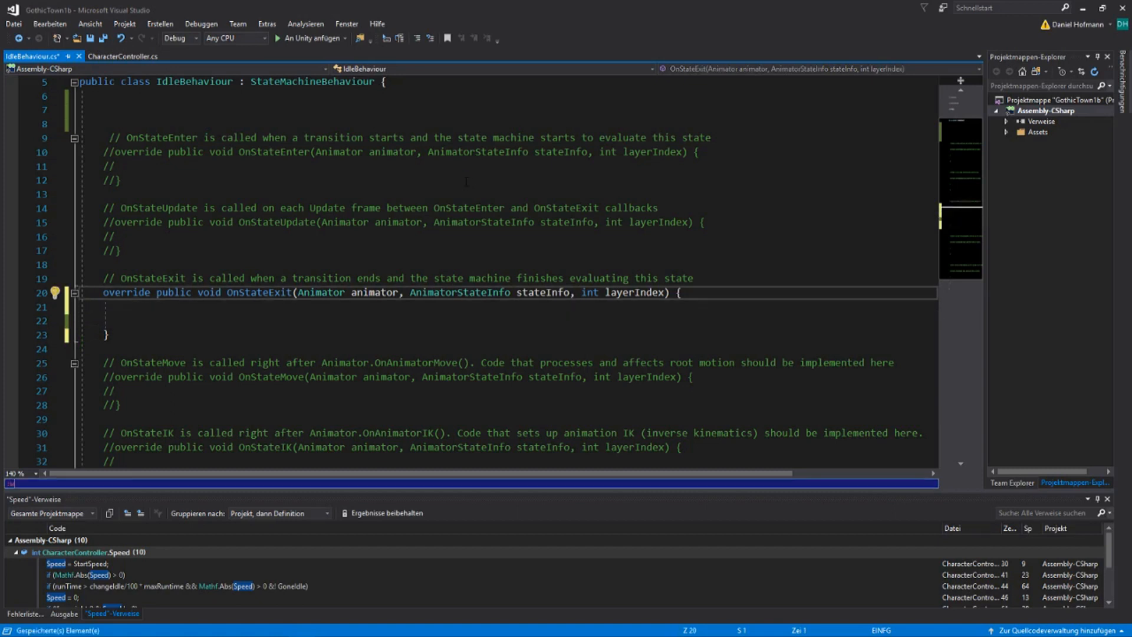
{"action": "key", "text": "Return"}
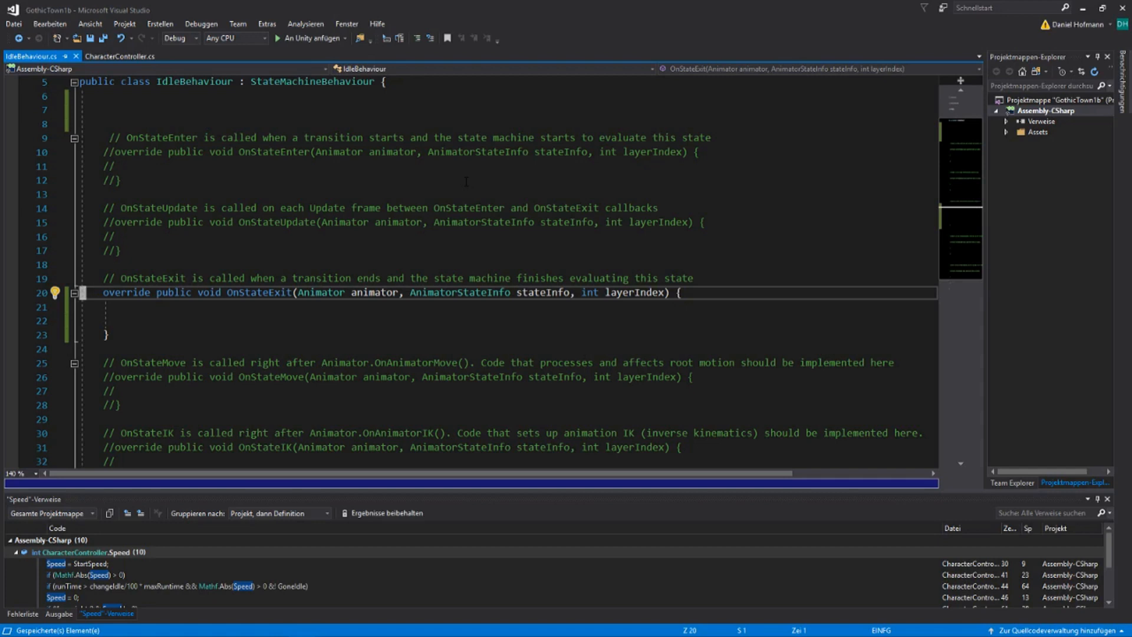
Declare the field CharacterController cController; near the start of the IdleBehaviour class
{"action": "key", "text": "shift+h"}
{"action": "key", "text": "j"}
{"action": "key", "text": "j"}
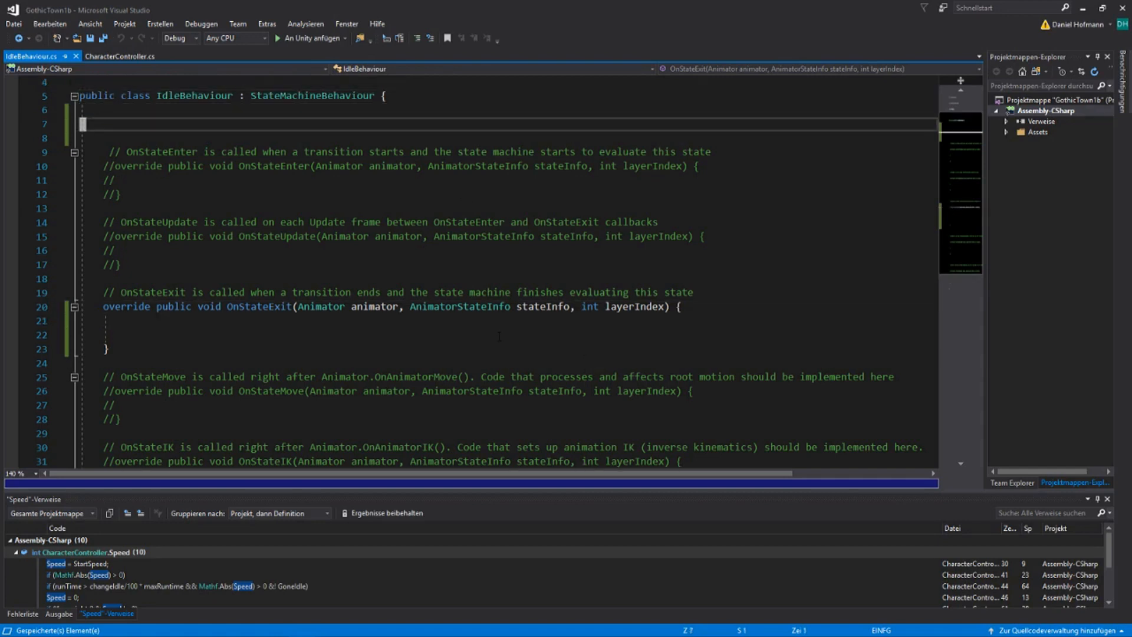
{"action": "type", "text": "oChar"}
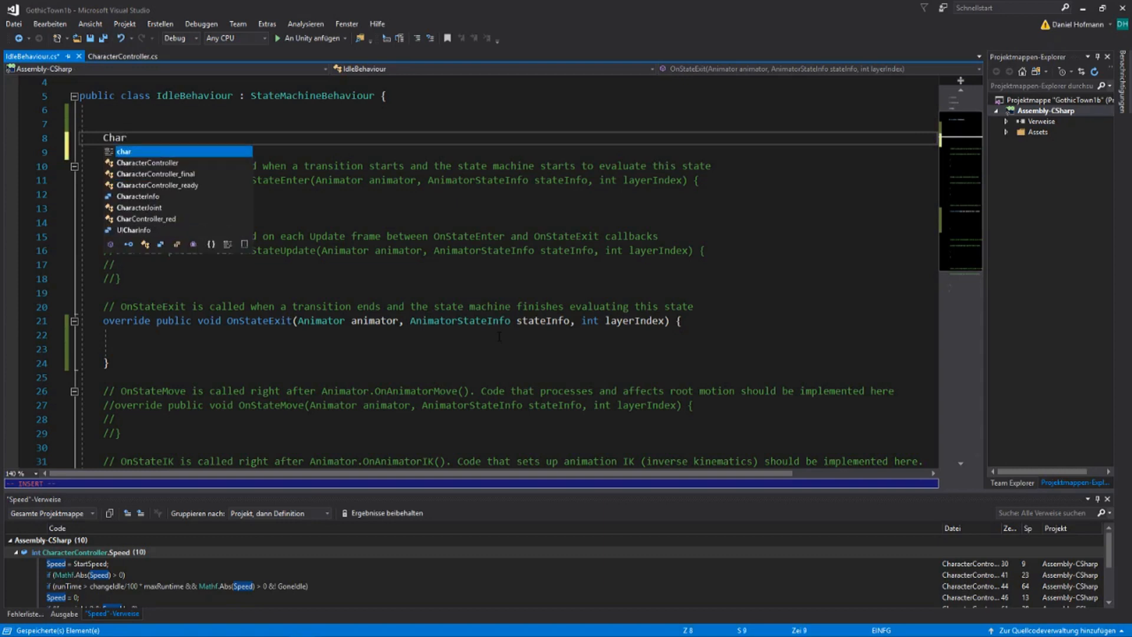
{"action": "type", "text": "ac"}
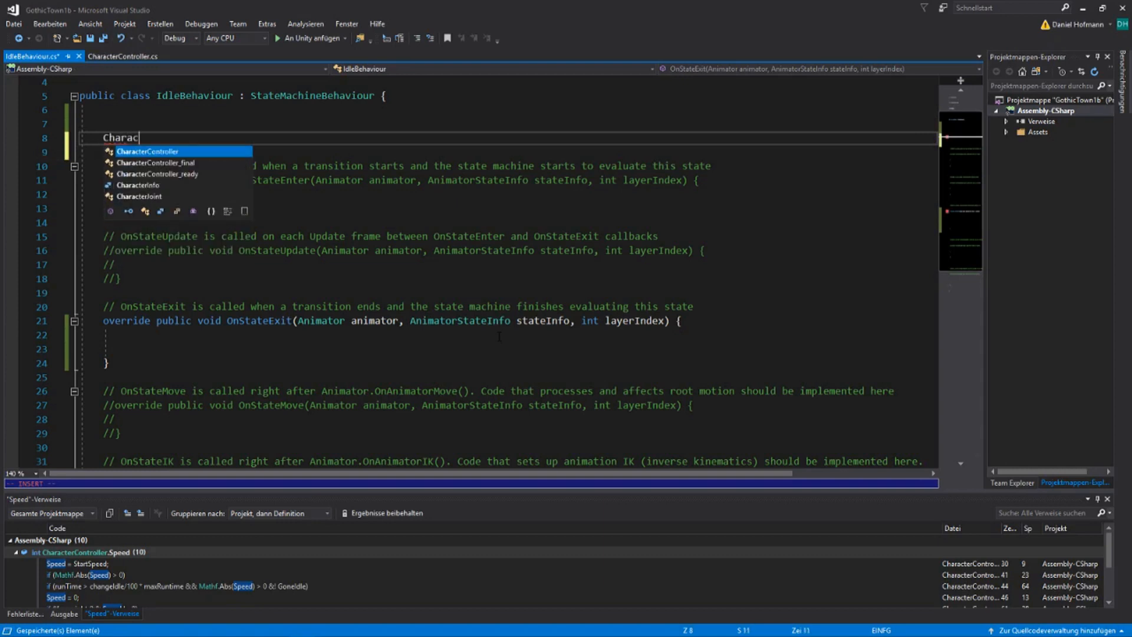
{"action": "key", "text": "Tab"}
{"action": "type", "text": "cCo"}
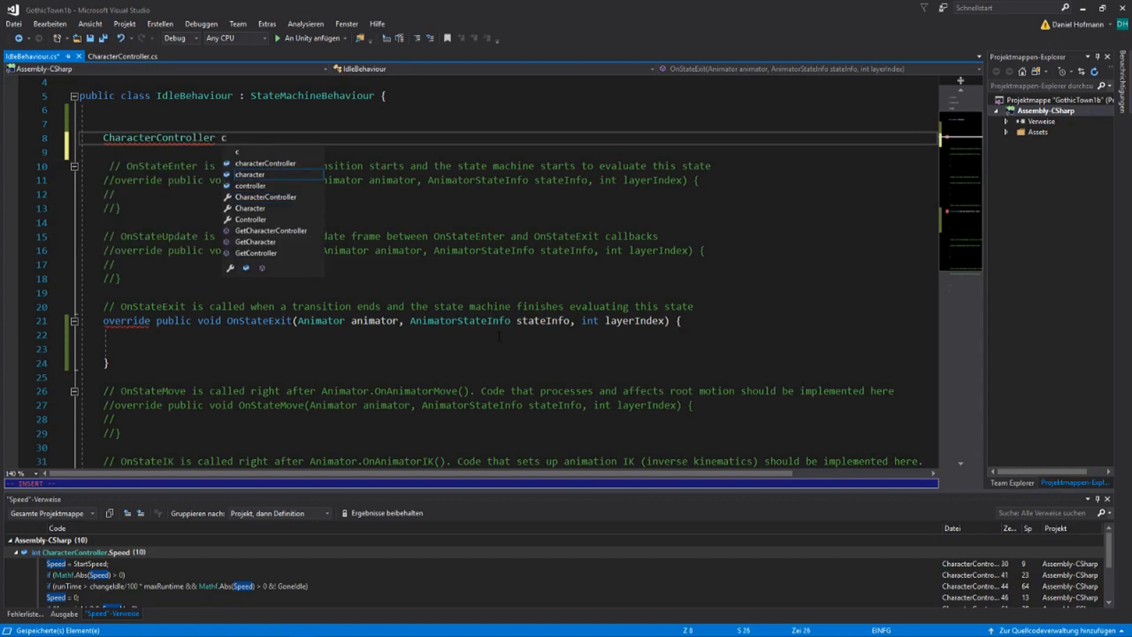
{"action": "type", "text": "ntroller;"}
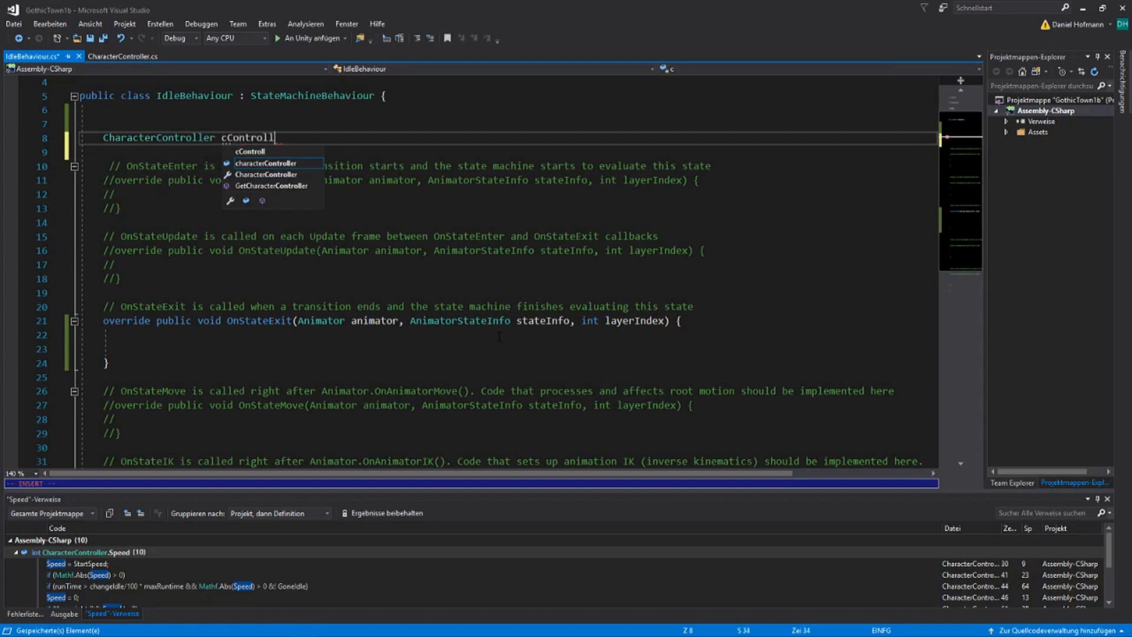
{"action": "key", "text": "Escape"}
Begin the body of OnStateExit in IdleBehaviour.cs with an assignment of cController from animator
{"action": "key", "text": "j"}
{"action": "key", "text": "j"}
{"action": "key", "text": "j"}
{"action": "key", "text": "j"}
{"action": "key", "text": "j"}
{"action": "key", "text": "j"}
{"action": "key", "text": "j"}
{"action": "key", "text": "j"}
{"action": "key", "text": "j"}
{"action": "key", "text": "j"}
{"action": "key", "text": "j"}
{"action": "key", "text": "j"}
{"action": "key", "text": "j"}
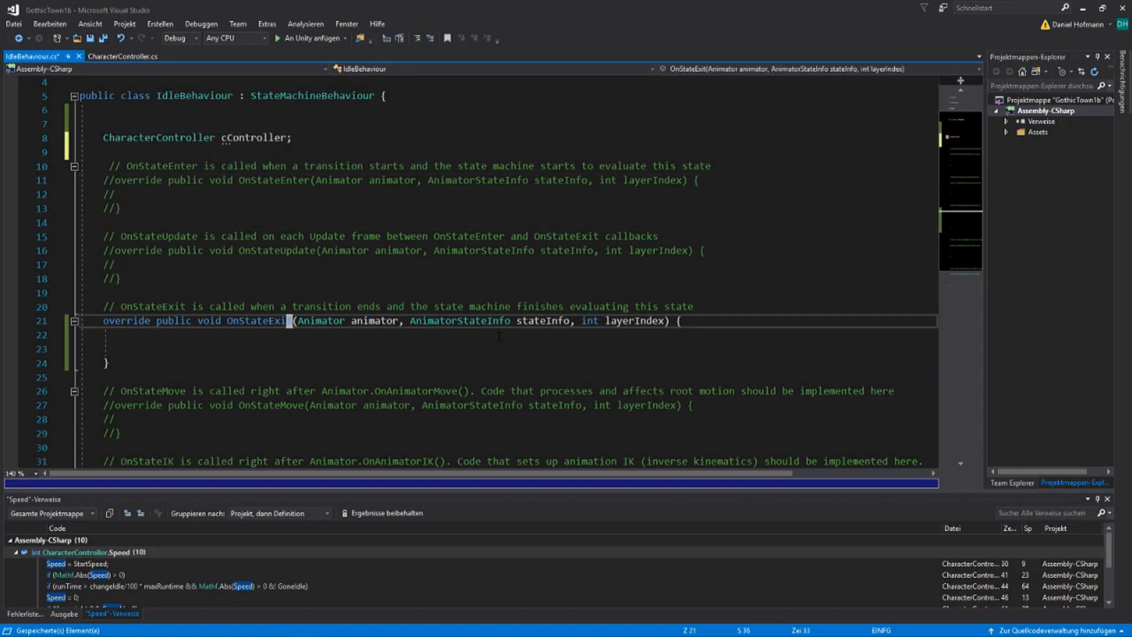
{"action": "type", "text": "ocCOn"}
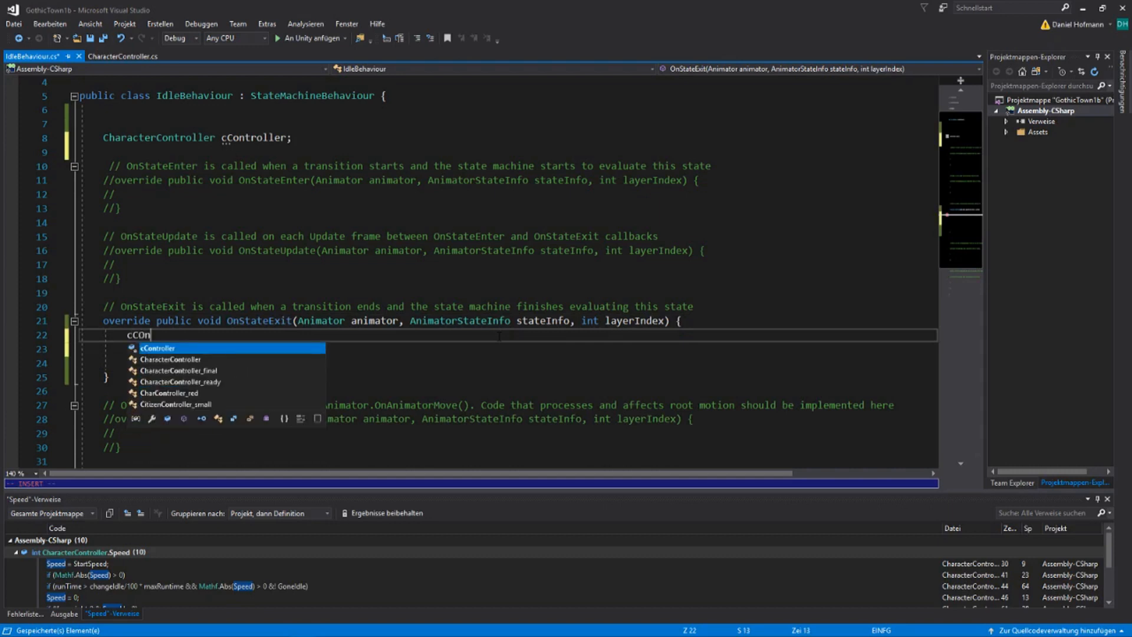
{"action": "key", "text": "Tab"}
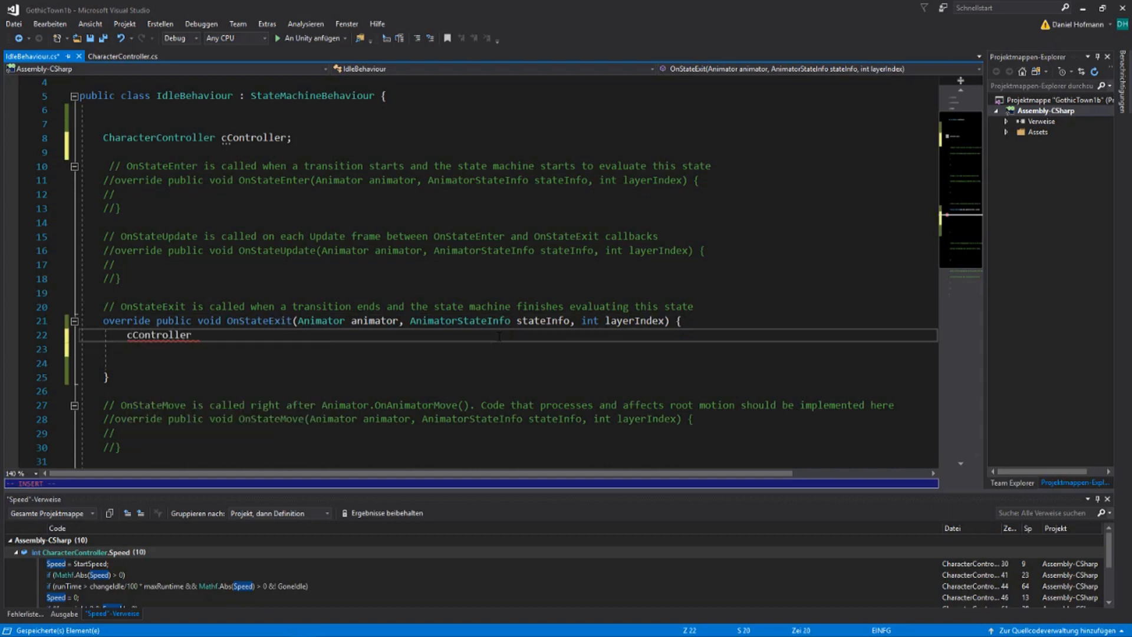
{"action": "type", "text": "= Get"}
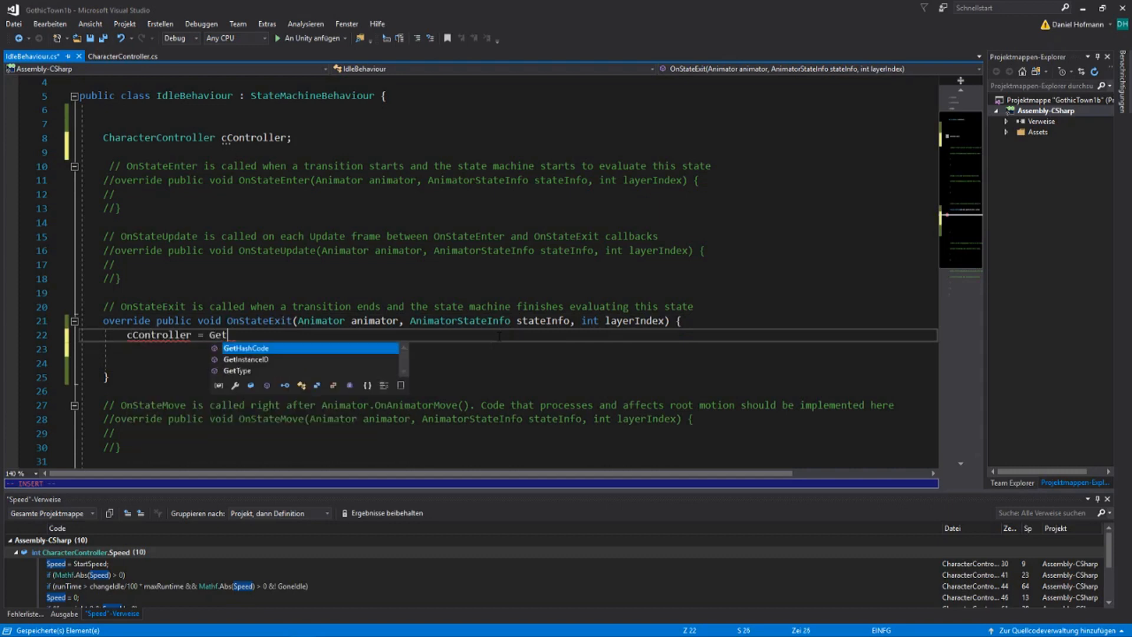
{"action": "key", "text": "BackSpace"}
{"action": "key", "text": "BackSpace"}
{"action": "key", "text": "BackSpace"}
{"action": "type", "text": "ani"}
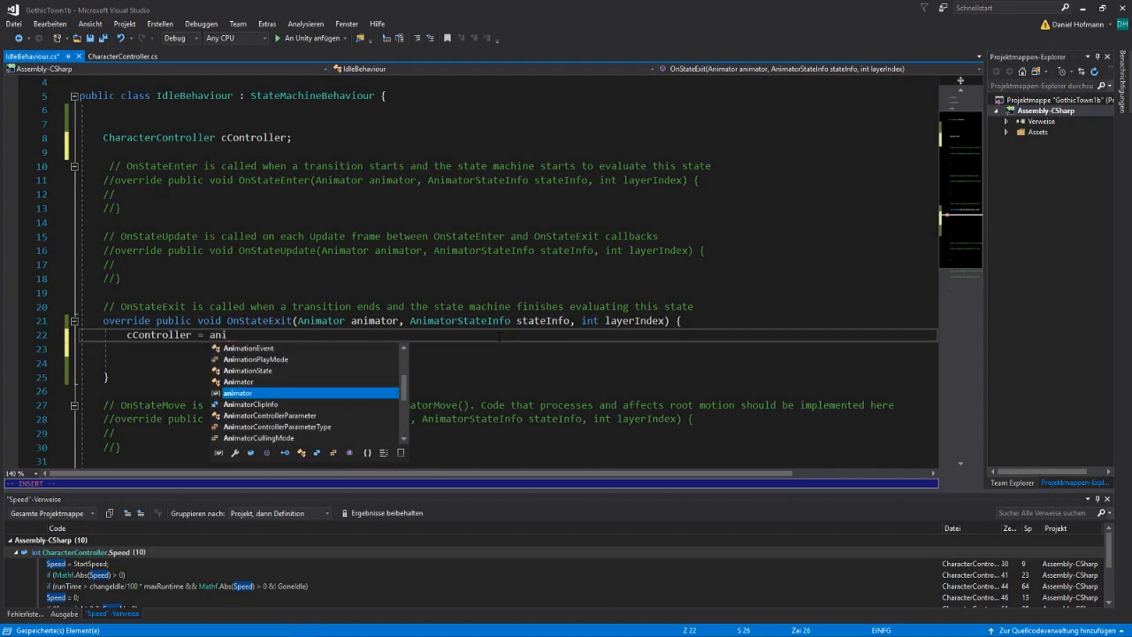
{"action": "type", "text": "m"}
{"action": "key", "text": "Tab"}
Complete the cController assignment with .GetComponent<CharacterController>(); and open a new line below it
{"action": "type", "text": "Get"}
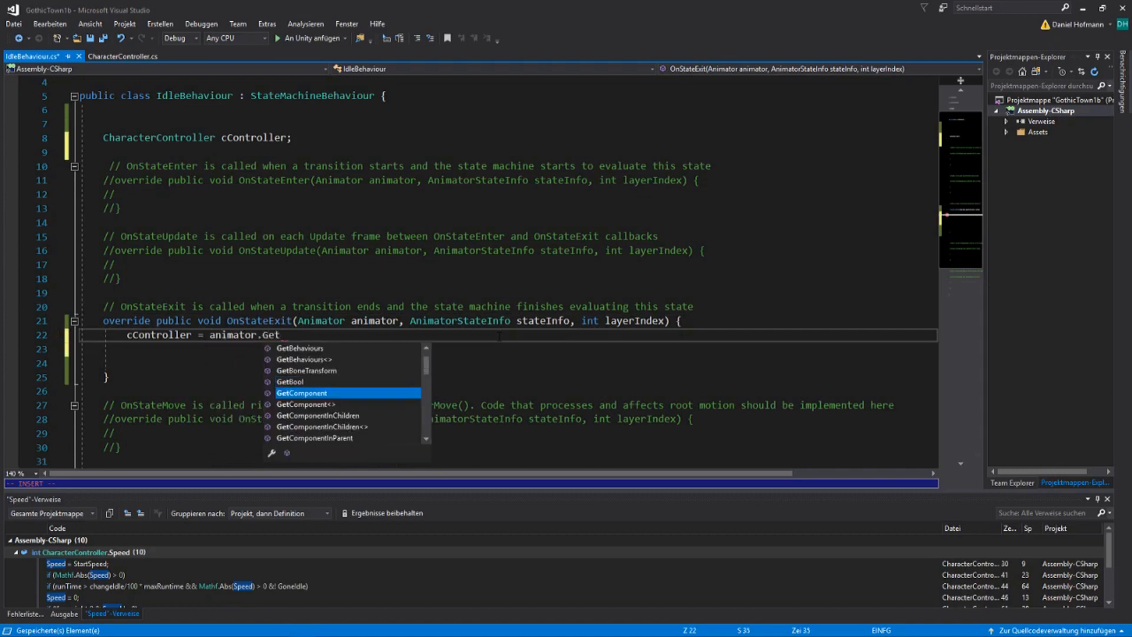
{"action": "key", "text": "Tab"}
{"action": "type", "text": "<"}
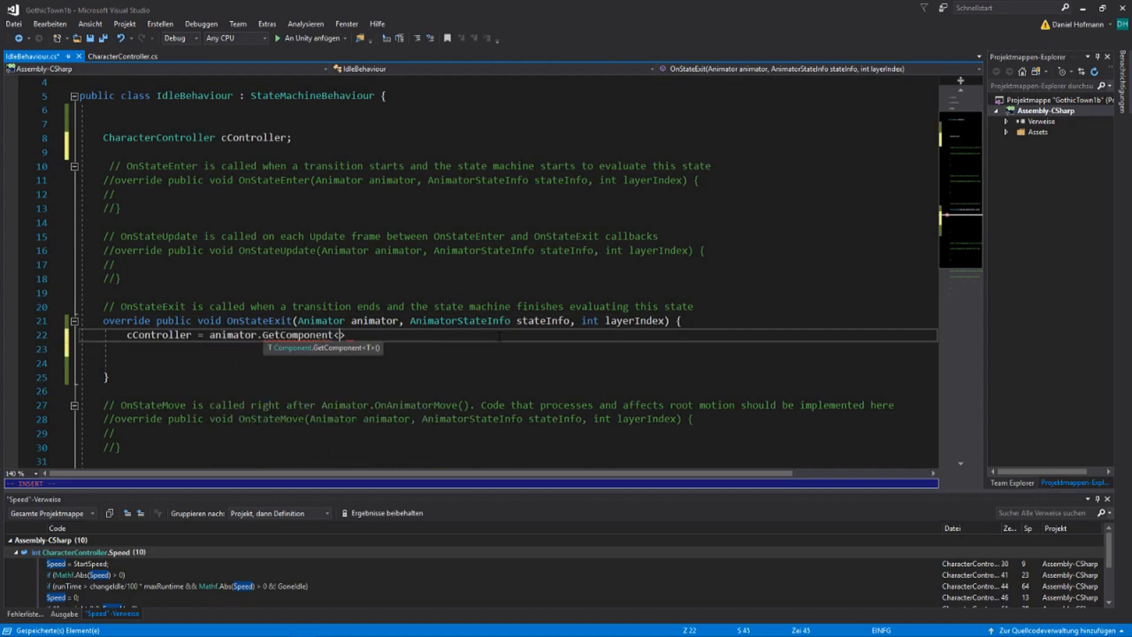
{"action": "type", "text": "Char"}
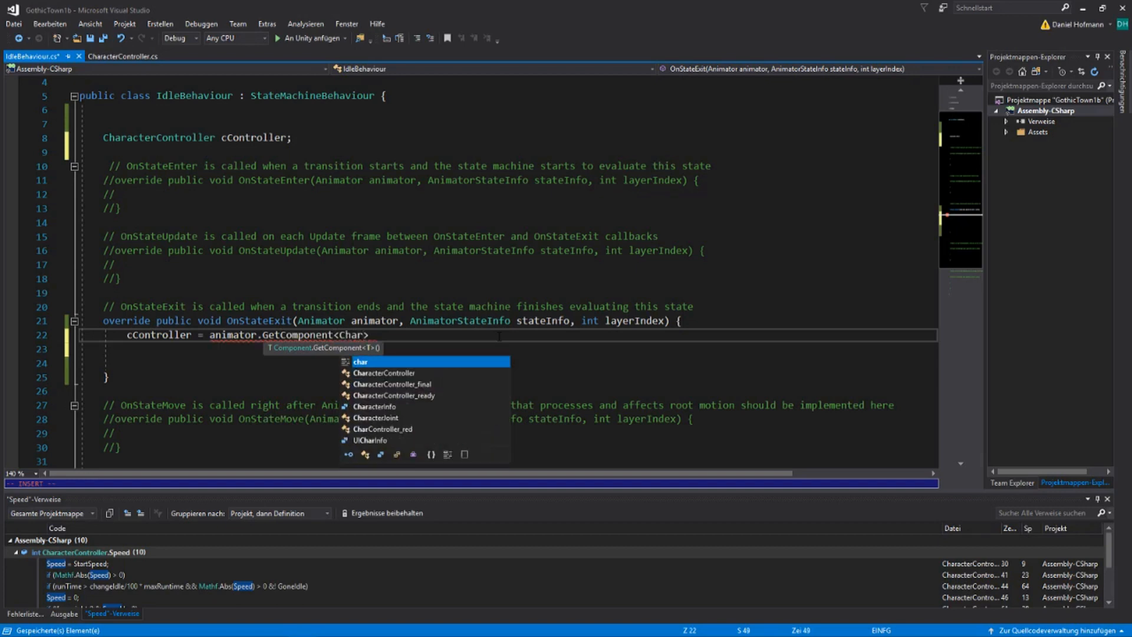
{"action": "key", "text": "Down"}
{"action": "key", "text": "Tab"}
{"action": "key", "text": "Escape"}
{"action": "type", "text": "l"}
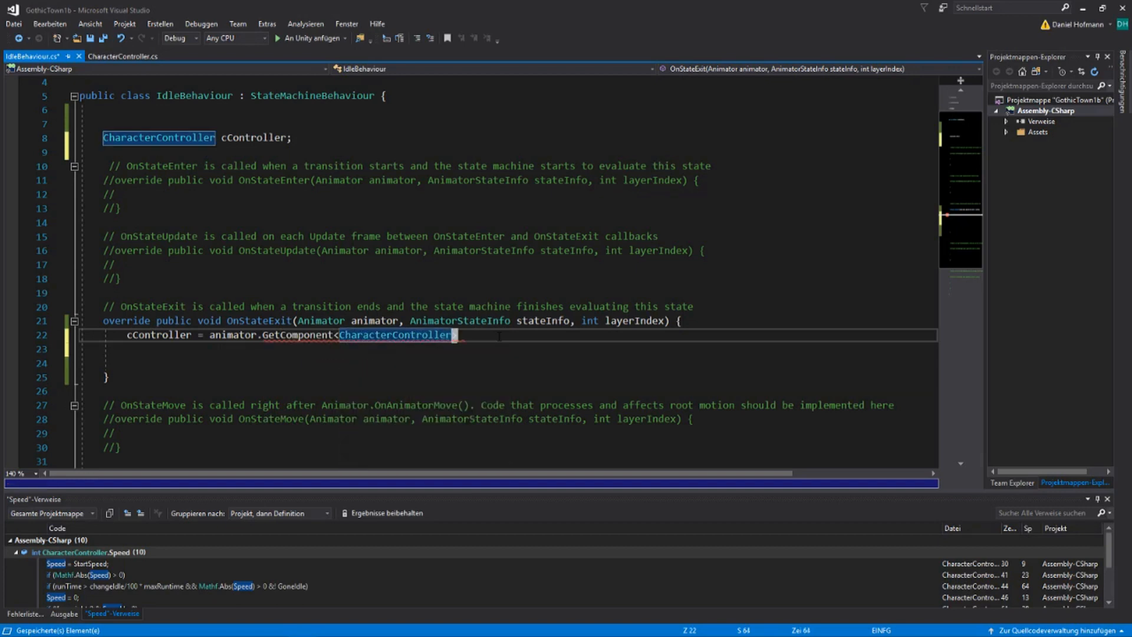
{"action": "type", "text": "a();"}
{"action": "key", "text": "Return"}
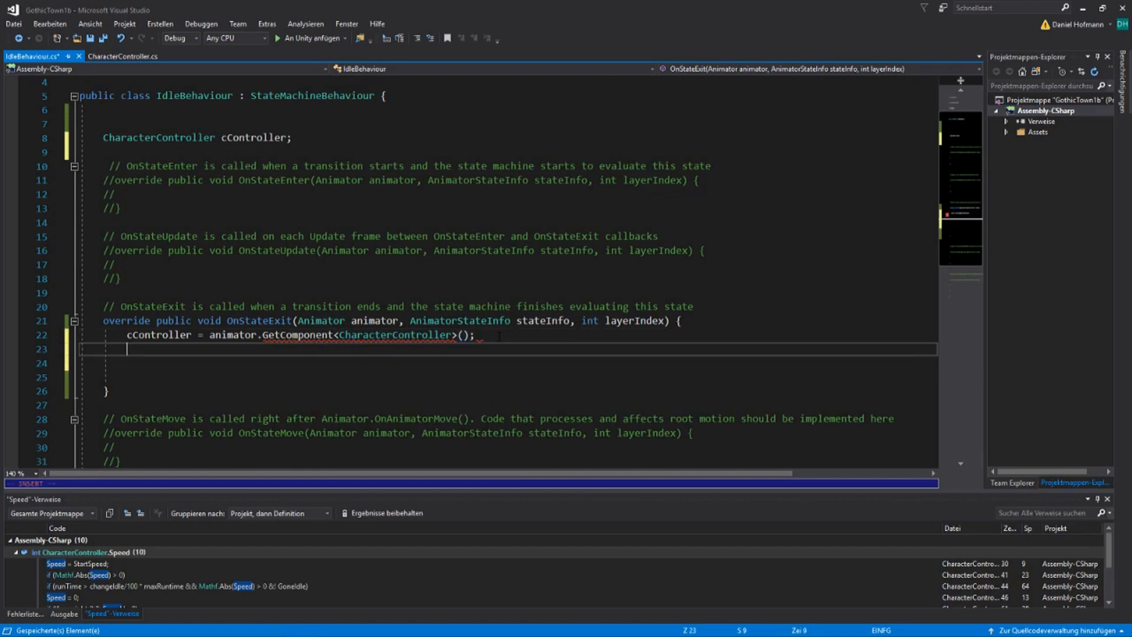
Add the statement cController.GoneIdle = true; to OnStateExit and save the script
{"action": "type", "text": "cCon"}
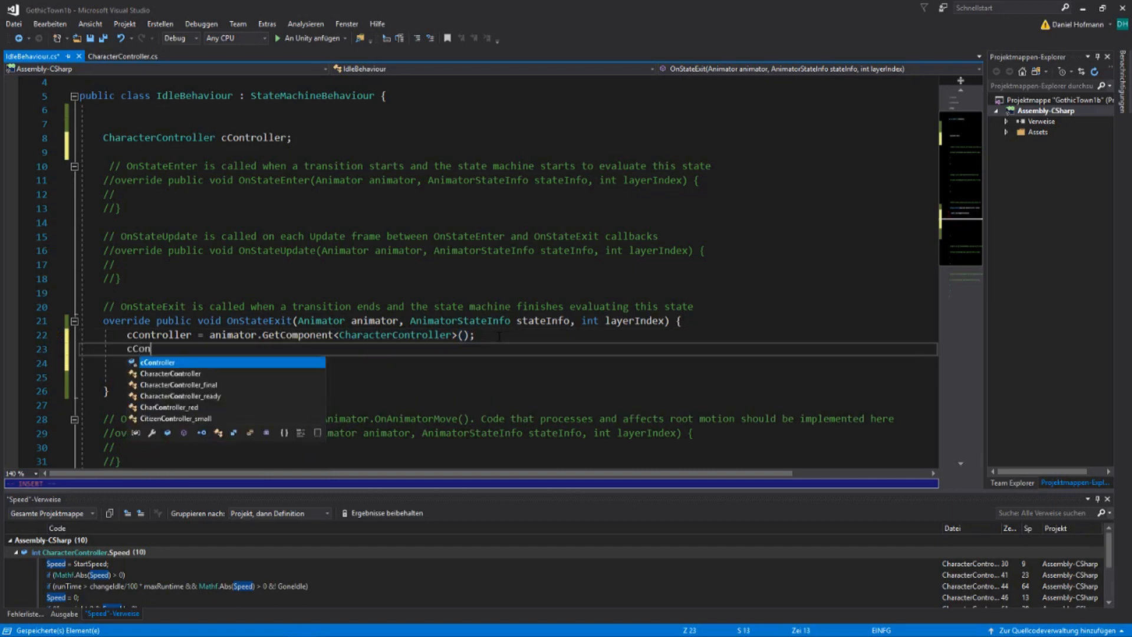
{"action": "key", "text": "Tab"}
{"action": "type", "text": "."}
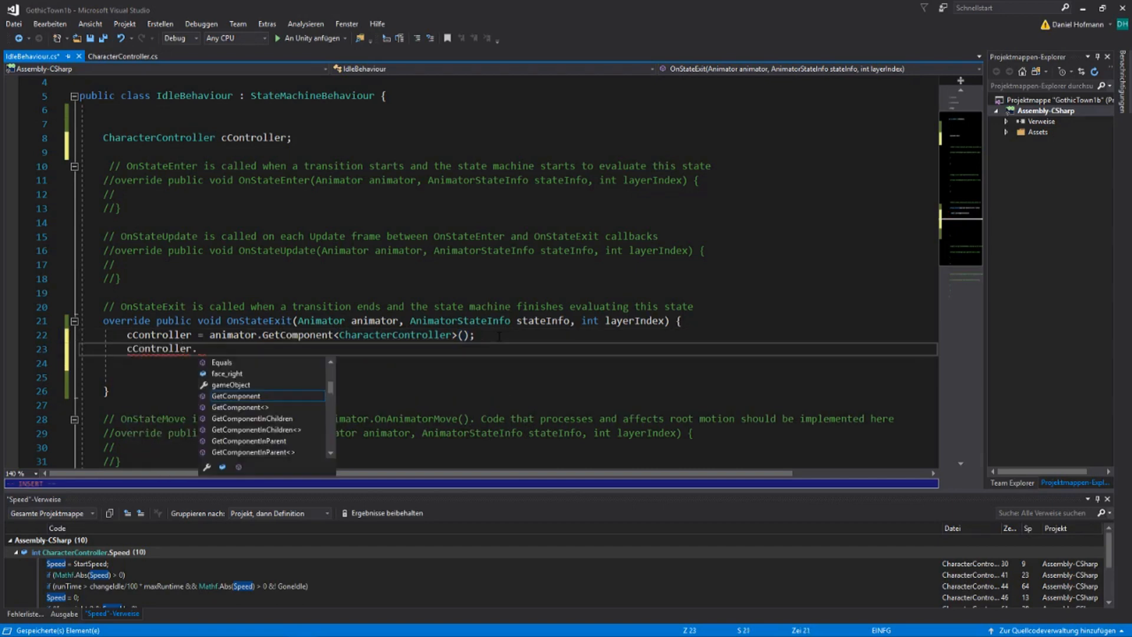
{"action": "type", "text": "gone"}
{"action": "key", "text": "Tab"}
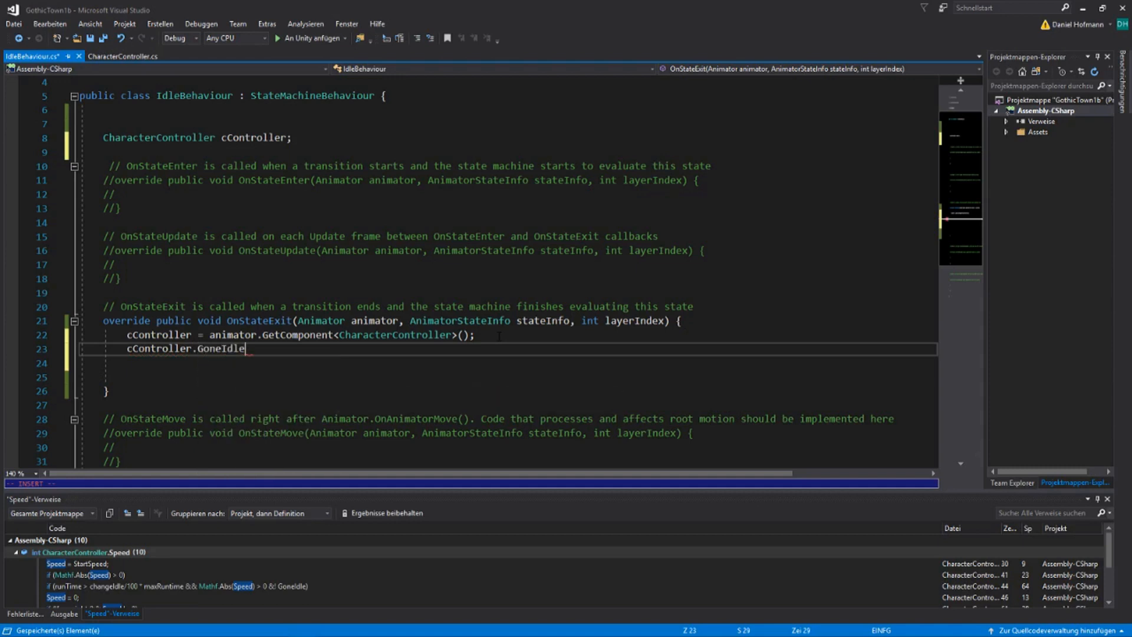
{"action": "type", "text": "= tru"}
{"action": "key", "text": "Tab"}
{"action": "type", "text": ";"}
{"action": "key", "text": "ctrl+s"}
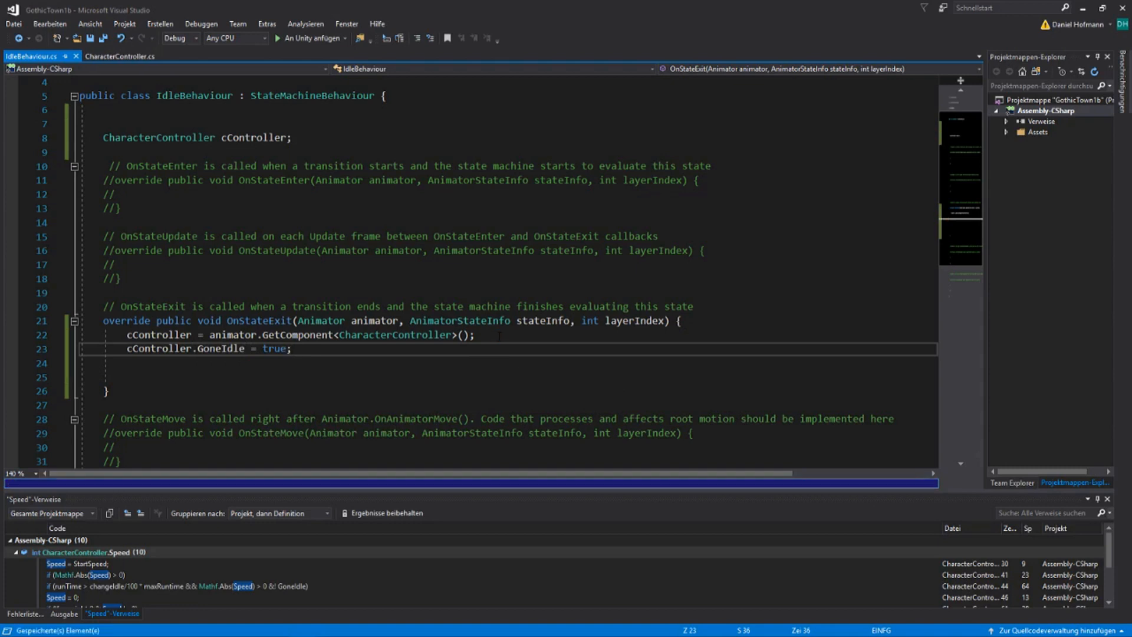
Open CharacterController.cs and insert an opening parenthesis before Speed in the !face_right condition in Update
{"action": "left_click", "coordinate": [121, 56]}
{"action": "left_click", "coordinate": [440, 334]}
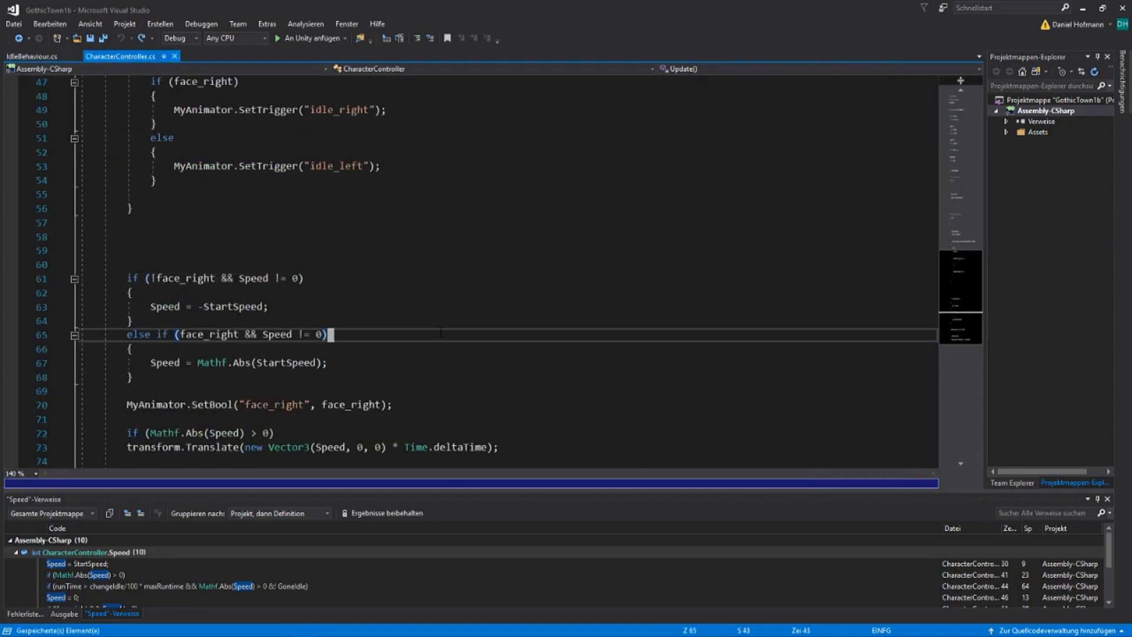
{"action": "key", "text": "Up"}
{"action": "key", "text": "Up"}
{"action": "key", "text": "Up"}
{"action": "key", "text": "Home"}
{"action": "key", "text": "Up"}
{"action": "key", "text": "Left"}
{"action": "key", "text": "Left"}
{"action": "key", "text": "Left"}
{"action": "key", "text": "Left"}
{"action": "key", "text": "Left"}
{"action": "key", "text": "Left"}
{"action": "key", "text": "Left"}
{"action": "key", "text": "Left"}
{"action": "key", "text": "Left"}
{"action": "key", "text": "Left"}
{"action": "key", "text": "Left"}
{"action": "key", "text": "Left"}
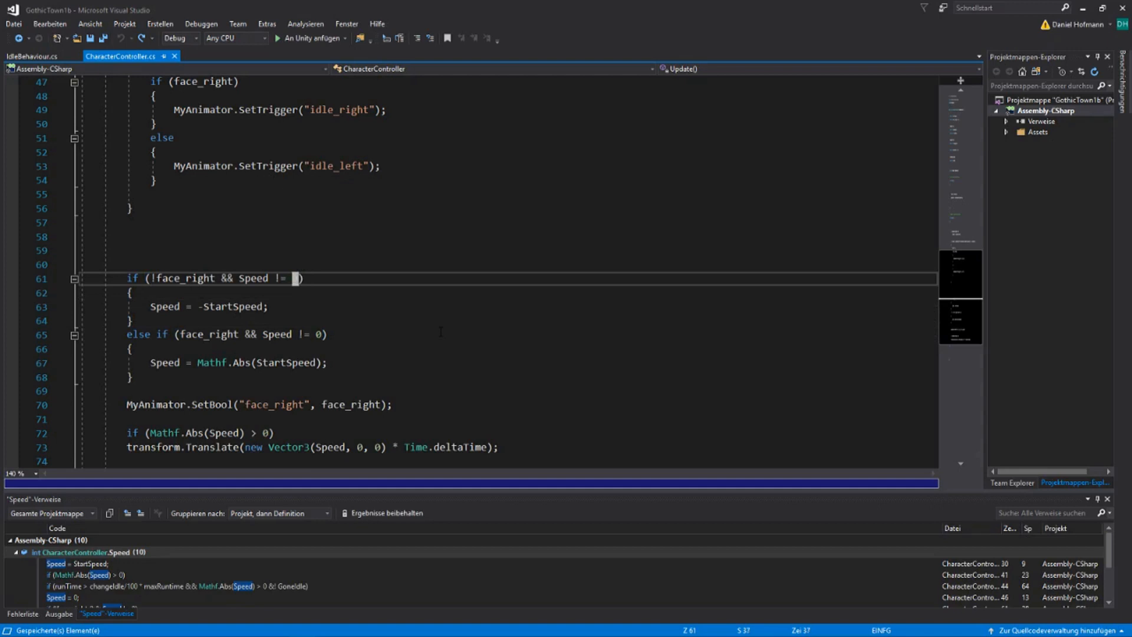
{"action": "key", "text": "Right"}
{"action": "key", "text": "Right"}
{"action": "type", "text": "if "}
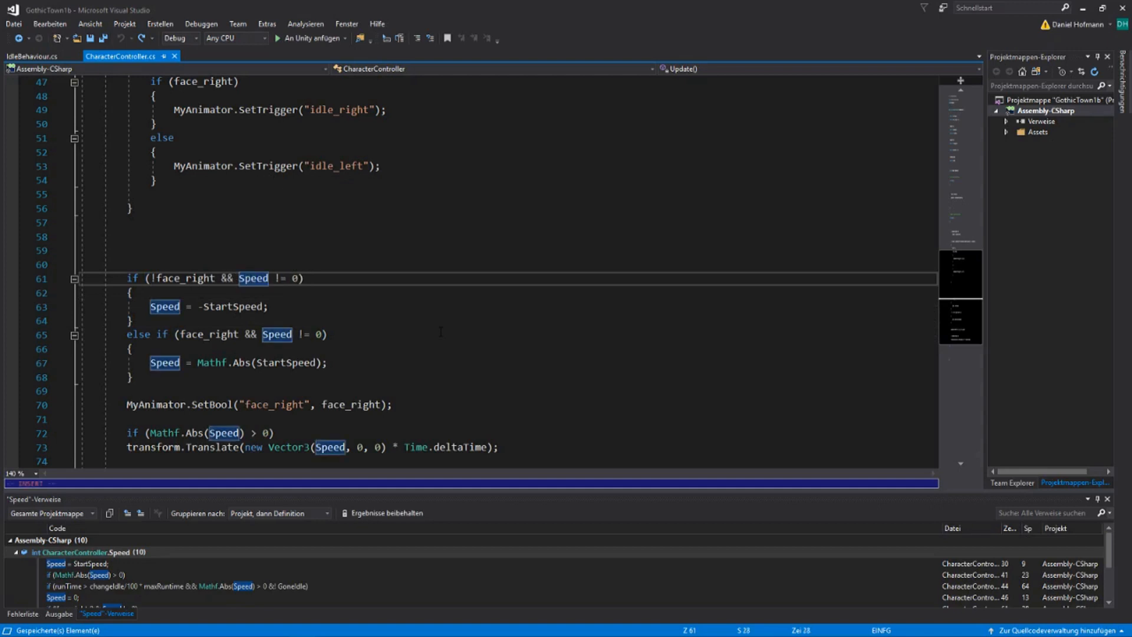
{"action": "type", "text": "("}
{"action": "key", "text": "Escape"}
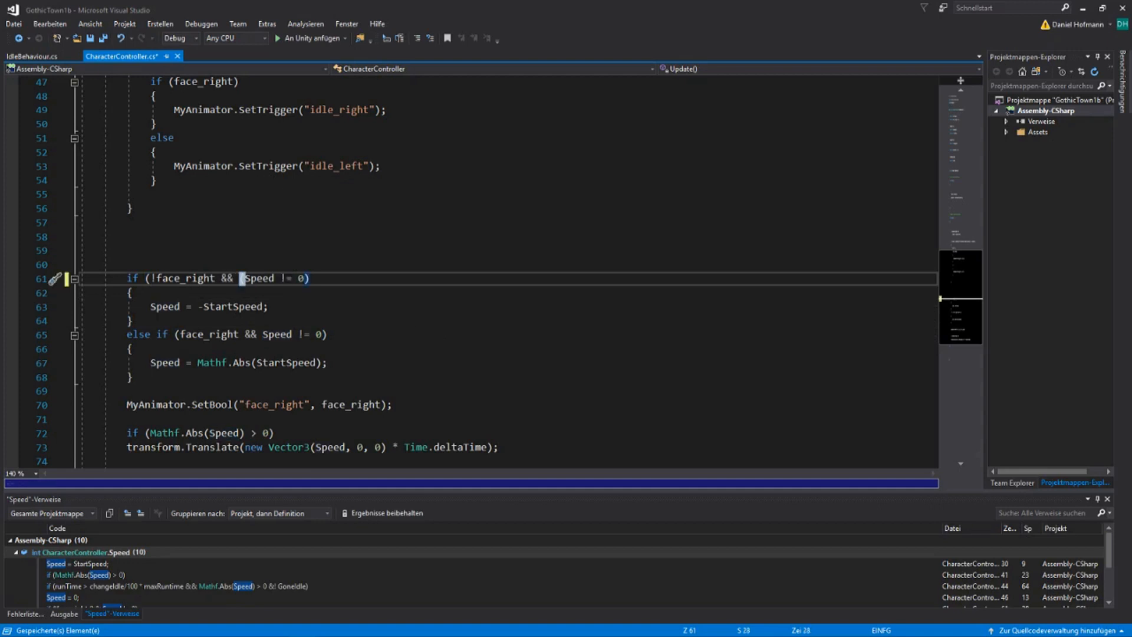
Extend the !face_right condition's speed check with ||GoneIdle and close its inner parenthesis
{"action": "key", "text": "alt+Tab"}
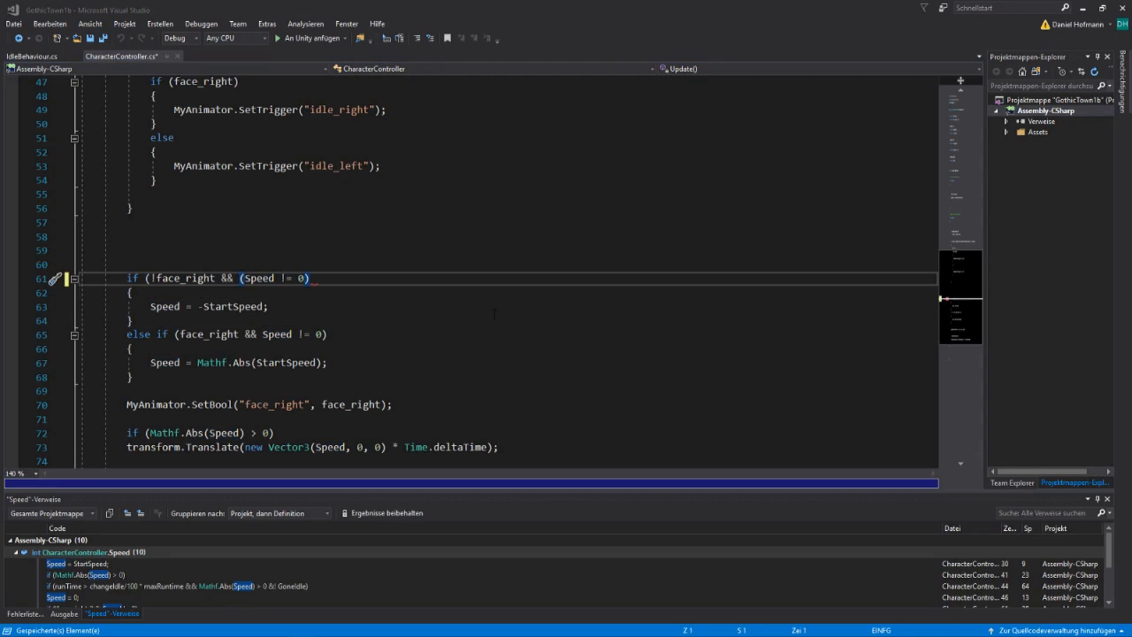
{"action": "left_click", "coordinate": [494, 314]}
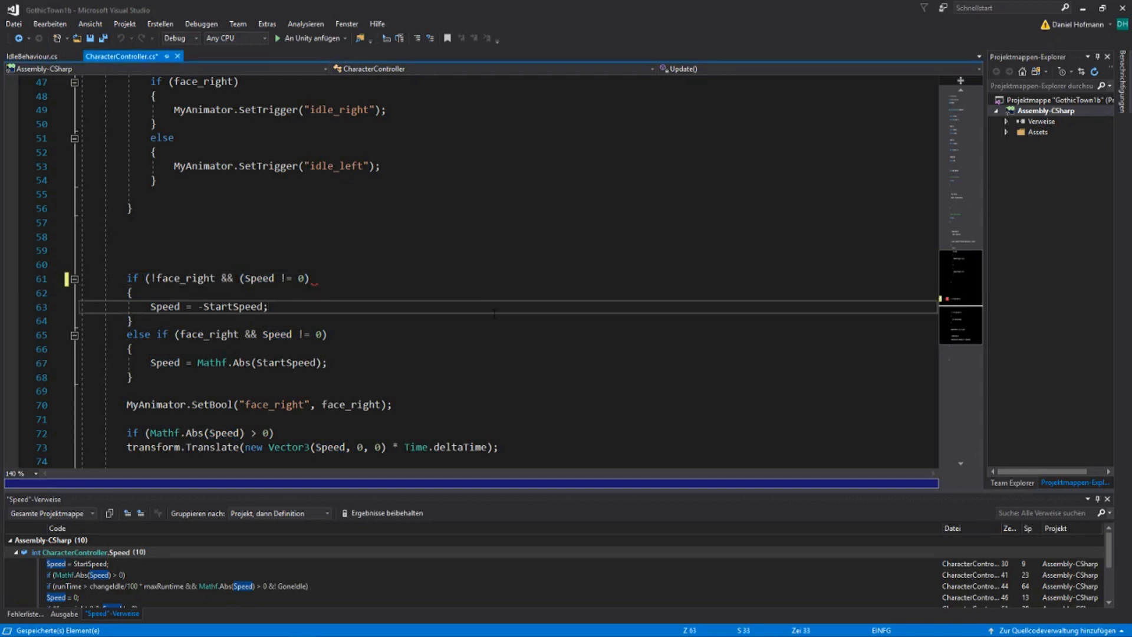
{"action": "key", "text": "Up"}
{"action": "key", "text": "Up"}
{"action": "key", "text": "Right"}
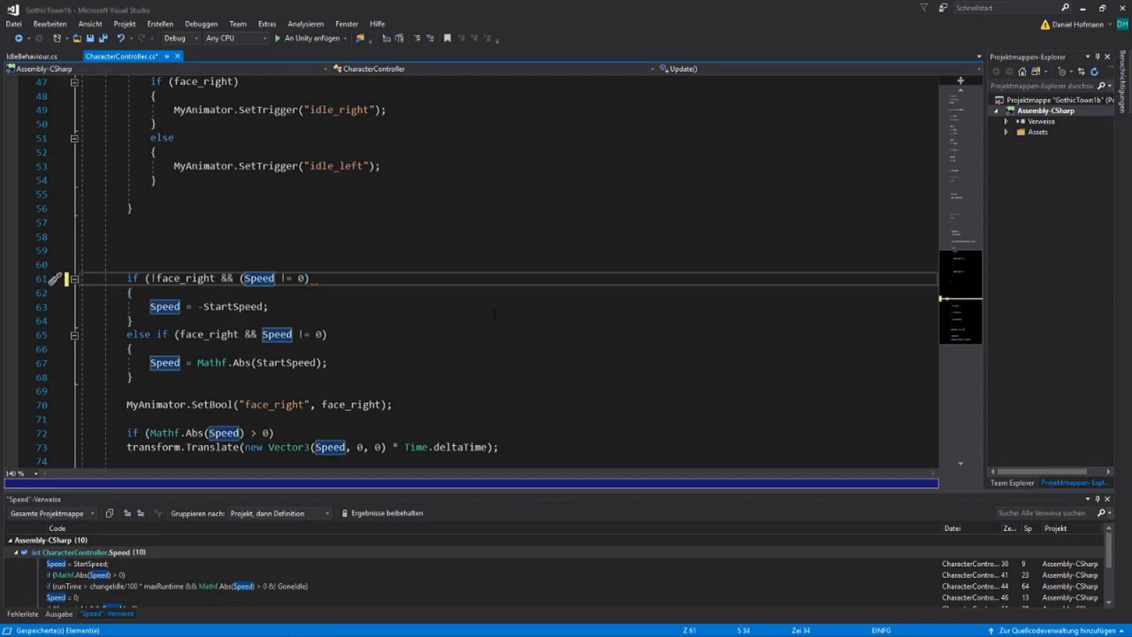
{"action": "type", "text": "ww"}
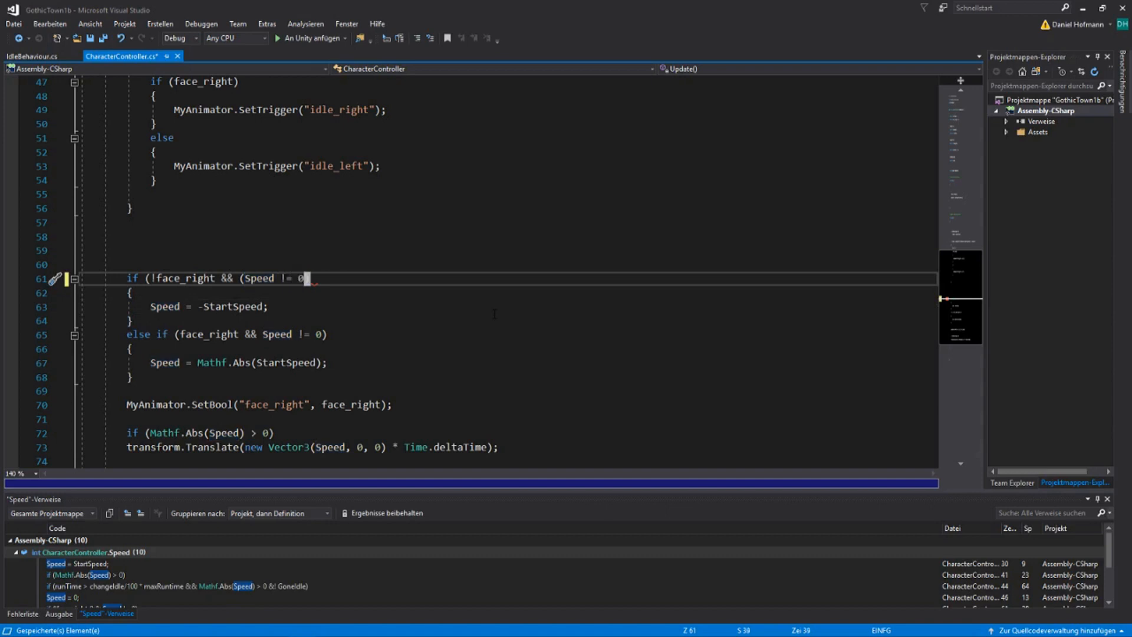
{"action": "type", "text": "a"}
{"action": "key", "text": "alt"}
{"action": "type", "text": "||GoneIdle"}
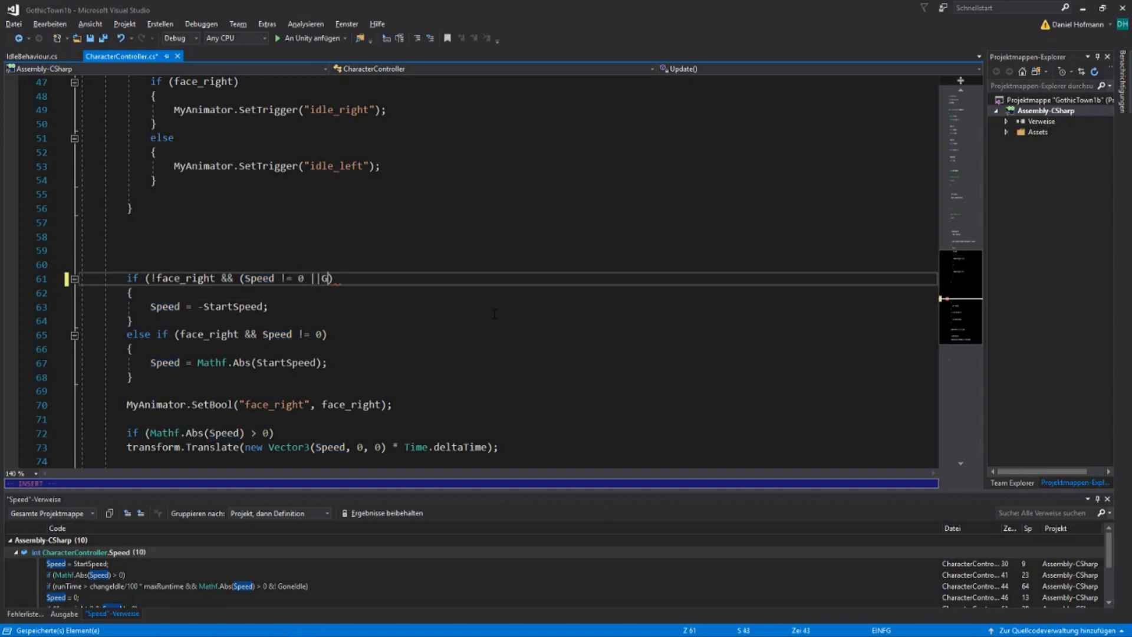
{"action": "type", "text": ")"}
{"action": "key", "text": "Escape"}
Change the speed check in the else if (face_right) condition to (Speed != 0 || GoneIdle) and save the script
{"action": "key", "text": "j"}
{"action": "key", "text": "j"}
{"action": "key", "text": "j"}
{"action": "key", "text": "j"}
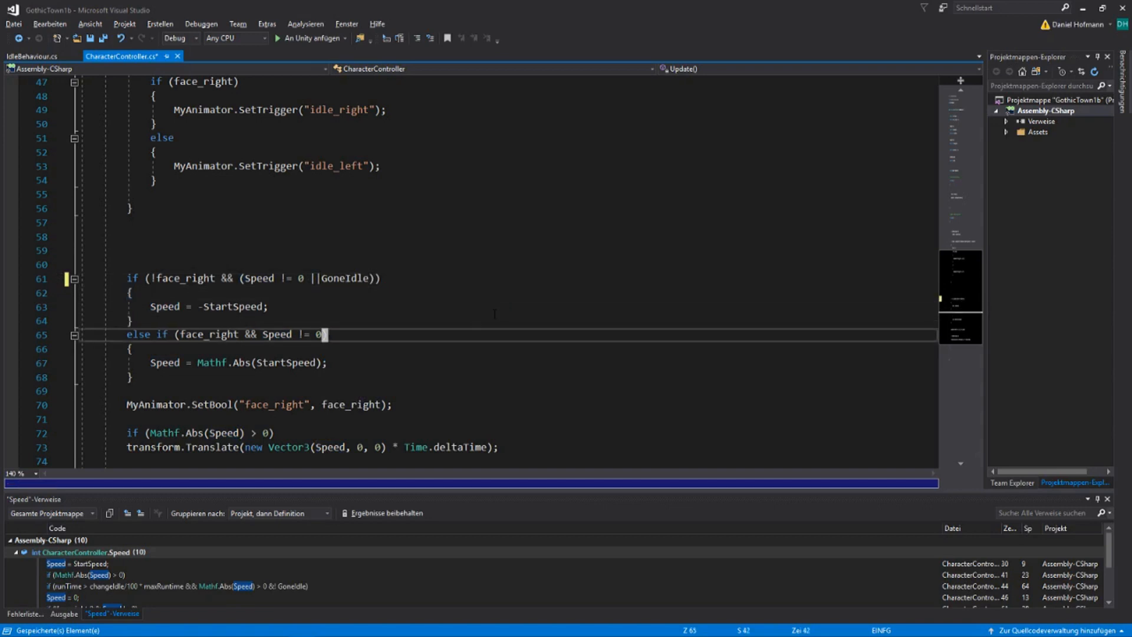
{"action": "key", "text": "h"}
{"action": "key", "text": "h"}
{"action": "key", "text": "h"}
{"action": "key", "text": "h"}
{"action": "key", "text": "h"}
{"action": "key", "text": "h"}
{"action": "key", "text": "h"}
{"action": "key", "text": "h"}
{"action": "key", "text": "h"}
{"action": "key", "text": "h"}
{"action": "key", "text": "h"}
{"action": "type", "text": "li("}
{"action": "key", "text": "Escape"}
{"action": "key", "text": "e"}
{"action": "key", "text": "e"}
{"action": "key", "text": "e"}
{"action": "key", "text": "e"}
{"action": "type", "text": "i "}
{"action": "type", "text": "|| "}
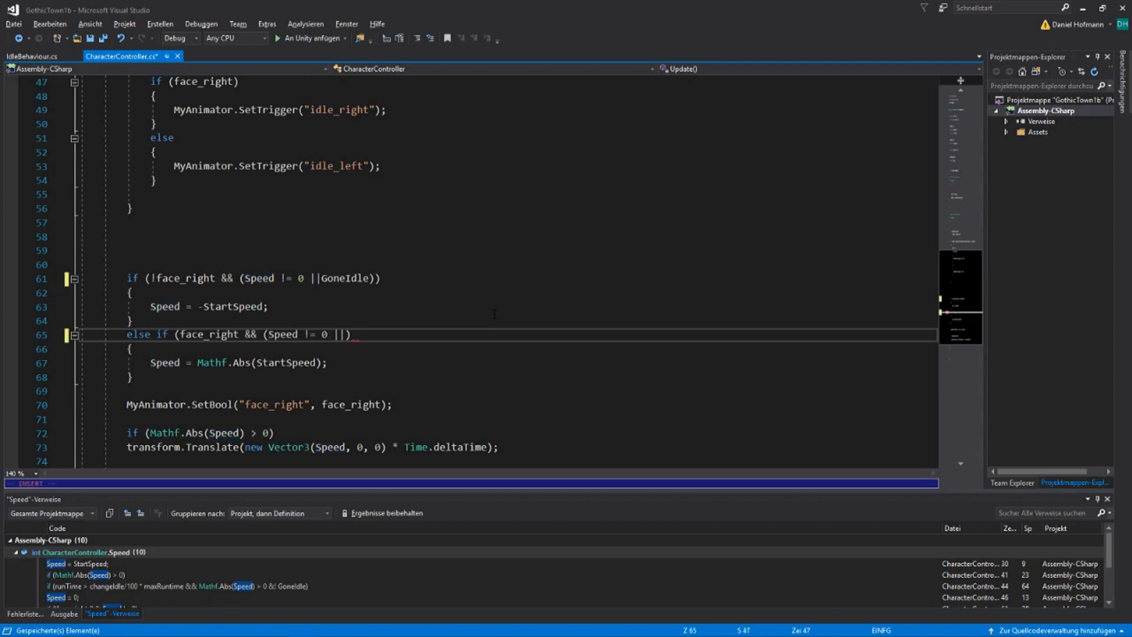
{"action": "type", "text": "GoneIdle"}
{"action": "key", "text": "Escape"}
{"action": "key", "text": "ctrl+s"}
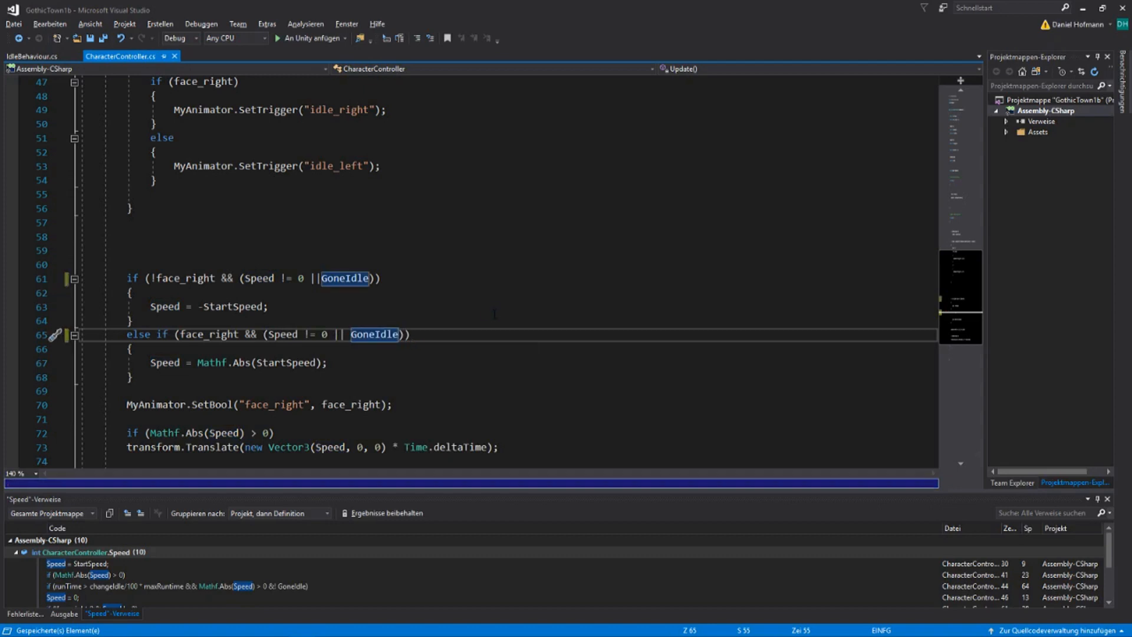
Delete the HideInInspector attribute above the Speed field and make Speed private
{"action": "key", "text": "g"}
{"action": "key", "text": "g"}
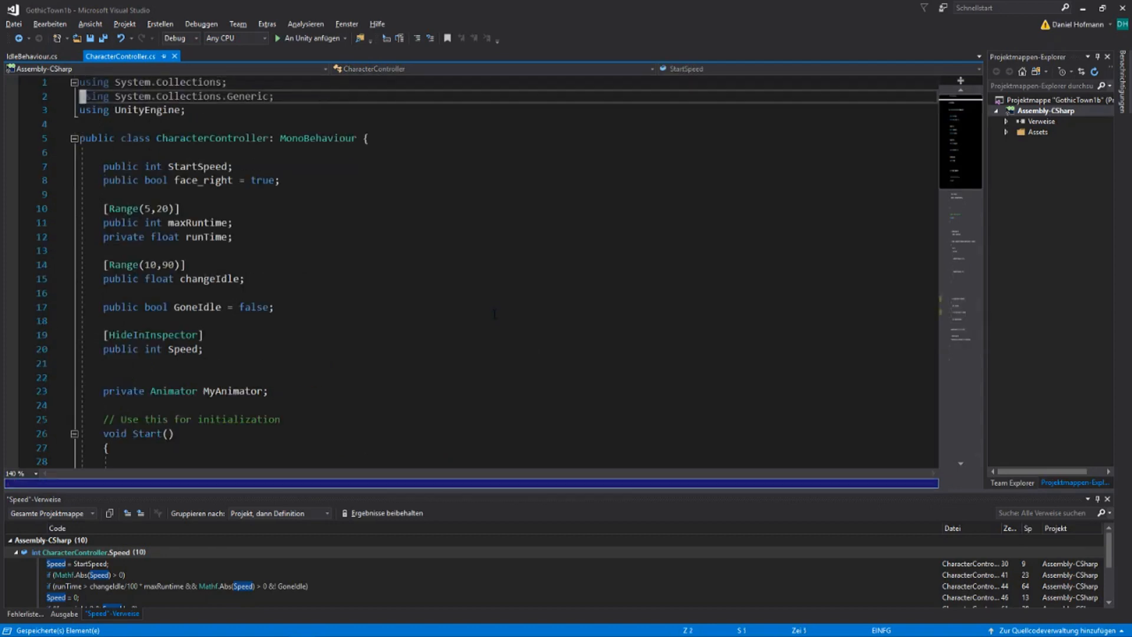
{"action": "key", "text": "j"}
{"action": "key", "text": "j"}
{"action": "key", "text": "j"}
{"action": "key", "text": "j"}
{"action": "key", "text": "j"}
{"action": "key", "text": "j"}
{"action": "key", "text": "j"}
{"action": "key", "text": "j"}
{"action": "key", "text": "j"}
{"action": "key", "text": "j"}
{"action": "key", "text": "j"}
{"action": "key", "text": "j"}
{"action": "key", "text": "j"}
{"action": "key", "text": "j"}
{"action": "key", "text": "j"}
{"action": "key", "text": "j"}
{"action": "key", "text": "j"}
{"action": "key", "text": "j"}
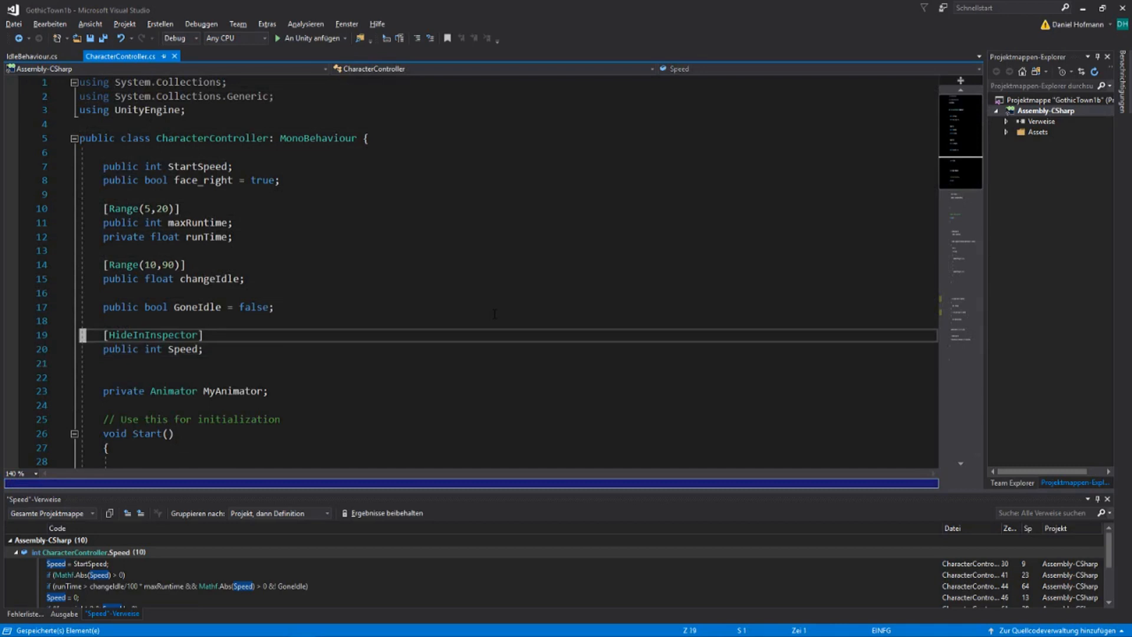
{"action": "key", "text": "d"}
{"action": "key", "text": "d"}
{"action": "type", "text": "w"}
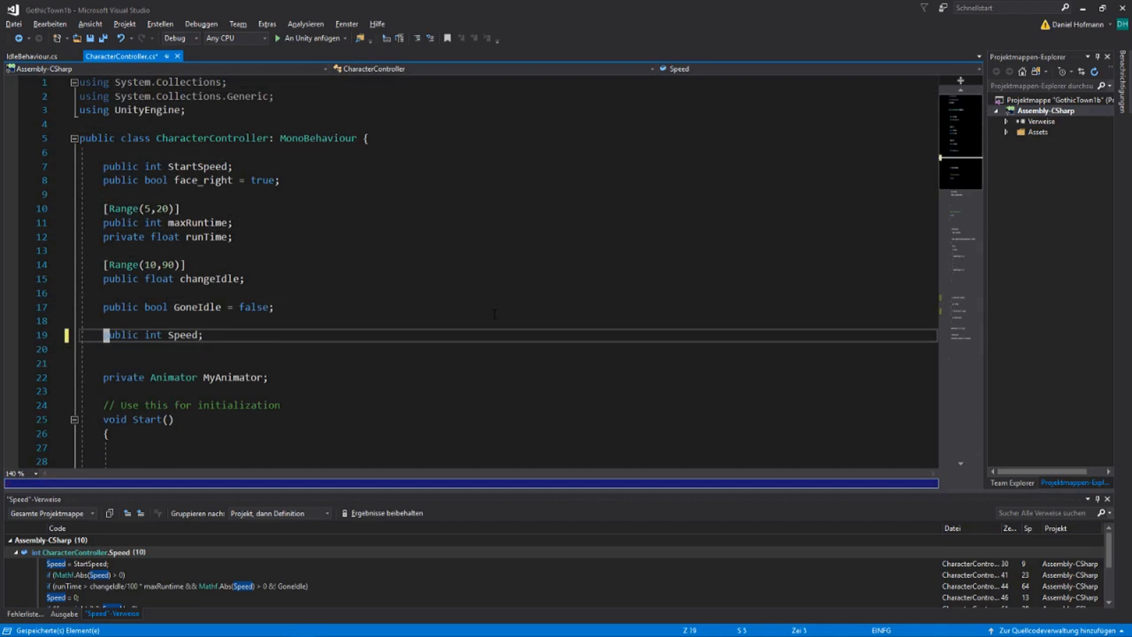
{"action": "type", "text": "cwprivate"}
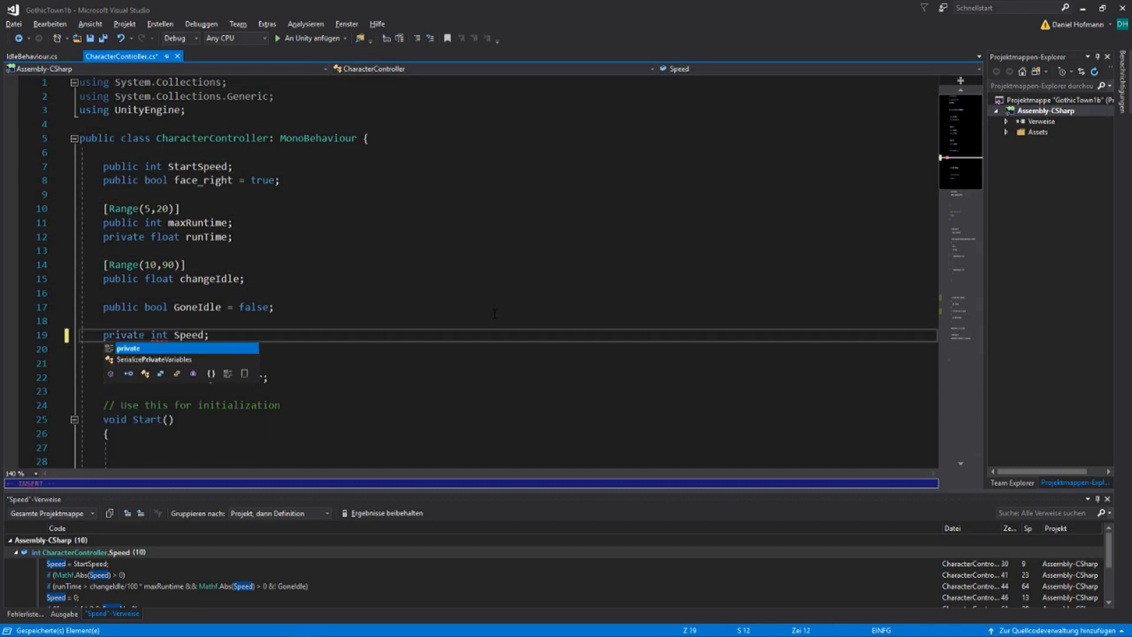
{"action": "key", "text": "Escape"}
{"action": "key", "text": "Escape"}
Add the [HideInInspector] attribute above the GoneIdle field and save the script
{"action": "key", "text": "k"}
{"action": "key", "text": "k"}
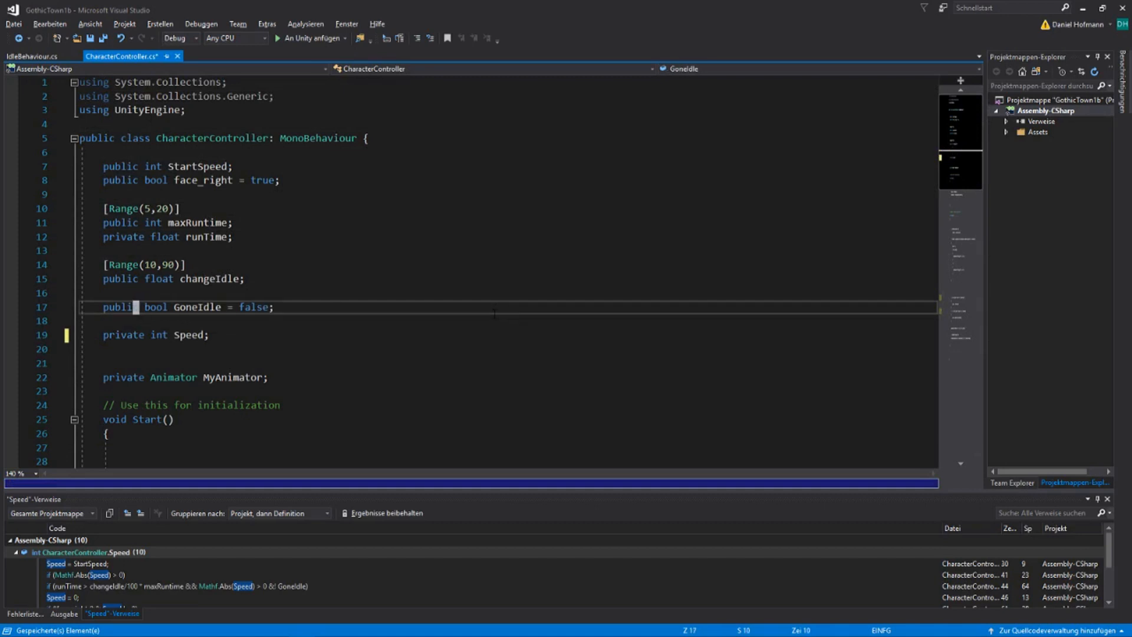
{"action": "key", "text": "shift+o"}
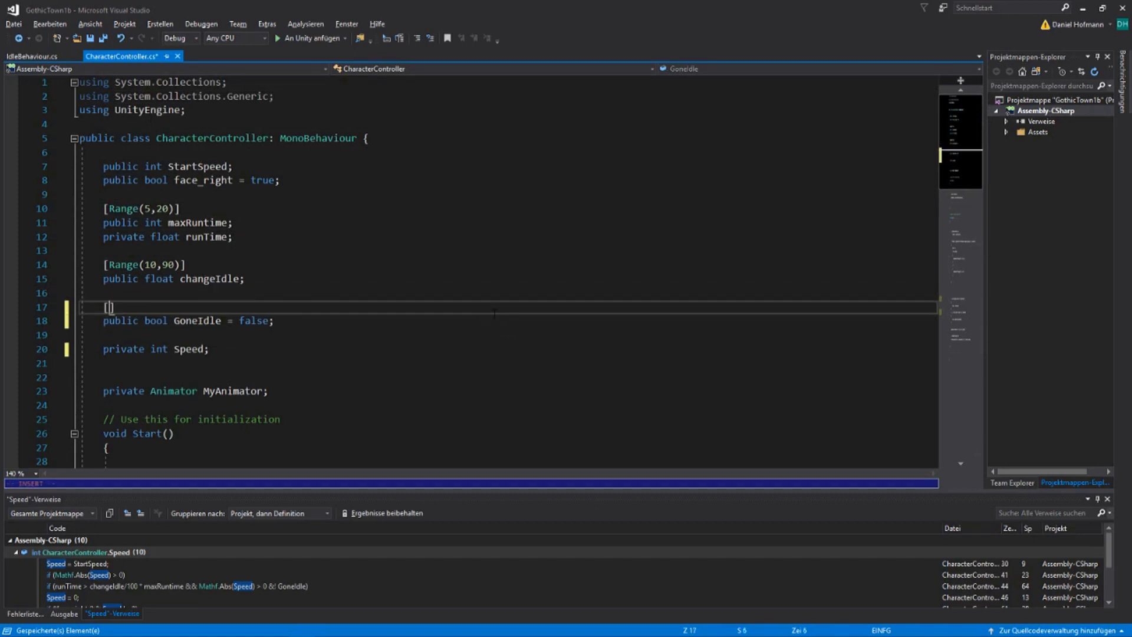
{"action": "type", "text": "["}
{"action": "type", "text": "HideInInspector"}
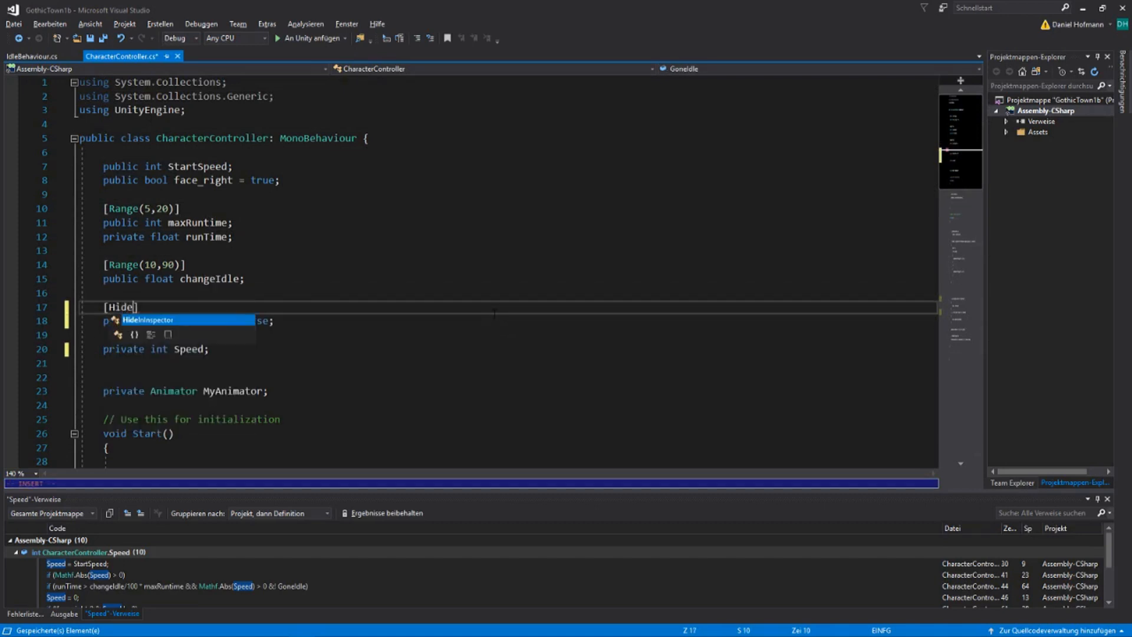
{"action": "key", "text": "Escape"}
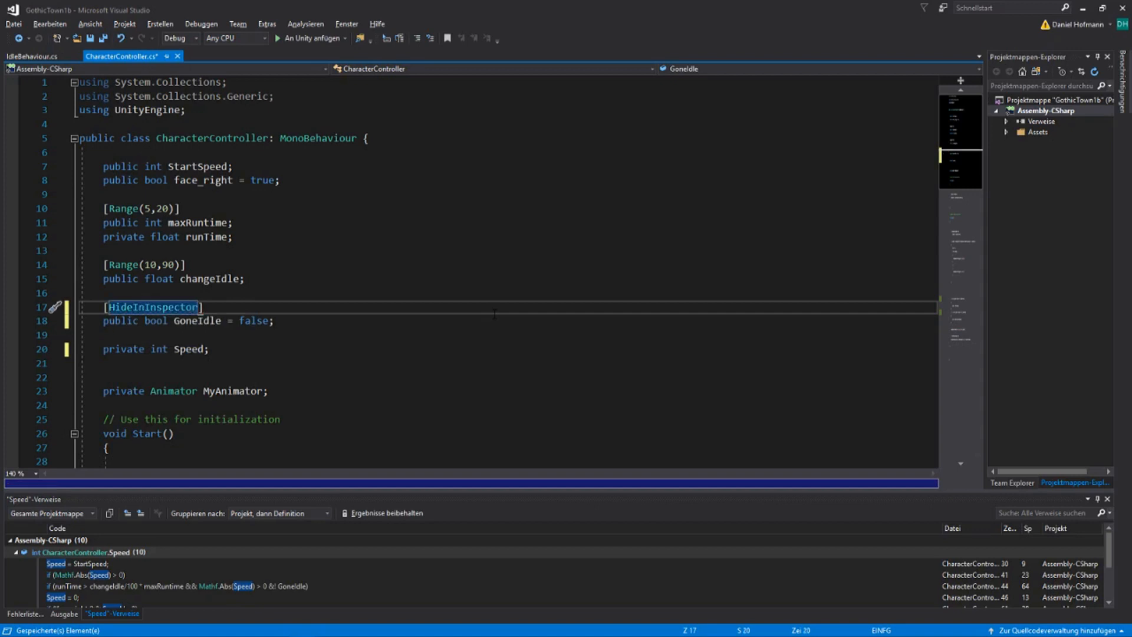
{"action": "key", "text": "ctrl+s"}
Cut the face_right if/else speed block and the MyAnimator.SetBool line out of the Update method
{"action": "key", "text": "j"}
{"action": "key", "text": "j"}
{"action": "key", "text": "j"}
{"action": "key", "text": "shift+g"}
{"action": "key", "text": "k"}
{"action": "key", "text": "k"}
{"action": "key", "text": "k"}
{"action": "key", "text": "k"}
{"action": "key", "text": "k"}
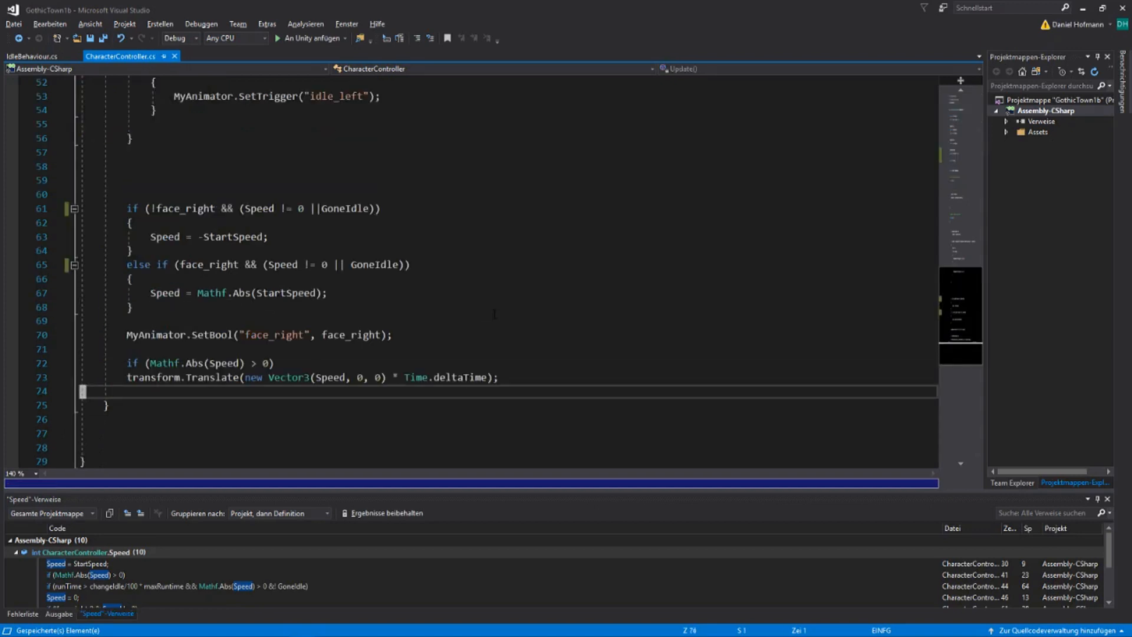
{"action": "key", "text": "k"}
{"action": "key", "text": "k"}
{"action": "key", "text": "k"}
{"action": "key", "text": "k"}
{"action": "key", "text": "k"}
{"action": "key", "text": "k"}
{"action": "key", "text": "k"}
{"action": "key", "text": "k"}
{"action": "key", "text": "k"}
{"action": "key", "text": "k"}
{"action": "key", "text": "k"}
{"action": "key", "text": "k"}
{"action": "key", "text": "k"}
{"action": "key", "text": "k"}
{"action": "key", "text": "j"}
{"action": "key", "text": "j"}
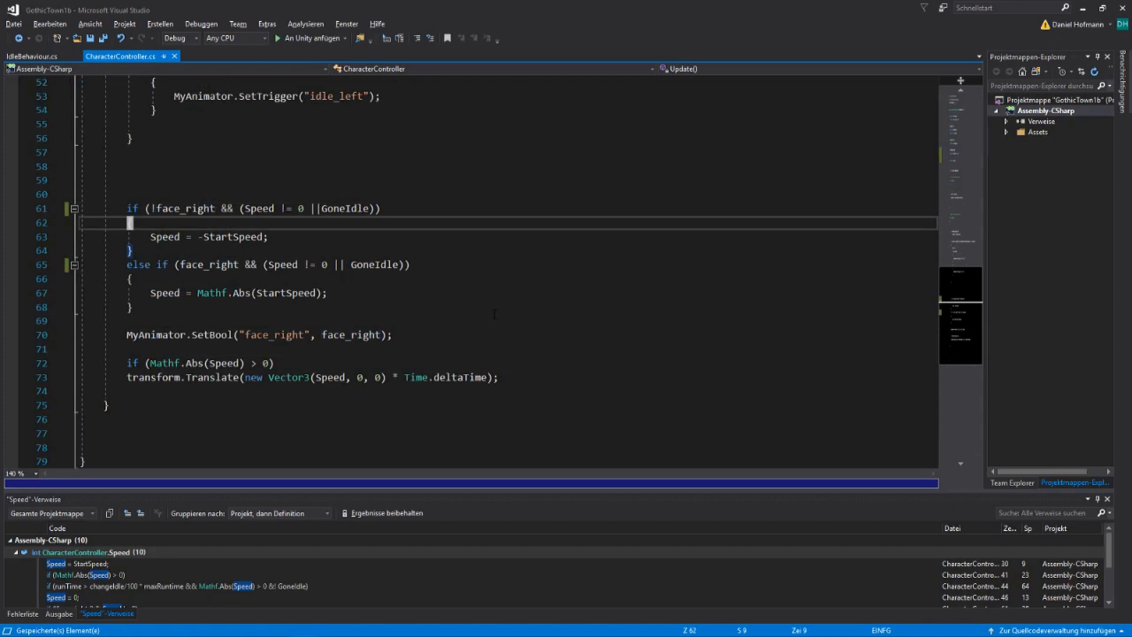
{"action": "key", "text": "k"}
{"action": "key", "text": "d"}
{"action": "key", "text": "9"}
Paste the cut code below the Update method and add an opening brace above it
{"action": "key", "text": "j"}
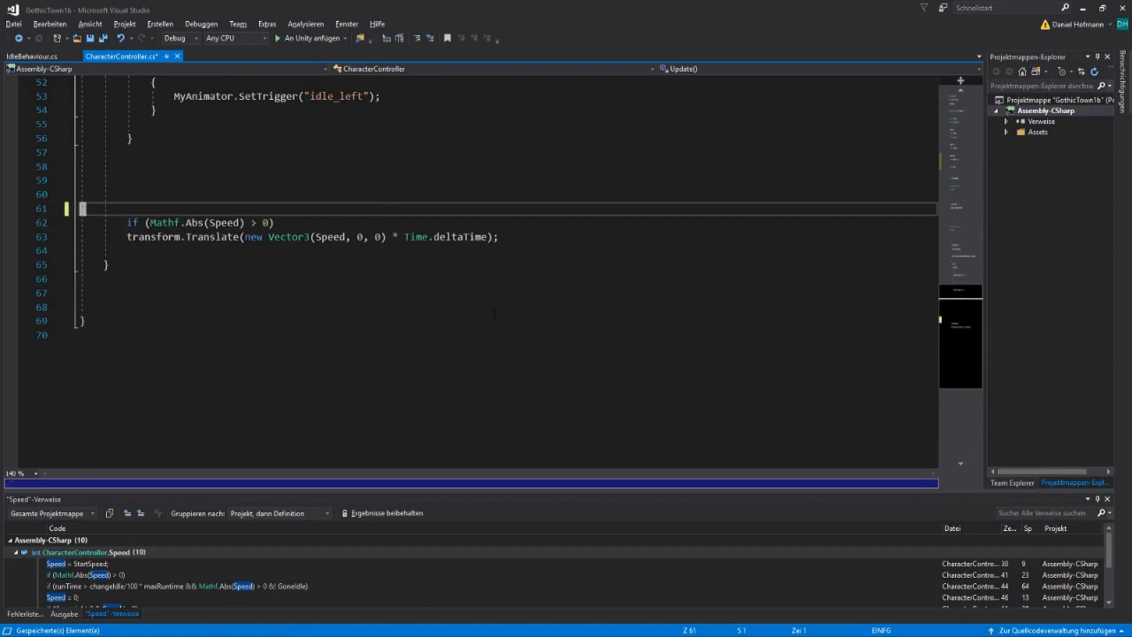
{"action": "key", "text": "j"}
{"action": "key", "text": "j"}
{"action": "key", "text": "j"}
{"action": "key", "text": "j"}
{"action": "key", "text": "j"}
{"action": "key", "text": "j"}
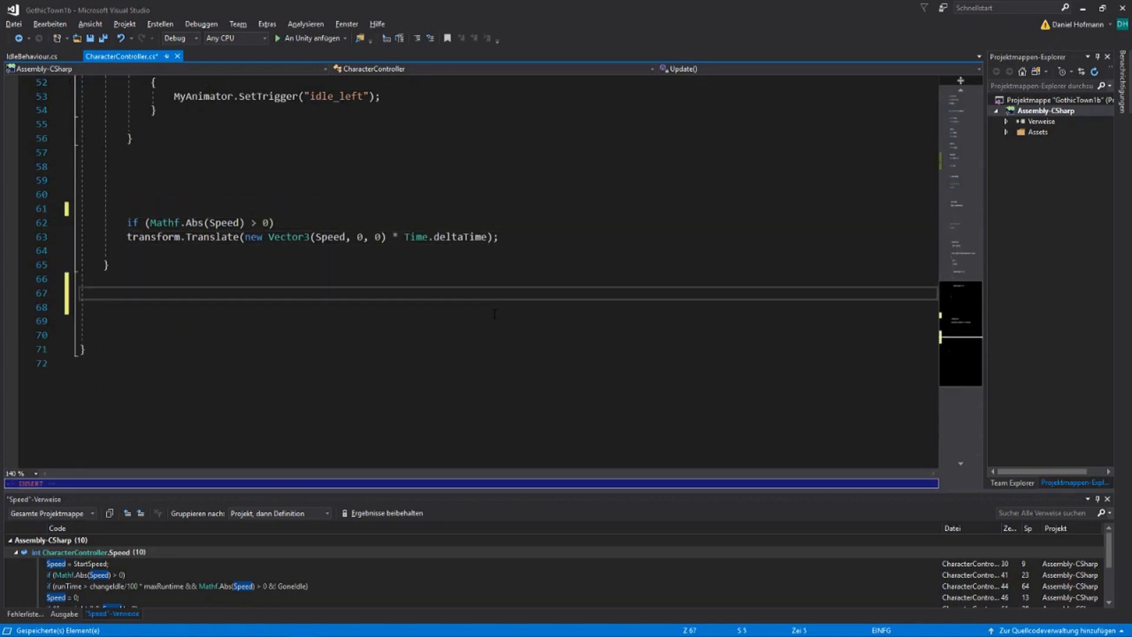
{"action": "key", "text": "p"}
{"action": "key", "text": "shift+o"}
{"action": "type", "text": "{"}
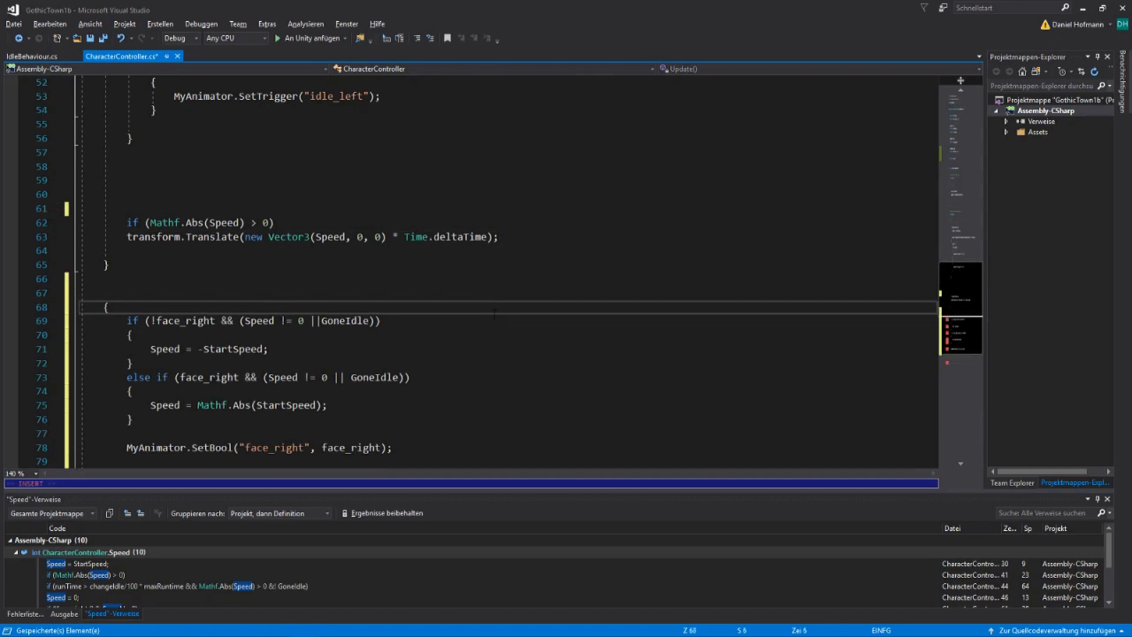
Add a closing brace below the pasted MyAnimator.SetBool line
{"action": "key", "text": "Escape"}
{"action": "key", "text": "j"}
{"action": "key", "text": "j"}
{"action": "key", "text": "j"}
{"action": "key", "text": "7"}
{"action": "key", "text": "j"}
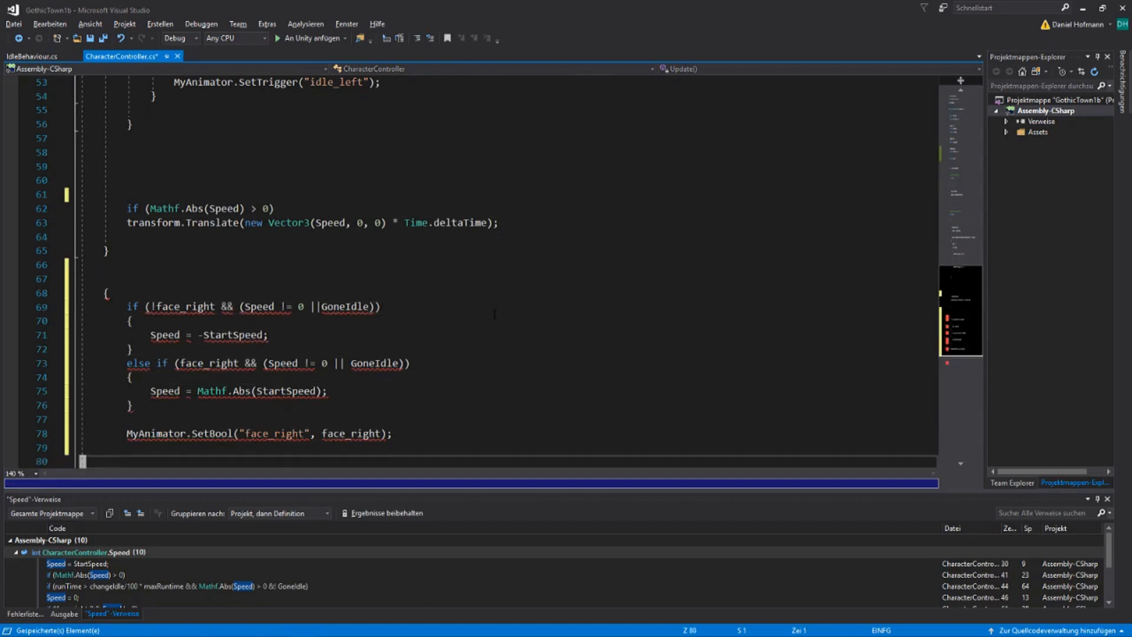
{"action": "key", "text": "o"}
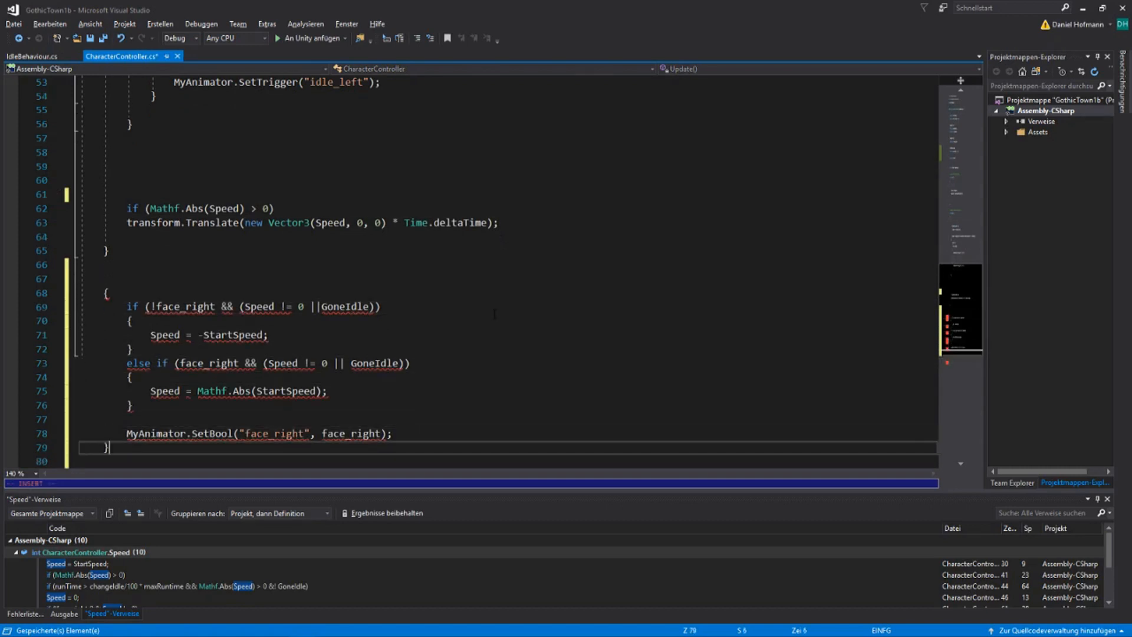
Add the method header void CheckWalkPosition() above the pasted block's opening brace
{"action": "key", "text": "Escape"}
{"action": "key", "text": "shift+5"}
{"action": "key", "text": "shift+o"}
{"action": "type", "text": "void Check"}
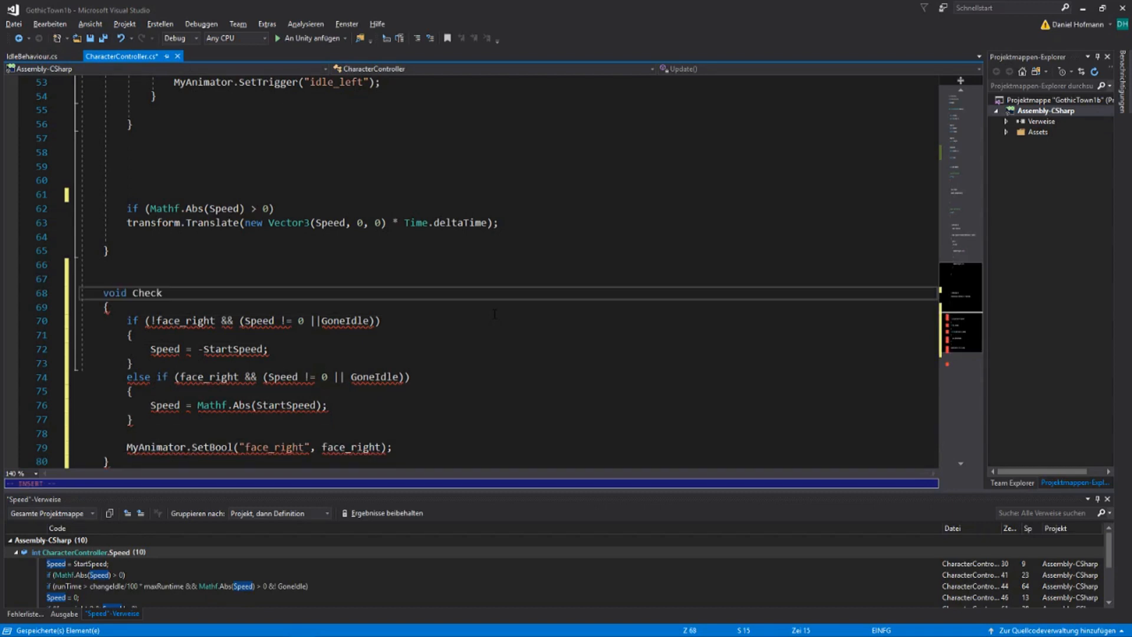
{"action": "type", "text": "WalkPosition()"}
{"action": "key", "text": "Escape"}
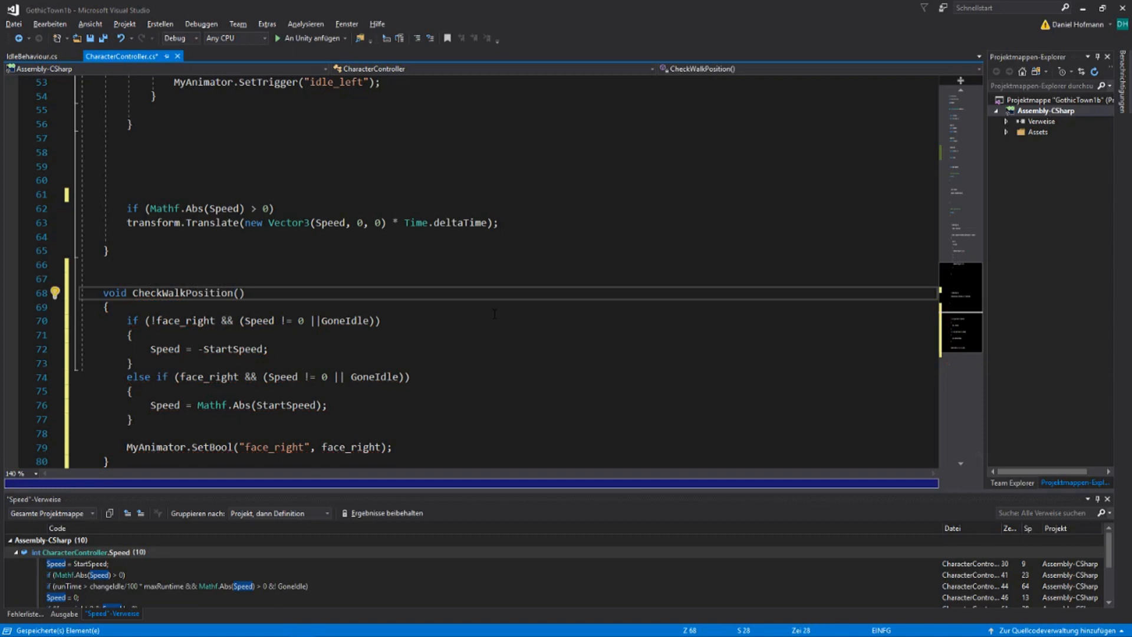
Call CheckWalkPosition(); in Update above the Mathf.Abs(Speed) > 0 check that moves the character, and save the script
{"action": "key", "text": "k"}
{"action": "key", "text": "k"}
{"action": "key", "text": "k"}
{"action": "key", "text": "k"}
{"action": "key", "text": "k"}
{"action": "key", "text": "k"}
{"action": "key", "text": "k"}
{"action": "type", "text": "o"}
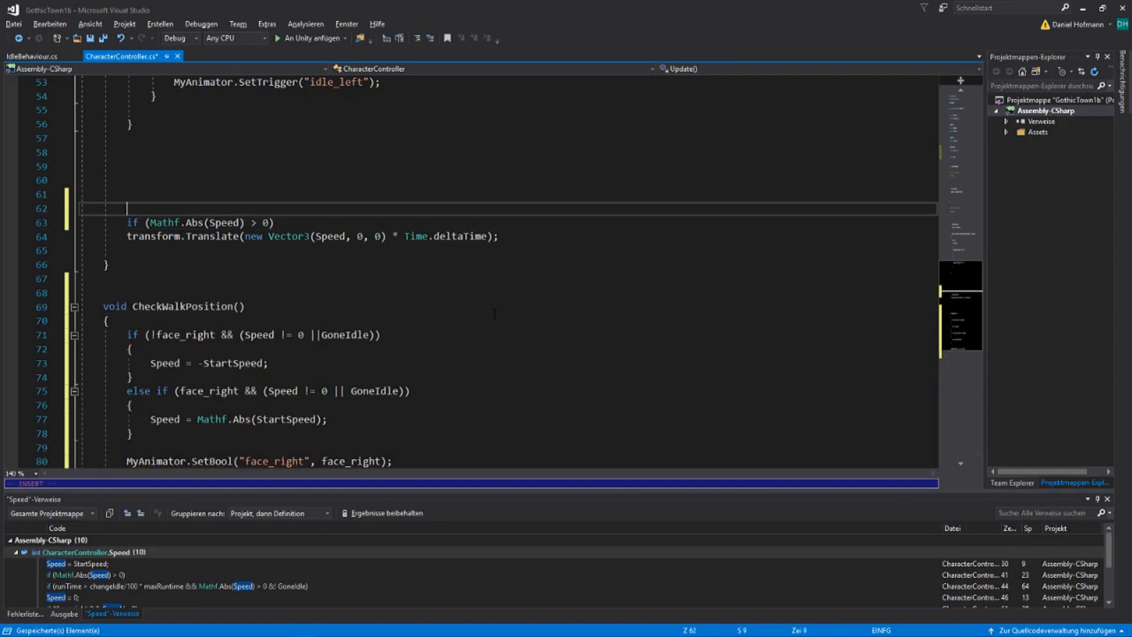
{"action": "type", "text": "Char"}
{"action": "key", "text": "BackSpace"}
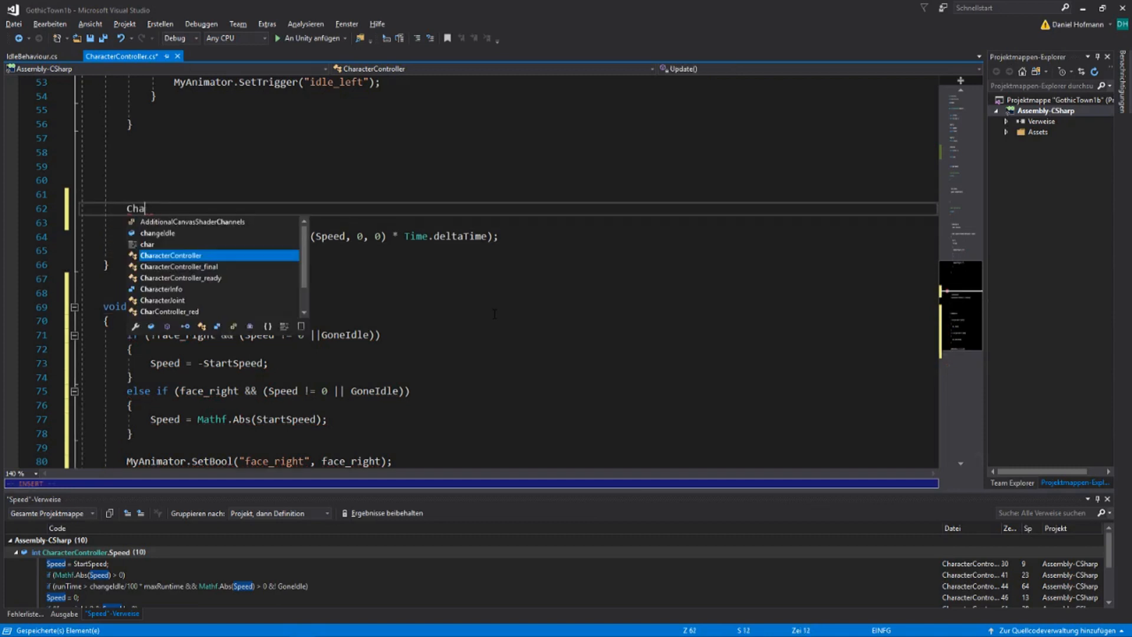
{"action": "key", "text": "BackSpace"}
{"action": "type", "text": "c"}
{"action": "key", "text": "BackSpace"}
{"action": "type", "text": "h"}
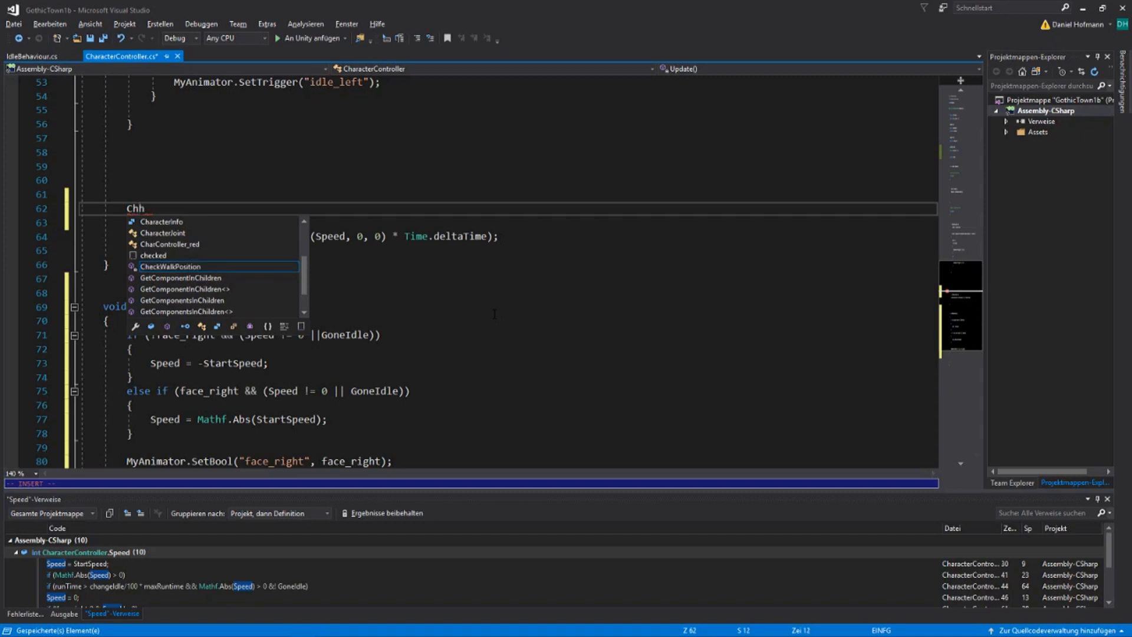
{"action": "key", "text": "BackSpace"}
{"action": "type", "text": "ec();"}
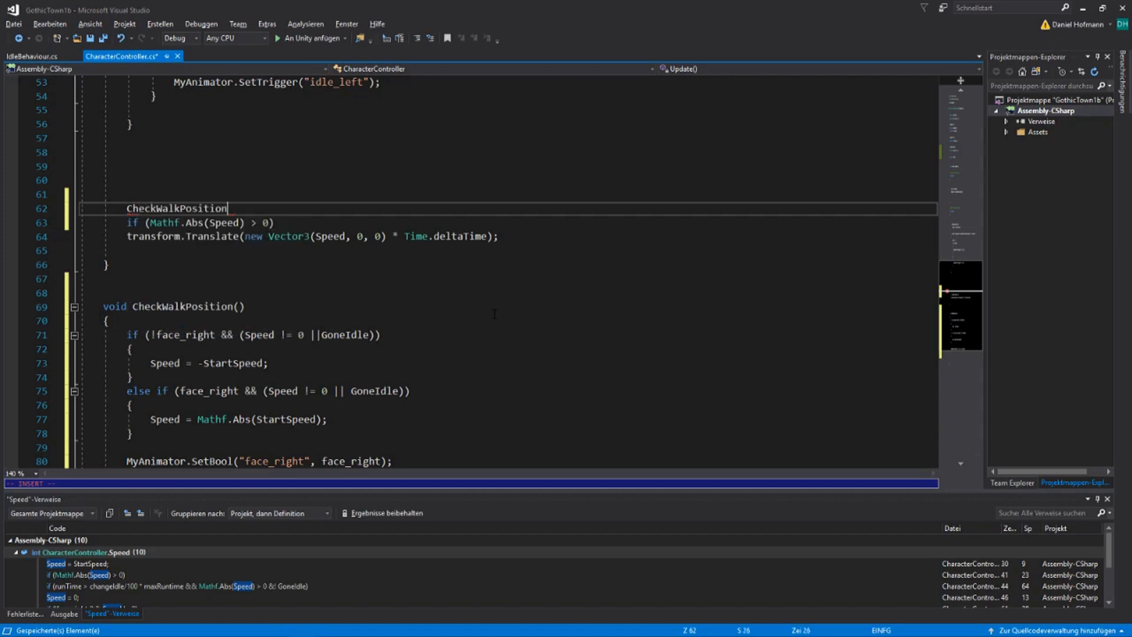
{"action": "key", "text": "Escape"}
{"action": "key", "text": "ctrl+s"}
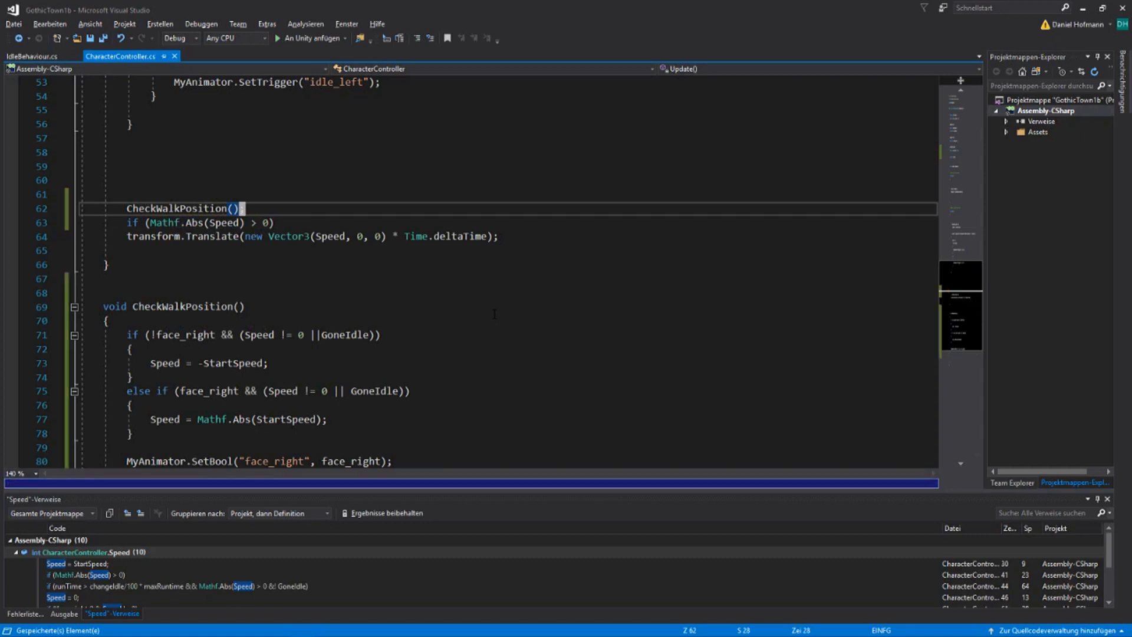
Switch to Unity and play the night scene to test the old man's walking and idling
{"action": "key", "text": "alt+Tab"}
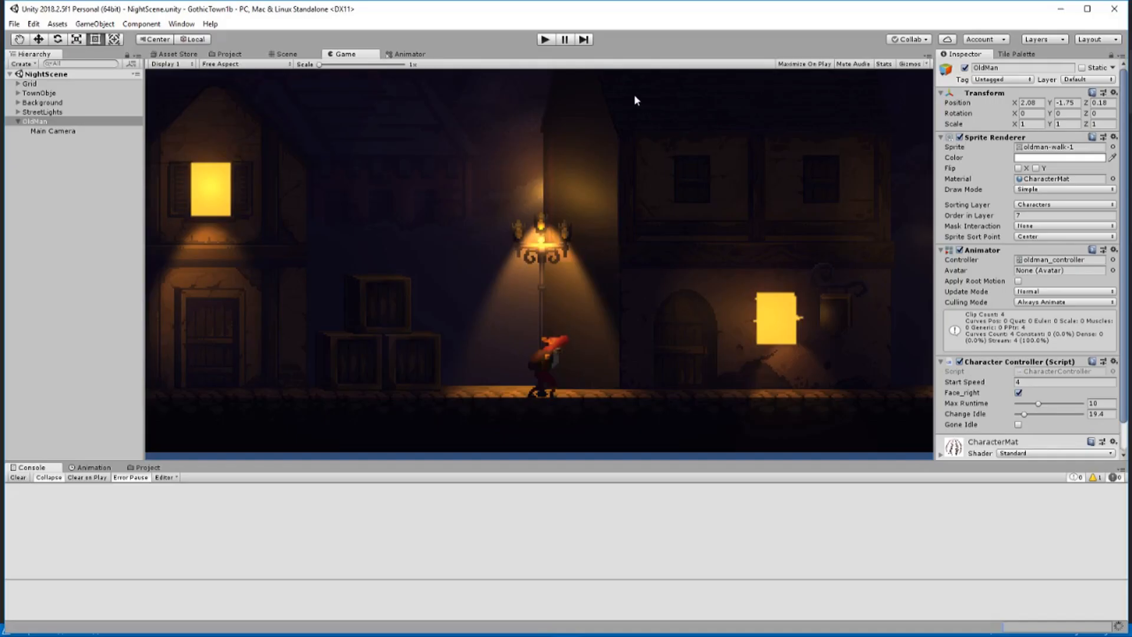
{"action": "left_click", "coordinate": [546, 39]}
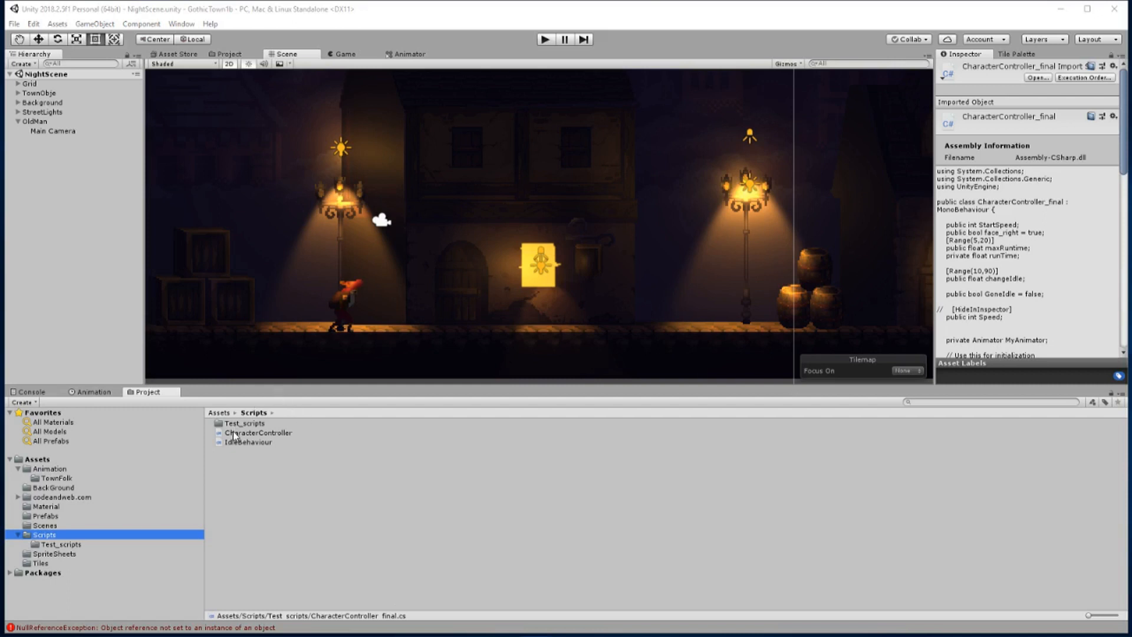
Open the CharacterController script and add an if (runTime > maxRuntime) block to Update, above the CheckWalkPosition call
{"action": "left_click", "coordinate": [31, 122]}
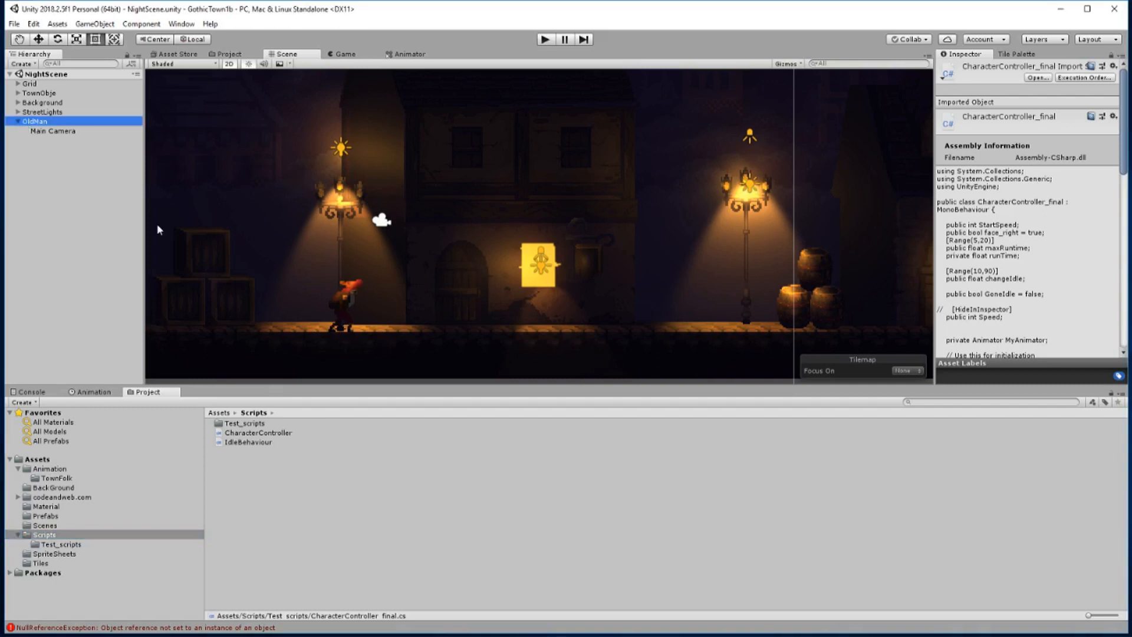
{"action": "double_click", "coordinate": [242, 433]}
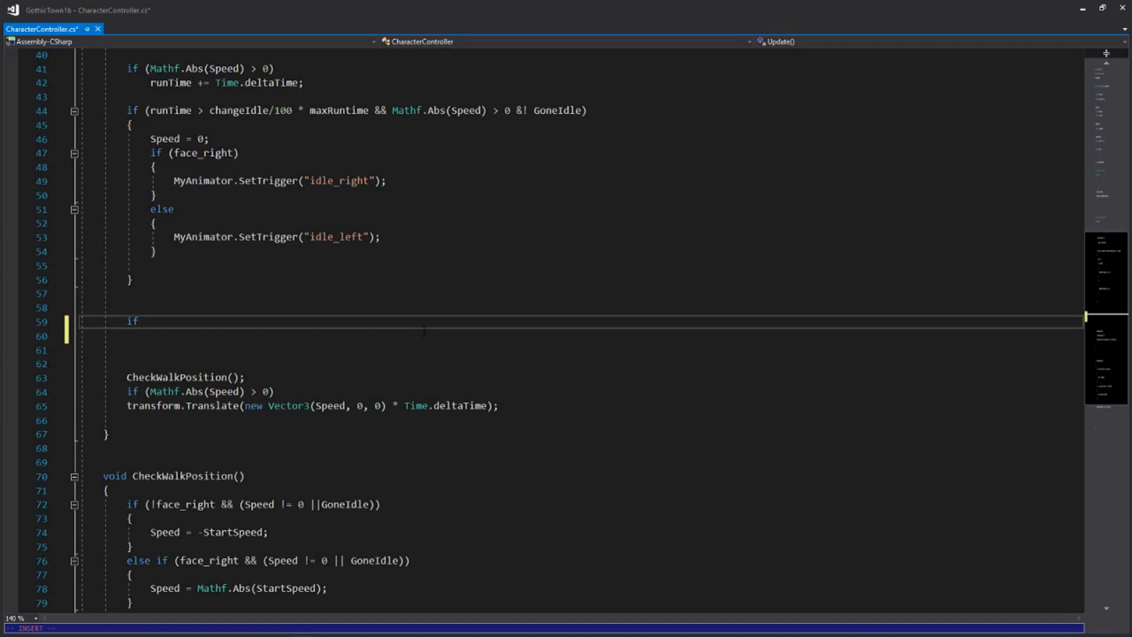
{"action": "key", "text": "Tab"}
{"action": "key", "text": "Tab"}
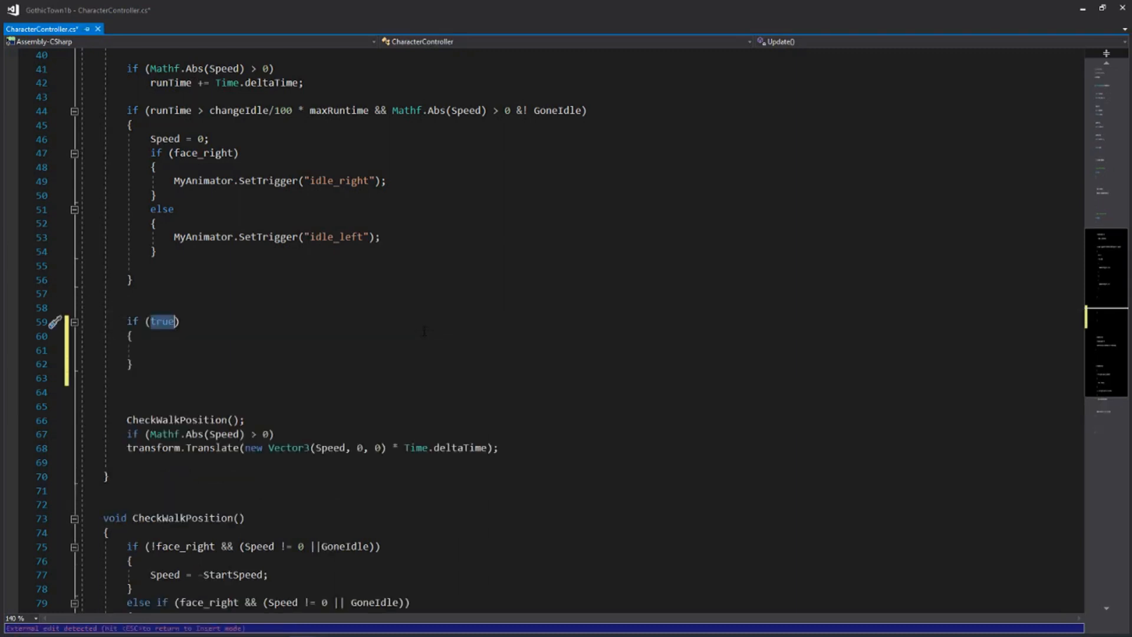
{"action": "type", "text": "runTime"}
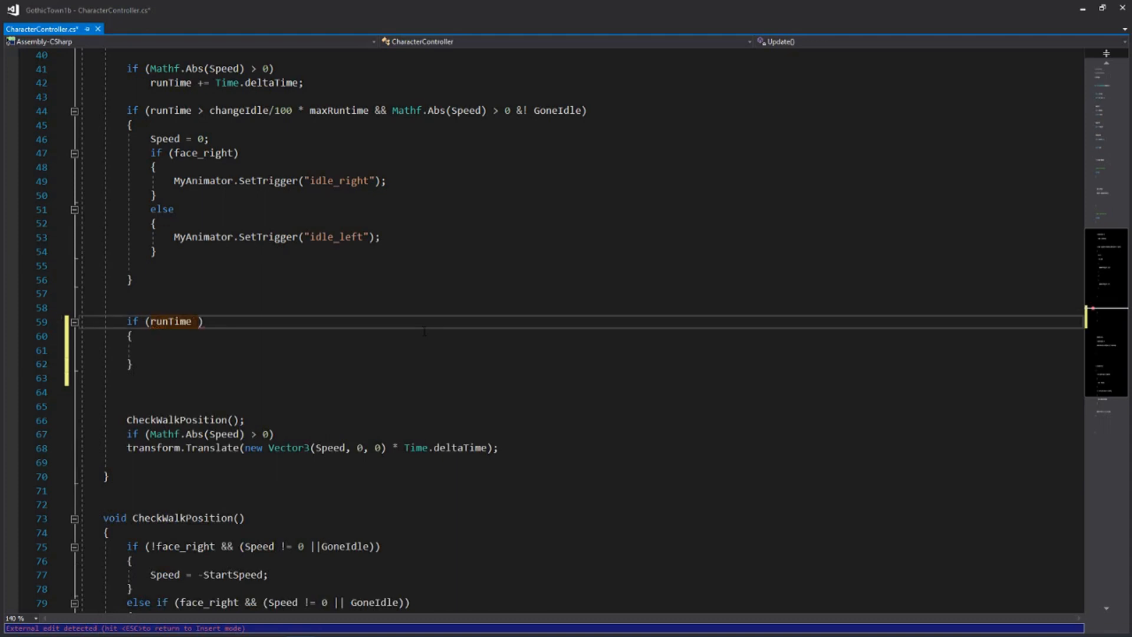
{"action": "type", "text": " > max"}
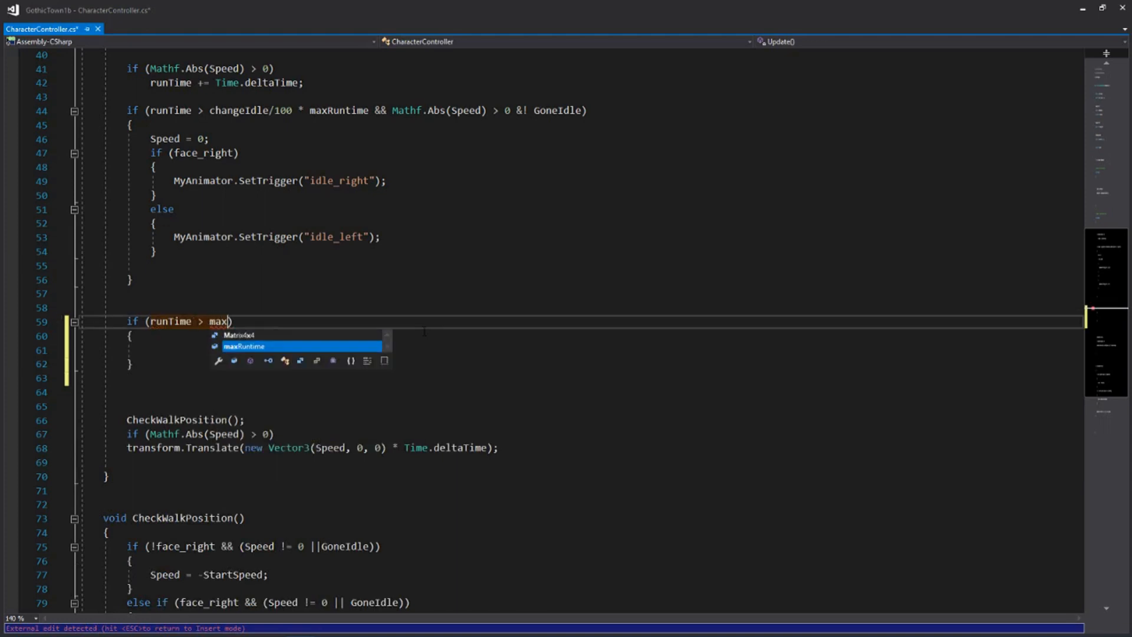
{"action": "key", "text": "Tab"}
{"action": "key", "text": "Down"}
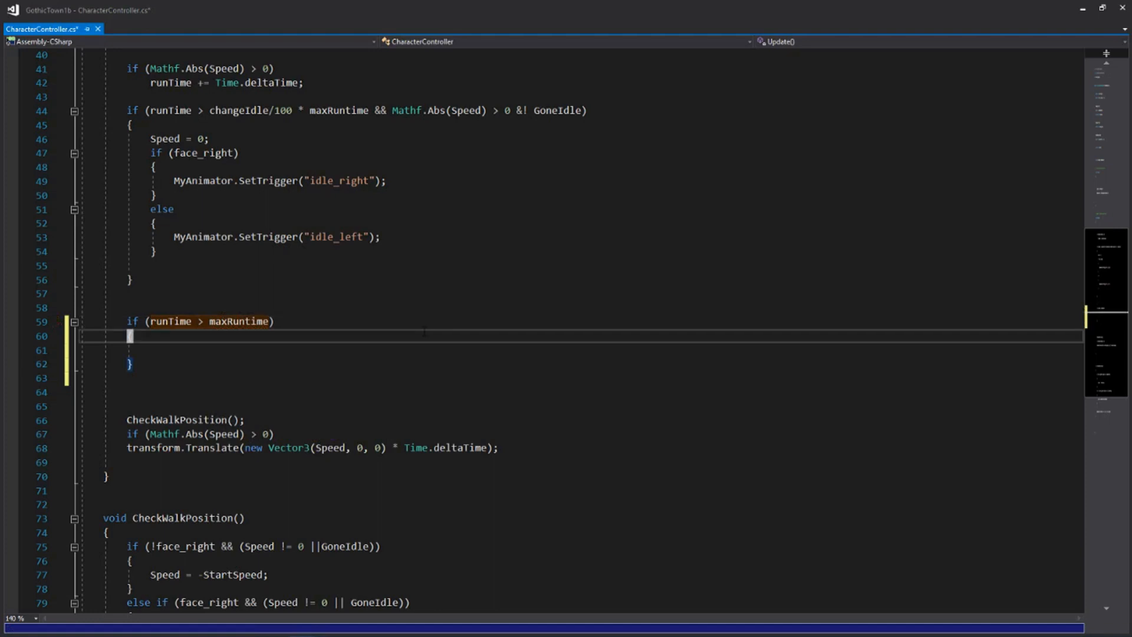
Invert the facing direction inside the maxRuntime block with face_right = !face_right;
{"action": "key", "text": "Return"}
{"action": "type", "text": "fa"}
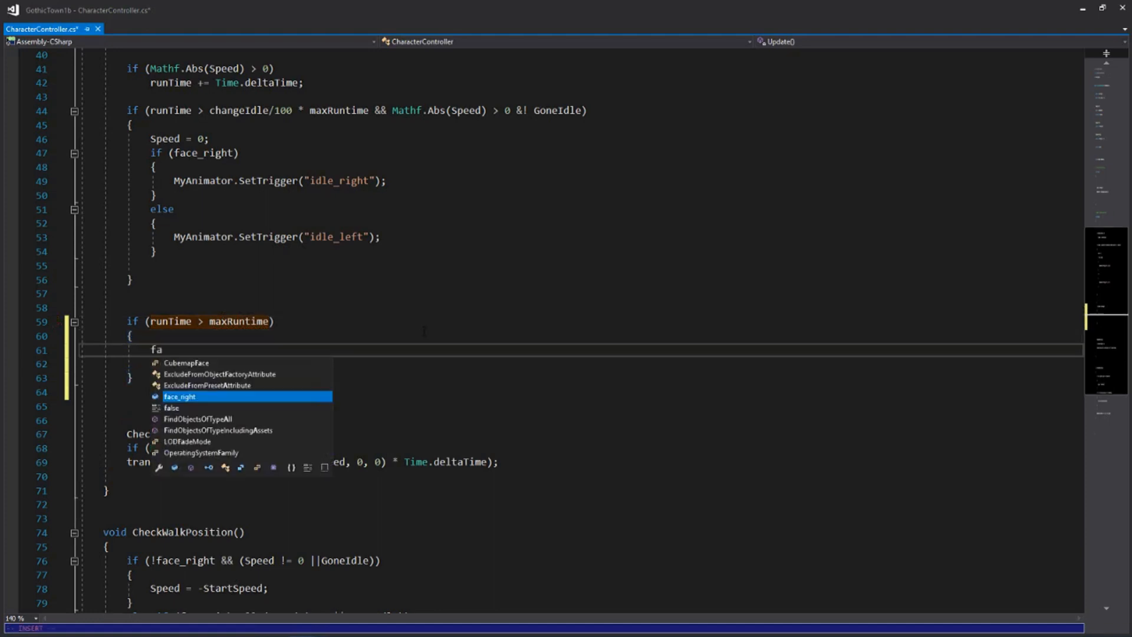
{"action": "key", "text": "Tab"}
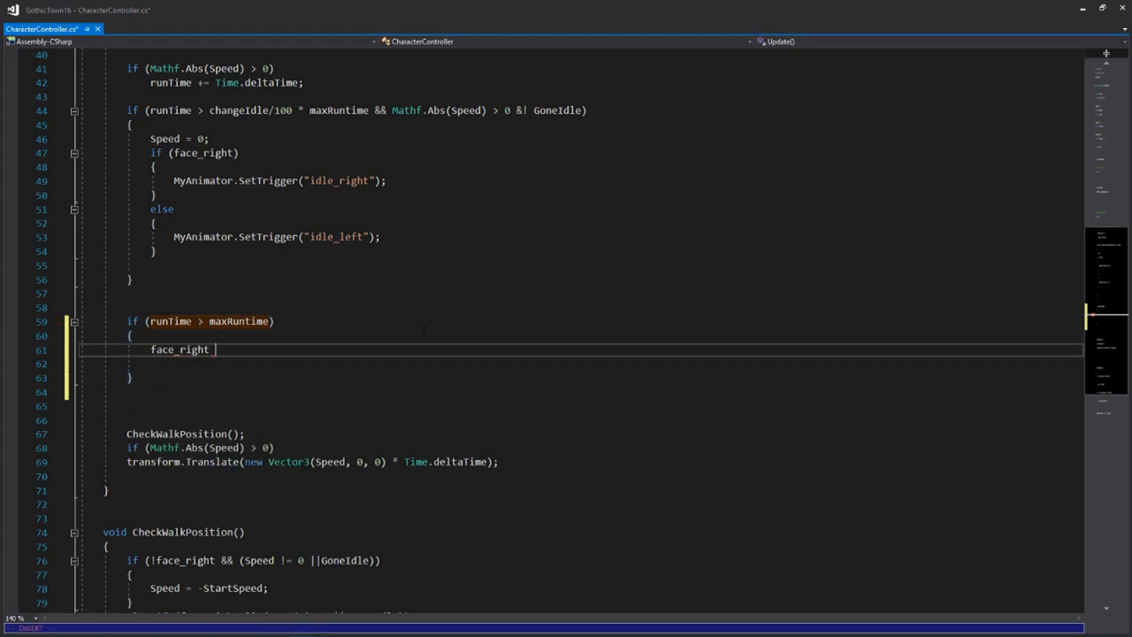
{"action": "type", "text": "= !face"}
{"action": "key", "text": "Tab"}
{"action": "type", "text": ";"}
Add runTime = 0; and GoneIdle = false; to the maxRuntime block and save the script
{"action": "key", "text": "Return"}
{"action": "type", "text": "runt"}
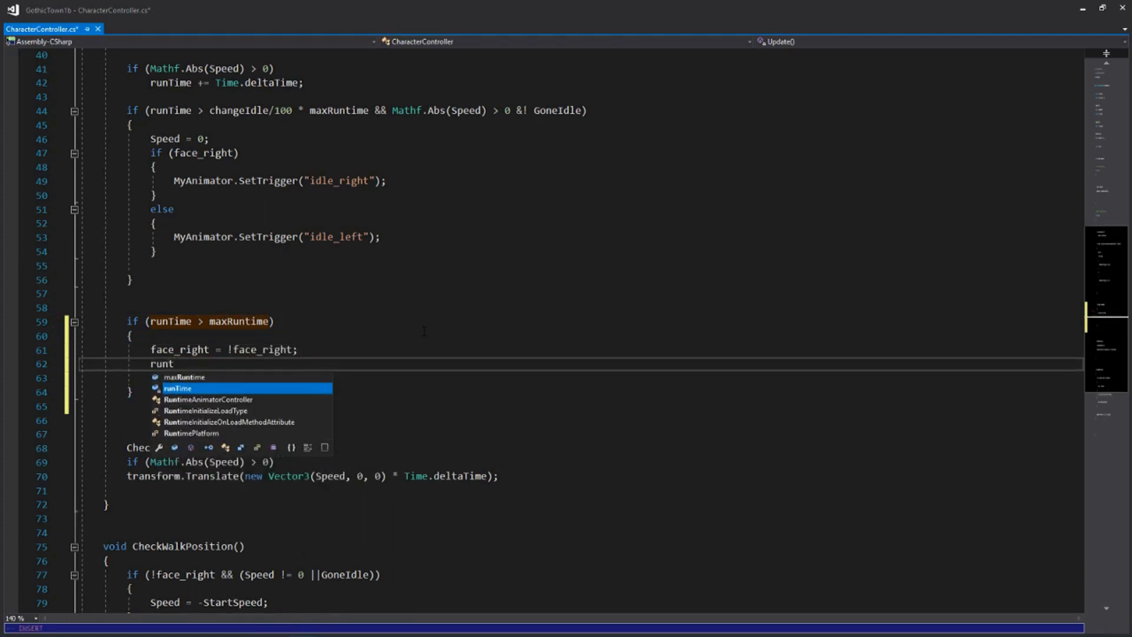
{"action": "key", "text": "Tab"}
{"action": "type", "text": "= 0;"}
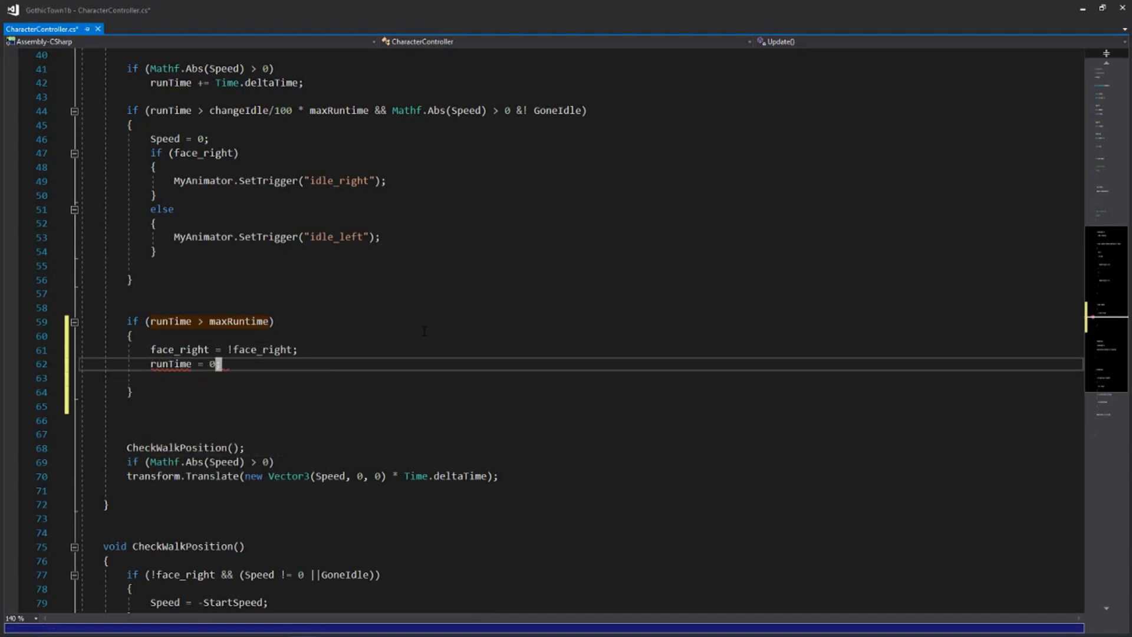
{"action": "key", "text": "Return"}
{"action": "type", "text": "gone"}
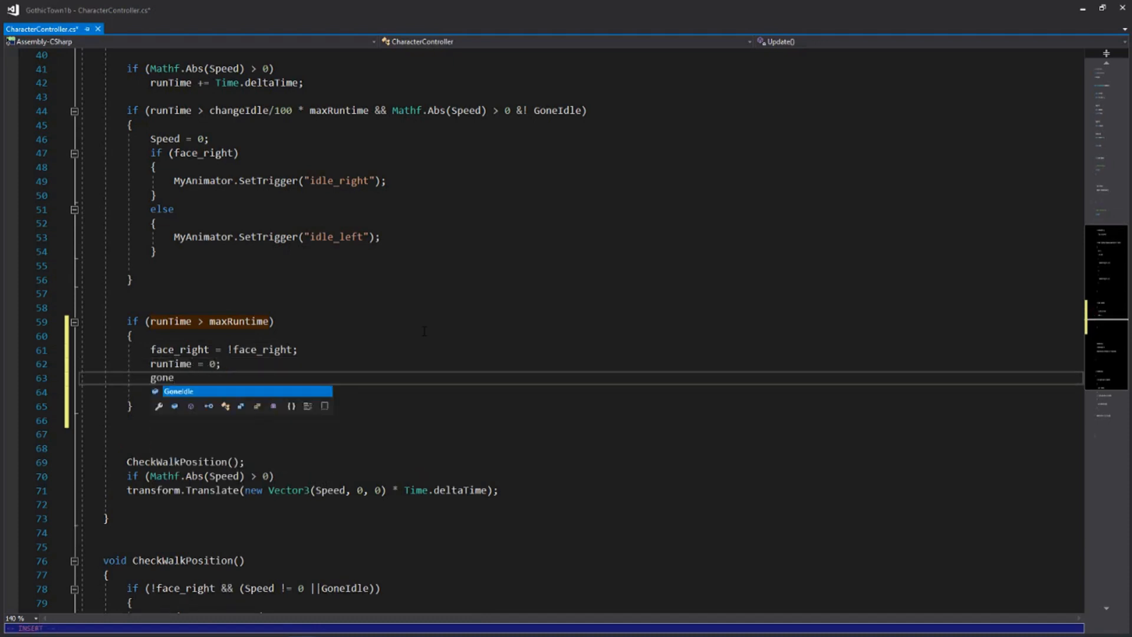
{"action": "key", "text": "Tab"}
{"action": "type", "text": "= false;"}
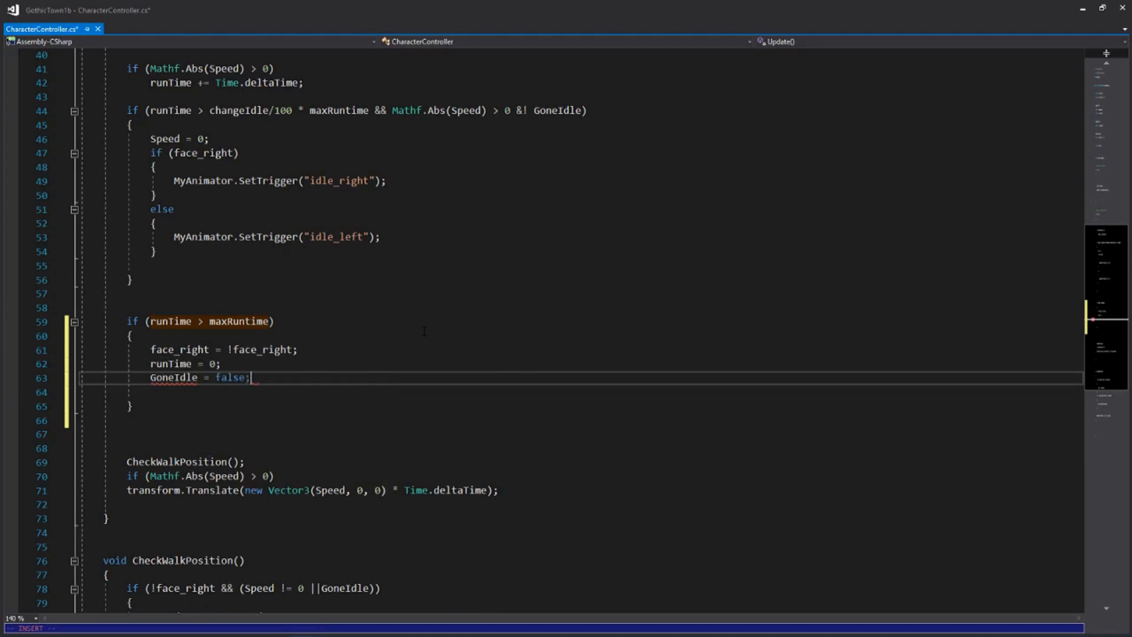
{"action": "key", "text": "Escape"}
{"action": "key", "text": "ctrl+s"}
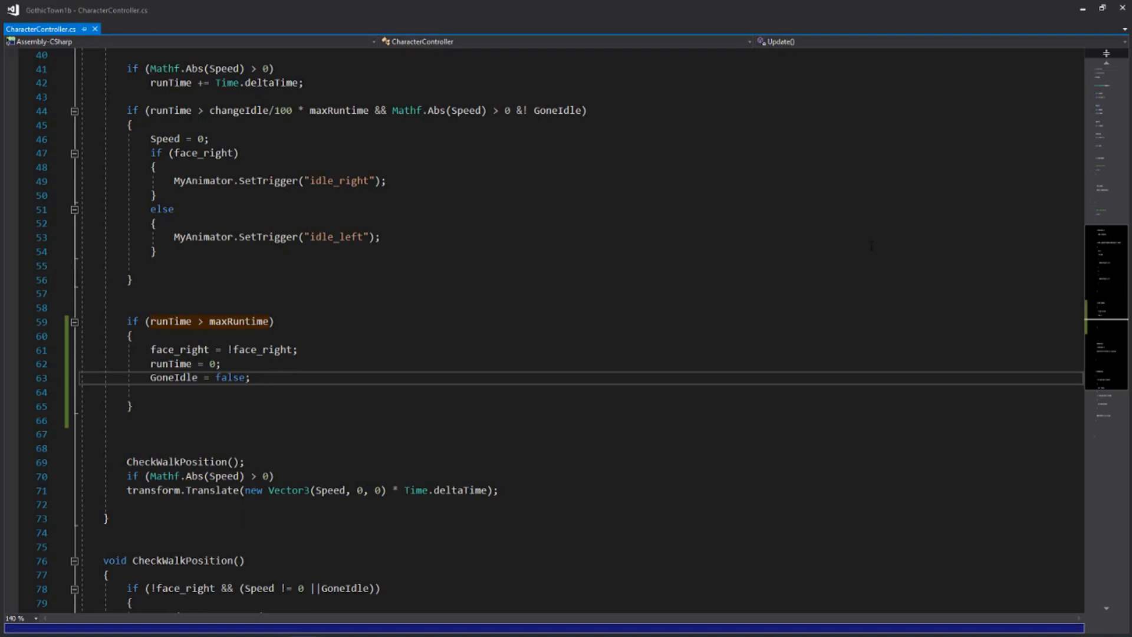
Switch to Unity and play the scene to test the old man turning around
{"action": "key", "text": "alt+Tab"}
{"action": "left_click", "coordinate": [545, 39]}
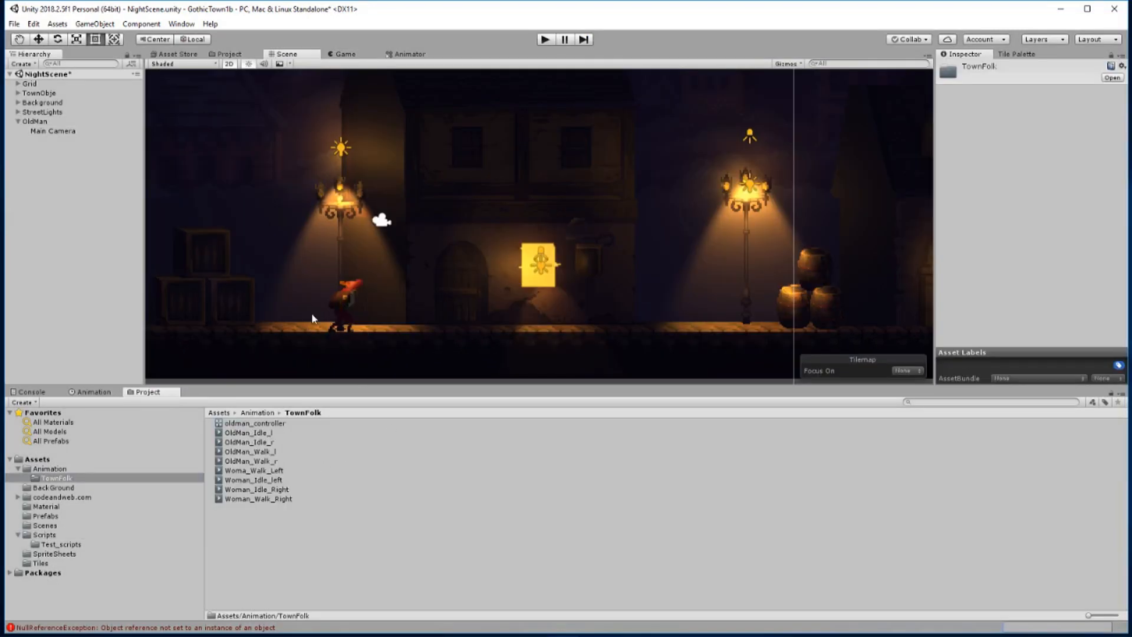
Create an Animator Override Controller in the TownFolk folder with its default name and assign oldman_controller as its controller
{"action": "left_click", "coordinate": [262, 424]}
{"action": "right_click", "coordinate": [283, 532]}
{"action": "mouse_move", "coordinate": [354, 259]}
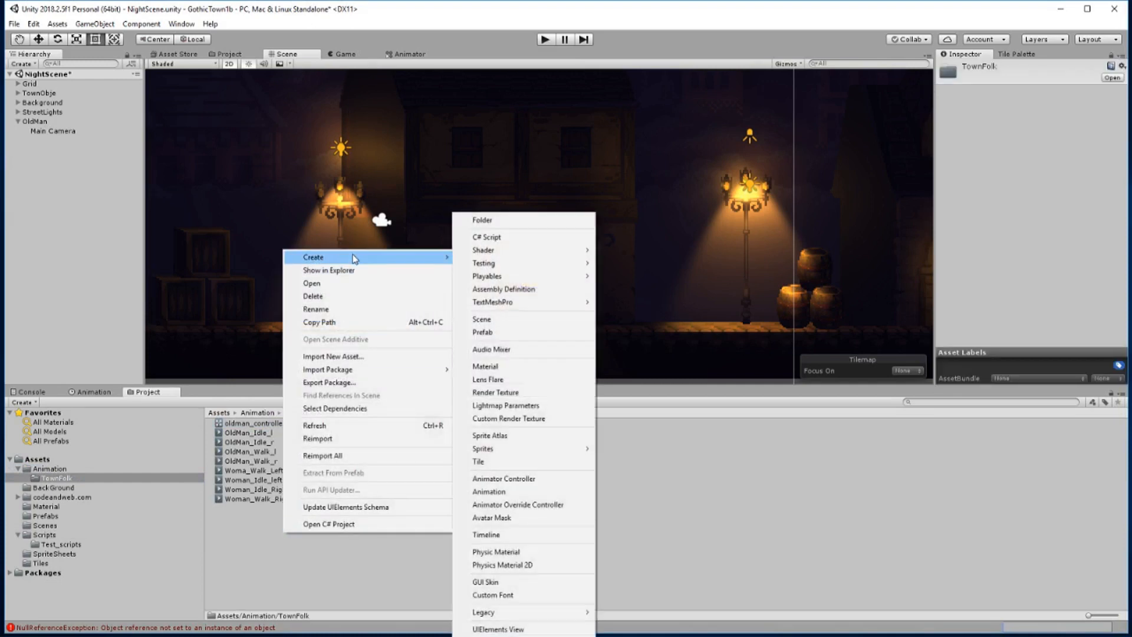
{"action": "left_click", "coordinate": [499, 505]}
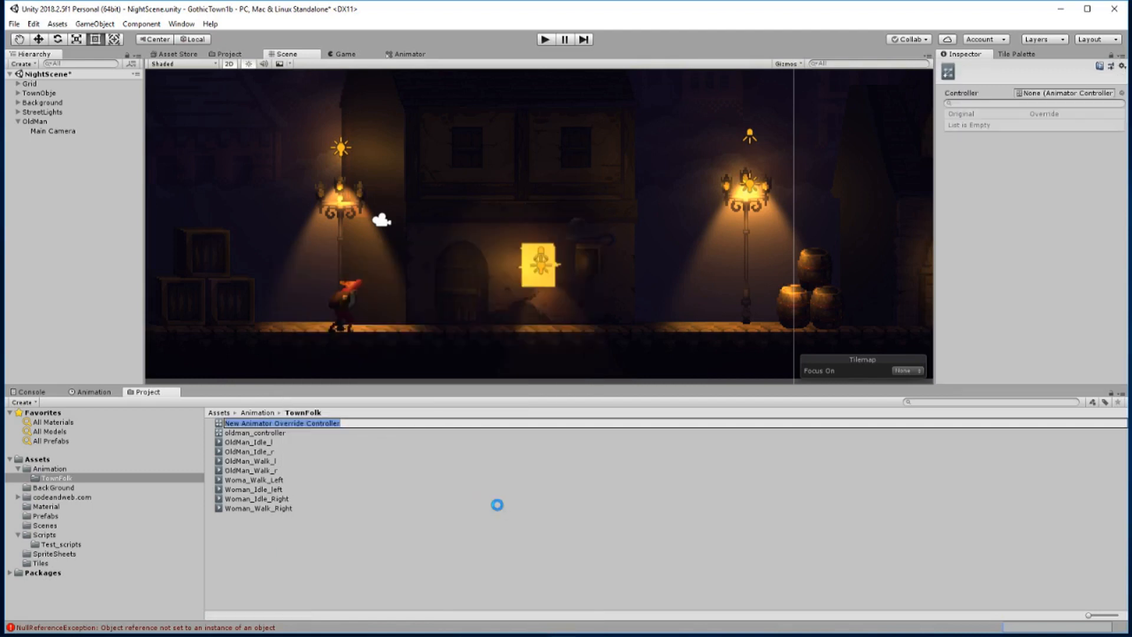
{"action": "key", "text": "Return"}
{"action": "left_click_drag", "start_coordinate": [276, 436], "coordinate": [1061, 97]}
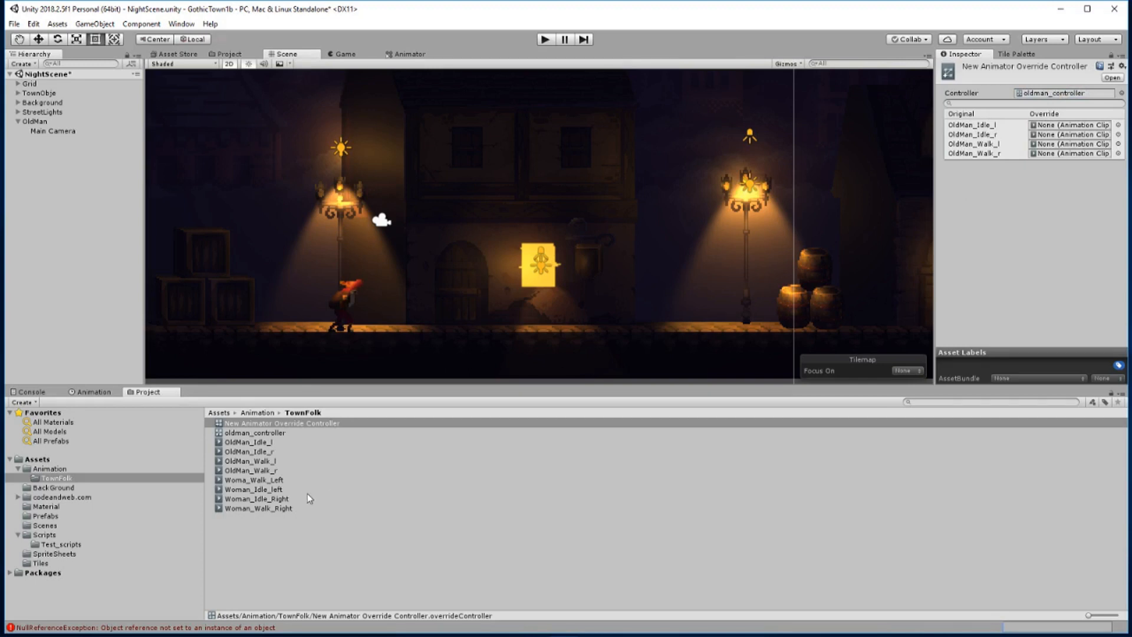
Override OldMan_Idle_l with Woman_Idle_left and OldMan_Idle_r with Woman_Idle_Right in the new override controller
{"action": "left_click", "coordinate": [258, 498]}
{"action": "left_click_drag", "start_coordinate": [764, 308], "coordinate": [1040, 130]}
{"action": "left_click", "coordinate": [258, 489]}
{"action": "left_click_drag", "start_coordinate": [259, 490], "coordinate": [1060, 126]}
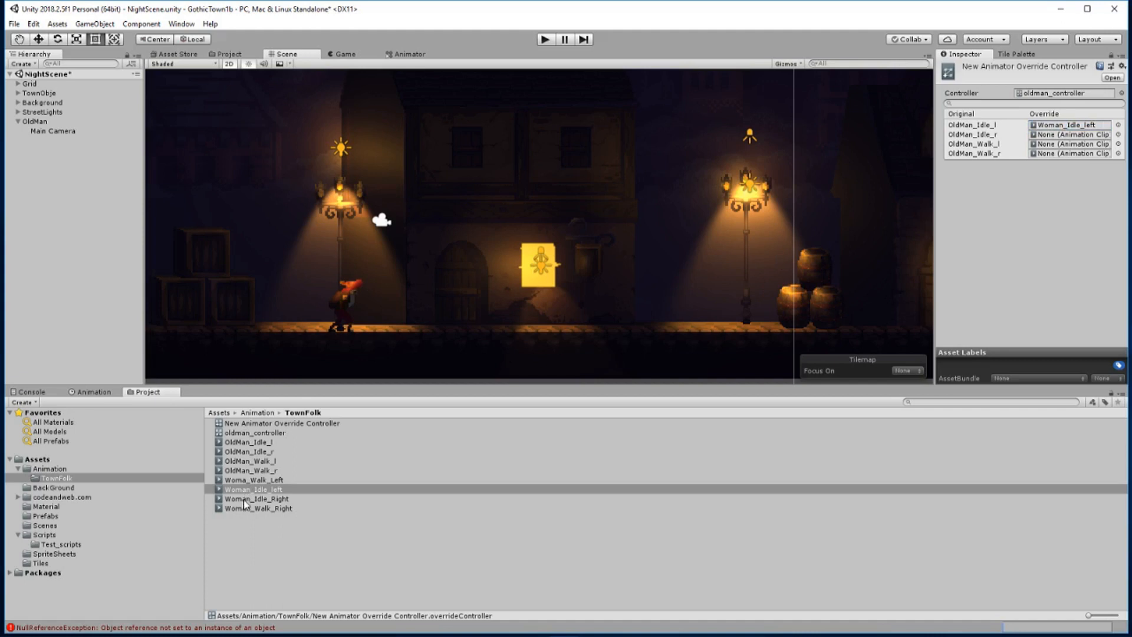
{"action": "left_click_drag", "start_coordinate": [245, 502], "coordinate": [1041, 136]}
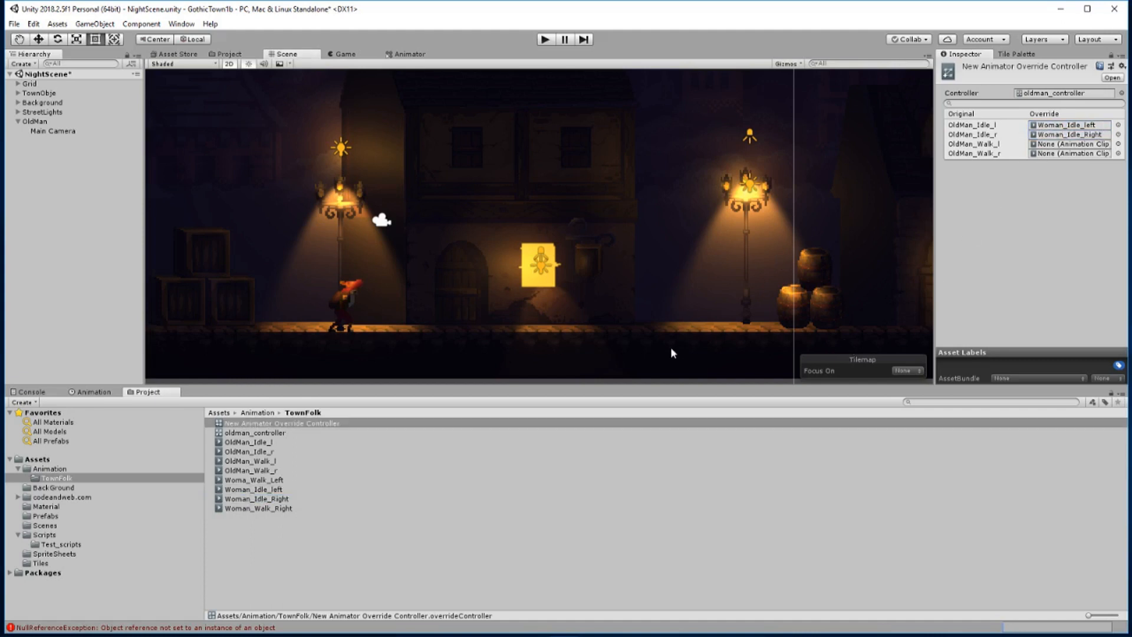
Override OldMan_Walk_l with Woma_Walk_Left and OldMan_Walk_r with Woman_Walk_Right in the new override controller
{"action": "left_click", "coordinate": [253, 481]}
{"action": "left_click_drag", "start_coordinate": [686, 421], "coordinate": [1081, 148]}
{"action": "left_click_drag", "start_coordinate": [254, 516], "coordinate": [1069, 155]}
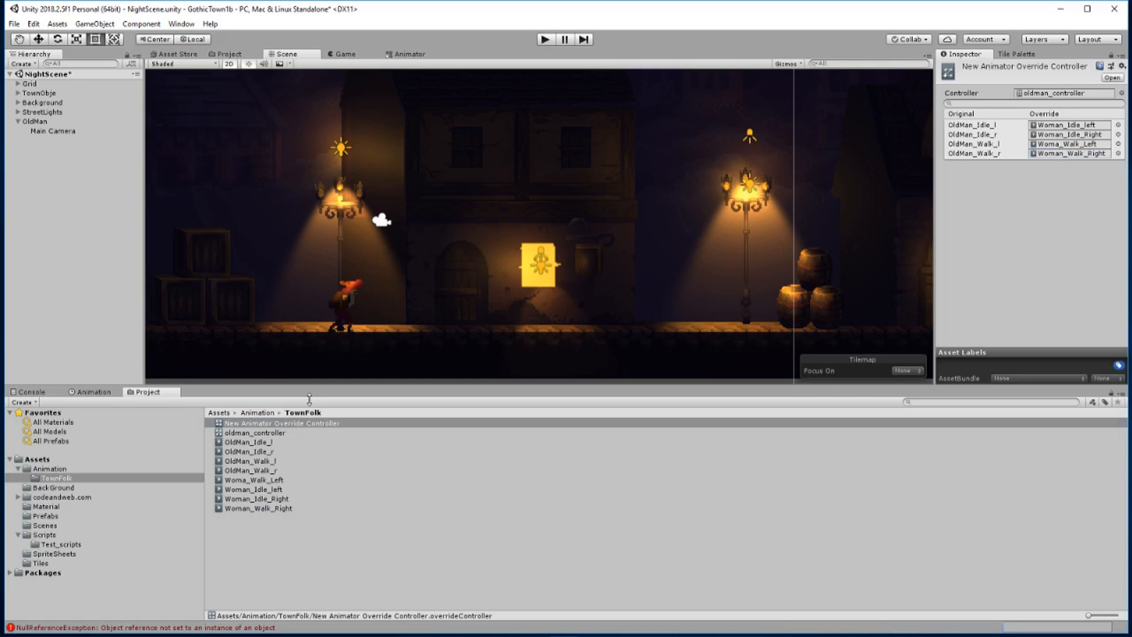
Rename the new Animator Override Controller in the TownFolk folder as Woman_controller
{"action": "left_click", "coordinate": [252, 426]}
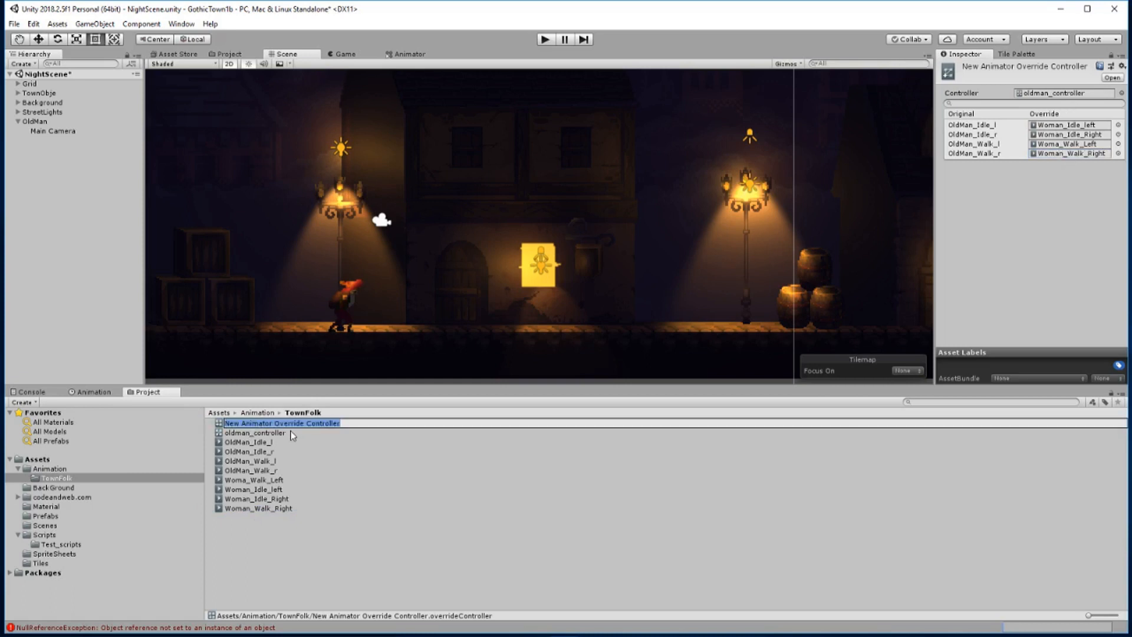
{"action": "type", "text": "Woman_contr"}
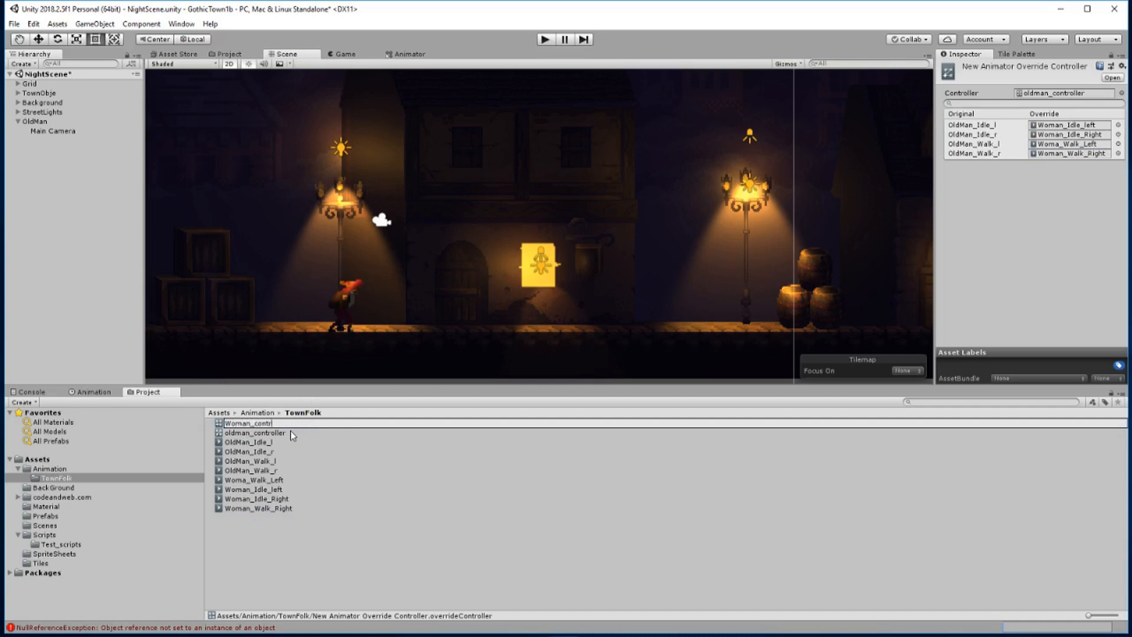
{"action": "type", "text": "oller"}
{"action": "left_click", "coordinate": [303, 562]}
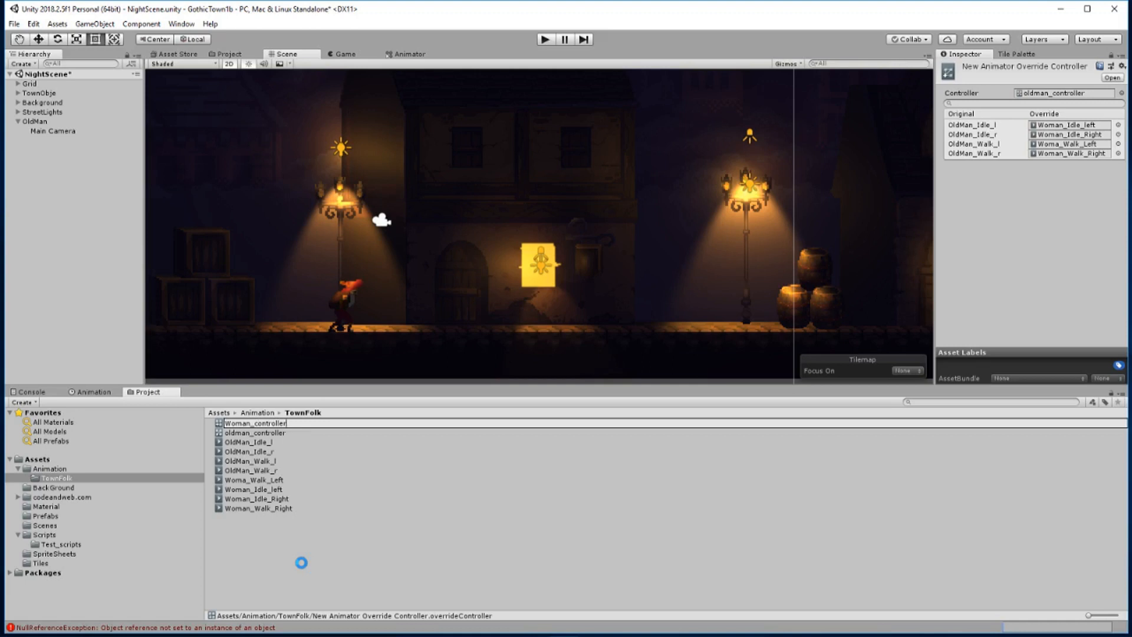
Duplicate OldMan as Woman, keeping a Main Camera only under the copy, and assign Woman_controller to its Animator
{"action": "left_click", "coordinate": [34, 121]}
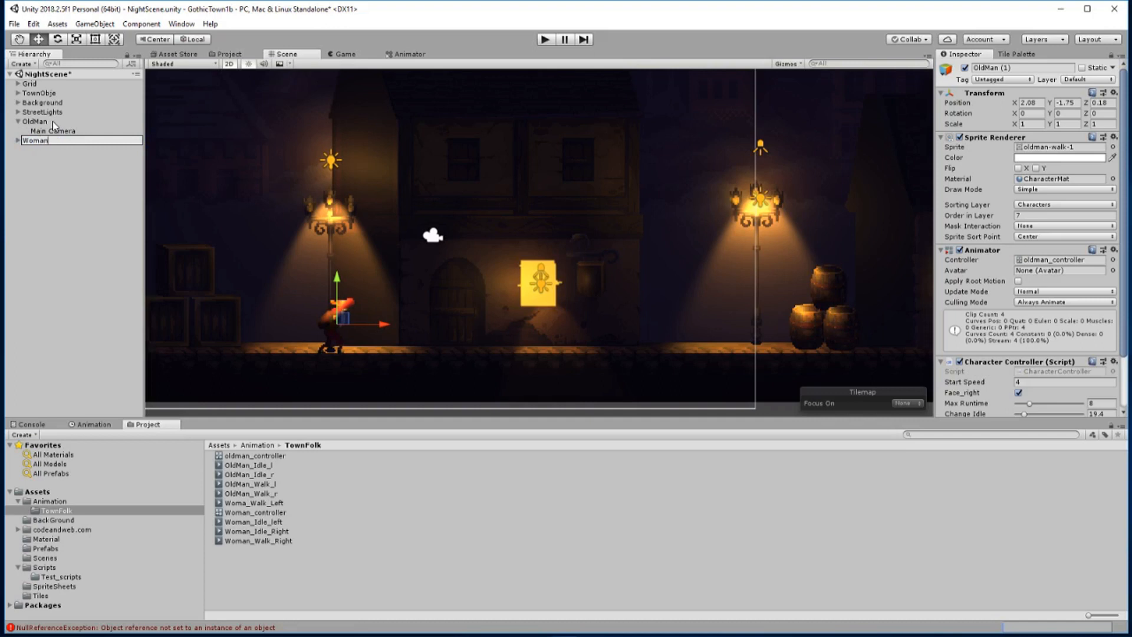
{"action": "left_click", "coordinate": [47, 180]}
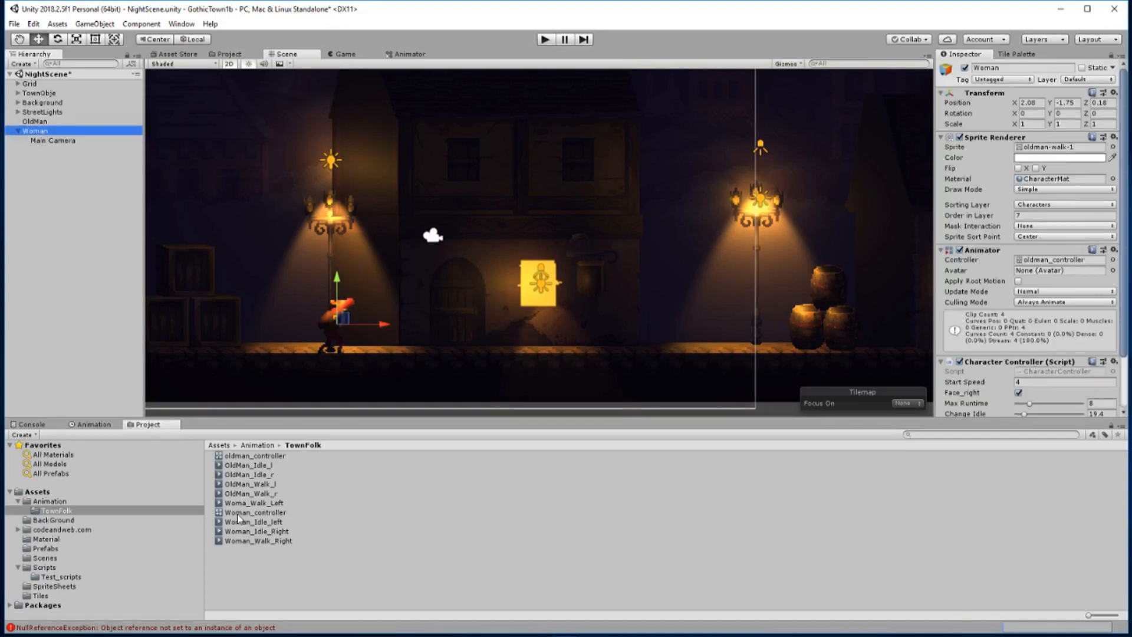
{"action": "left_click_drag", "start_coordinate": [238, 513], "coordinate": [1049, 264]}
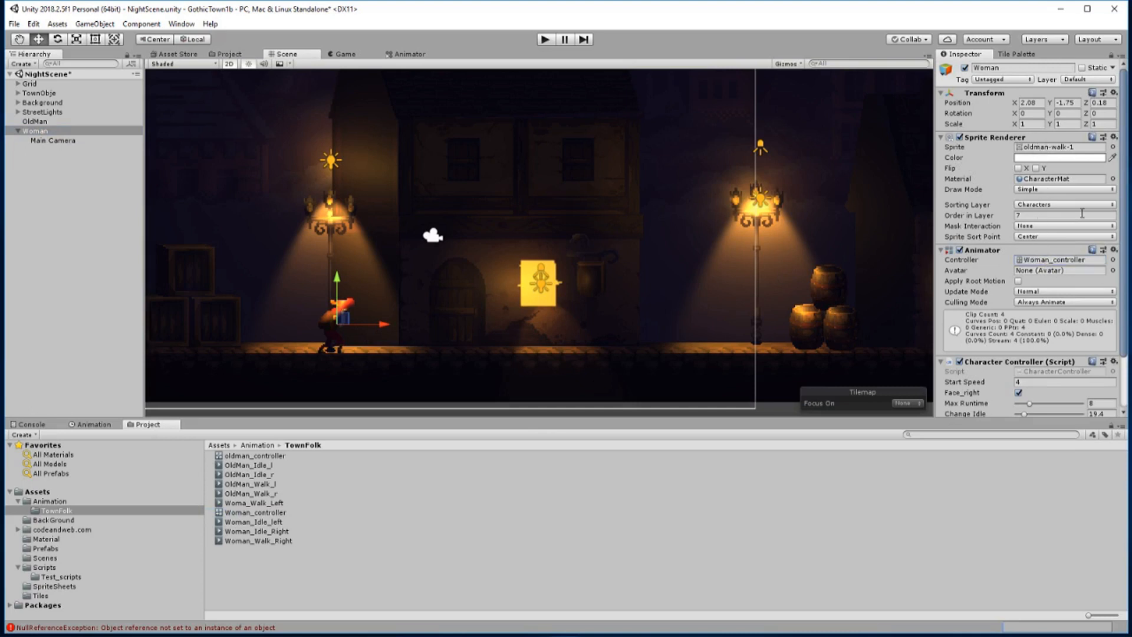
Replace the Woman object's Sprite Renderer sprite with woman-idle-1
{"action": "left_click", "coordinate": [1112, 148]}
{"action": "scroll", "coordinate": [657, 352], "scroll_direction": "down", "scroll_amount": 3}
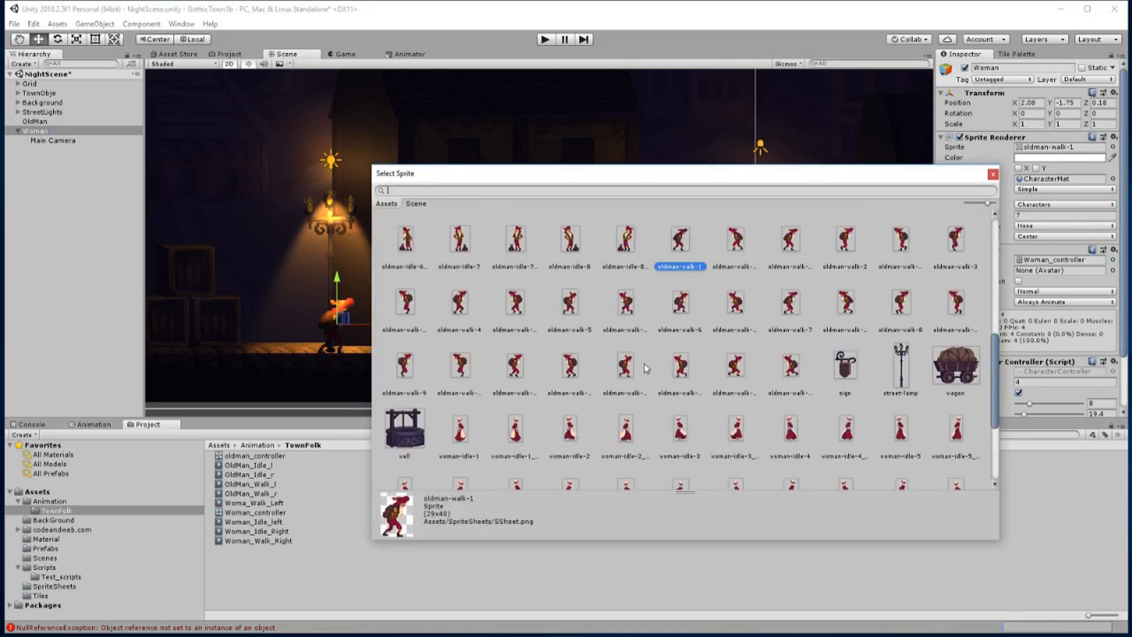
{"action": "scroll", "coordinate": [643, 363], "scroll_direction": "down", "scroll_amount": 1}
{"action": "double_click", "coordinate": [460, 396]}
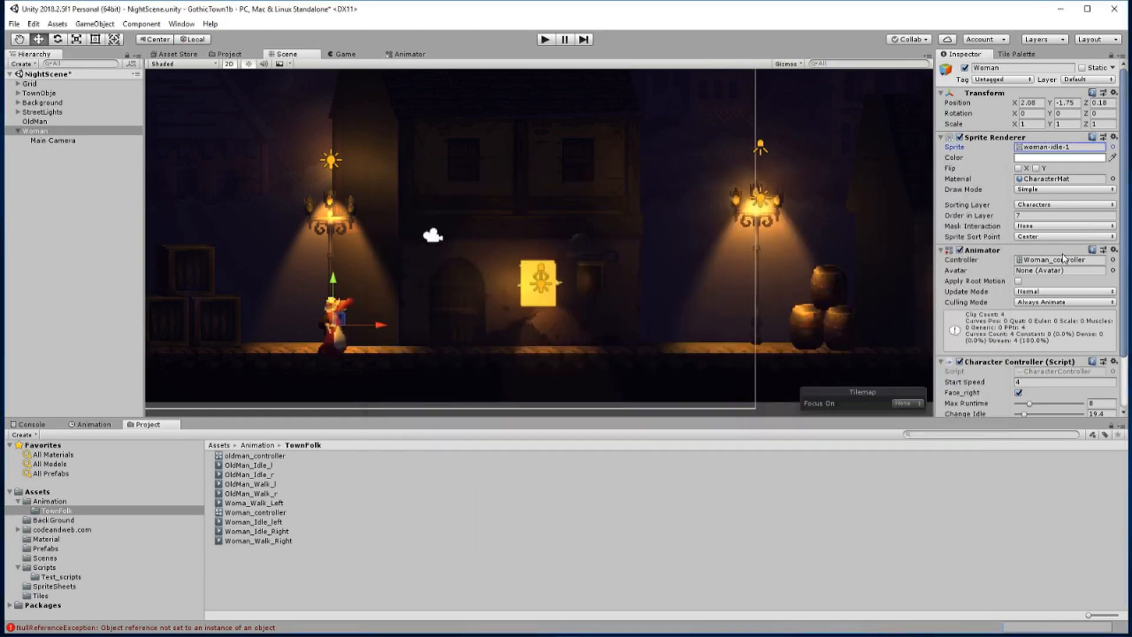
Set the Woman's Order in Layer to 8 and move her along the street to the right, in front of the lit window
{"action": "left_click", "coordinate": [1036, 215]}
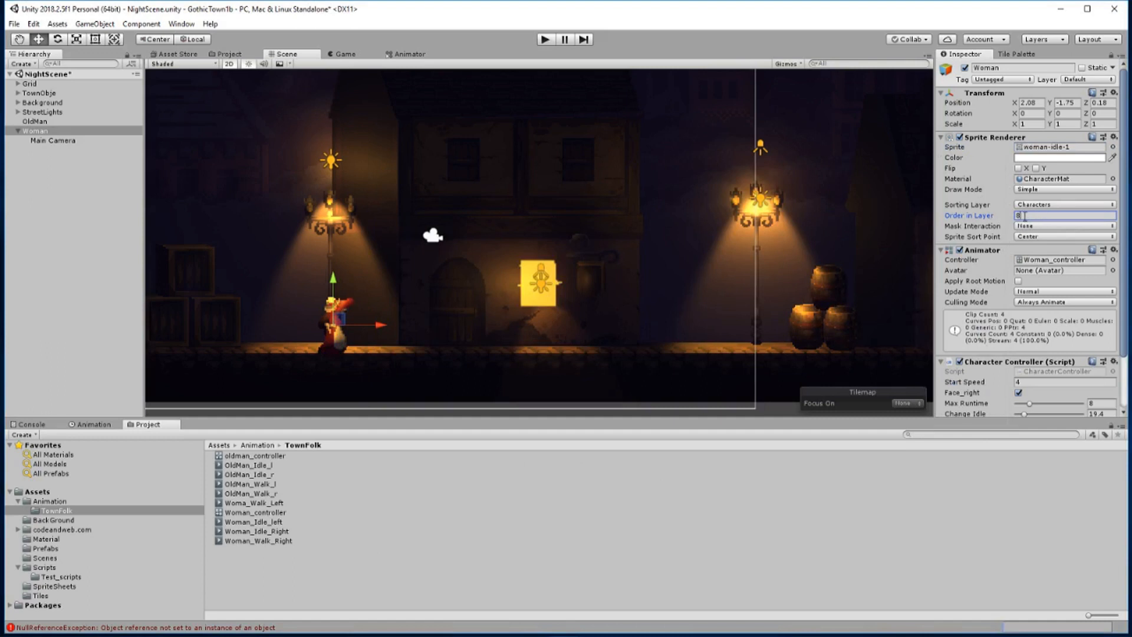
{"action": "key", "text": "Return"}
{"action": "left_click_drag", "start_coordinate": [380, 327], "coordinate": [592, 322]}
Set the Woman's Character Controller script to Start Speed 5, Max Runtime 5 and Change Idle 44.6
{"action": "scroll", "coordinate": [1042, 340], "scroll_direction": "down", "scroll_amount": 3}
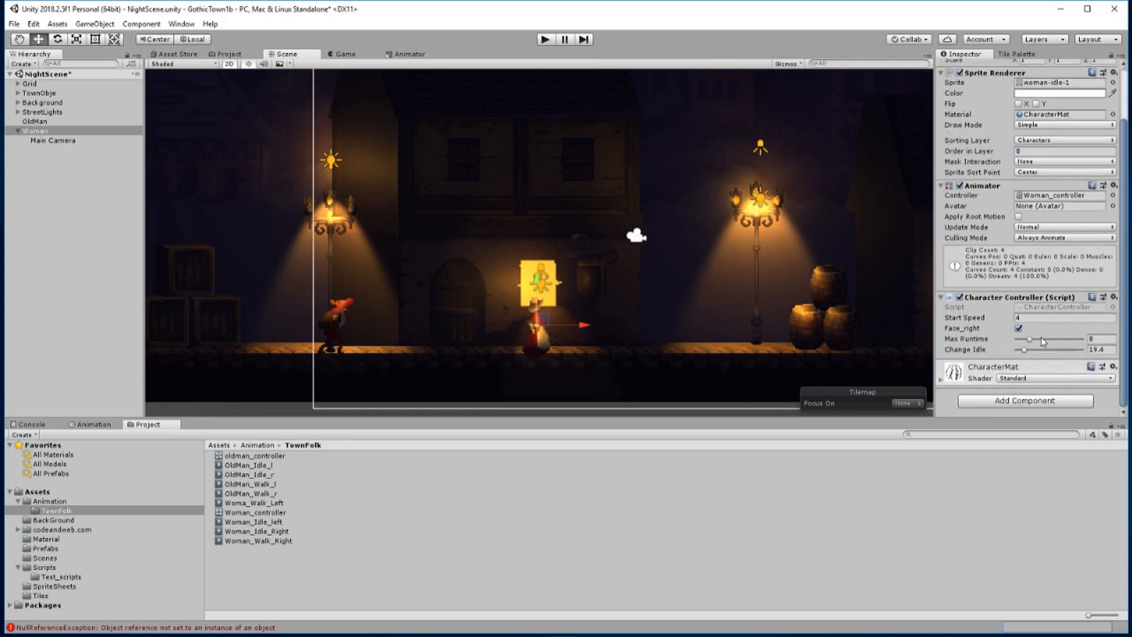
{"action": "left_click", "coordinate": [1042, 319]}
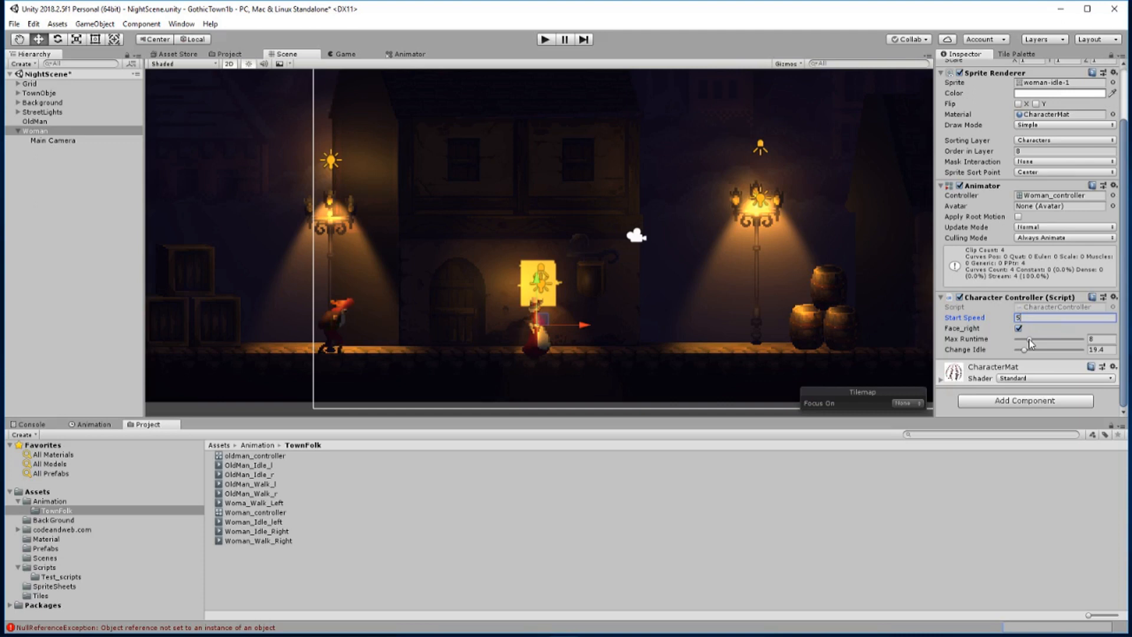
{"action": "left_click_drag", "start_coordinate": [1028, 339], "coordinate": [1021, 340]}
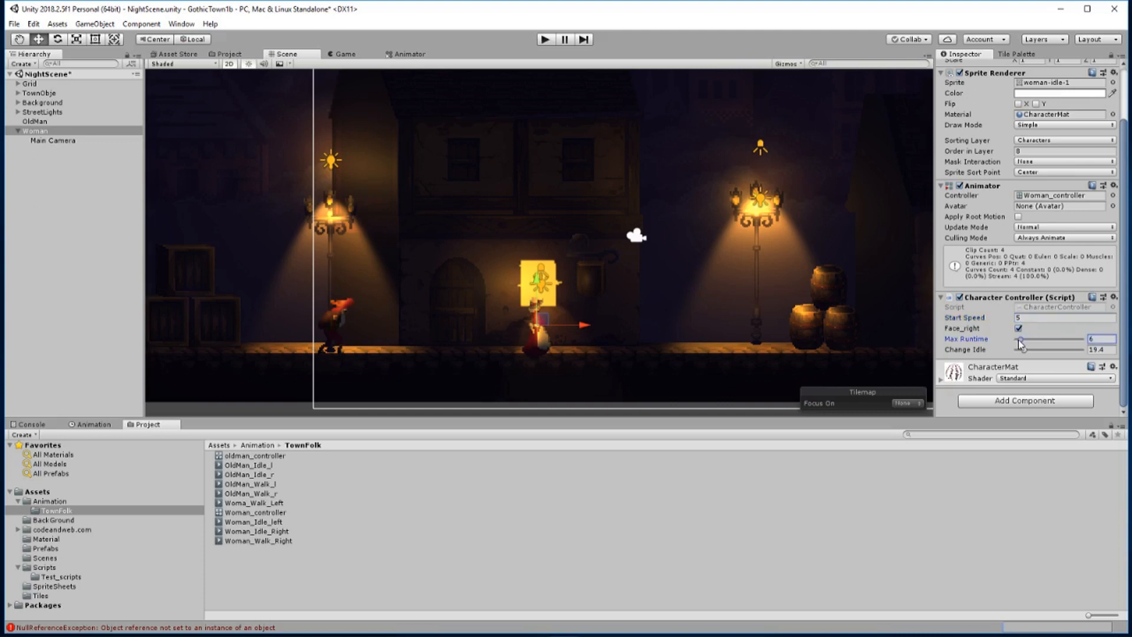
Play the scene with an enlarged Game view to test the woman walking and idling
{"action": "key", "text": "ctrl+p"}
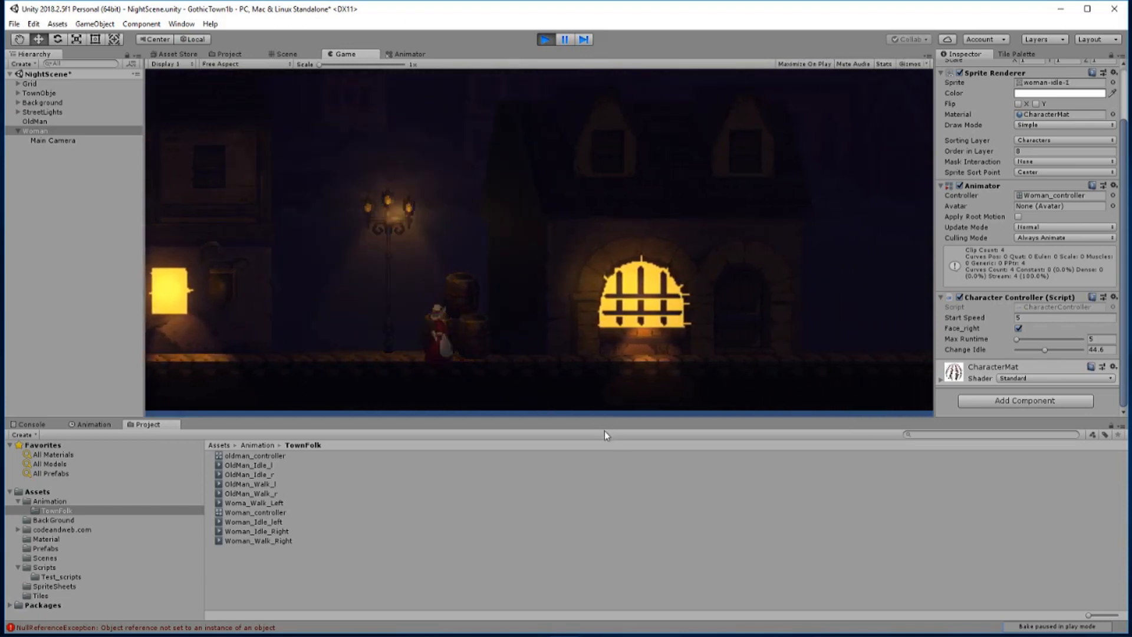
{"action": "left_click_drag", "start_coordinate": [605, 418], "coordinate": [599, 490]}
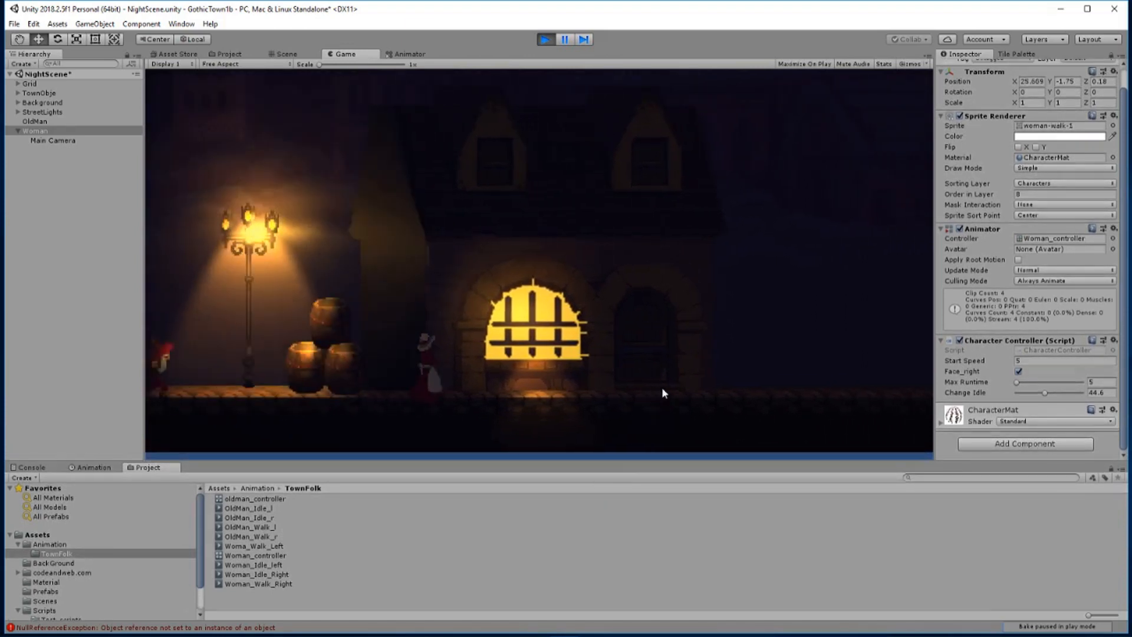